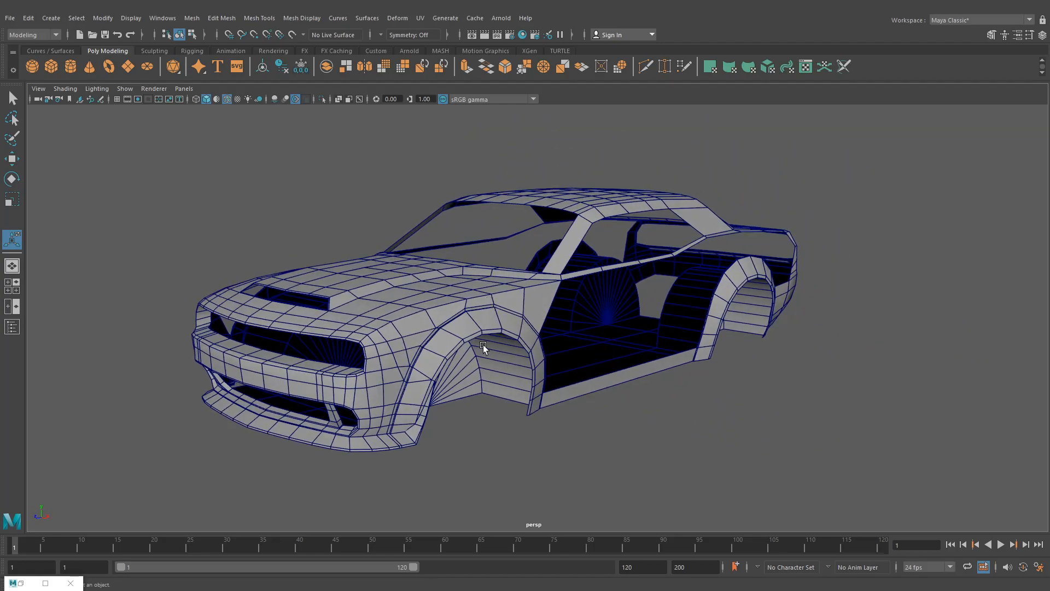
- Examine the car body's front fender, wheel arches and open door area from the side
alt+drag(484, 344, 442, 336)
alt+middle_drag(442, 337, 613, 356)
scroll(612, 356, up, 3)
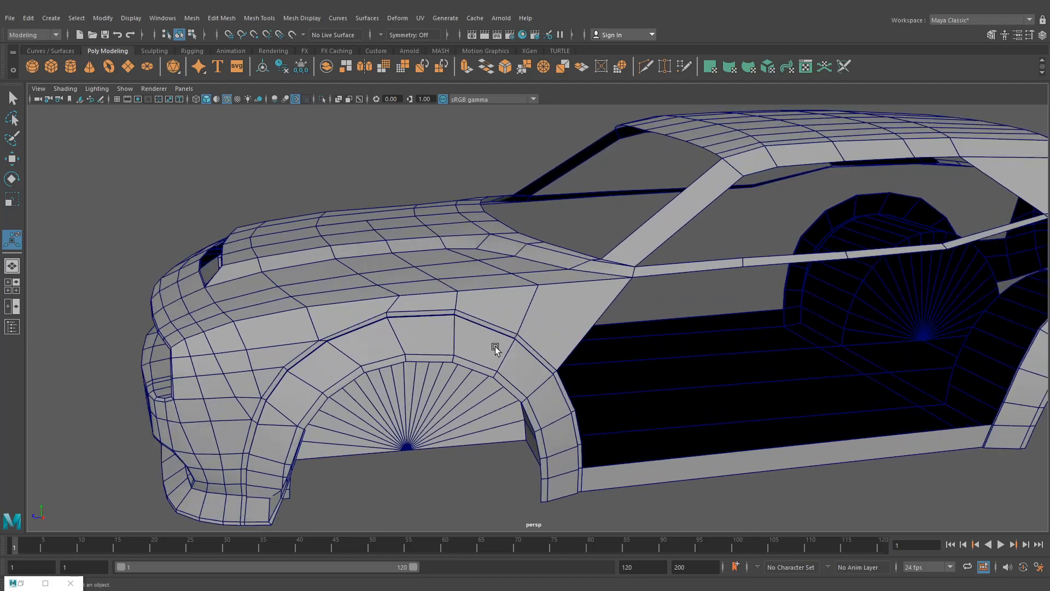
alt+drag(494, 346, 425, 297)
scroll(461, 275, up, 2)
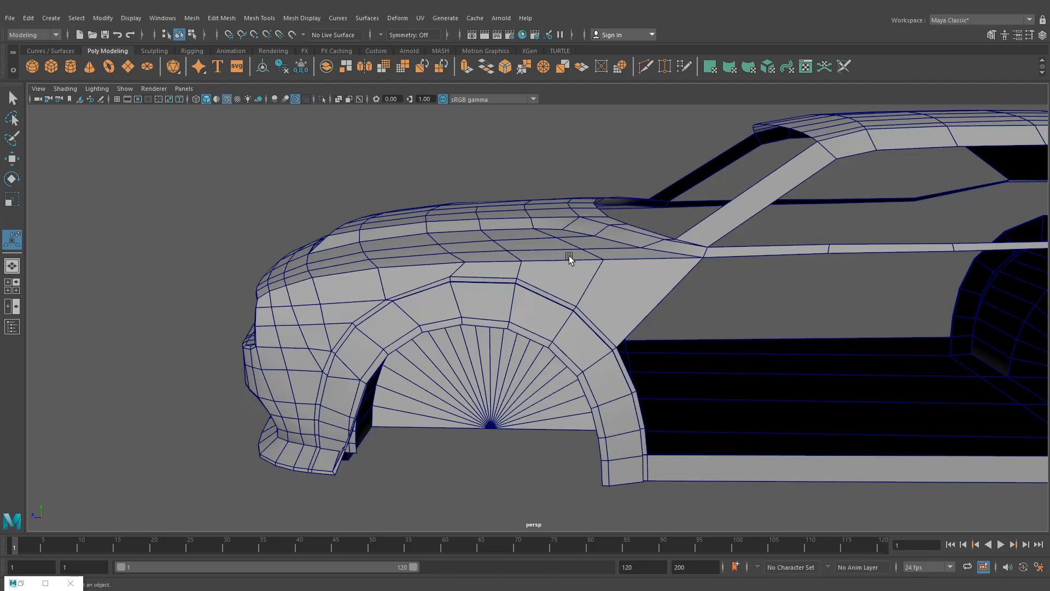
scroll(633, 324, down, 3)
alt+drag(632, 323, 529, 310)
scroll(530, 310, up, 2)
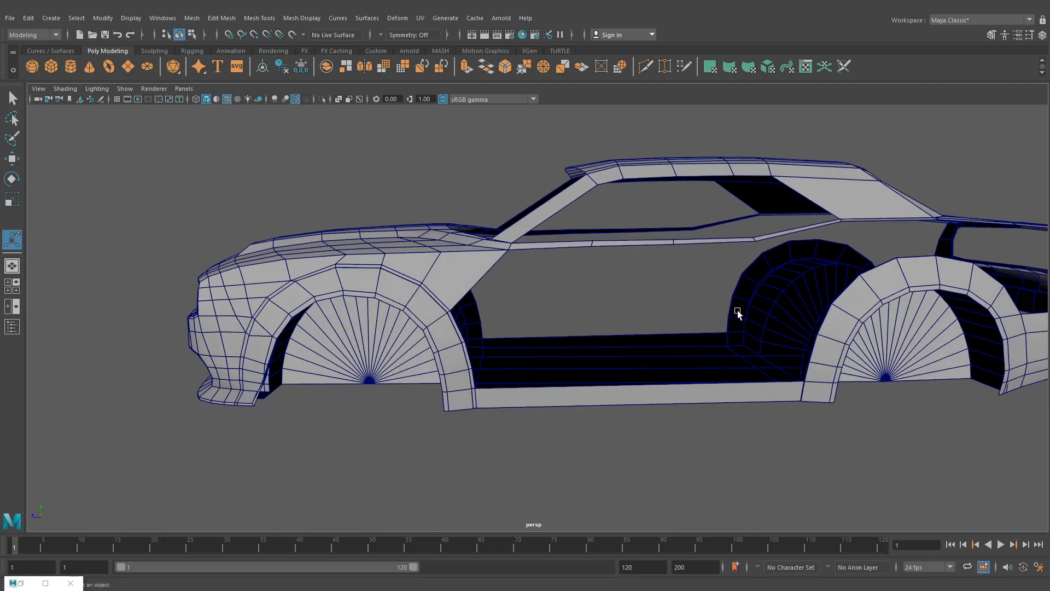
- Move the front corner vertices of the side sill to meet the lower rear edge of the front wheel arch
click(517, 391)
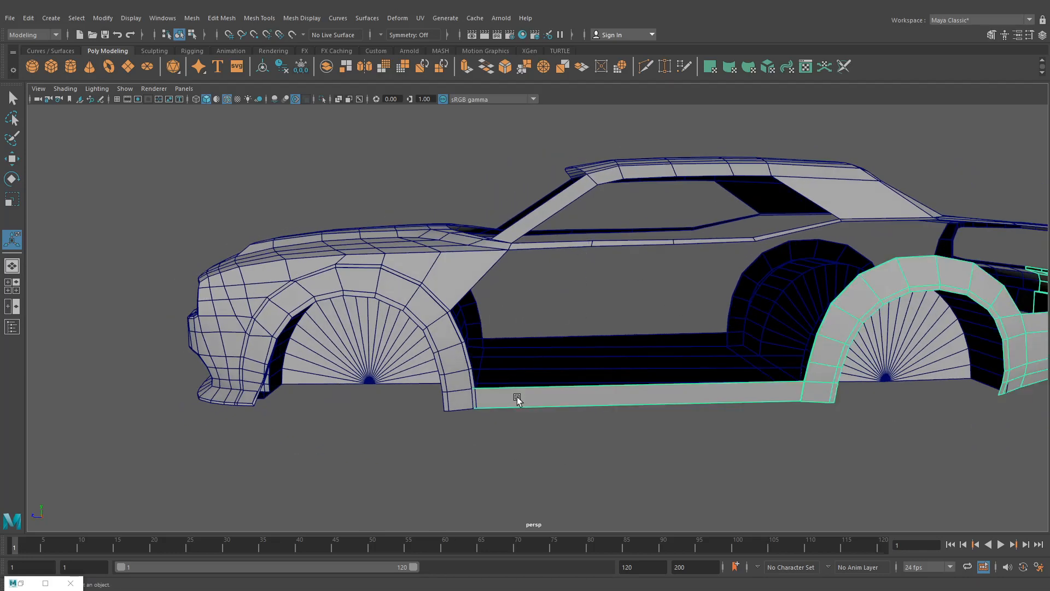
scroll(544, 382, up, 5)
scroll(487, 388, up, 3)
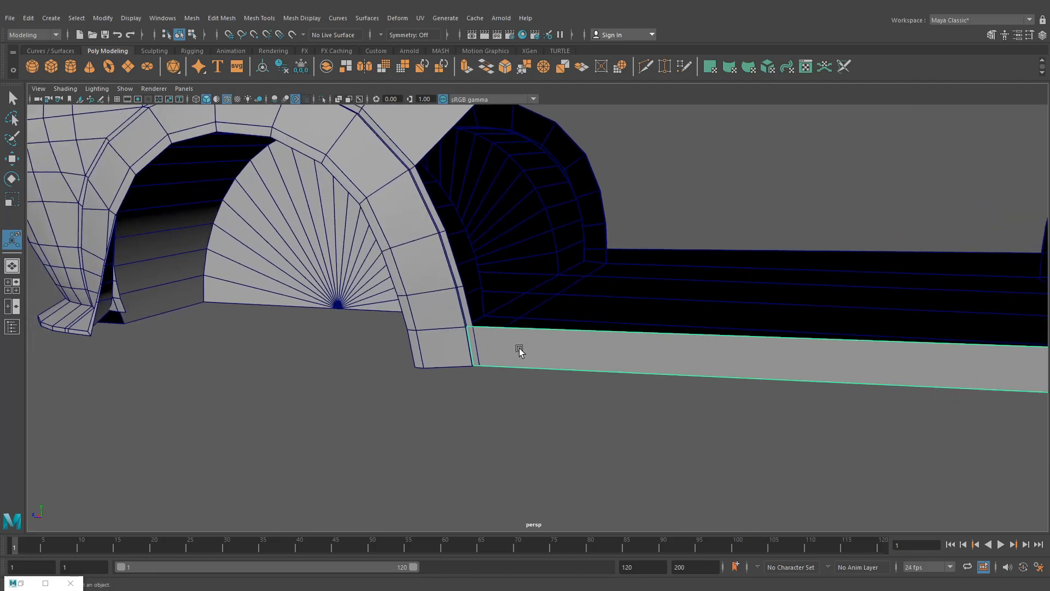
right_drag(518, 349, 460, 293)
scroll(450, 307, up, 2)
drag(434, 319, 447, 332)
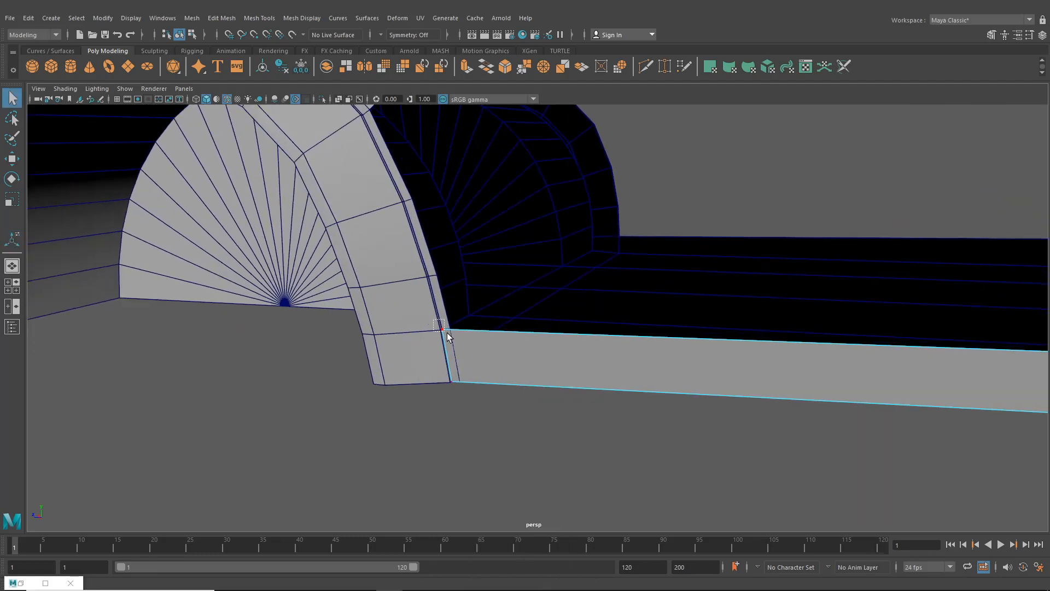
click(12, 159)
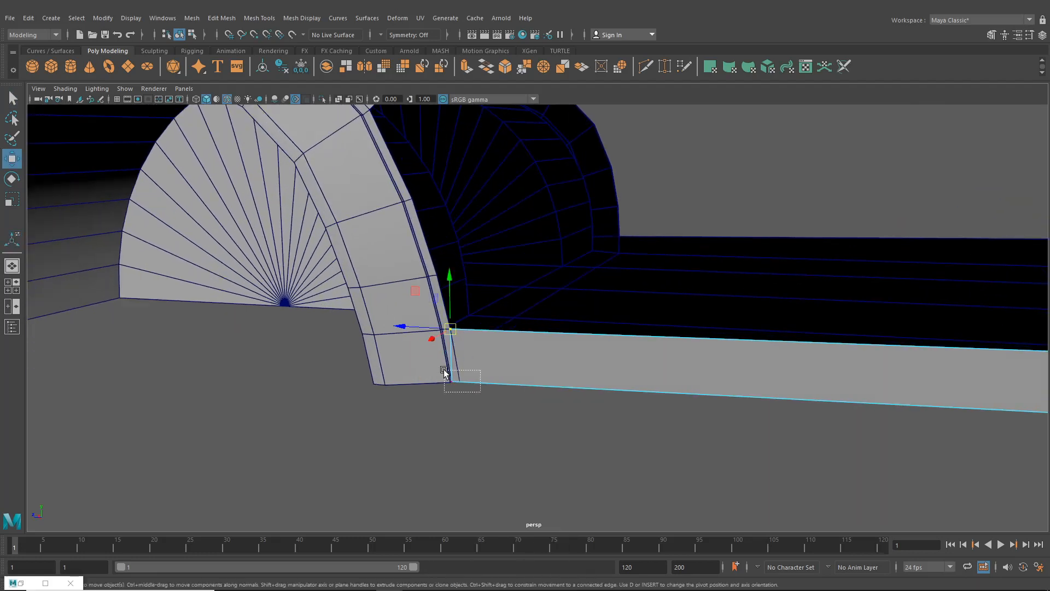
drag(441, 368, 734, 409)
scroll(520, 394, down, 2)
click(426, 384)
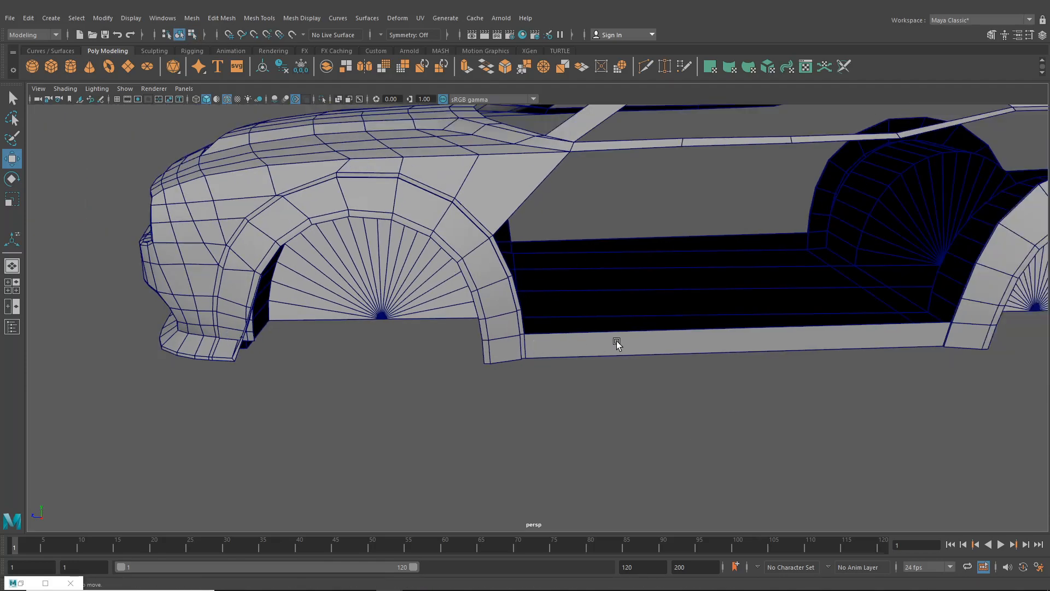
- In the side view, shift the fender's upper-edge vertex above the front wheel arch forward along the blueprint line
alt+drag(939, 350, 1, 248)
click(19, 283)
key(space)
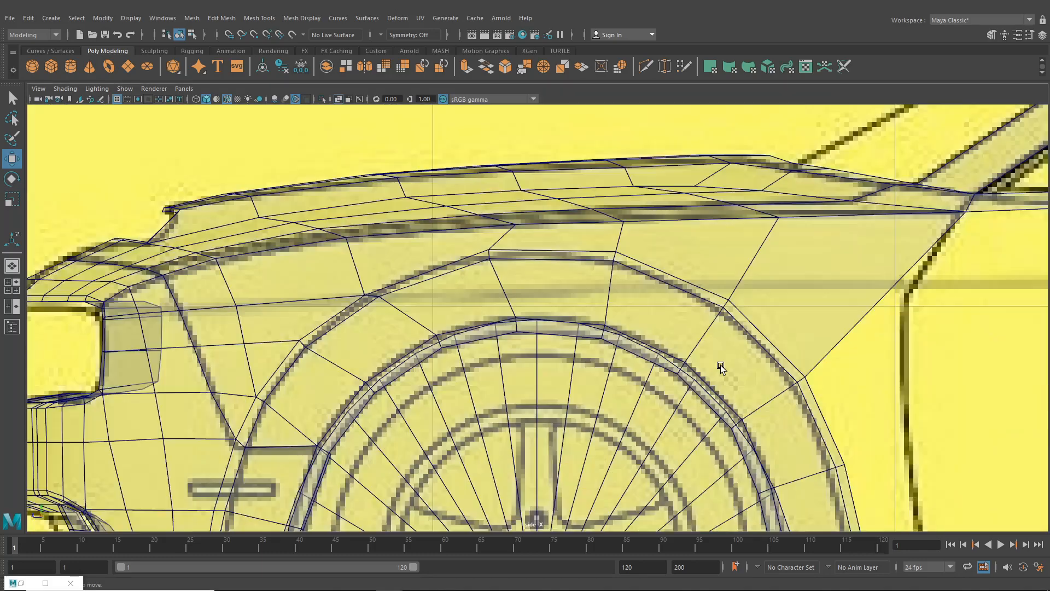
scroll(486, 250, up, 1)
right_drag(487, 242, 437, 241)
scroll(524, 241, up, 1)
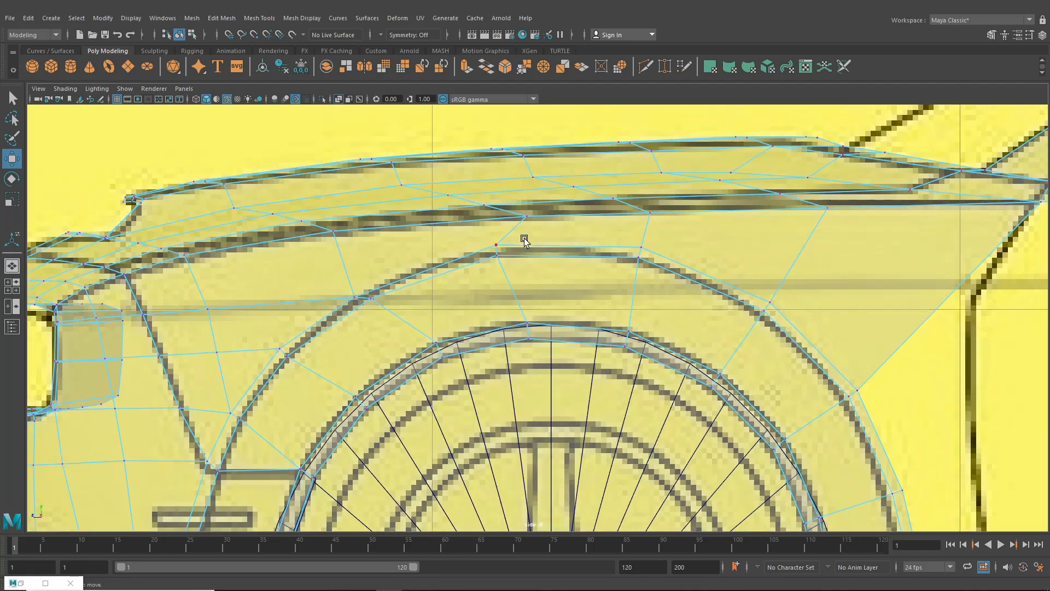
click(527, 216)
drag(527, 216, 486, 219)
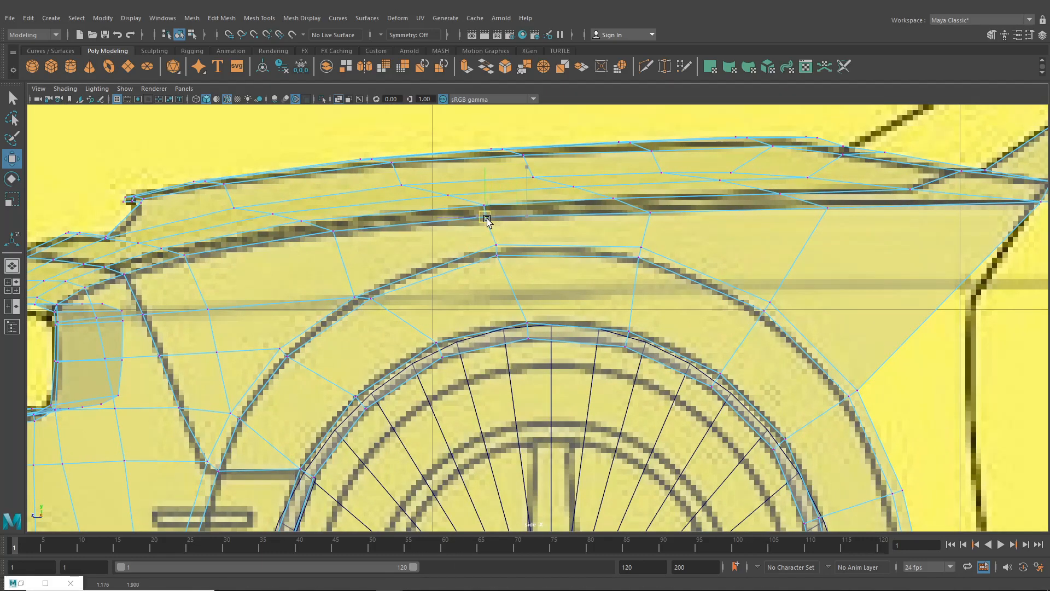
- Move the adjoining hood vertex above the fender line forward in the side view to even out the edge flow
scroll(488, 219, up, 2)
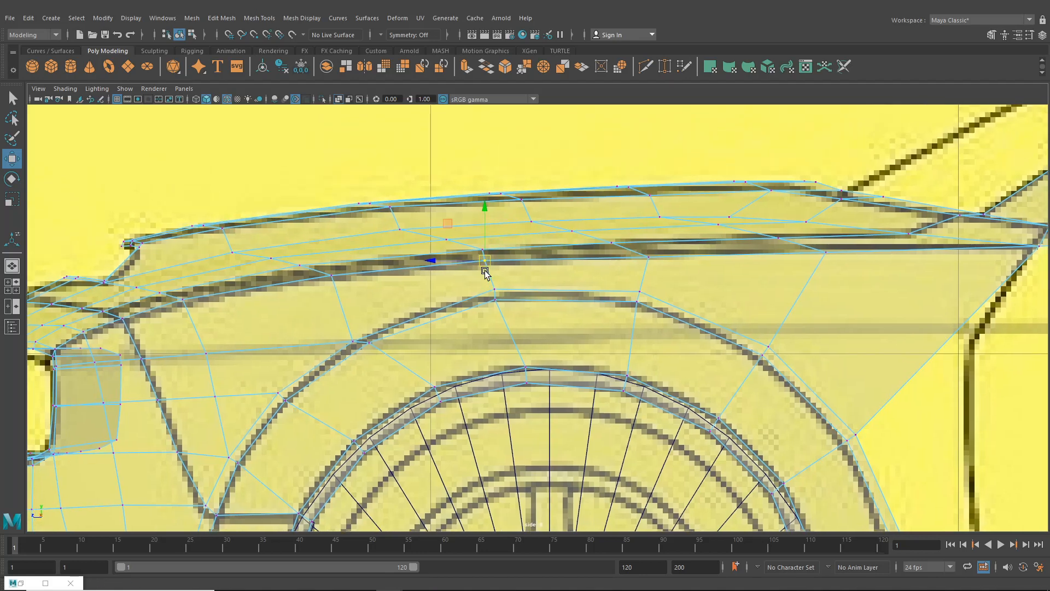
drag(482, 247, 406, 223)
click(423, 225)
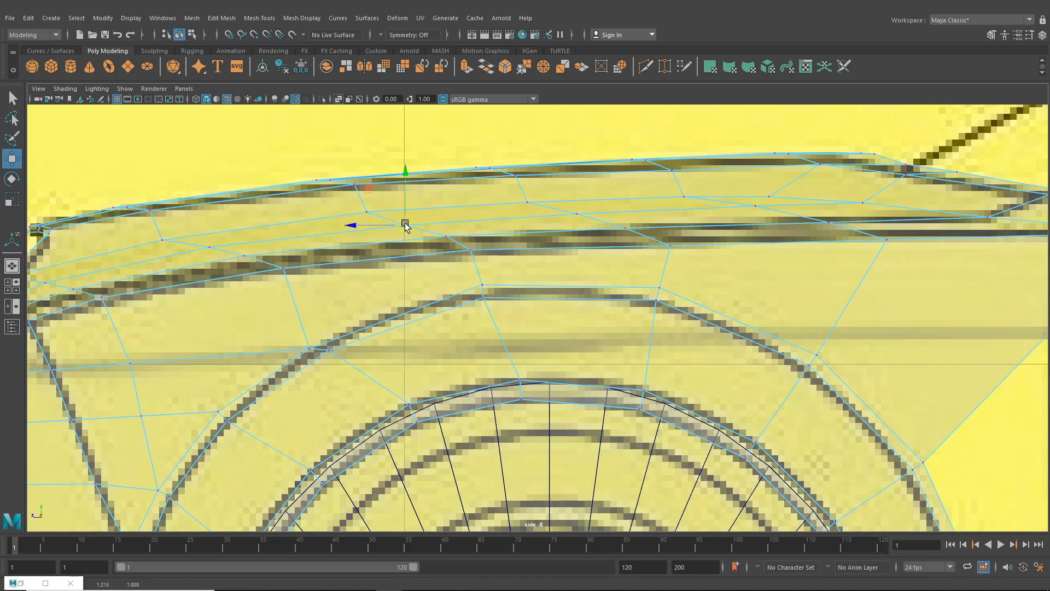
- In the perspective view, fine-tune the sideways position of the moved hood vertex beside the scoop
click(8, 272)
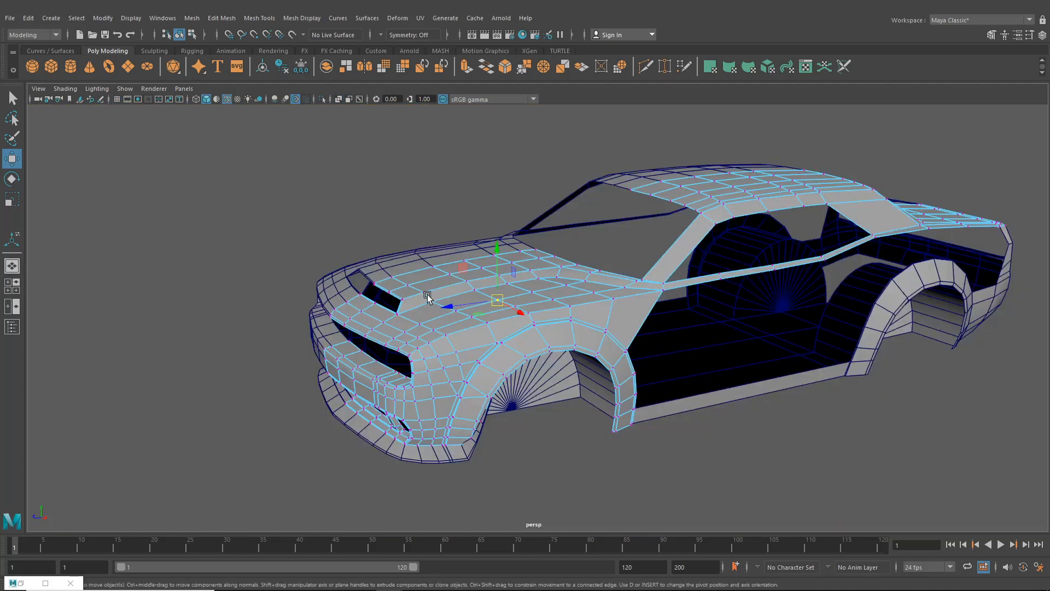
alt+drag(426, 293, 567, 316)
scroll(465, 318, up, 4)
alt+middle_drag(566, 316, 465, 301)
scroll(490, 307, up, 4)
alt+drag(490, 318, 497, 288)
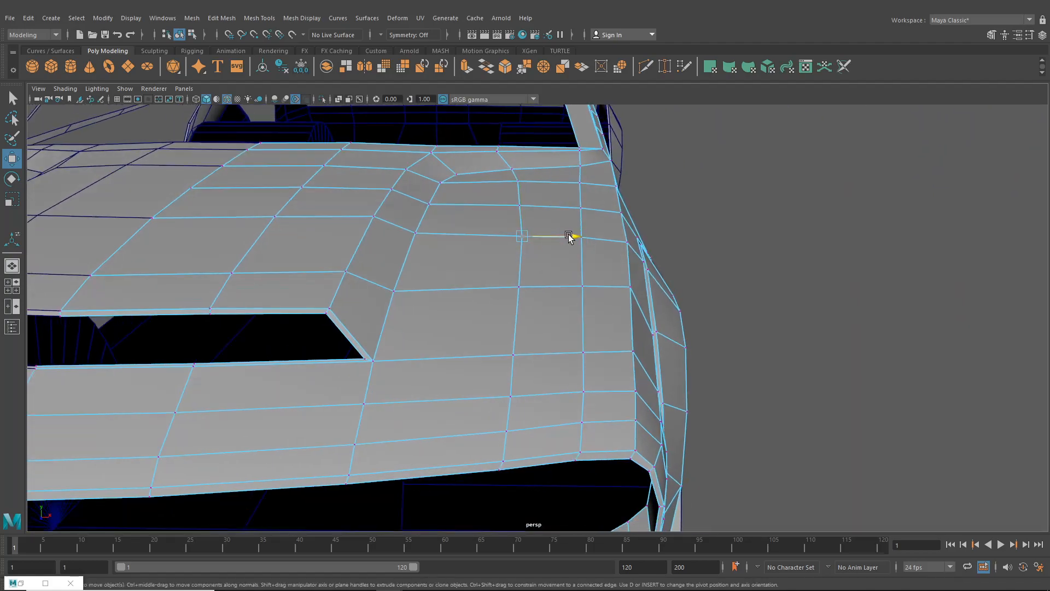
drag(569, 236, 568, 236)
alt+drag(542, 297, 551, 318)
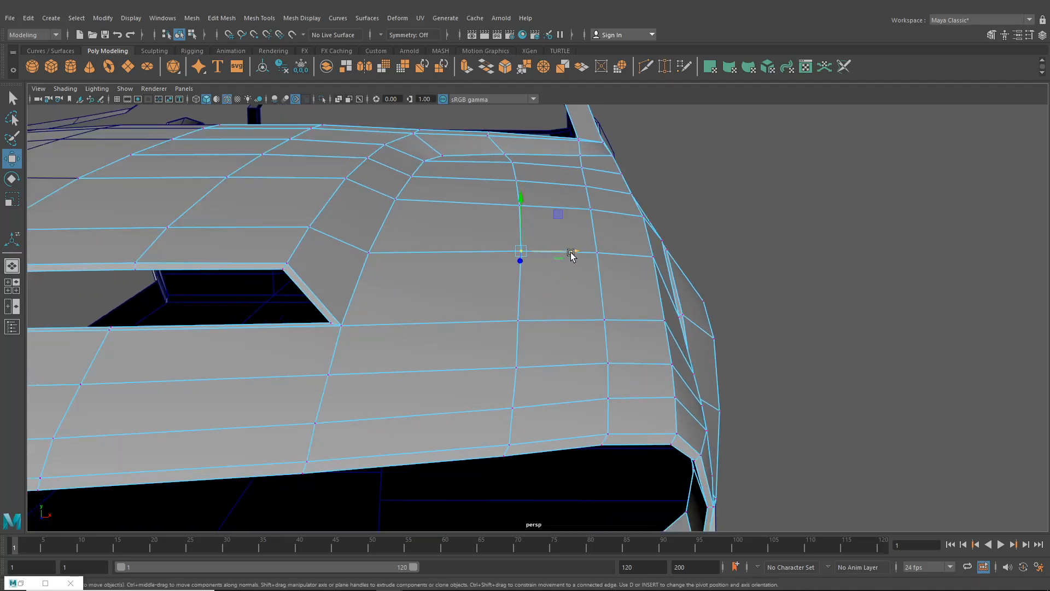
drag(571, 254, 569, 254)
- Align the next vertices toward the car's nose sideways along the same lengthwise hood edge
click(517, 326)
drag(553, 319, 553, 321)
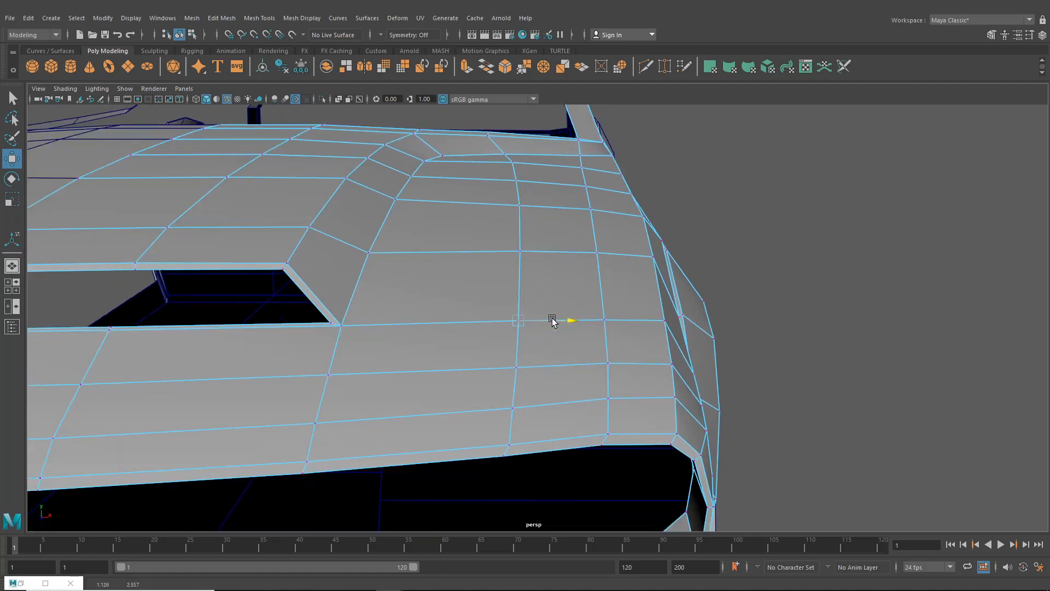
click(514, 411)
drag(543, 409, 543, 410)
- Nudge two vertices on the hood's outer edge above the fender outward to smooth the line
mouse_move(622, 318)
alt+mouse_down()
mouse_move(605, 309)
mouse_move(586, 321)
mouse_move(612, 319)
alt+mouse_up()
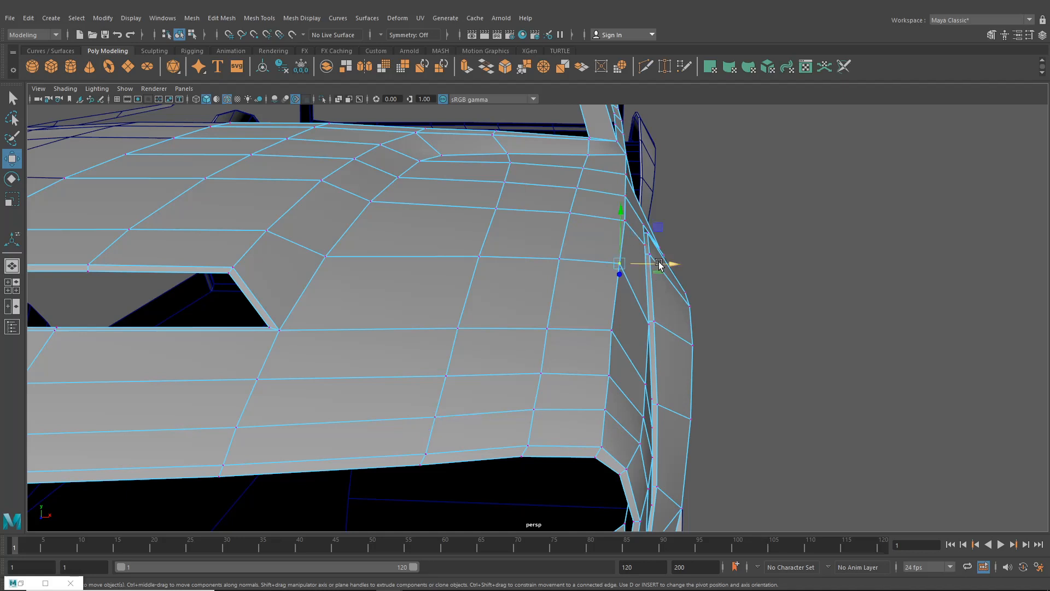
drag(659, 264, 662, 265)
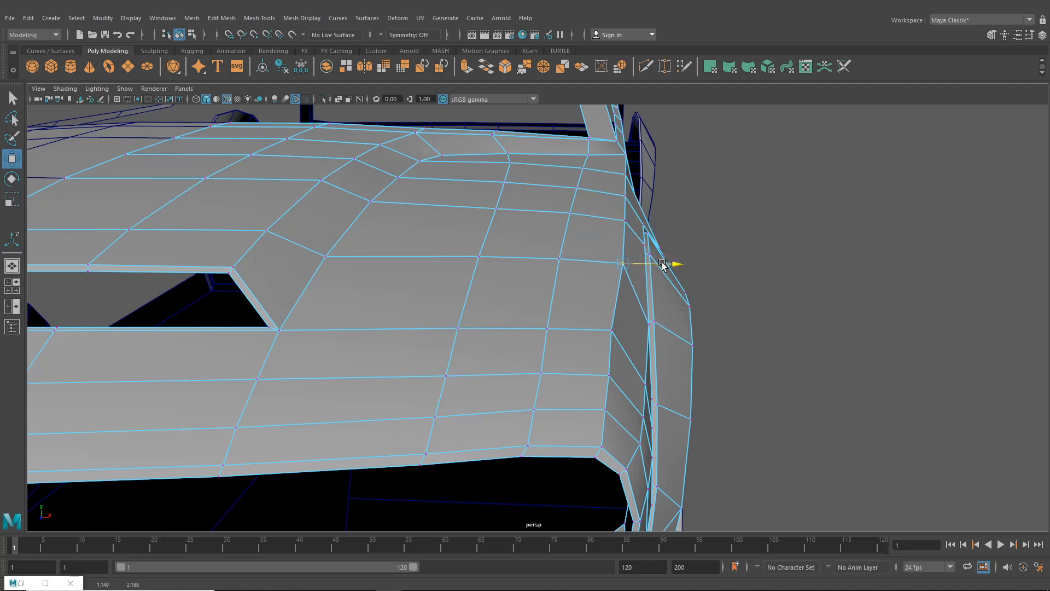
click(614, 331)
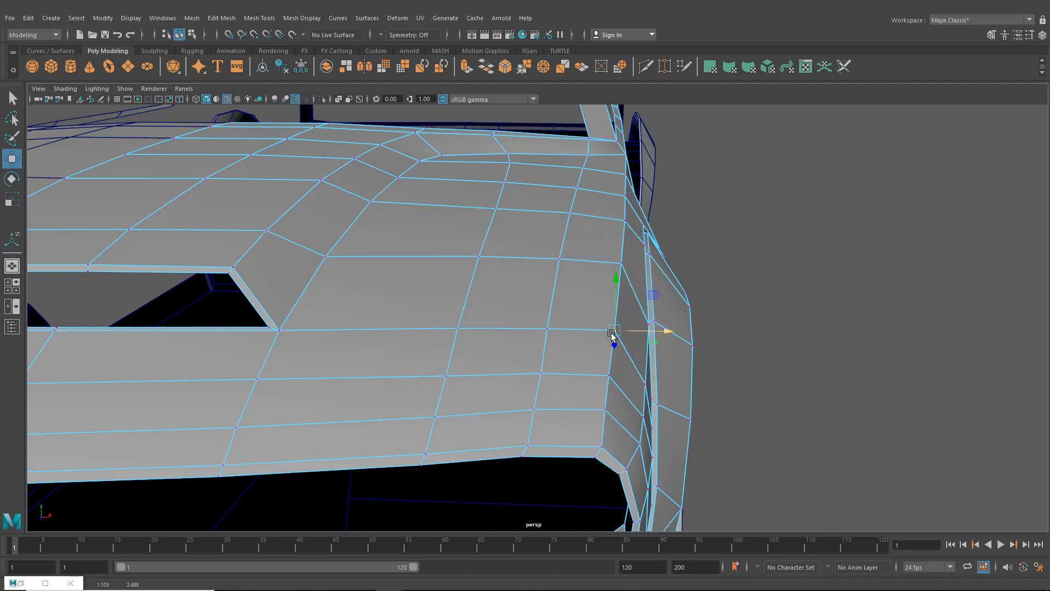
- Using the four-view layout, adjust the remaining front vertices of the hood's outer edge sideways toward the grille corner
click(12, 285)
alt+middle_drag(411, 266, 219, 257)
alt+middle_drag(368, 265, 384, 112)
alt+middle_drag(380, 204, 383, 170)
scroll(373, 208, up, 3)
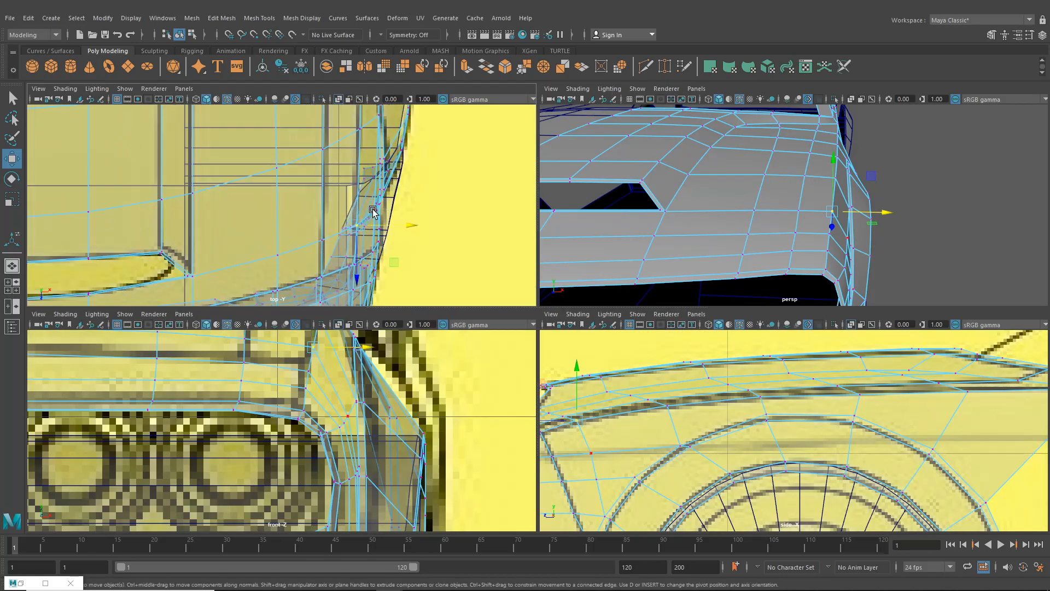
alt+middle_drag(373, 227, 366, 217)
scroll(815, 240, up, 4)
click(857, 256)
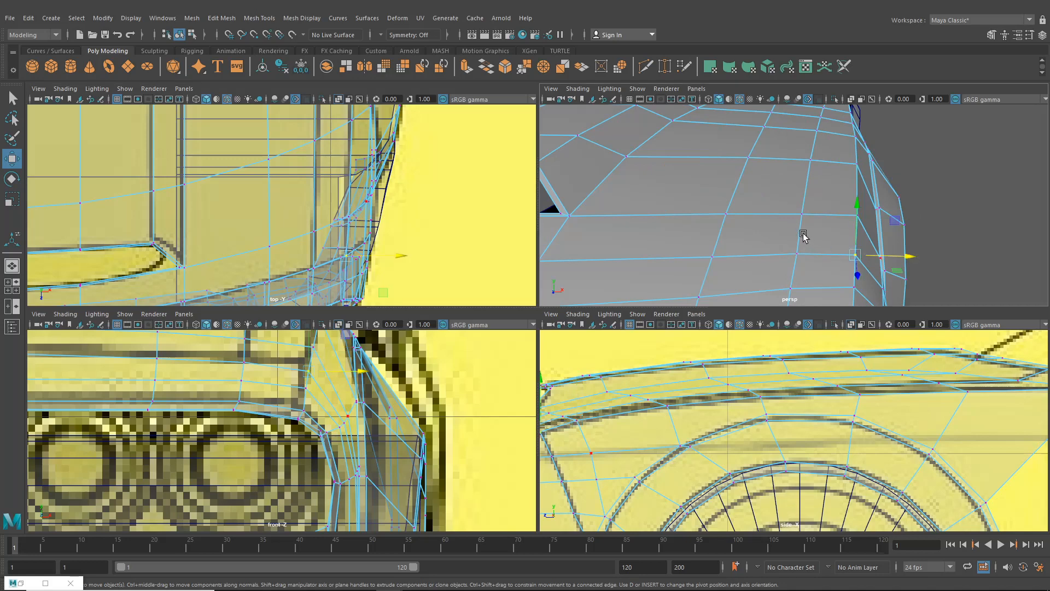
alt+drag(803, 234, 878, 183)
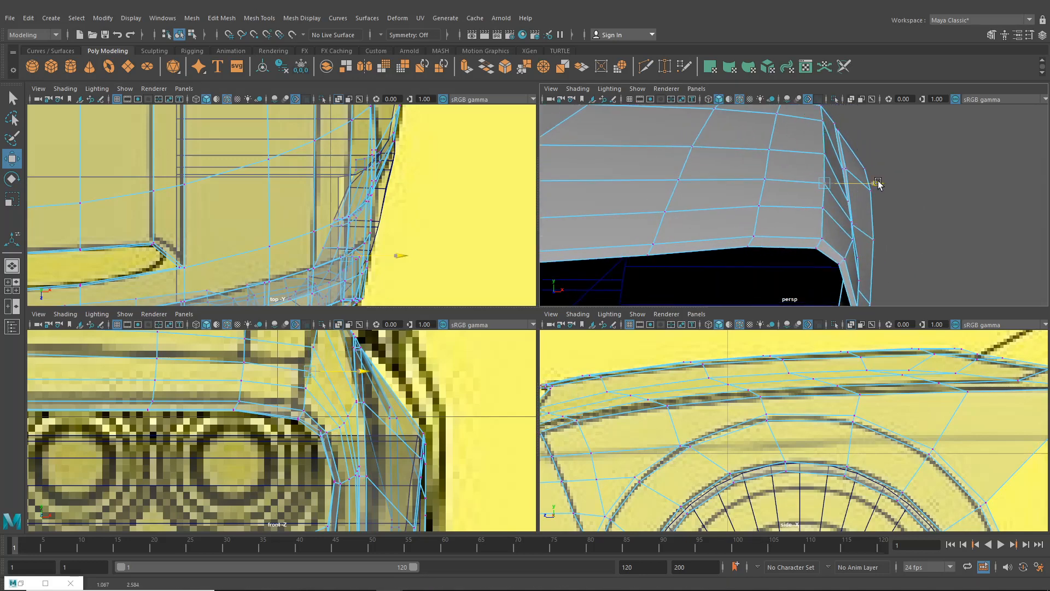
click(852, 208)
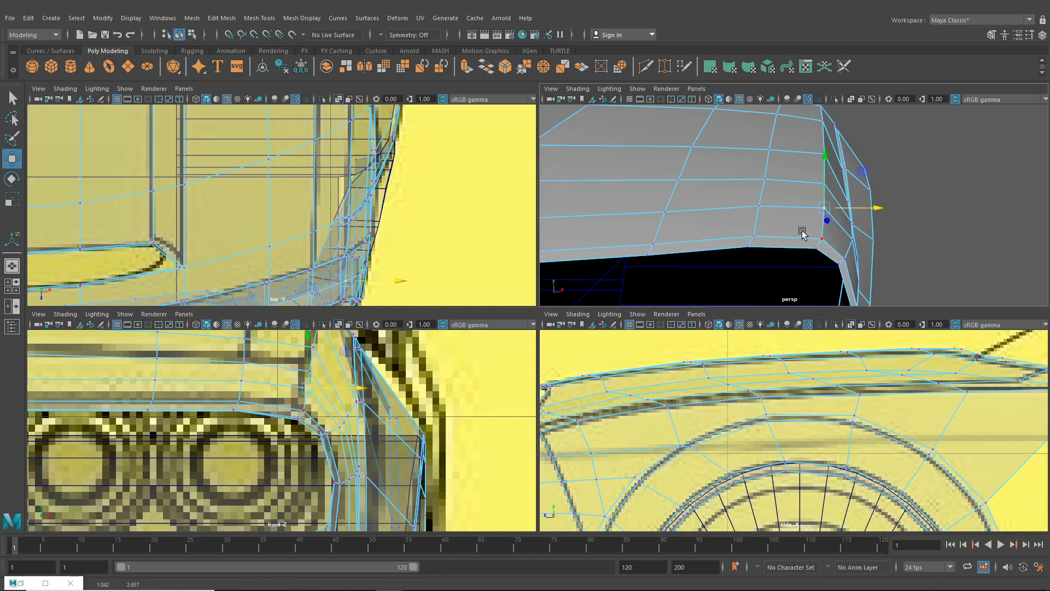
drag(813, 235, 824, 253)
- Move the two fender vertices behind the front wheel arch inward along the arch seam
alt+drag(825, 253, 768, 258)
alt+drag(768, 259, 801, 234)
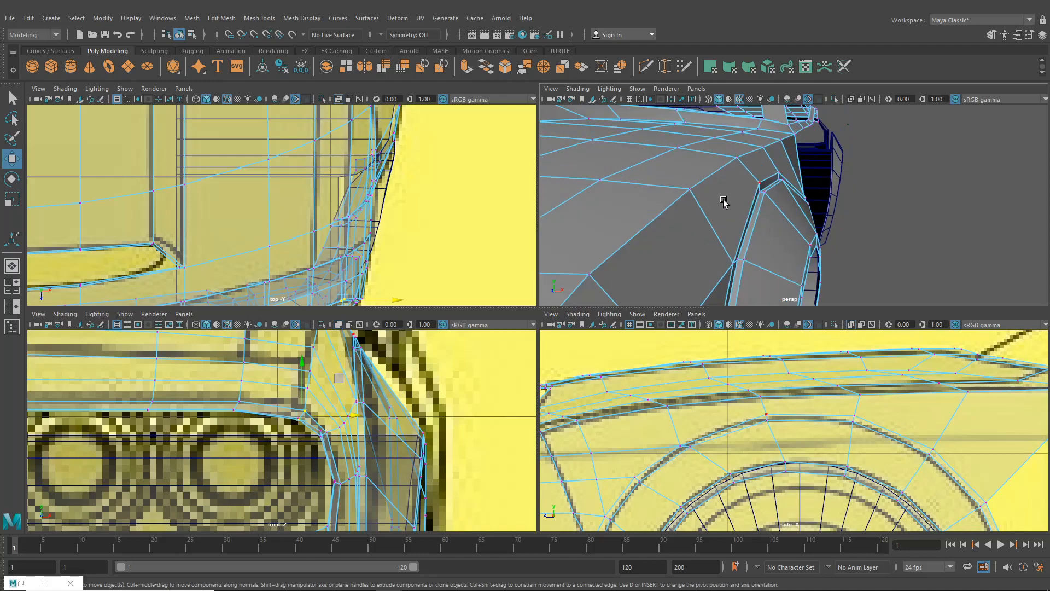
key(space)
alt+drag(710, 209, 437, 216)
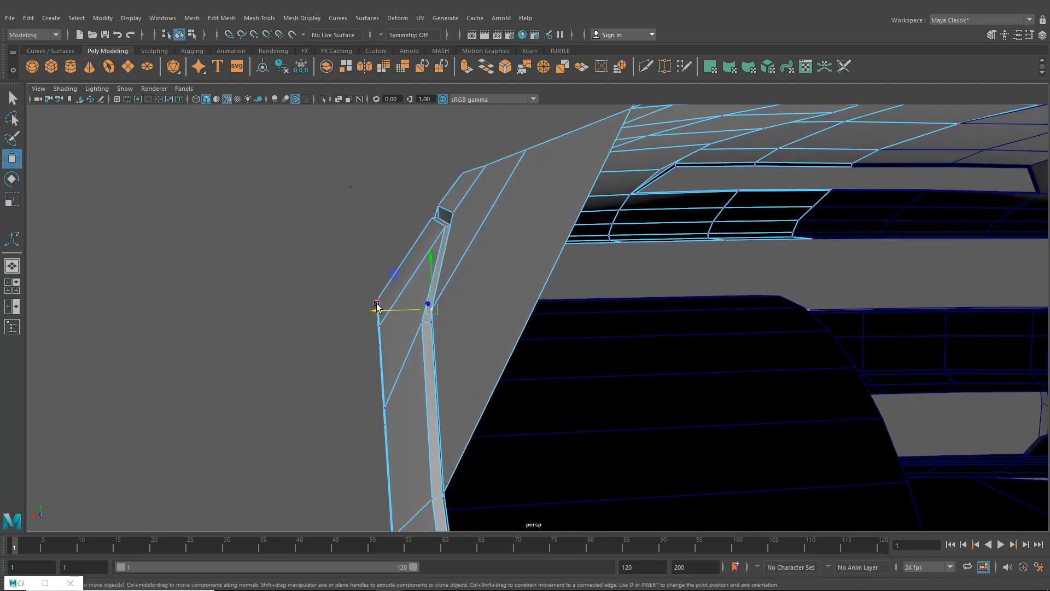
drag(379, 310, 385, 313)
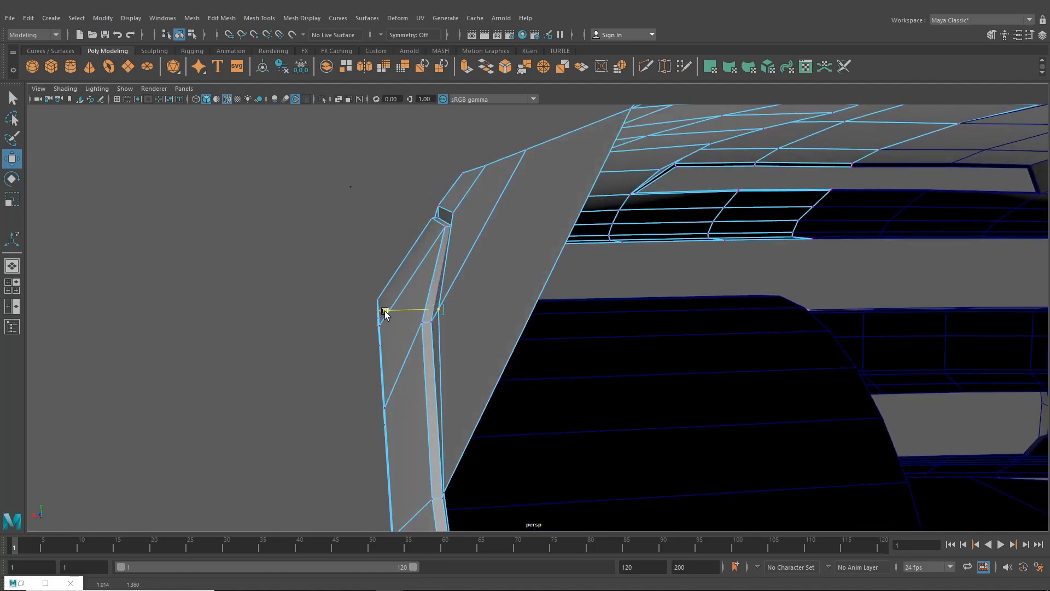
click(444, 494)
drag(392, 495, 394, 497)
- Adjust the sideways position of the fender vertices along the top of the front wheel arch seam
alt+drag(410, 385, 601, 421)
click(595, 259)
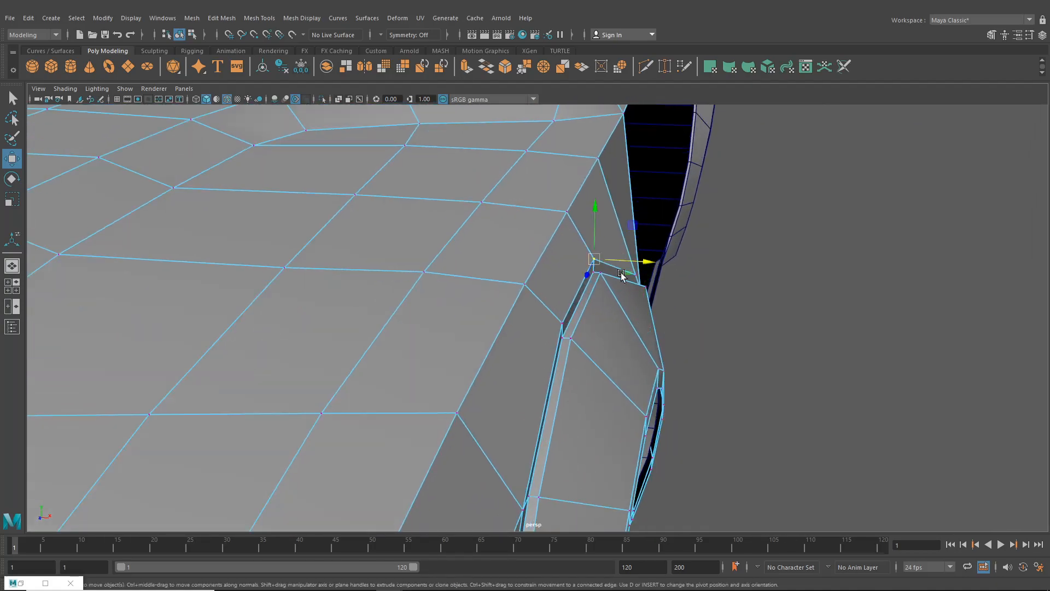
alt+drag(622, 276, 635, 258)
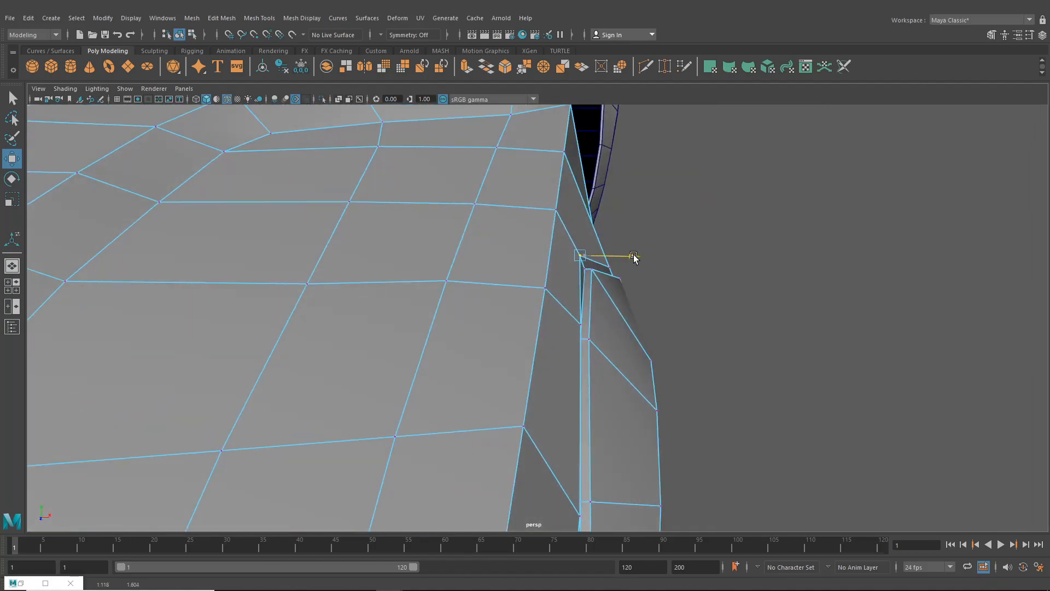
click(584, 323)
drag(629, 328, 577, 455)
- Move the fender vertices along the front side of the wheel arch sideways to follow the flare's inner edge
click(584, 427)
click(551, 457)
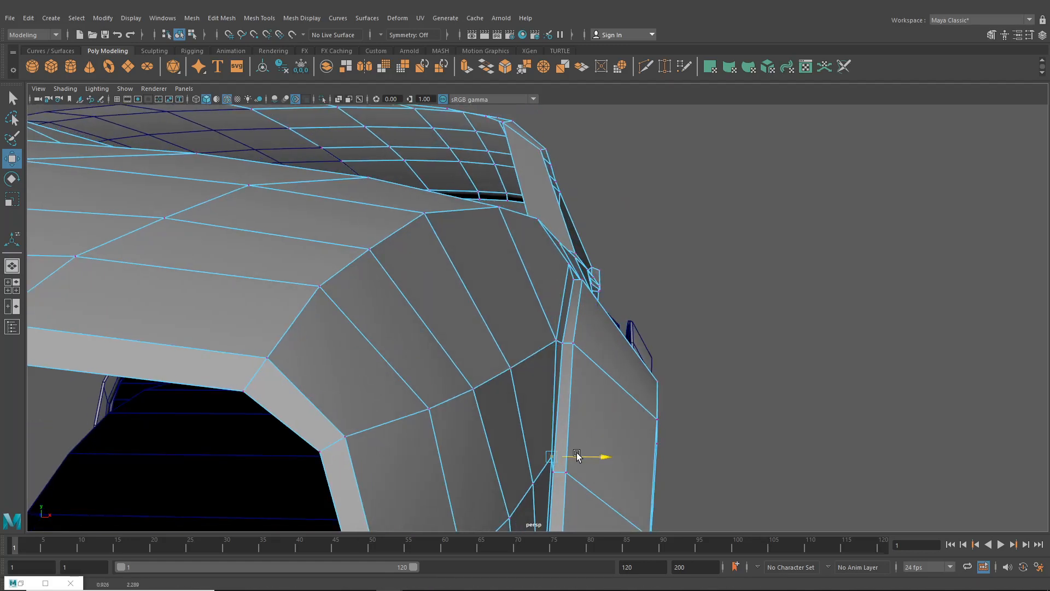
click(559, 345)
drag(576, 341, 593, 348)
- Refine the sideways position of two upper seam vertices where the fender meets the wheel arch flare
click(567, 272)
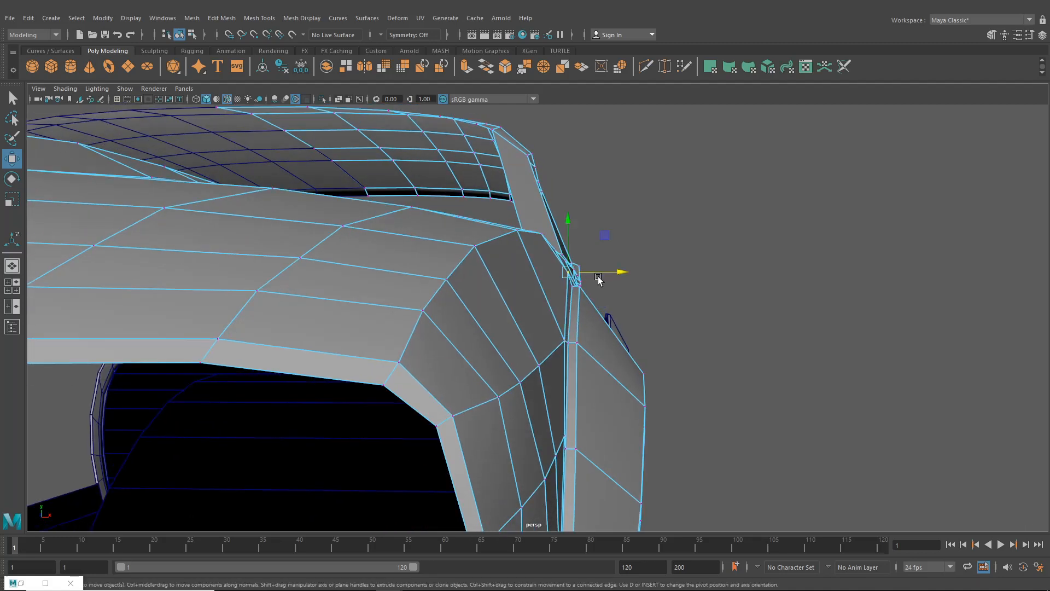
drag(597, 272, 598, 273)
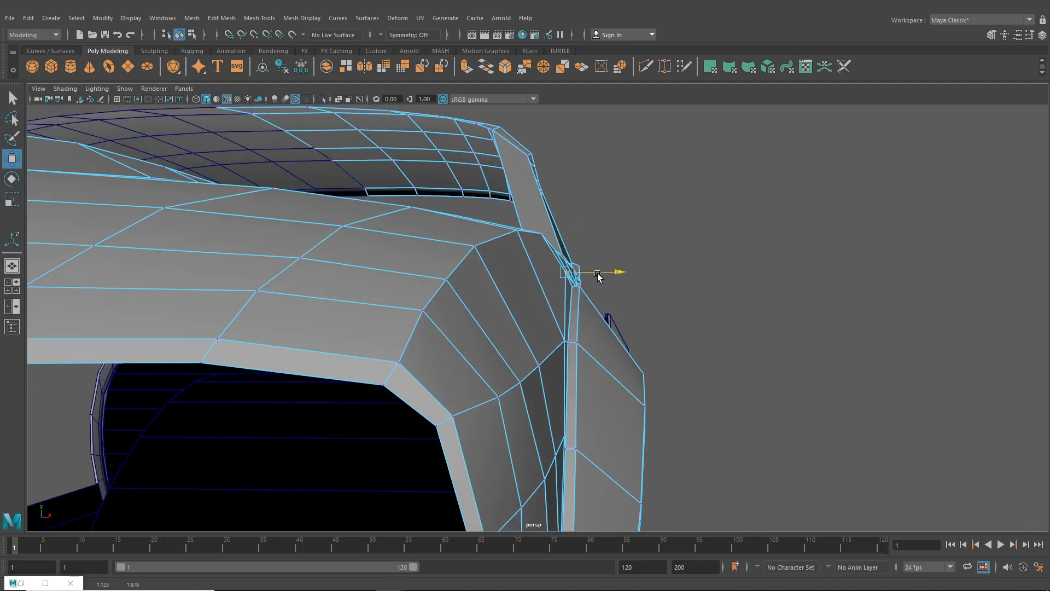
click(564, 340)
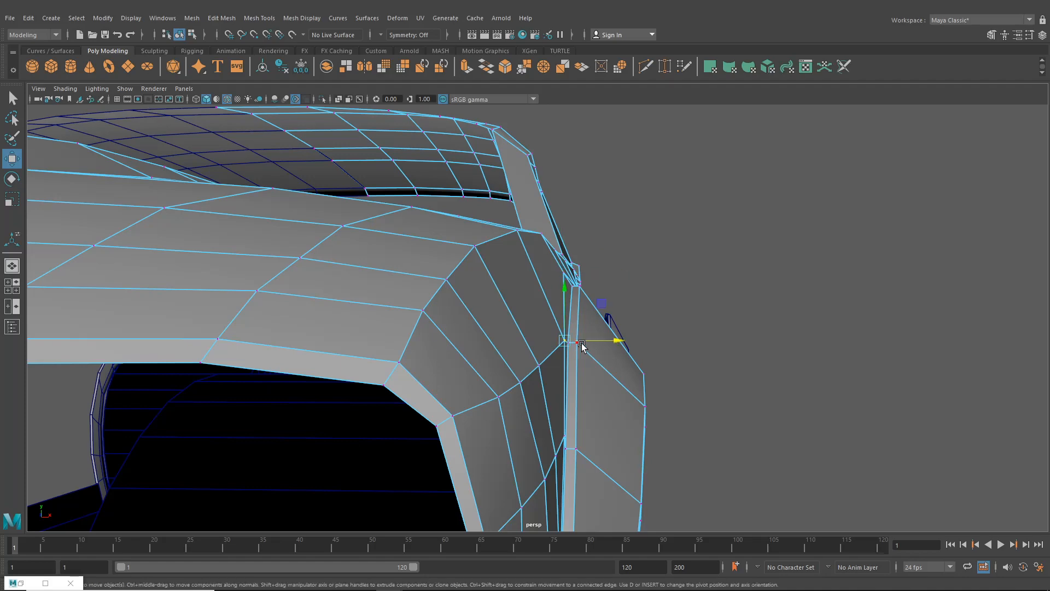
drag(585, 342, 481, 413)
- Nudge the fender vertex at the rear end of the arch's flat top slightly inward
click(612, 342)
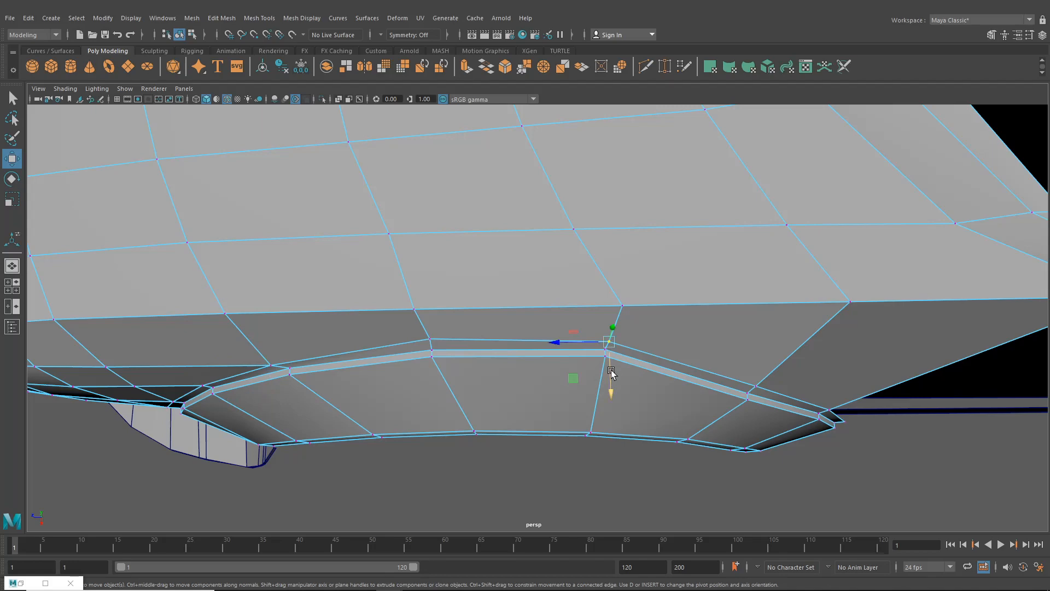
drag(613, 369, 612, 366)
alt+drag(613, 365, 482, 290)
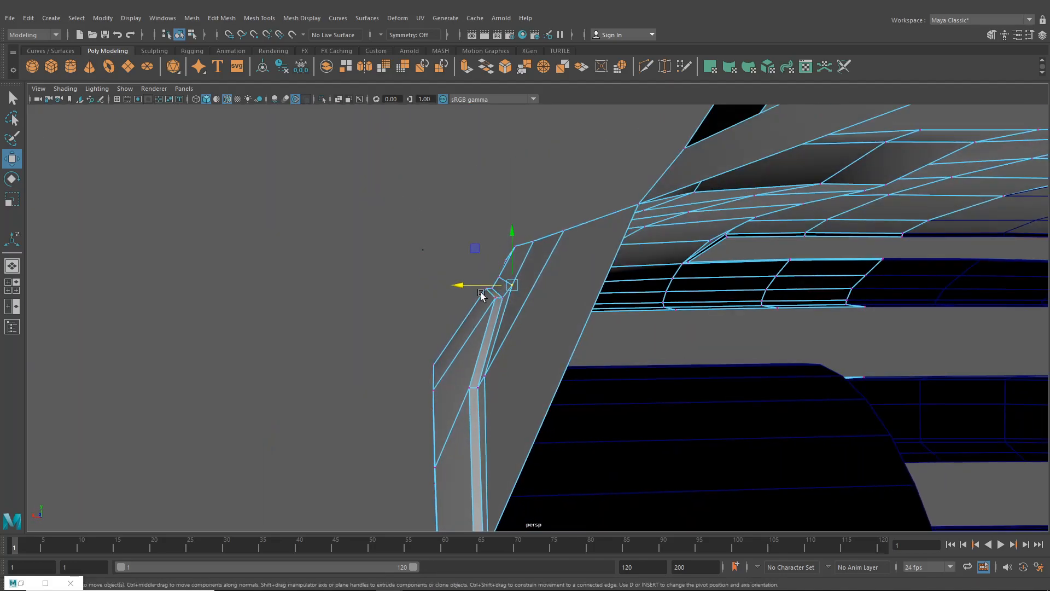
- Adjust the sideways position of the seam vertices down the rear side of the front wheel arch
click(491, 378)
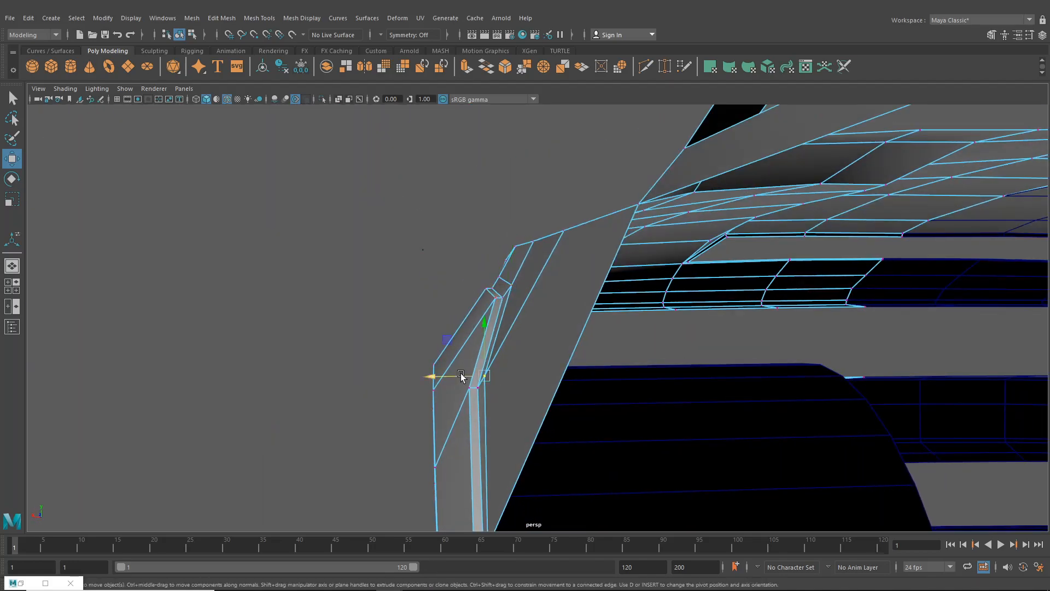
alt+drag(457, 376, 506, 306)
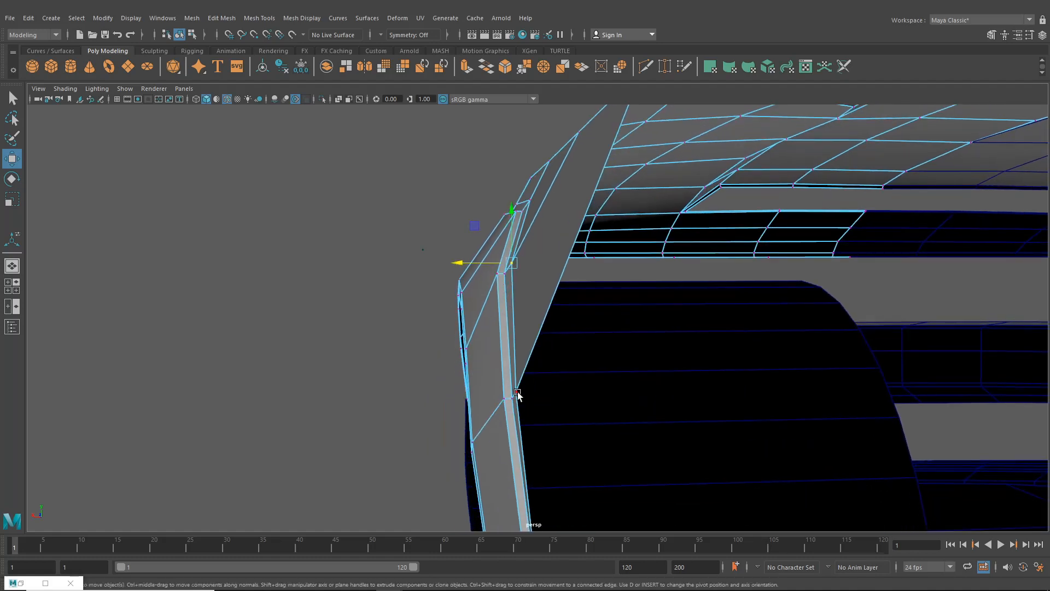
click(516, 392)
drag(467, 393, 478, 329)
click(526, 402)
key(ctrl+z)
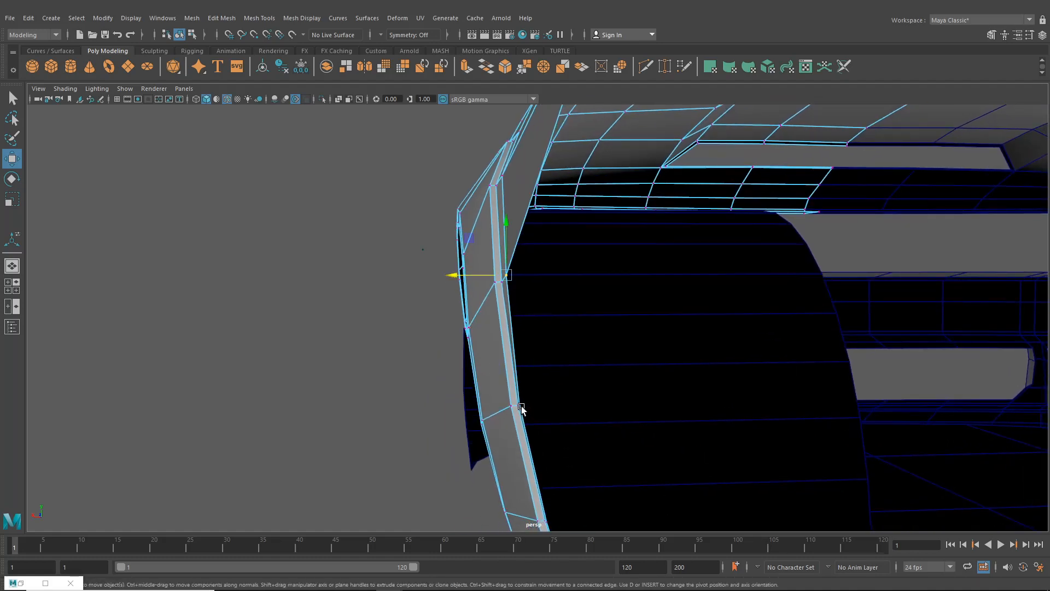
drag(468, 402, 441, 365)
- Delete the side sill strip running between the front and rear wheel arches
right_drag(524, 251, 519, 220)
scroll(539, 282, up, 4)
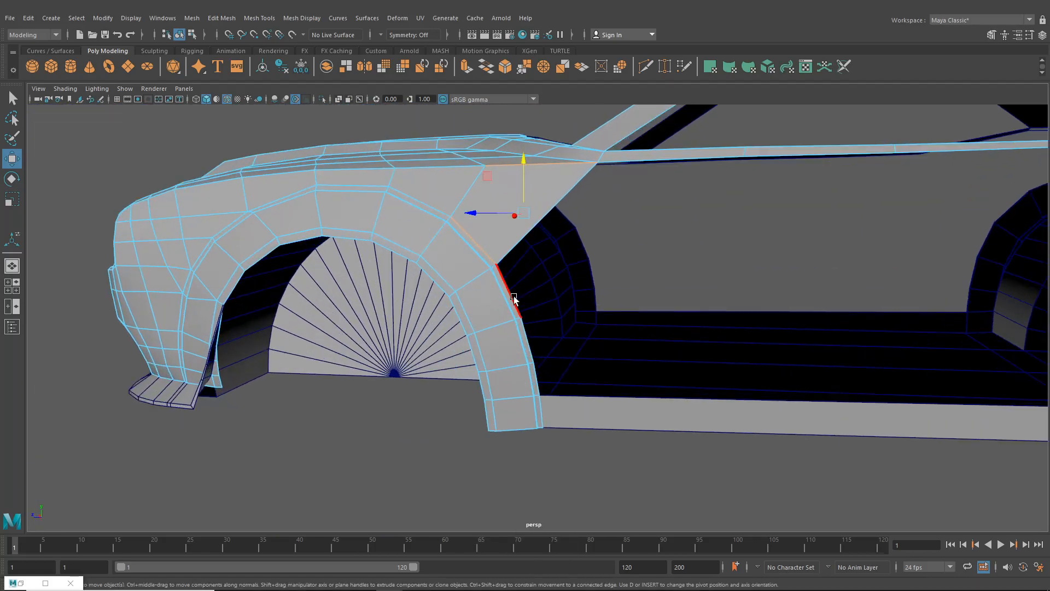
click(514, 297)
click(600, 415)
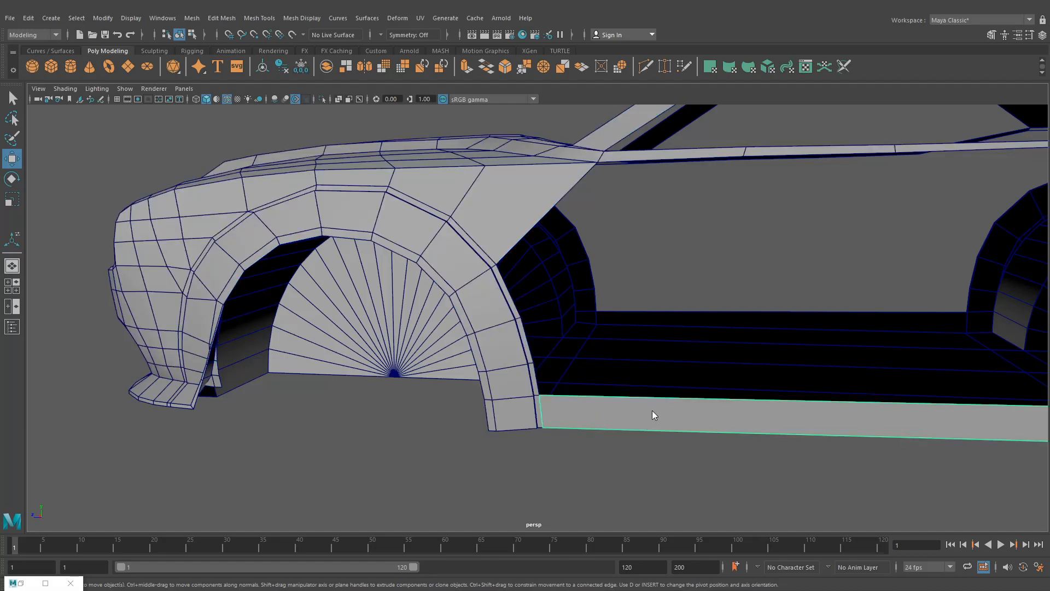
right_drag(652, 414, 650, 307)
click(704, 426)
key(Delete)
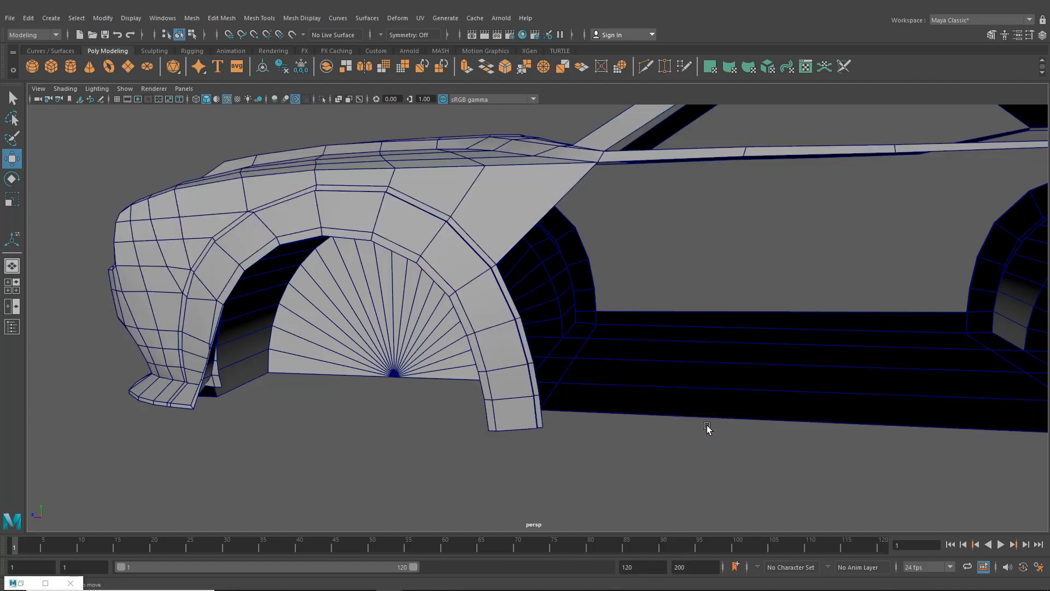
- Extrude the four lower rear edges of the front wheel arch flare rearward along the car's length toward the door
scroll(695, 415, down, 5)
alt+drag(687, 401, 871, 358)
scroll(749, 336, up, 3)
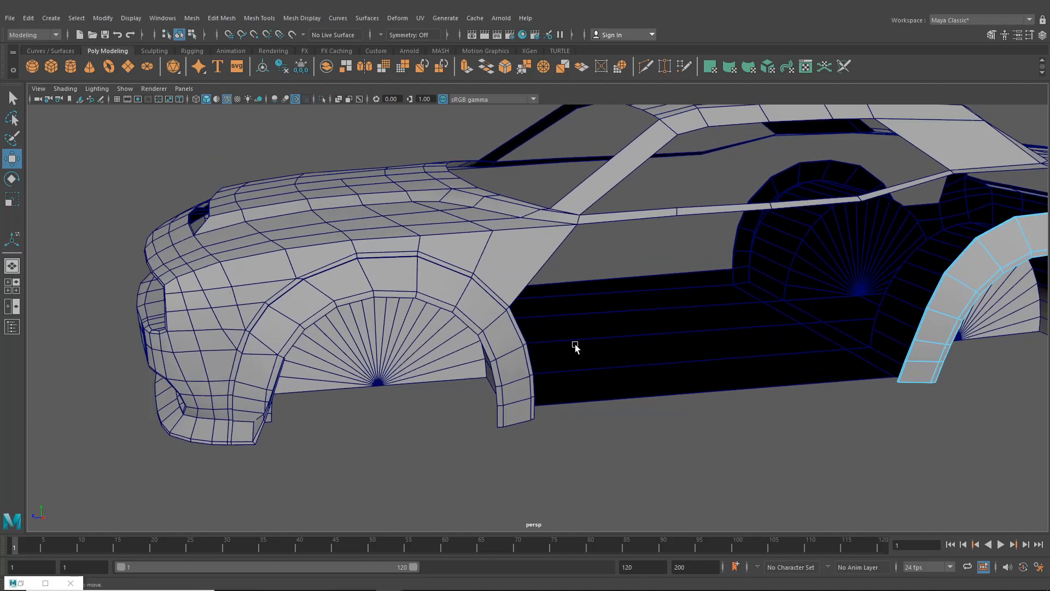
click(529, 336)
click(514, 342)
right_drag(509, 278, 501, 228)
click(518, 324)
alt+drag(518, 324, 430, 321)
scroll(430, 320, up, 3)
shift+click(420, 359)
shift+click(441, 400)
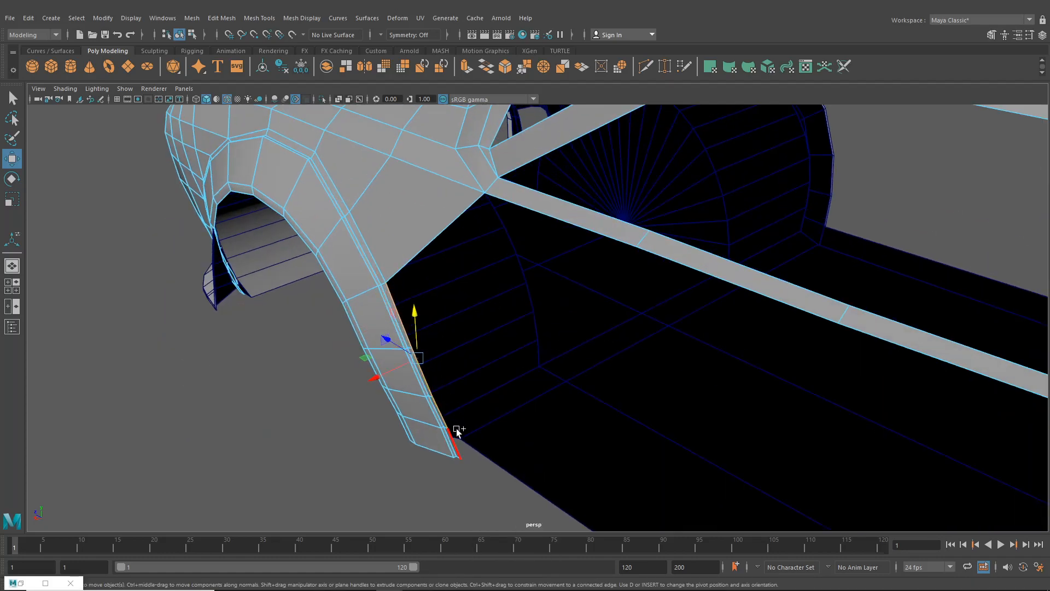
shift+click(458, 431)
alt+drag(457, 431, 553, 395)
key(ctrl+e)
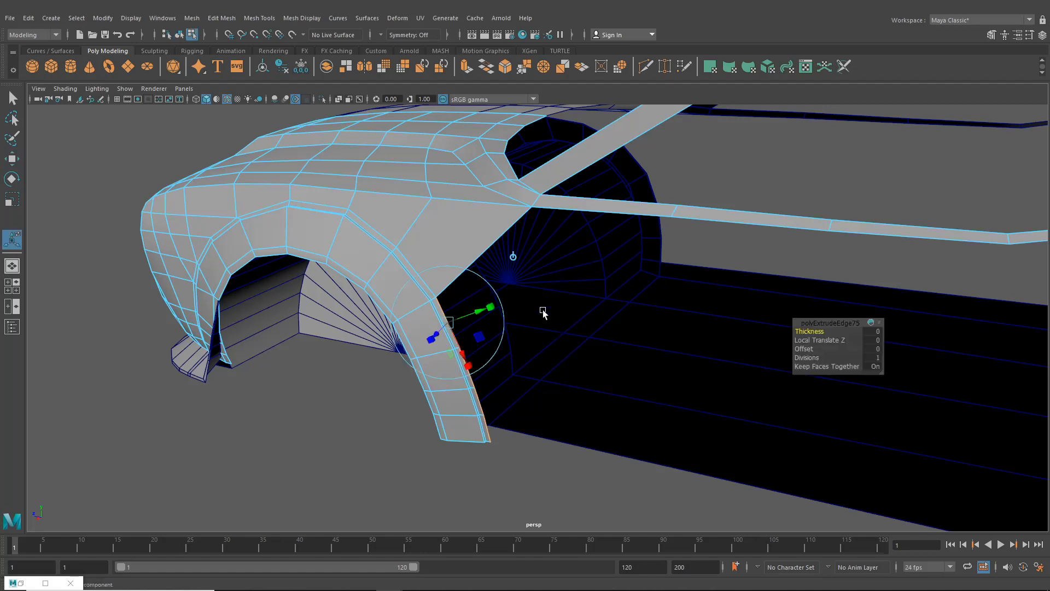
click(516, 257)
drag(438, 366, 569, 395)
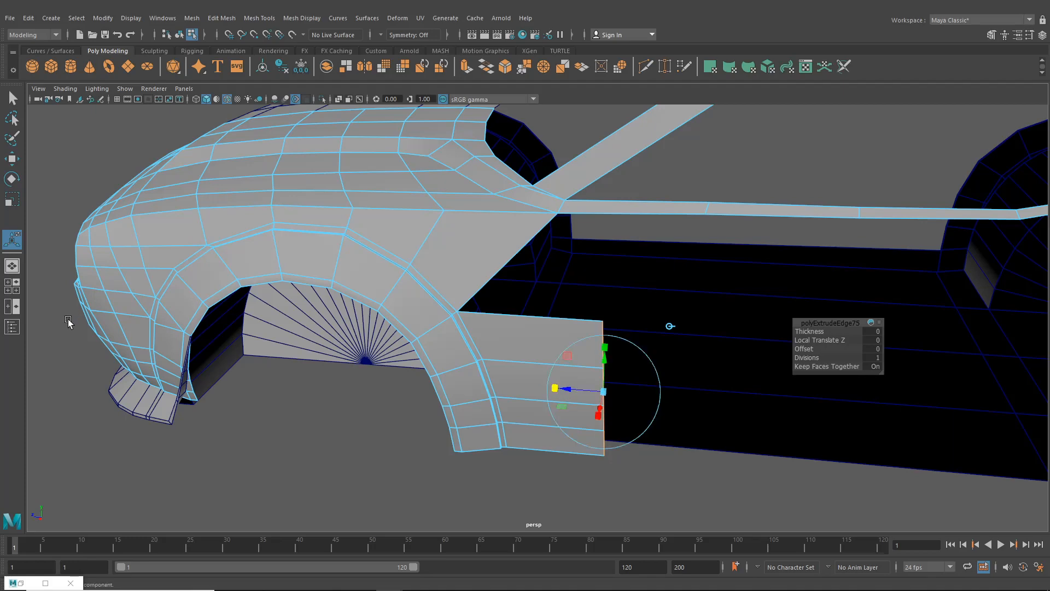
- In the side view, move the extruded rear edges forward onto the front door line of the blueprint
click(10, 288)
key(space)
alt+right_drag(804, 439, 600, 370)
alt+middle_drag(600, 371, 727, 398)
click(15, 164)
scroll(669, 324, up, 4)
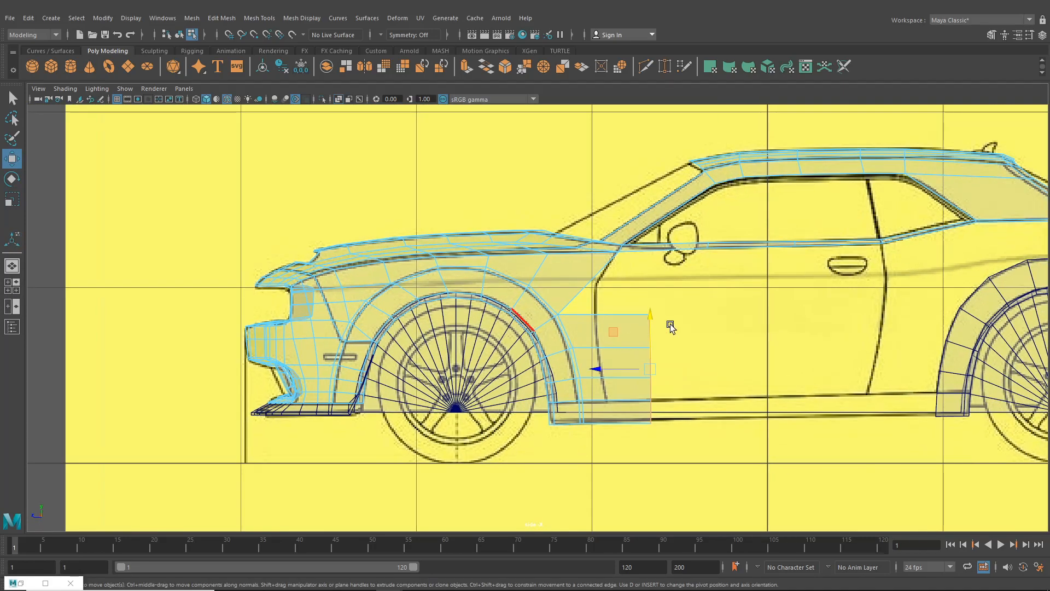
alt+middle_drag(669, 324, 613, 307)
scroll(572, 314, up, 5)
scroll(564, 317, down, 5)
scroll(558, 330, up, 6)
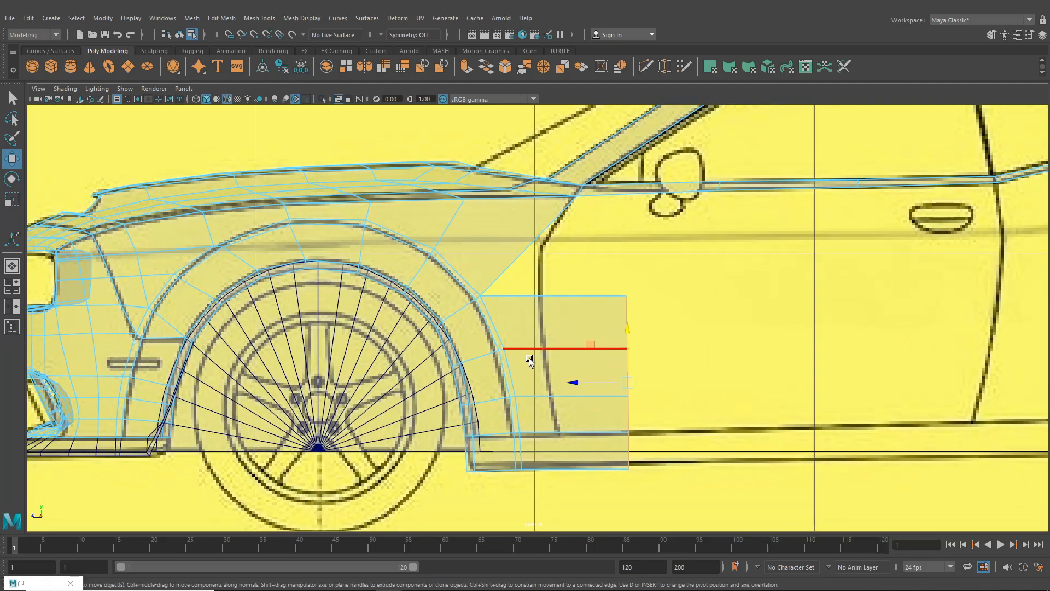
drag(601, 385, 484, 385)
- Move the vertices along the extruded panel's rear edge to follow the door's curved front line down to the sill
right_drag(518, 278, 469, 280)
scroll(530, 326, up, 2)
drag(523, 335, 542, 349)
drag(533, 395, 566, 509)
drag(497, 481, 512, 488)
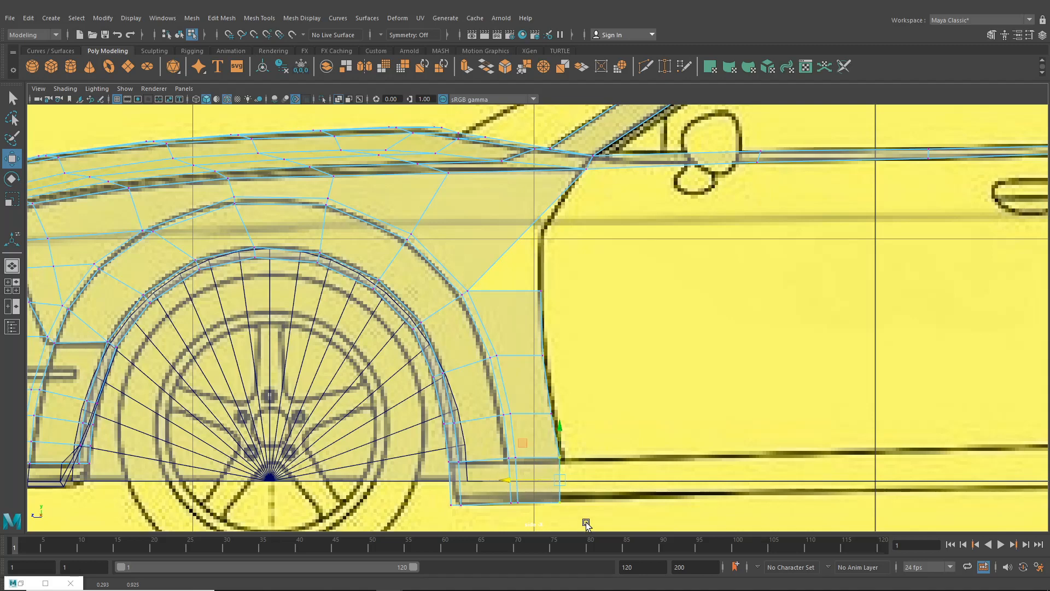
drag(565, 503, 573, 504)
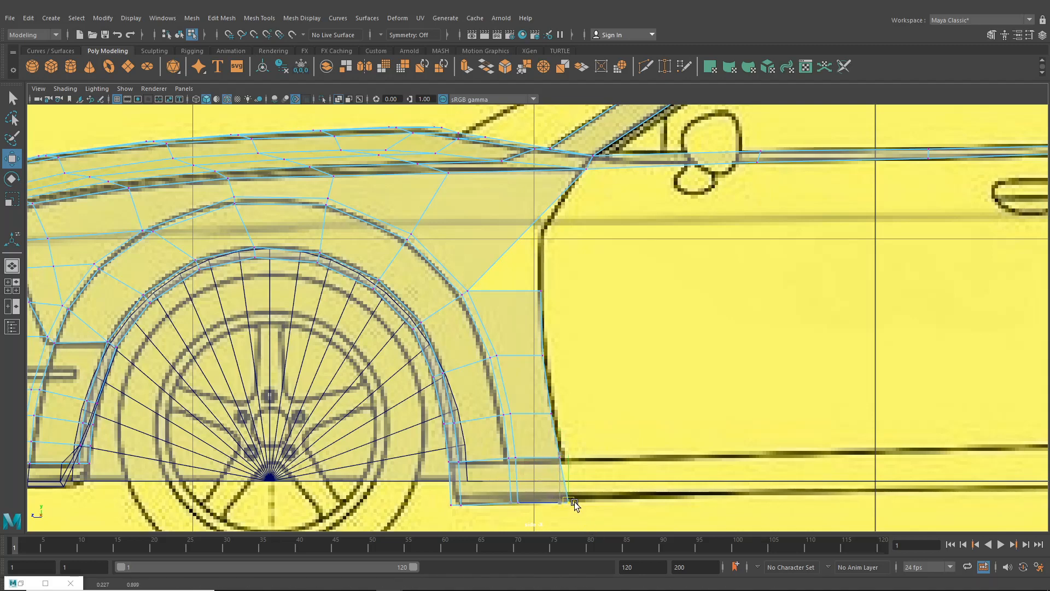
- Shift the outer flare vertex at the upper rear of the arch forward along the blueprint curve and adjust the inner vertex below it
alt+middle_drag(429, 254, 454, 305)
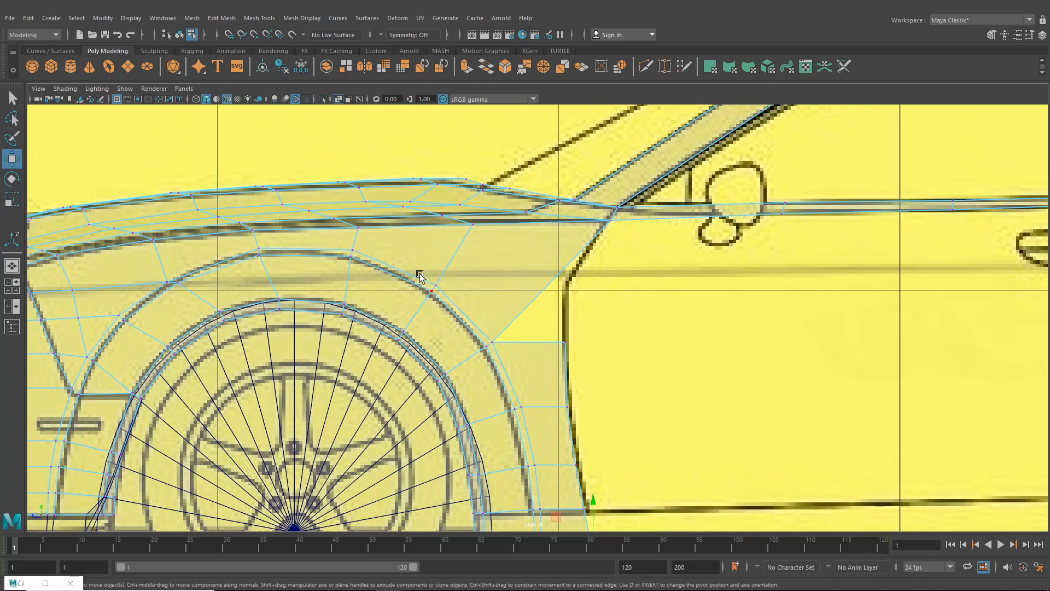
scroll(321, 275, down, 5)
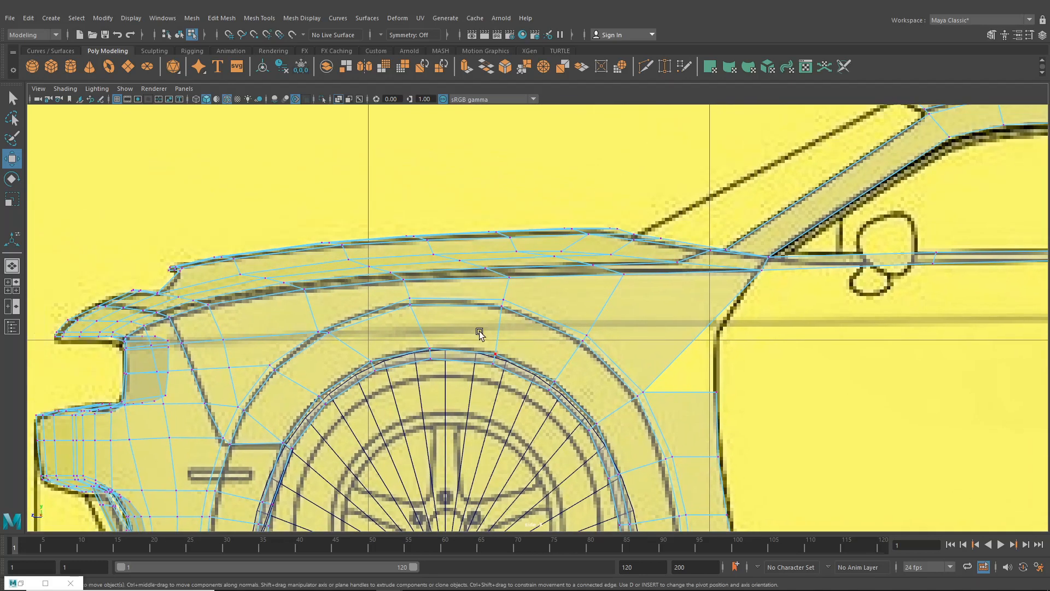
scroll(459, 305, up, 5)
scroll(476, 290, down, 5)
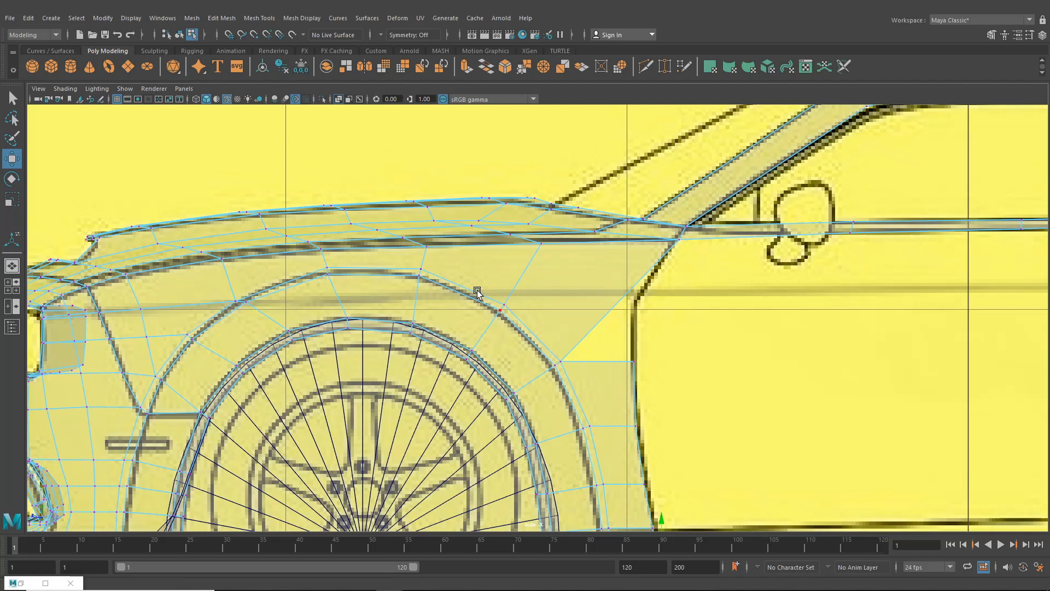
scroll(473, 294, up, 5)
alt+middle_drag(474, 294, 486, 299)
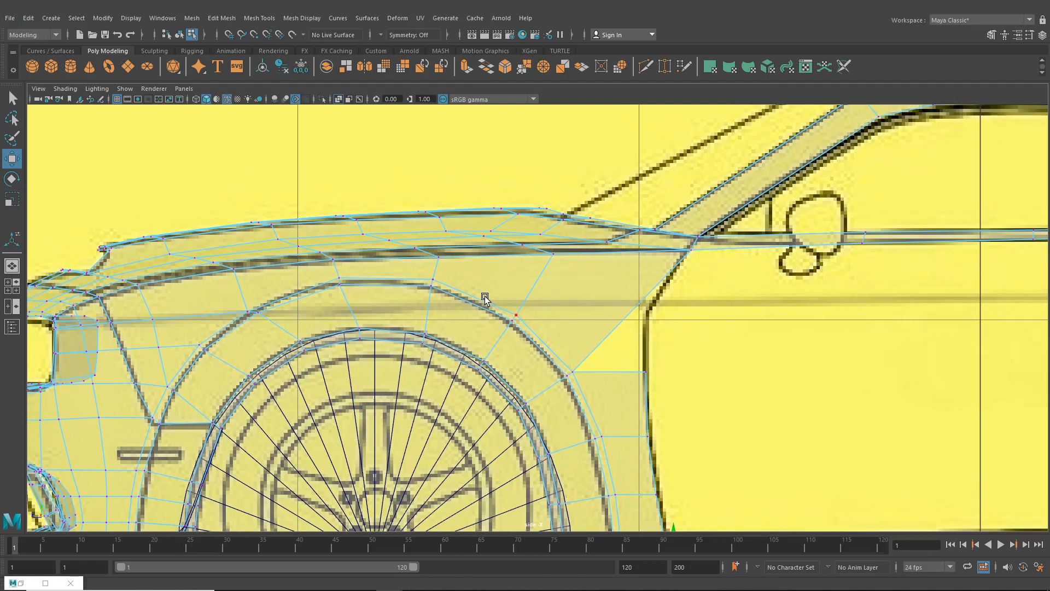
click(516, 315)
drag(516, 317, 496, 315)
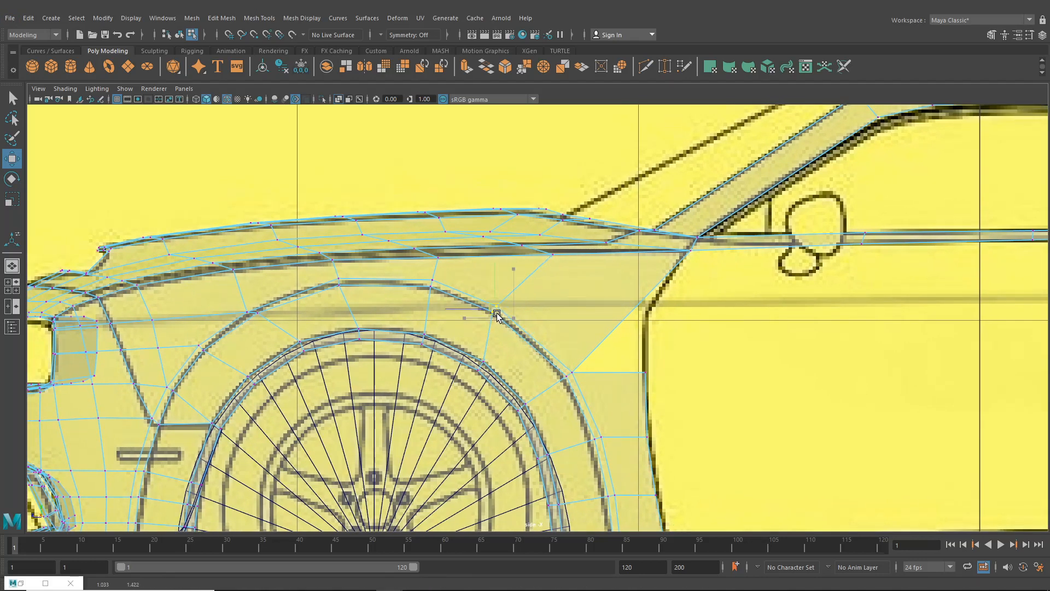
click(480, 364)
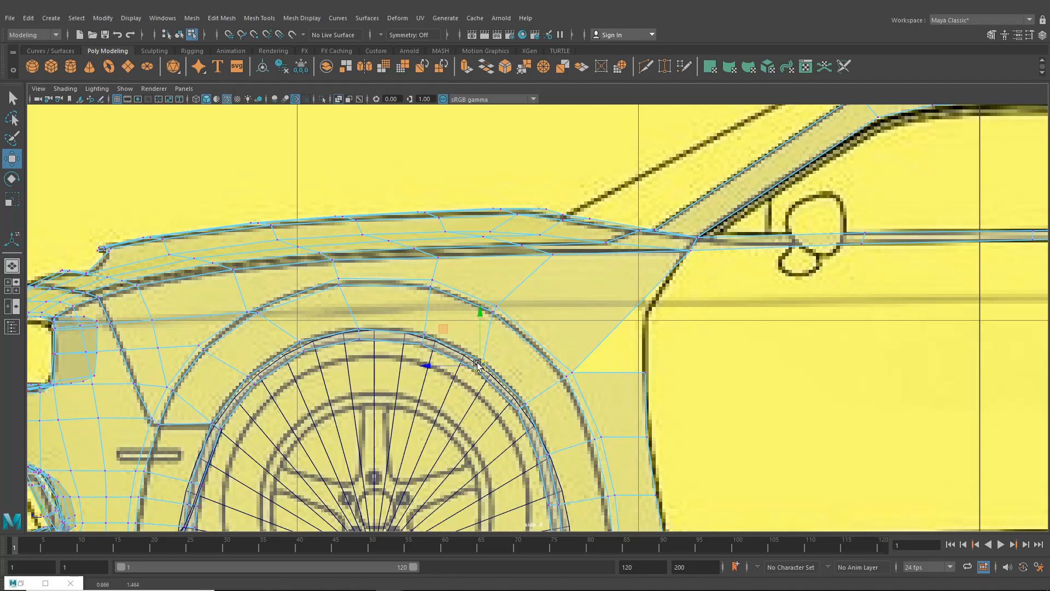
- Shift the outer and inner arch vertices at the rear end of the arch's flat top slightly forward along the blueprint curves
click(423, 335)
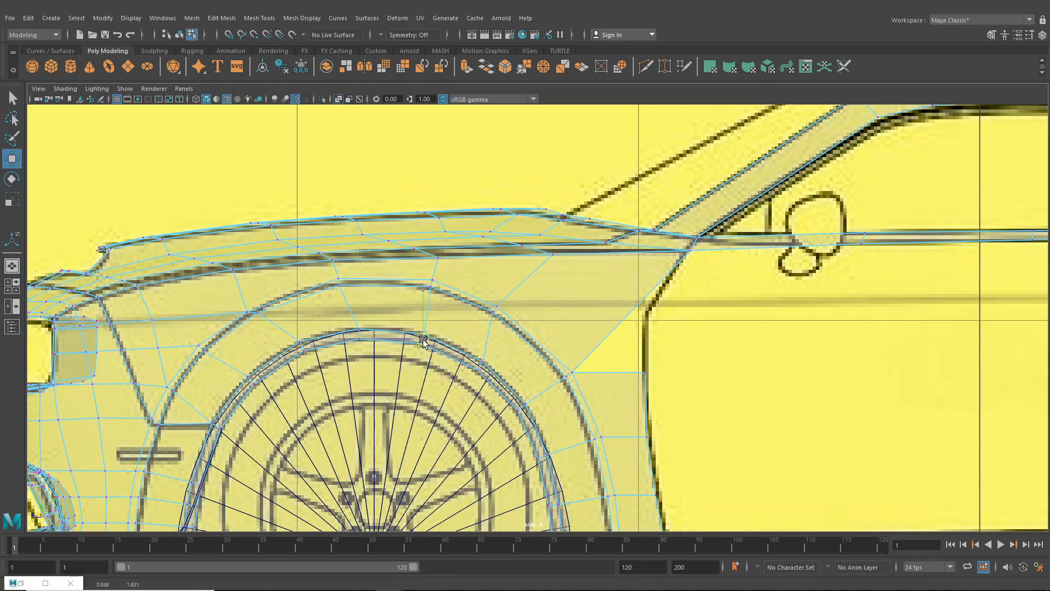
click(433, 284)
drag(433, 286, 425, 283)
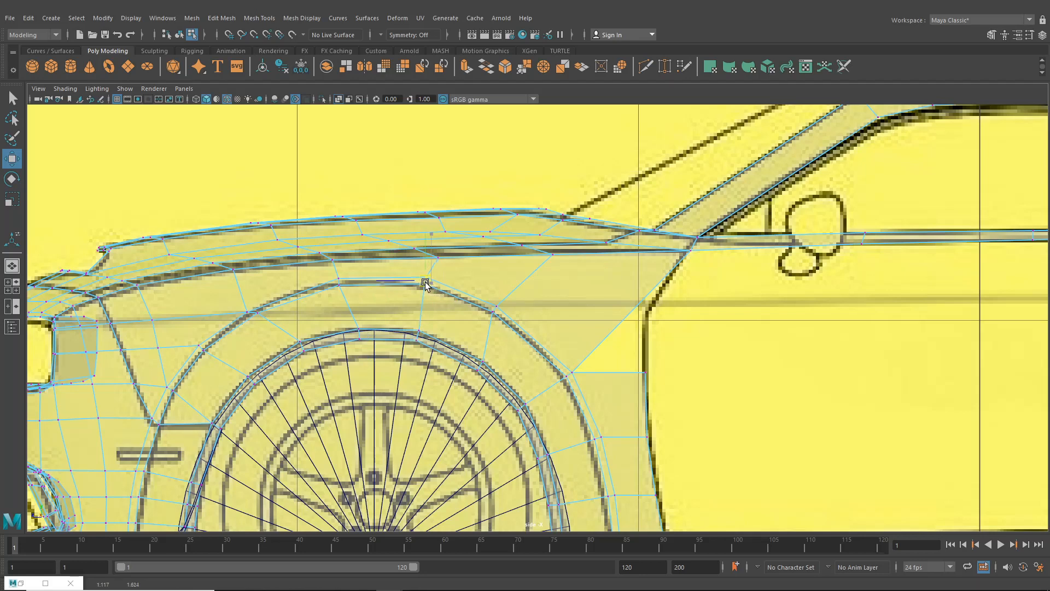
click(420, 336)
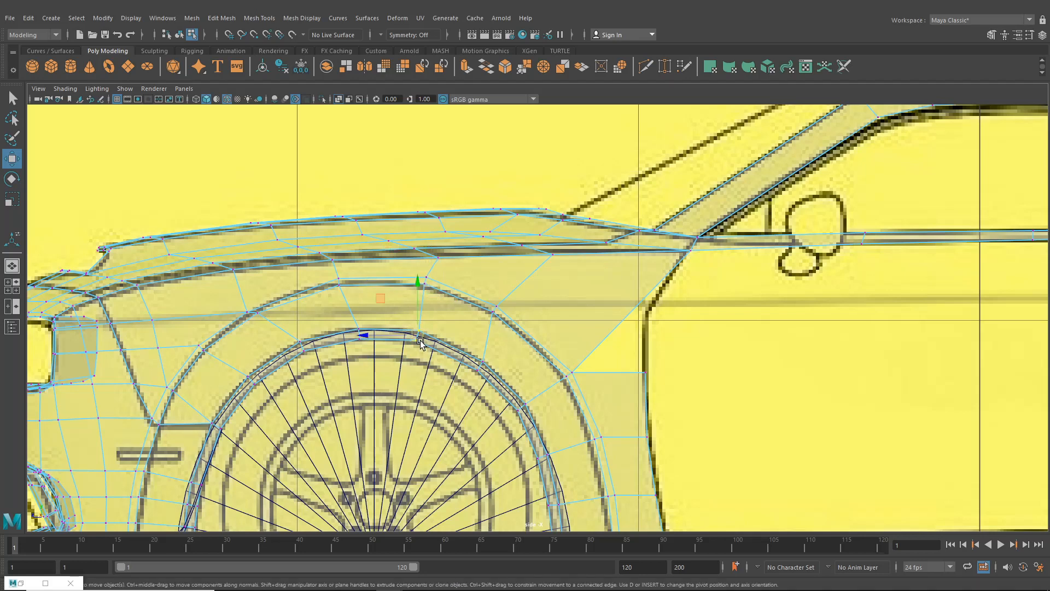
click(428, 284)
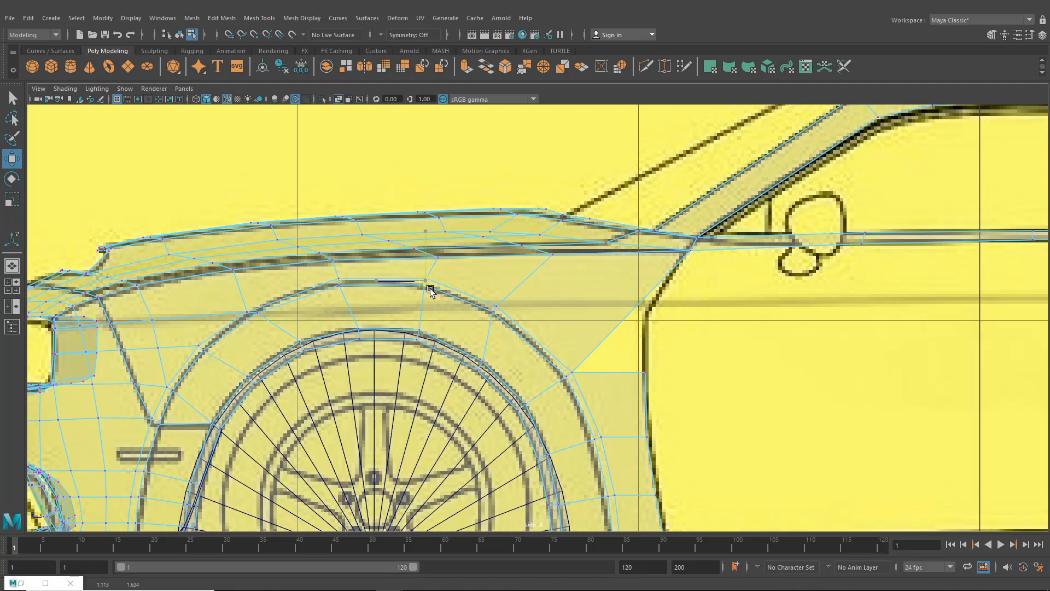
- Move the fender's upper edge vertices above the rear half of the arch forward to straighten the connecting edges
scroll(444, 261, down, 3)
scroll(457, 305, up, 5)
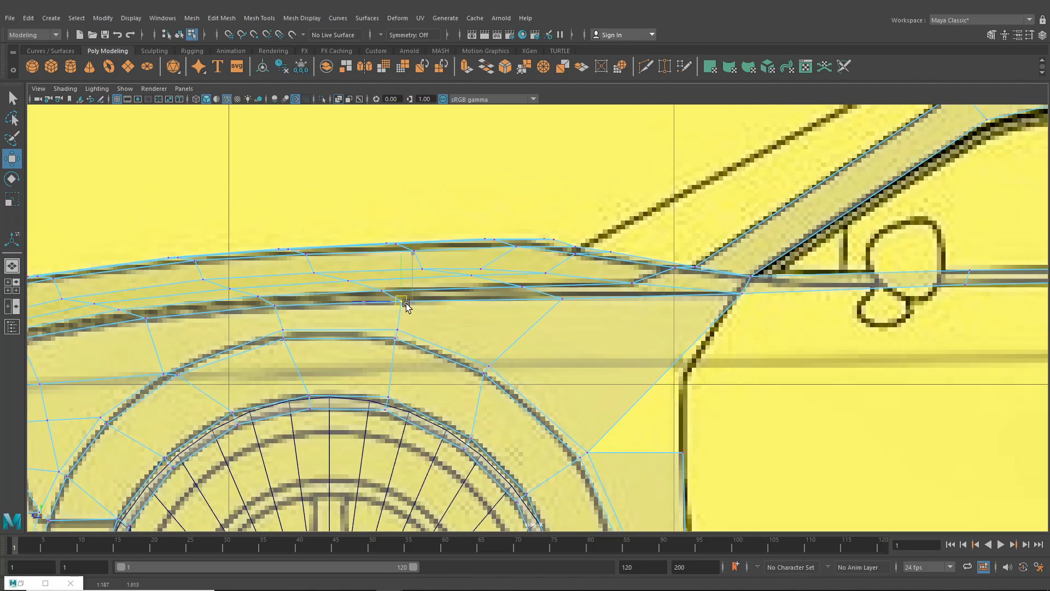
drag(406, 306, 430, 187)
click(13, 266)
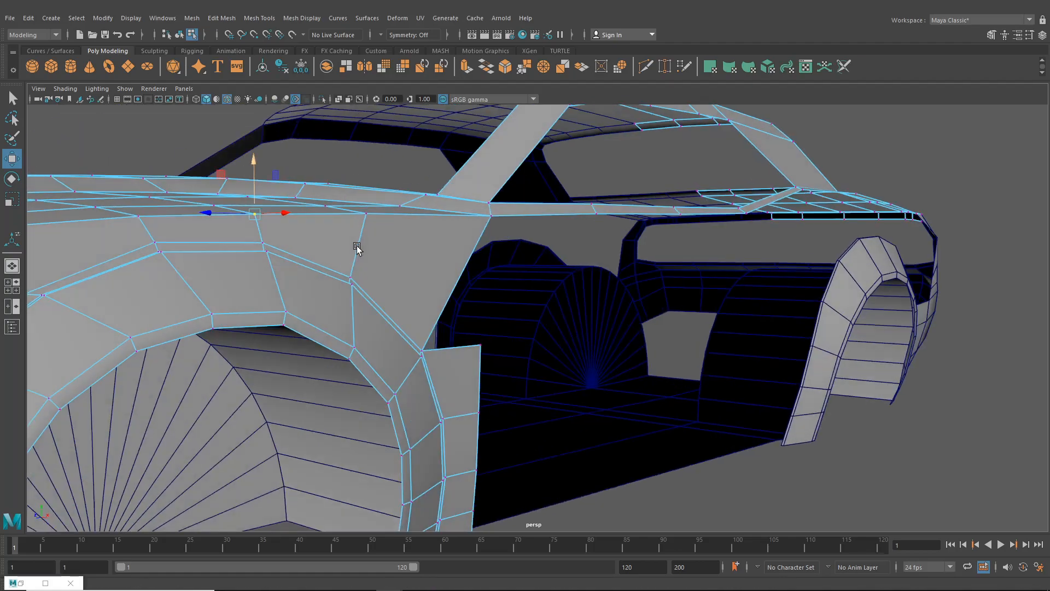
alt+drag(357, 248, 438, 312)
- Try a Multi-Cut edge from the upper rear arch vertex across the fender to its diagonal rear edge, along the blueprint's body crease
key(space)
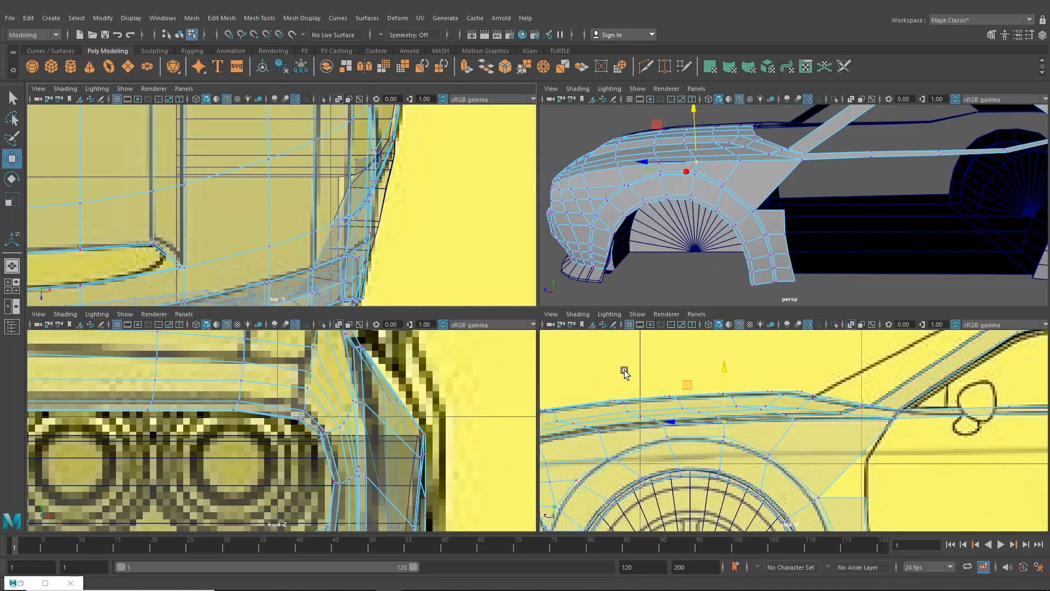
key(space)
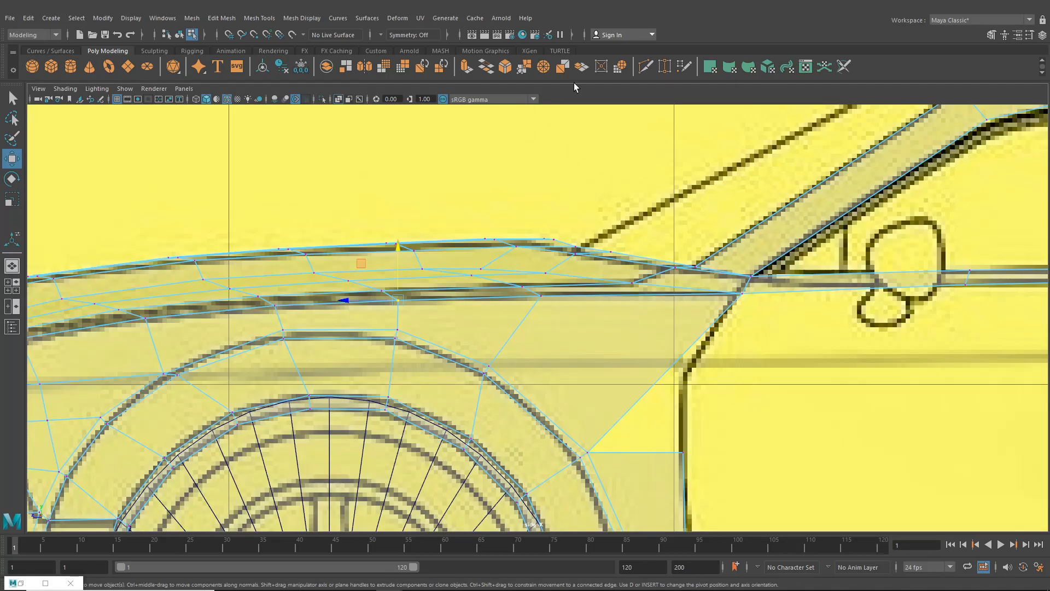
click(646, 67)
click(490, 368)
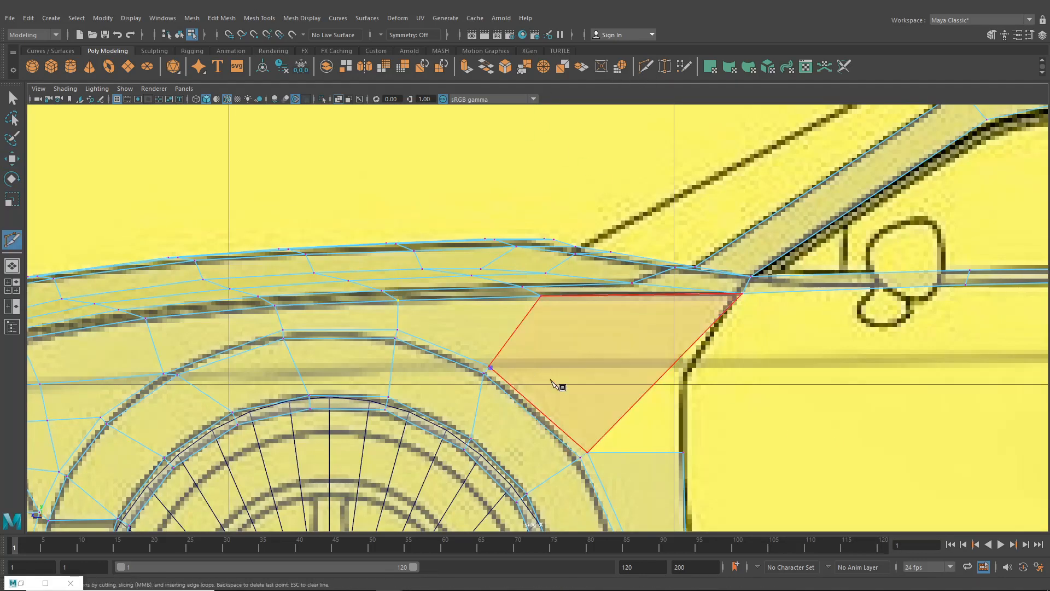
click(676, 364)
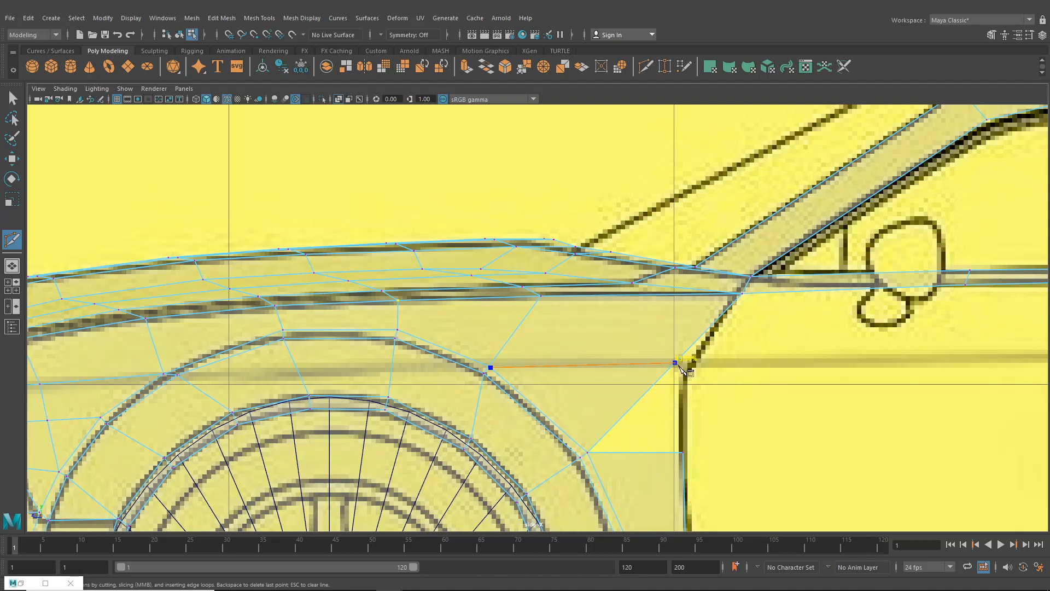
key(Return)
- Delete the newly cut edge across the rear part of the fender
key(q)
click(663, 68)
scroll(486, 381, up, 2)
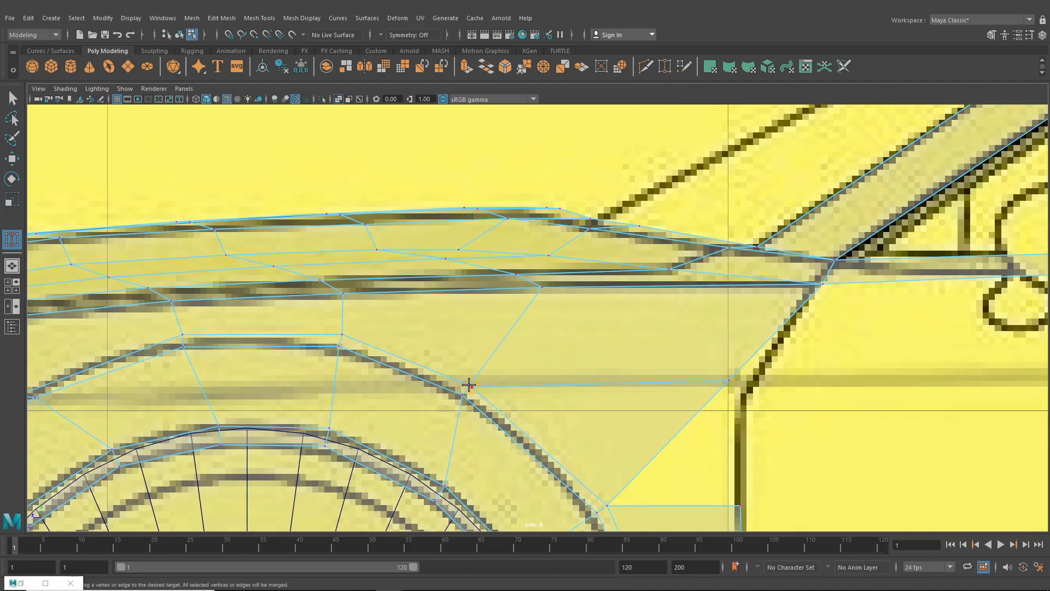
alt+middle_drag(494, 401, 503, 379)
click(13, 101)
scroll(507, 366, up, 2)
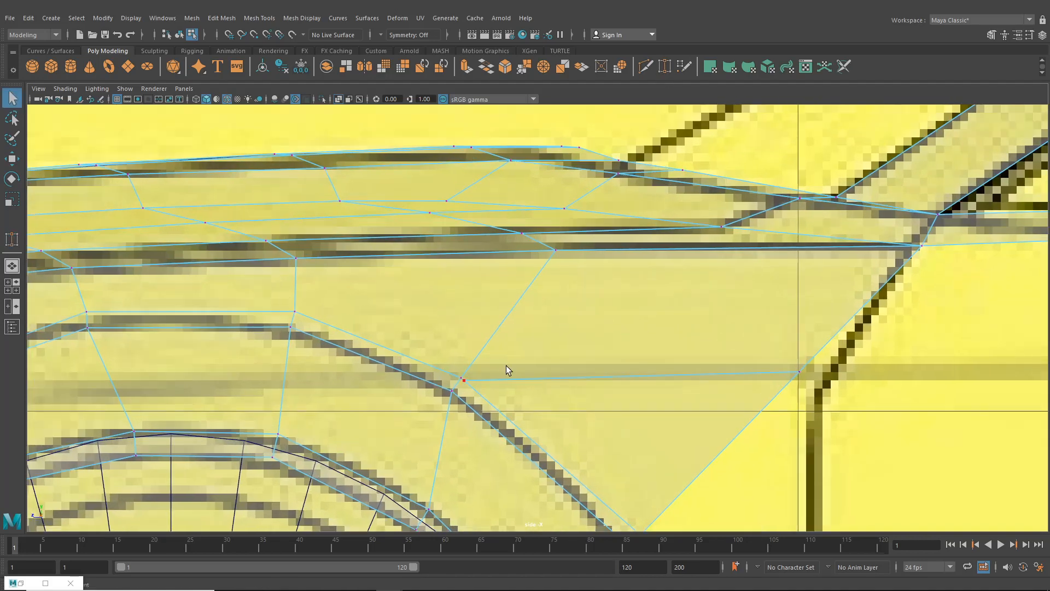
right_drag(506, 277, 507, 261)
click(536, 379)
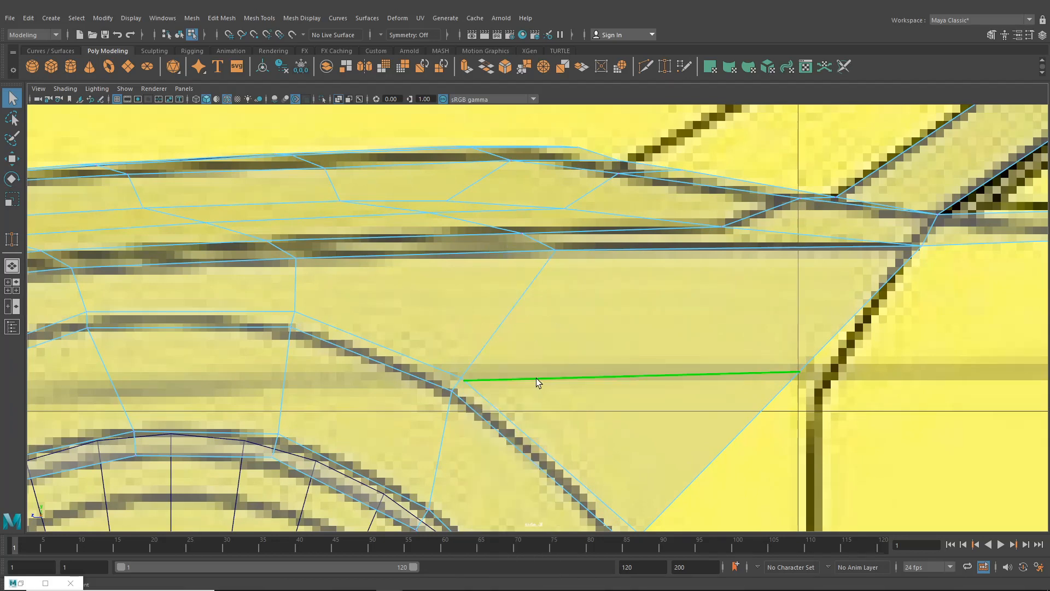
key(Delete)
key(w)
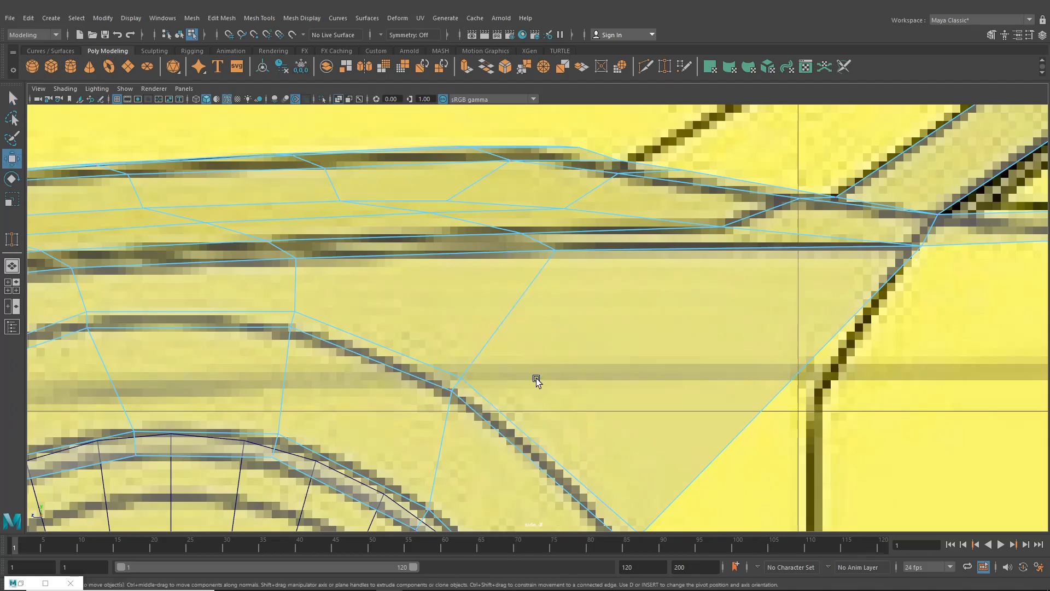
- Multi-Cut a horizontal edge from the upper rear arch vertex across the fender to its diagonal rear edge, along the body crease
click(645, 66)
scroll(476, 352, up, 2)
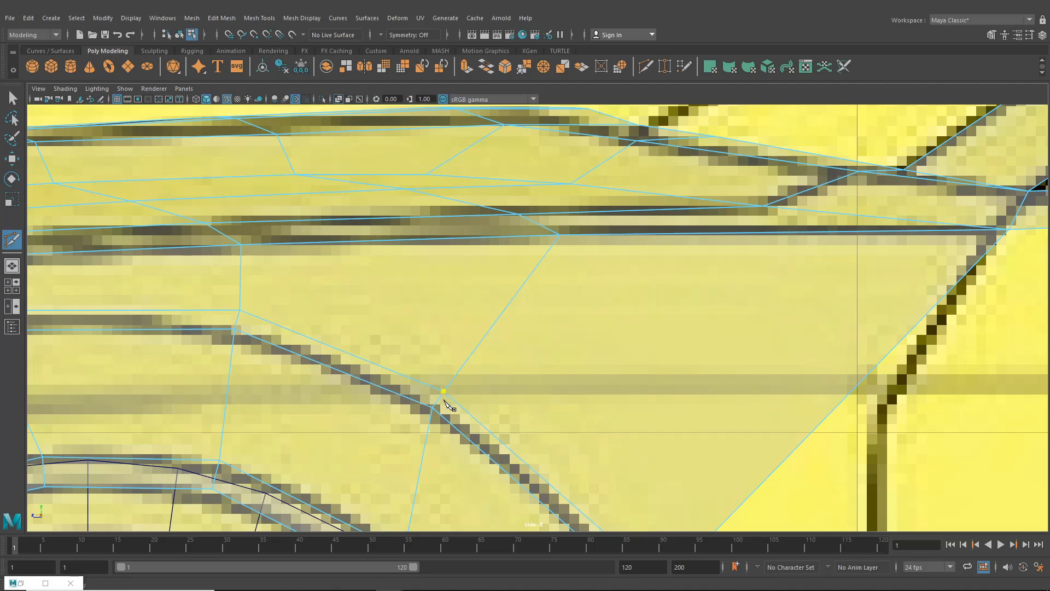
click(856, 387)
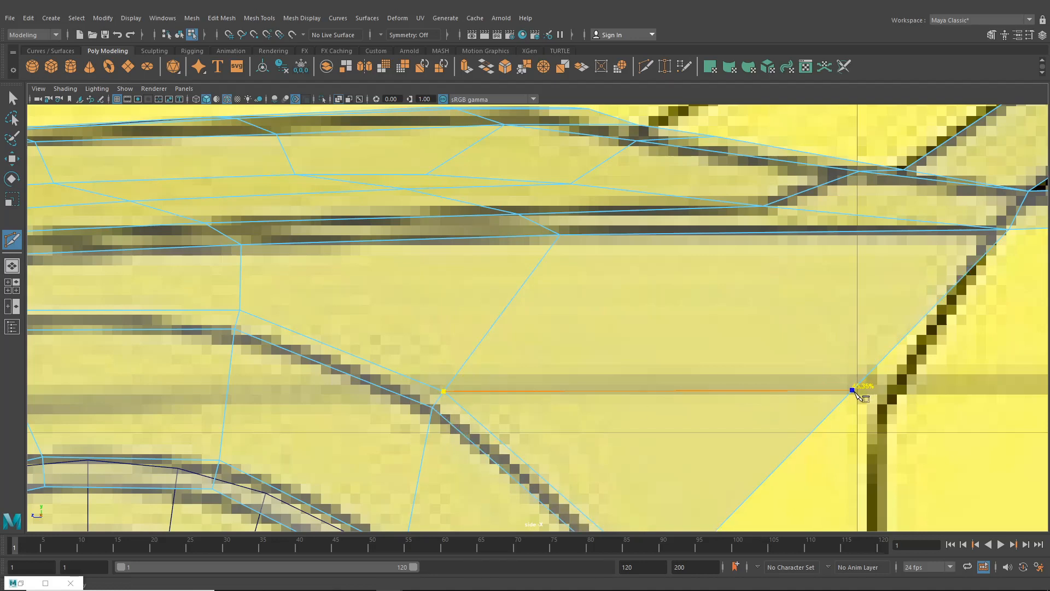
key(Return)
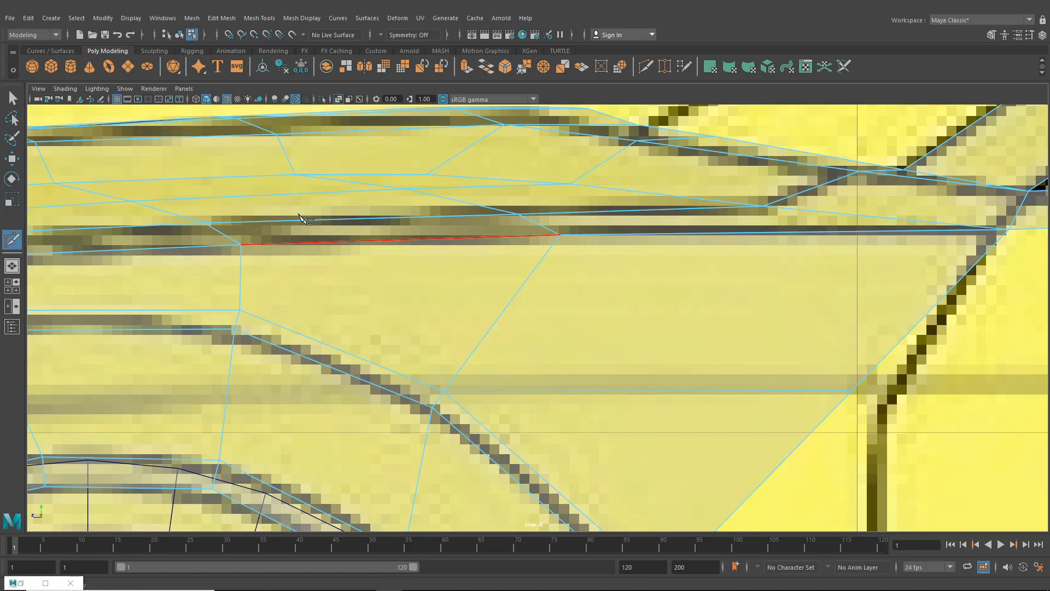
click(11, 159)
- Lower the vertices at the front of the wheel arch and those ahead of them to align with the blueprint's body crease
alt+middle_drag(181, 377, 825, 304)
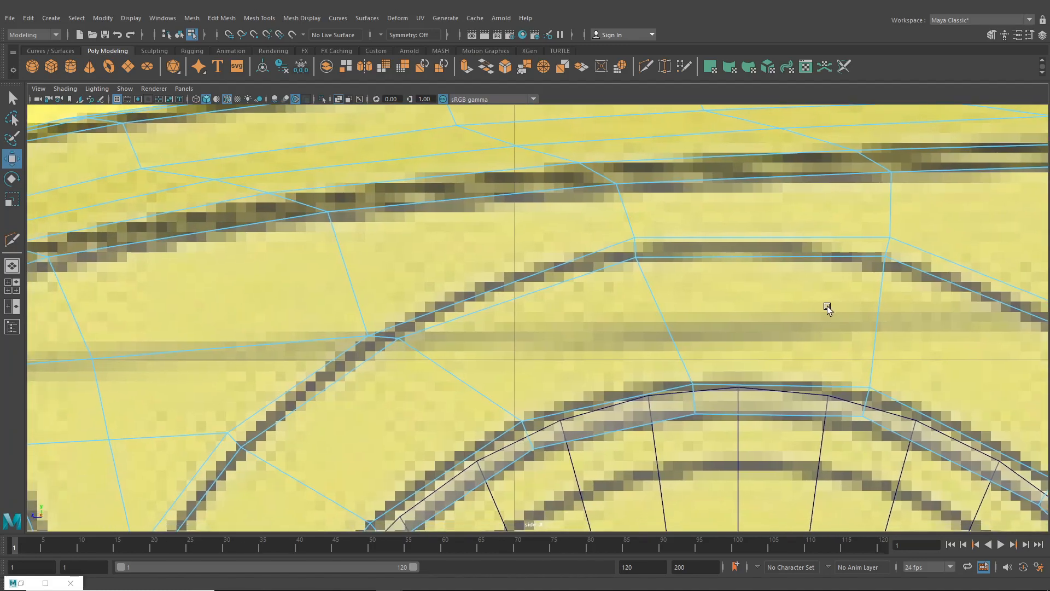
right_drag(419, 330, 367, 281)
drag(328, 304, 440, 363)
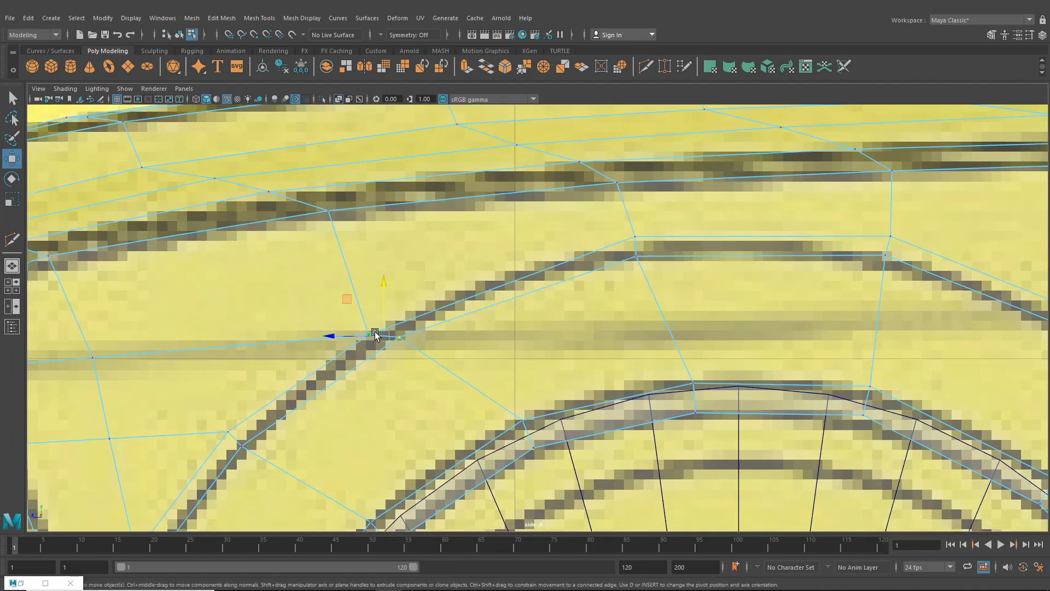
drag(387, 342, 375, 354)
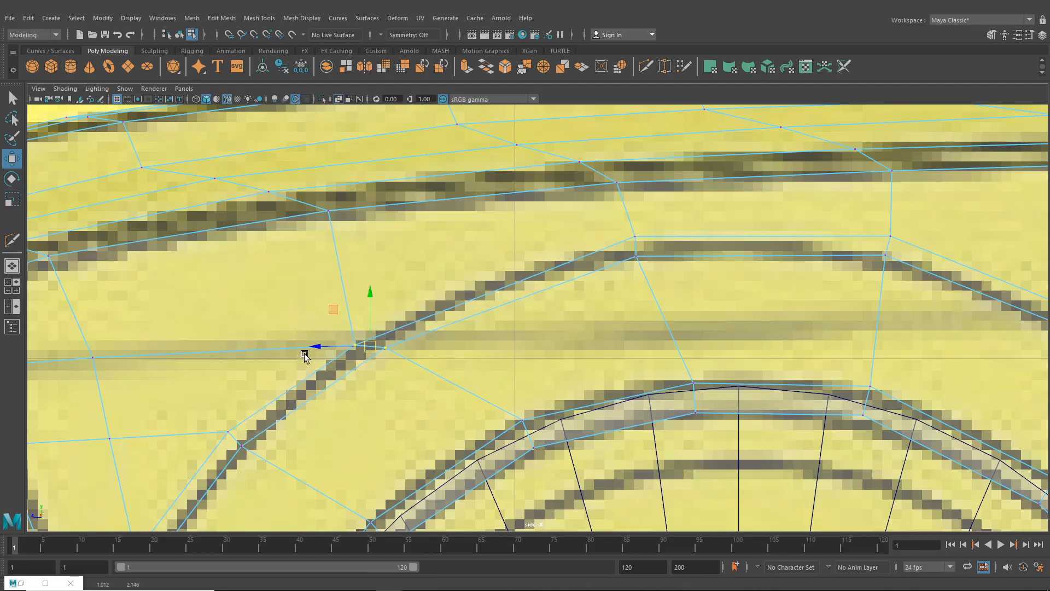
alt+middle_drag(307, 356, 561, 357)
drag(331, 346, 336, 371)
drag(228, 370, 225, 375)
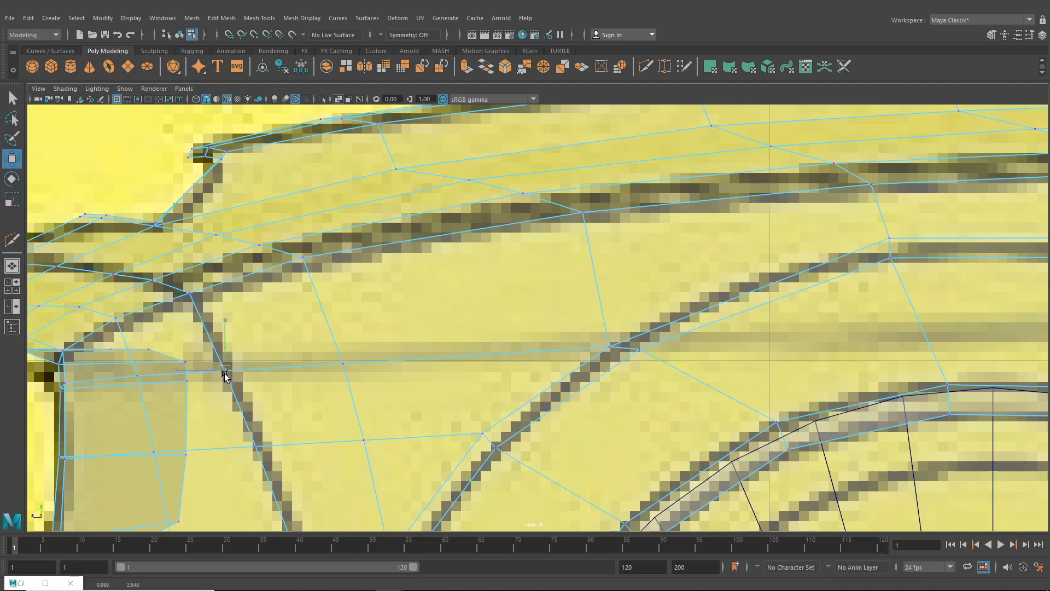
- Move the new crease edge's end vertex backward onto the corner of the blueprint's door line
alt+middle_drag(524, 380, 246, 380)
alt+middle_drag(659, 378, 253, 364)
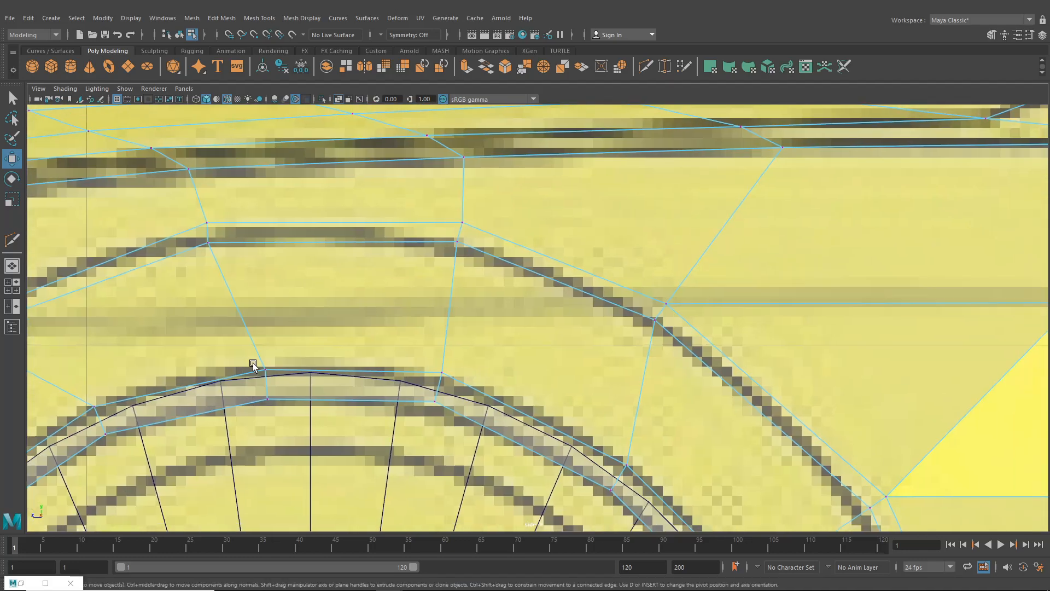
alt+middle_drag(829, 310, 366, 332)
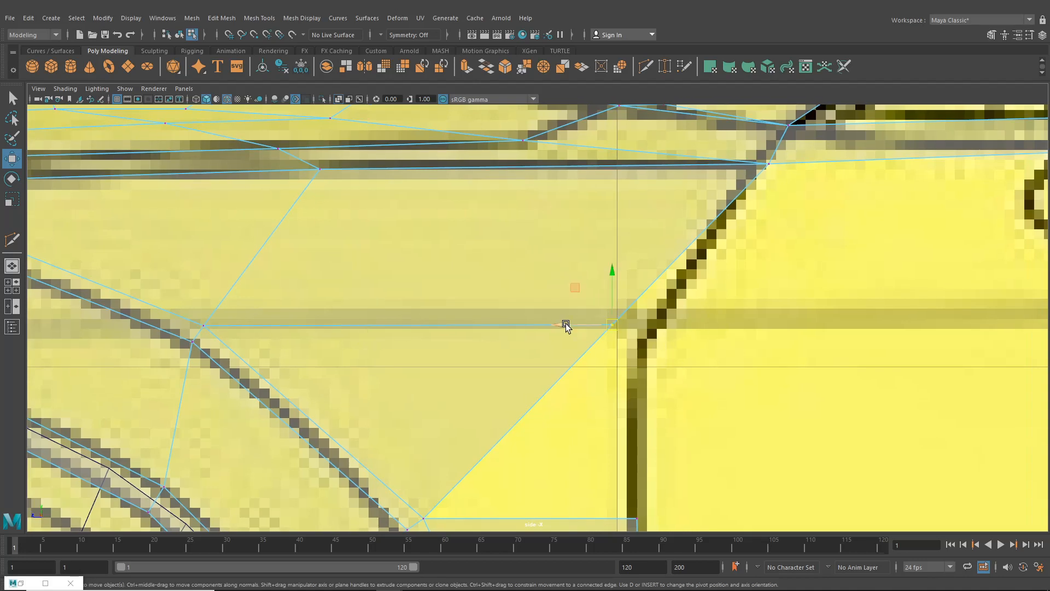
drag(565, 323, 597, 330)
alt+middle_drag(769, 234, 703, 230)
alt+middle_drag(649, 298, 566, 317)
- Target-weld the top corner vertex of the lower fender strip to the crease vertex on the door line, closing the triangular gap
scroll(536, 320, down, 3)
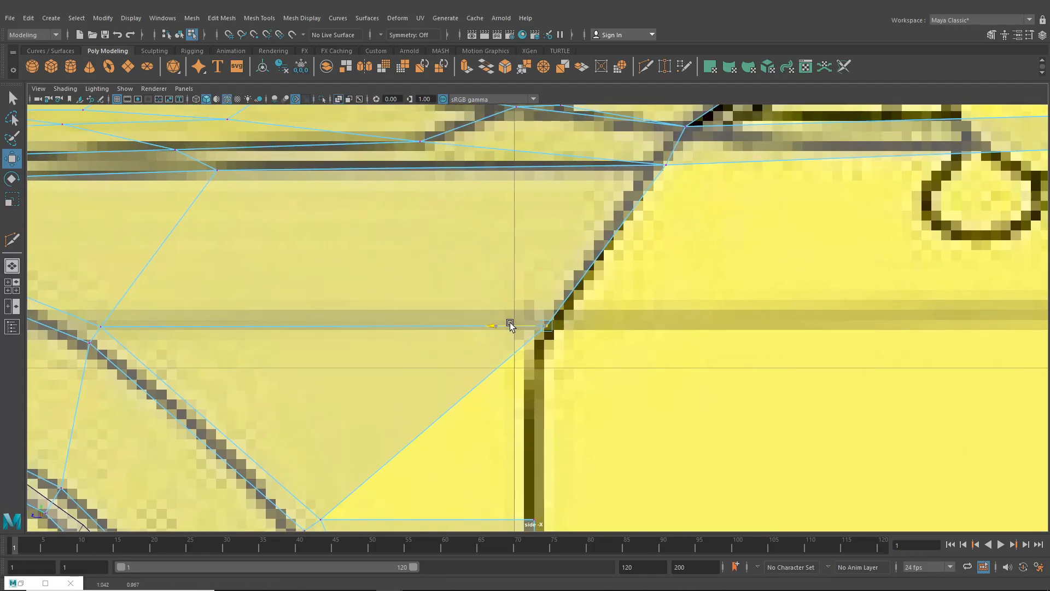
scroll(535, 328, down, 5)
scroll(536, 300, up, 6)
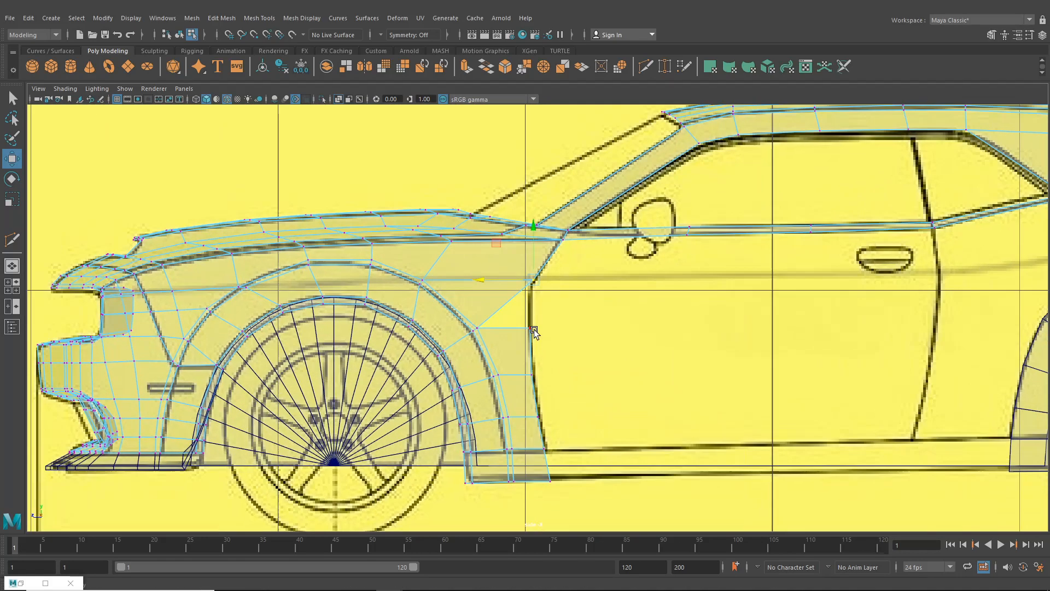
click(665, 66)
scroll(534, 320, up, 2)
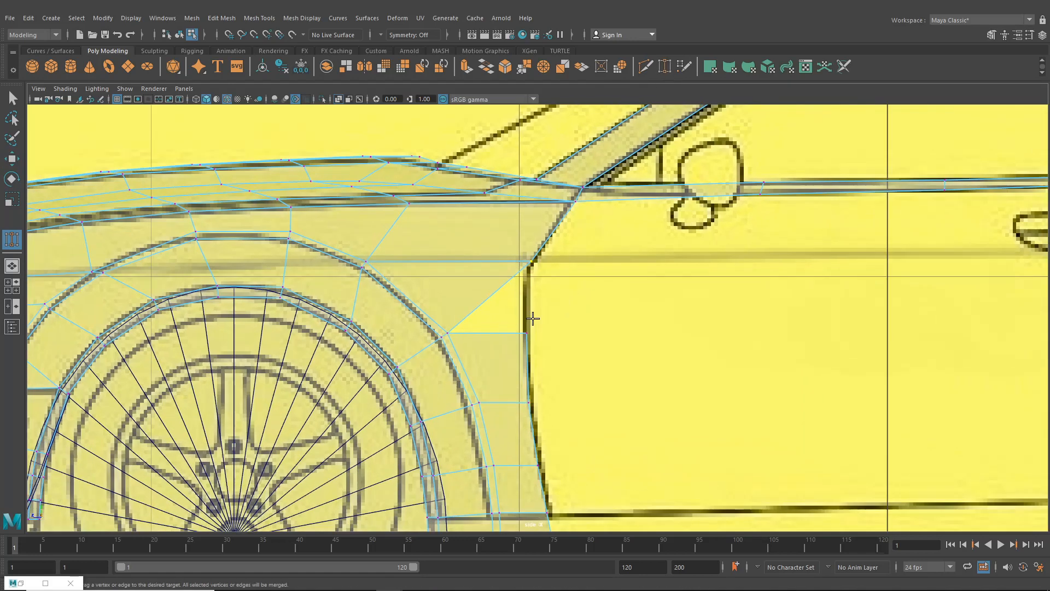
drag(533, 262, 533, 263)
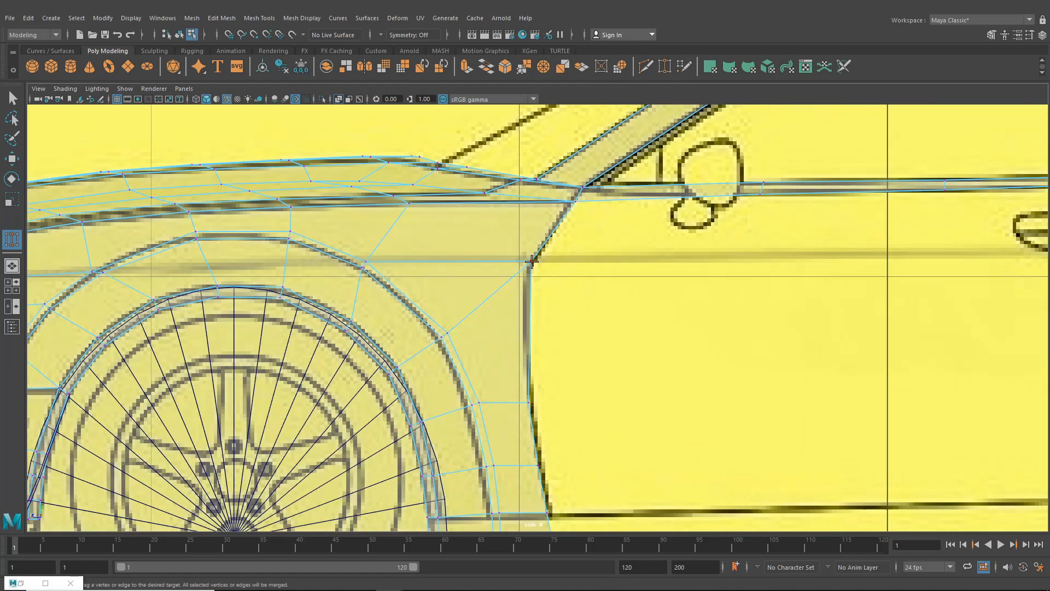
- Slide the vertices below the crease upward along the blueprint's door line to space them more evenly
key(w)
drag(528, 402, 532, 363)
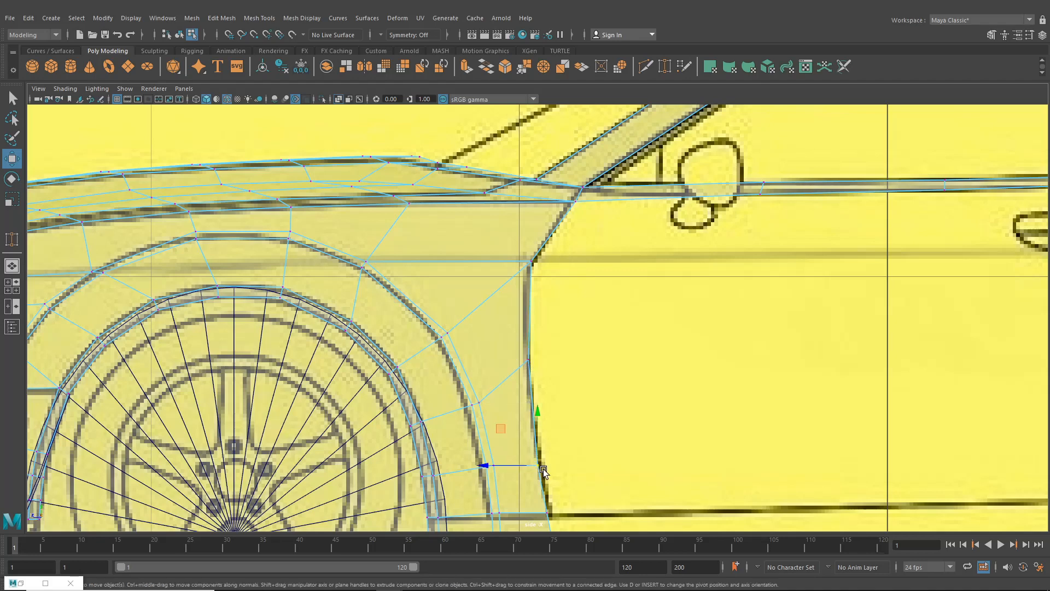
drag(543, 469, 540, 458)
alt+middle_drag(539, 462, 538, 401)
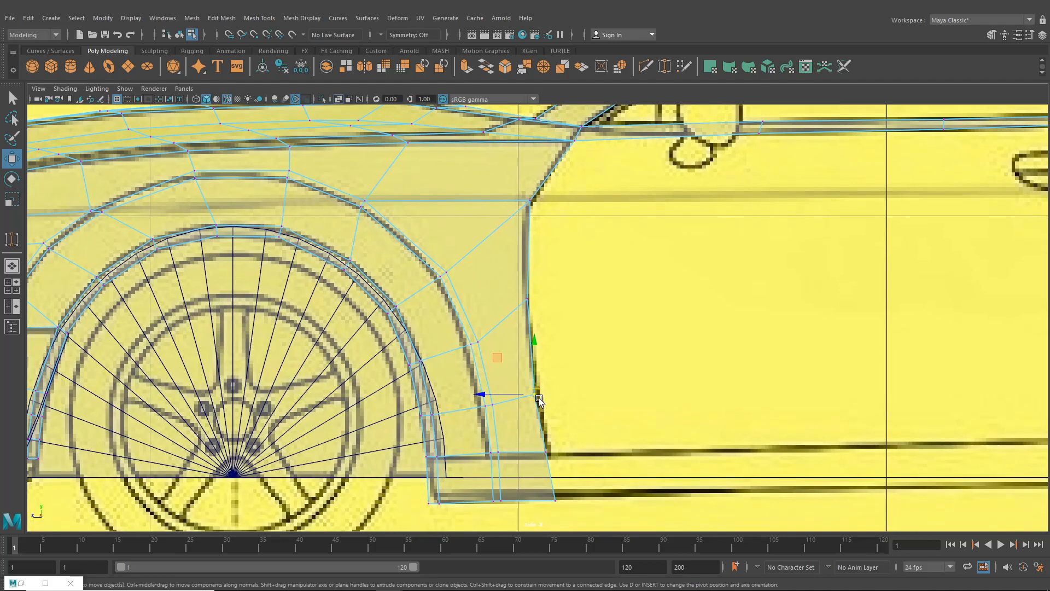
scroll(537, 403, up, 1)
click(527, 298)
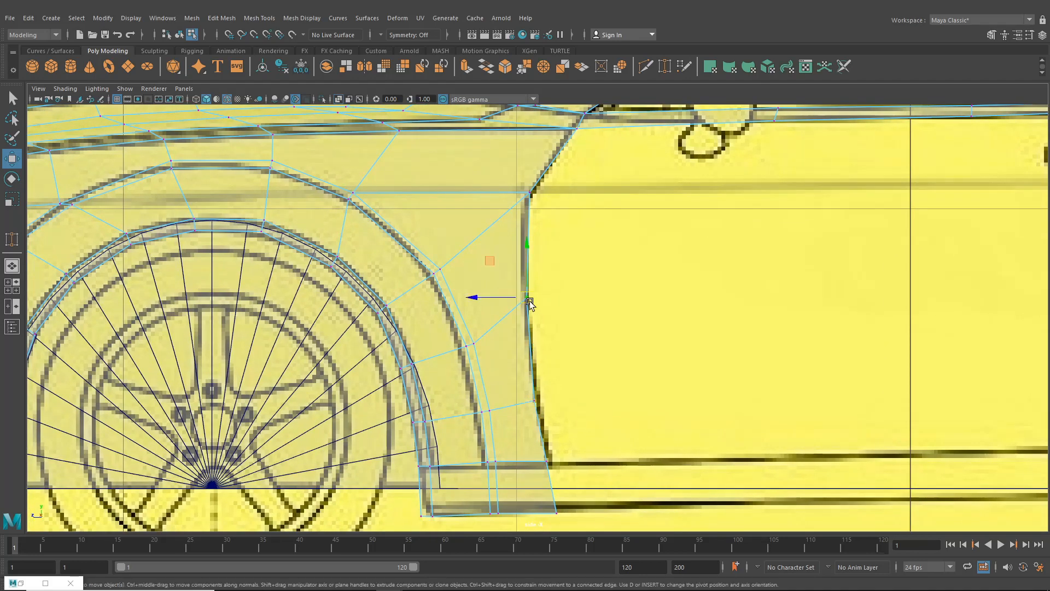
drag(528, 301, 527, 308)
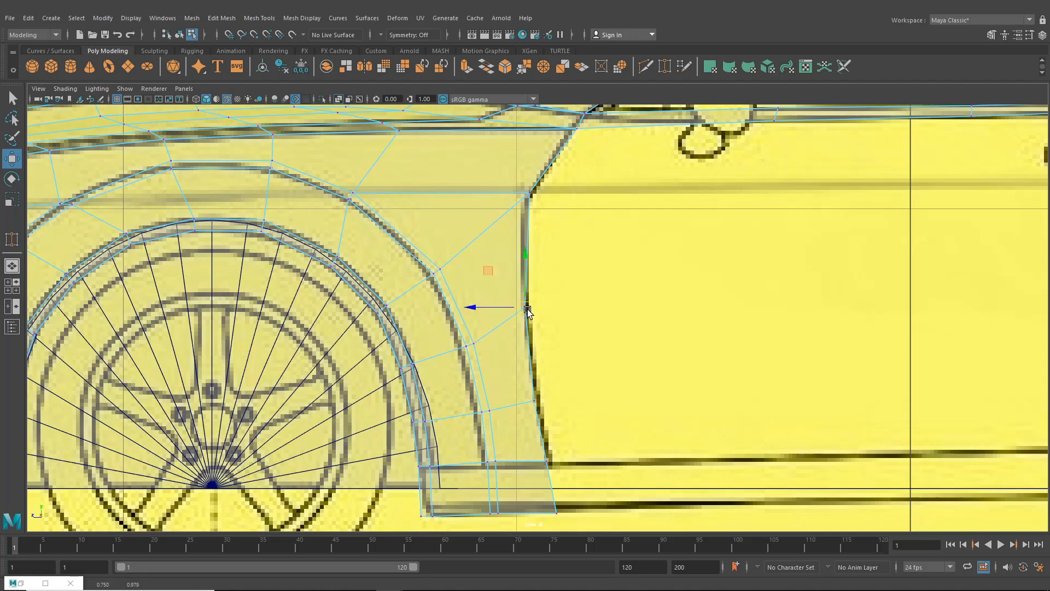
- Move the fender's door-line vertices from the crease to the sill outward to match the top-view blueprint
click(528, 194)
scroll(540, 230, down, 6)
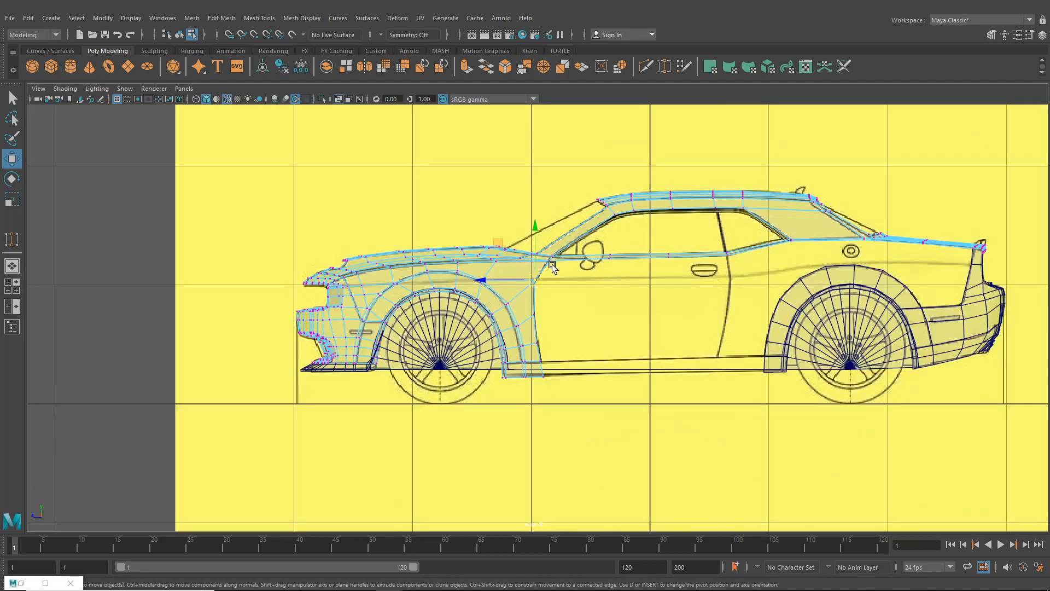
scroll(568, 360, up, 1)
click(13, 287)
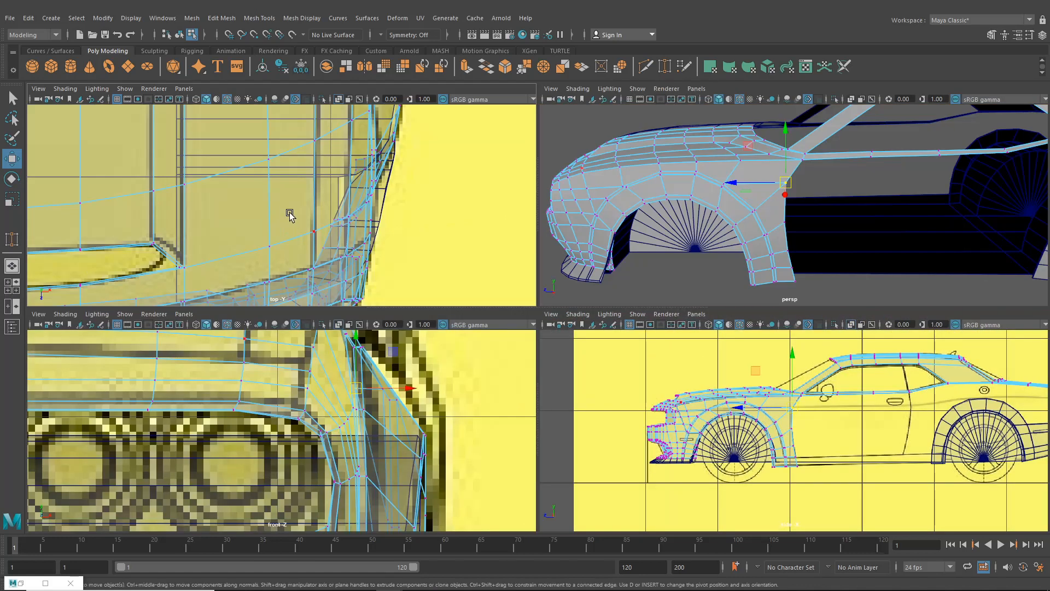
scroll(288, 211, up, 4)
alt+middle_drag(373, 127, 374, 218)
mouse_move(369, 158)
alt+middle_down()
mouse_move(366, 264)
mouse_move(385, 198)
alt+middle_up()
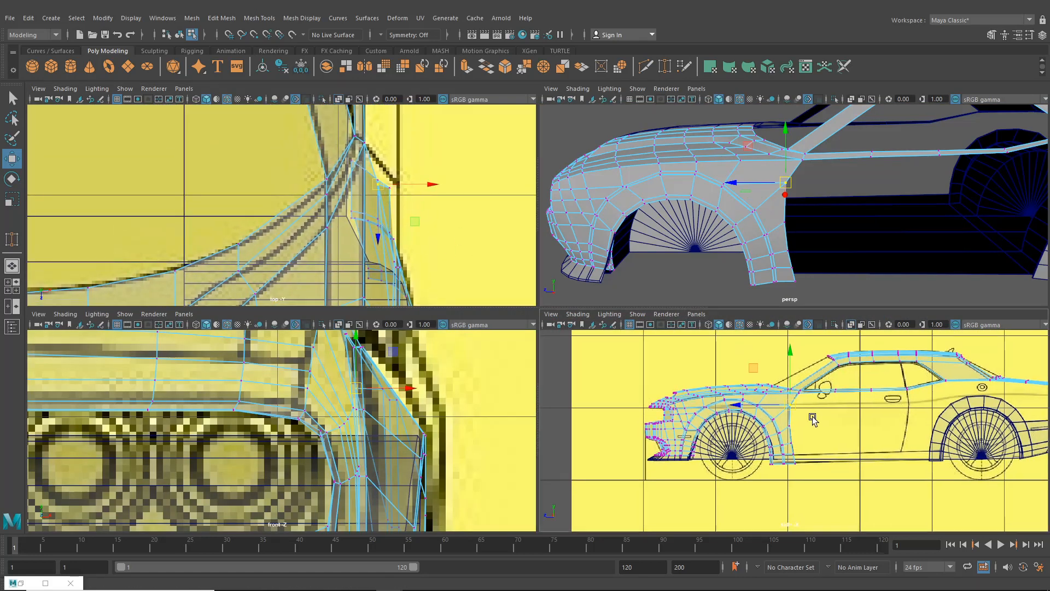
scroll(805, 432, up, 4)
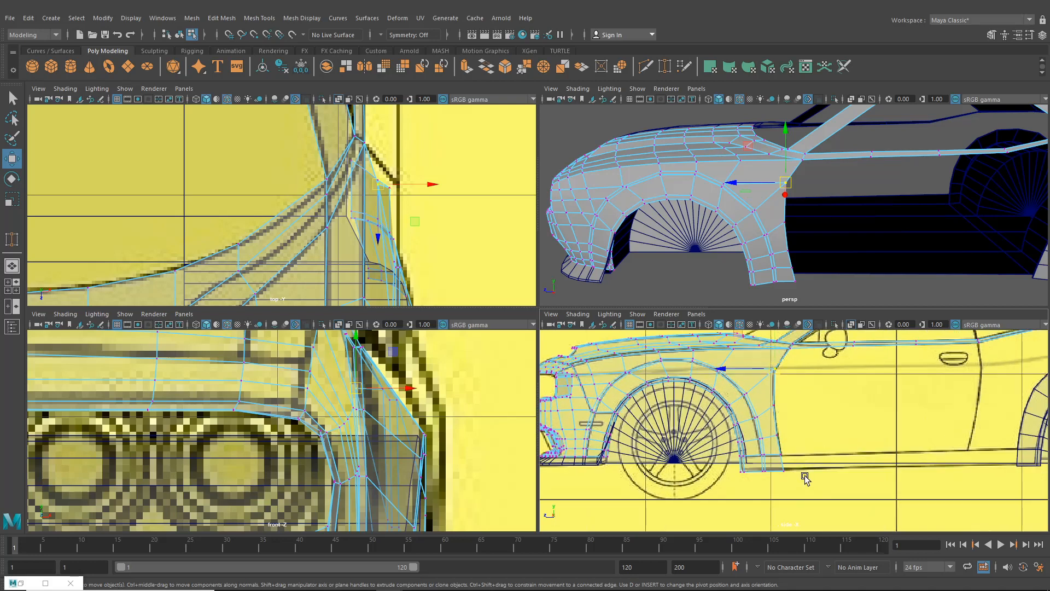
drag(771, 395, 771, 395)
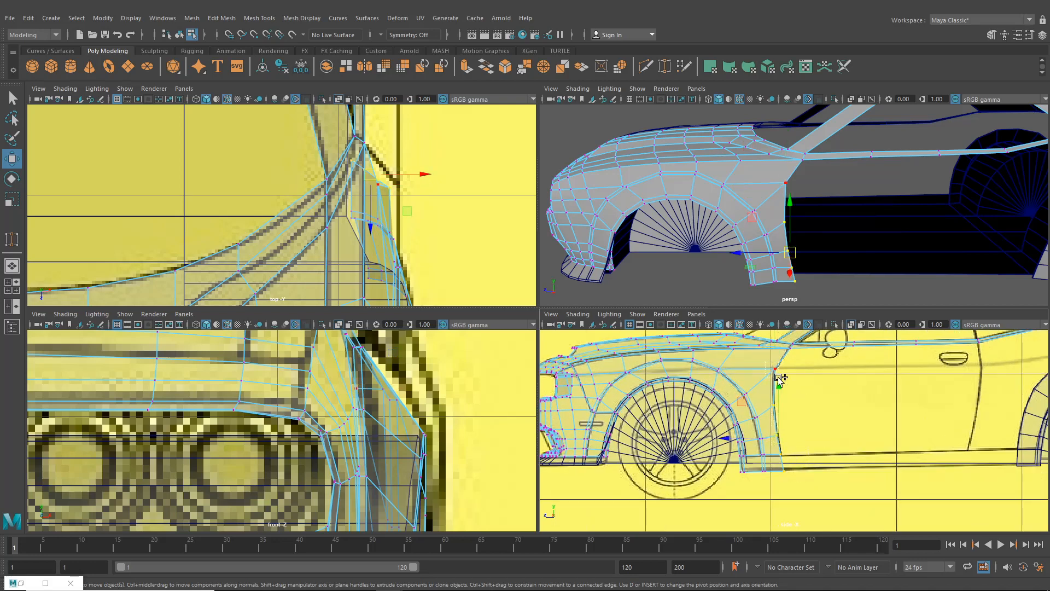
drag(419, 174, 430, 175)
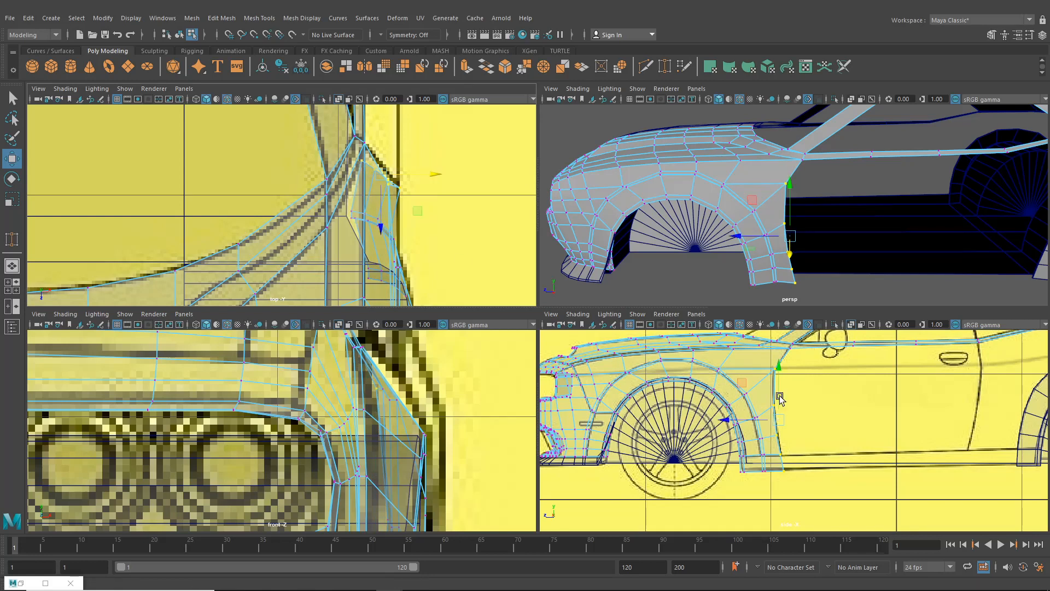
- Move the outer arch vertices on the upper part of the curve behind the wheel outward in the top view
alt+middle_drag(751, 411, 758, 434)
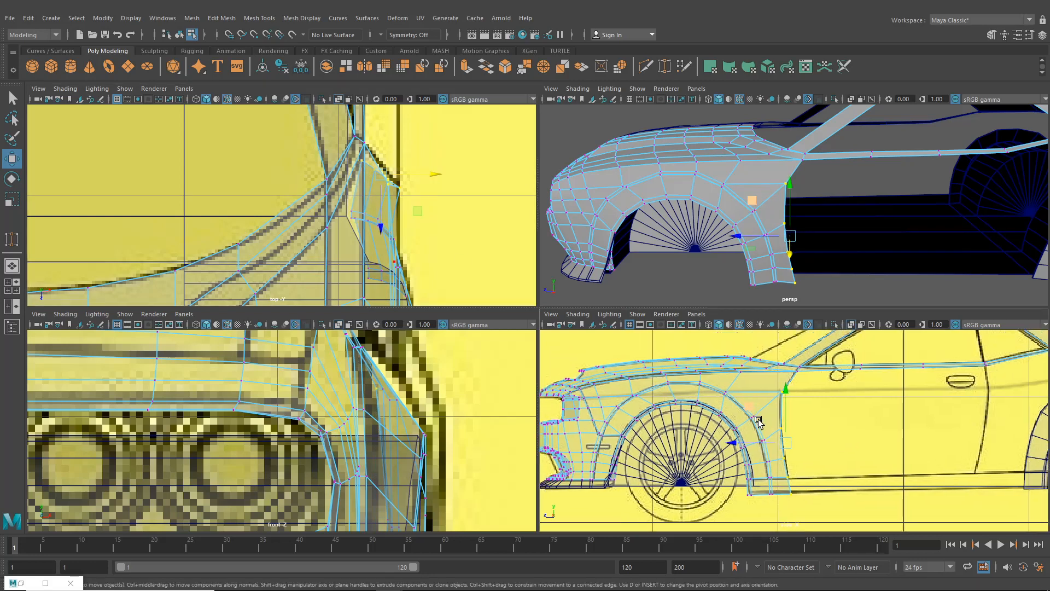
drag(765, 430, 747, 409)
alt+middle_drag(420, 233, 420, 231)
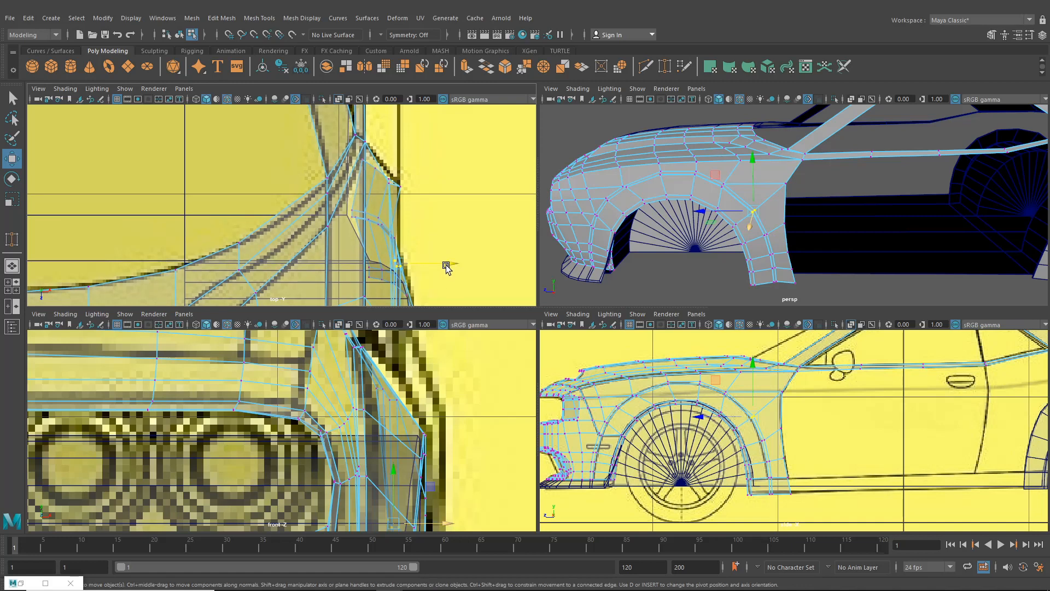
drag(448, 268, 451, 268)
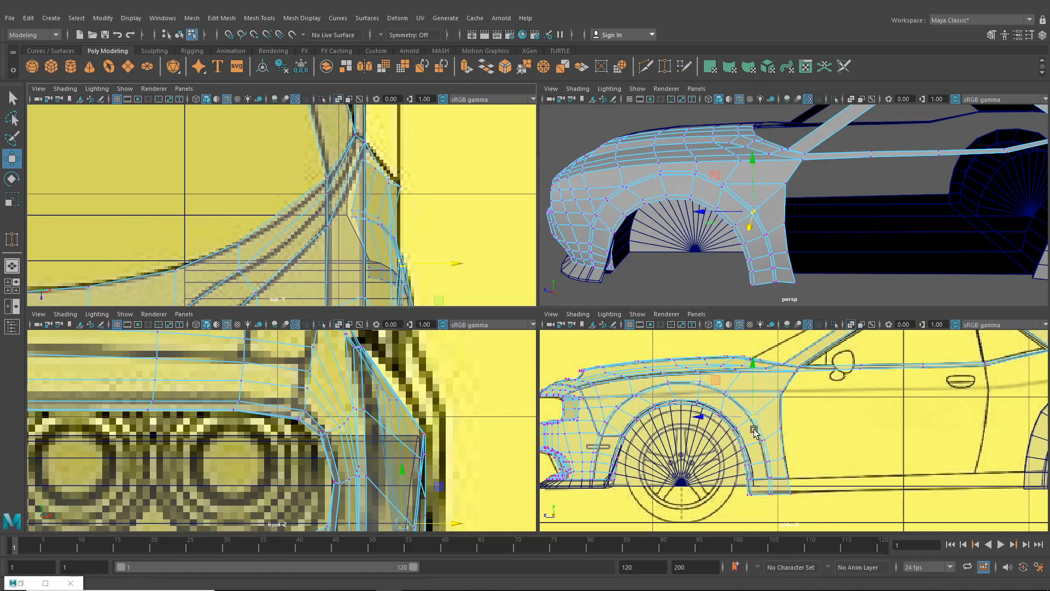
drag(756, 429, 771, 451)
drag(440, 236, 447, 240)
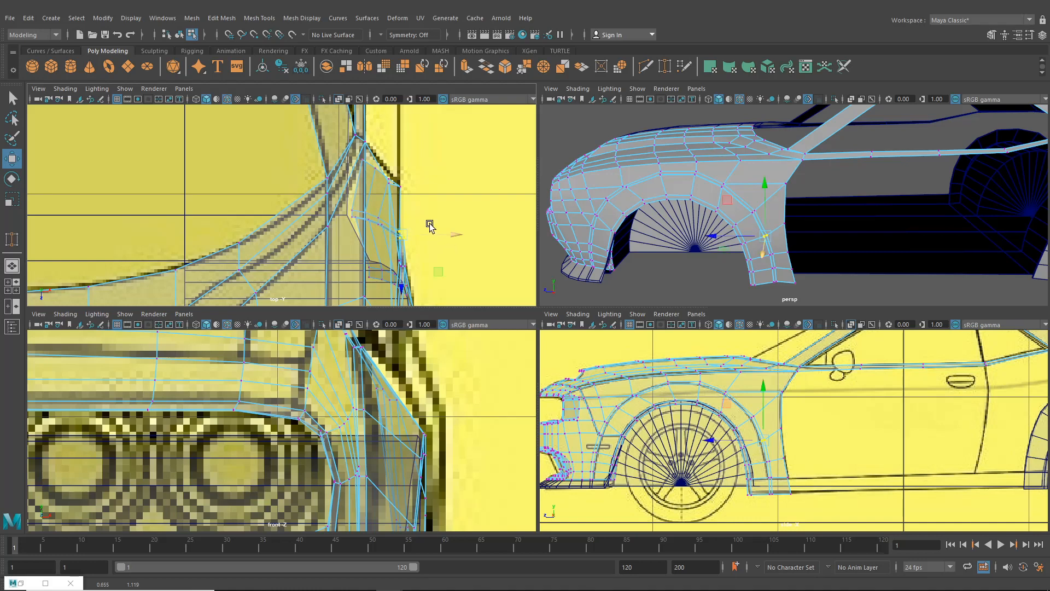
- Move the lower outer arch vertices behind the wheel outward in the top view, down to the sill's bottom edge
click(770, 464)
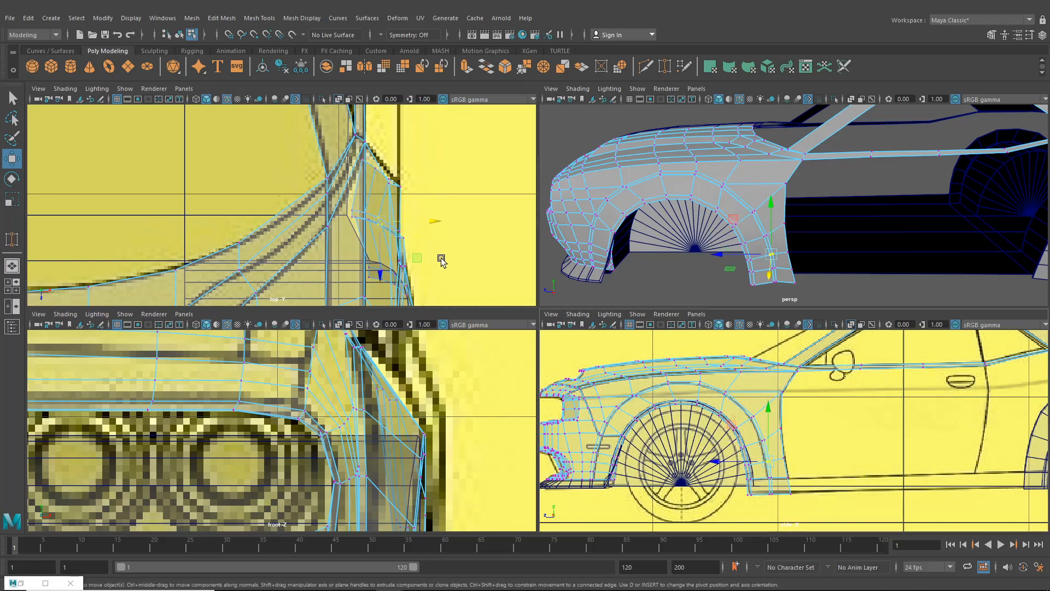
click(436, 226)
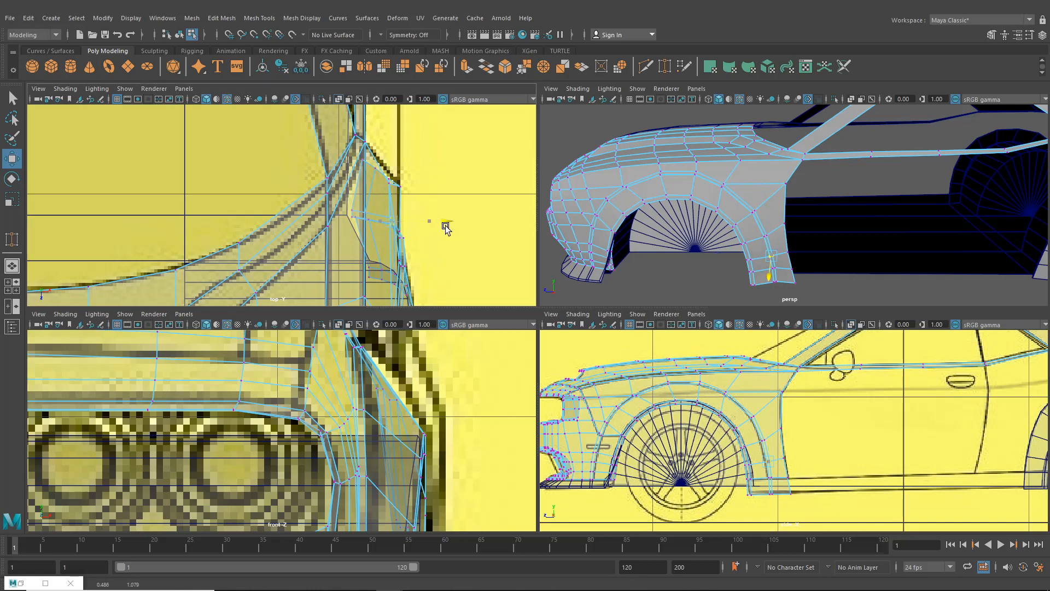
drag(445, 229, 445, 228)
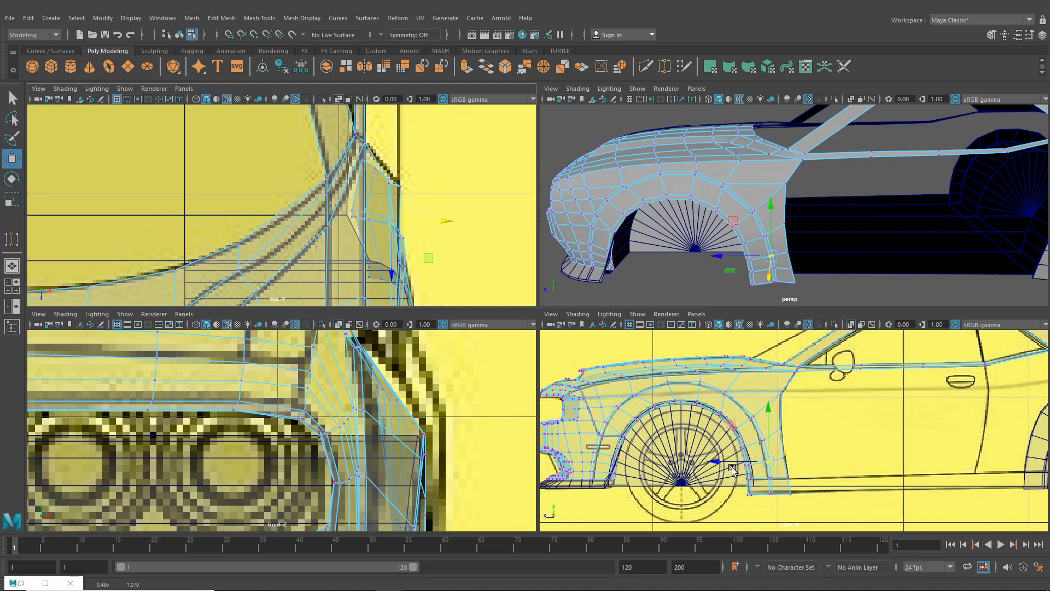
click(770, 477)
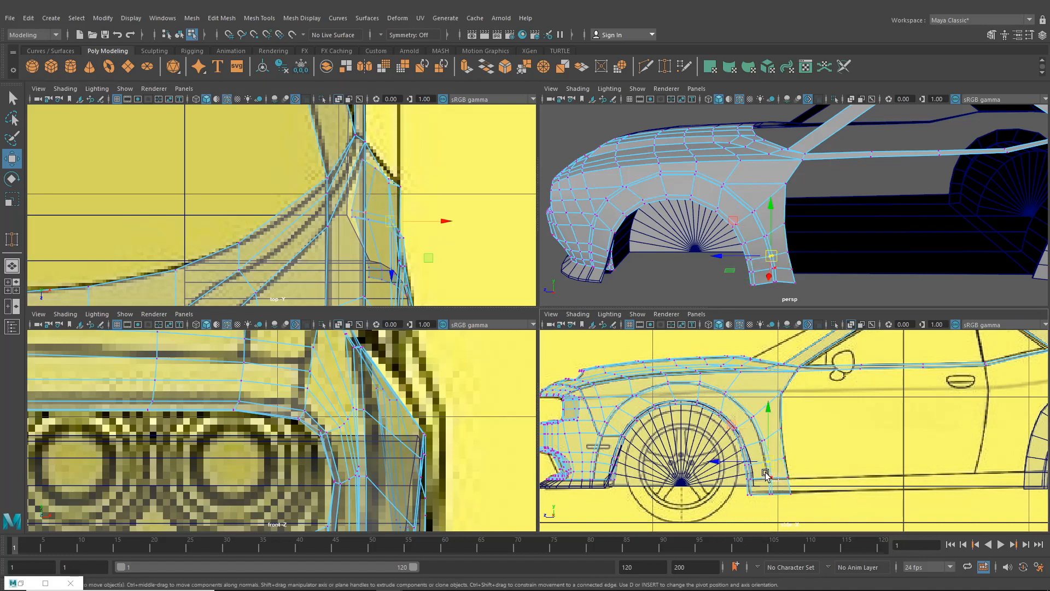
scroll(437, 221, up, 3)
alt+middle_drag(414, 145, 395, 162)
drag(444, 237, 457, 239)
drag(762, 487, 775, 504)
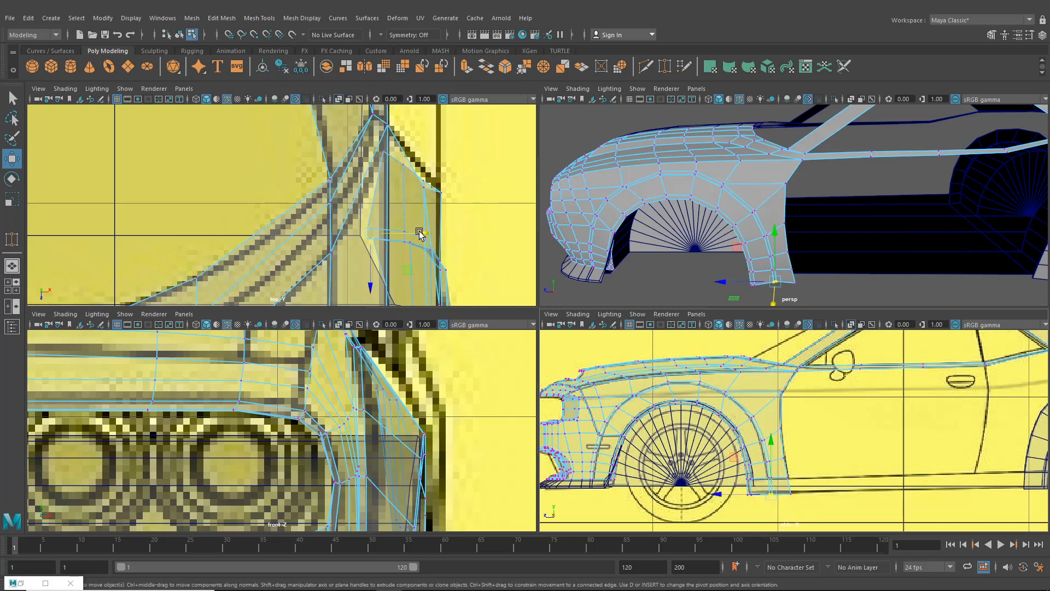
drag(419, 234, 438, 236)
alt+drag(769, 217, 757, 293)
- Extrude the fender's door-line edges from the window line to the sill rearward to the rear door line in the side view
key(space)
scroll(814, 416, up, 5)
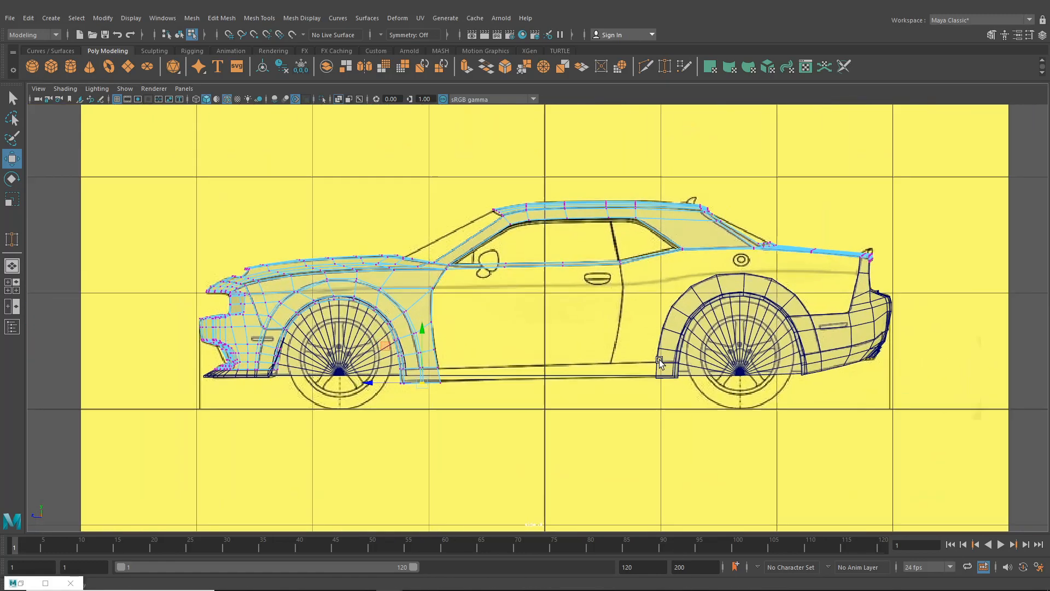
right_drag(353, 257, 363, 216)
scroll(386, 260, up, 1)
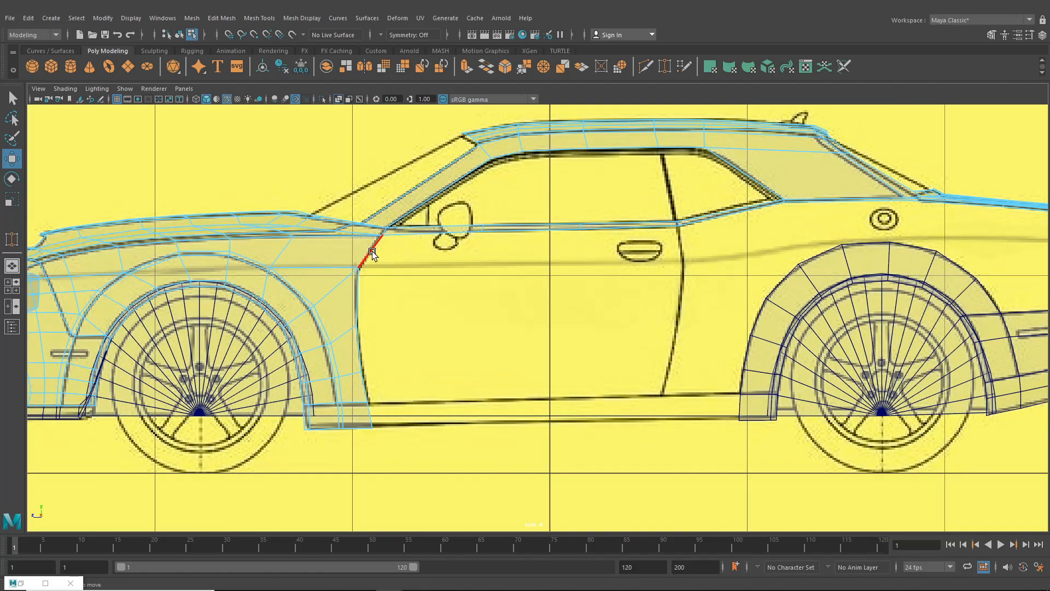
click(372, 252)
shift+click(358, 299)
shift+click(361, 350)
shift+click(369, 382)
shift+click(373, 405)
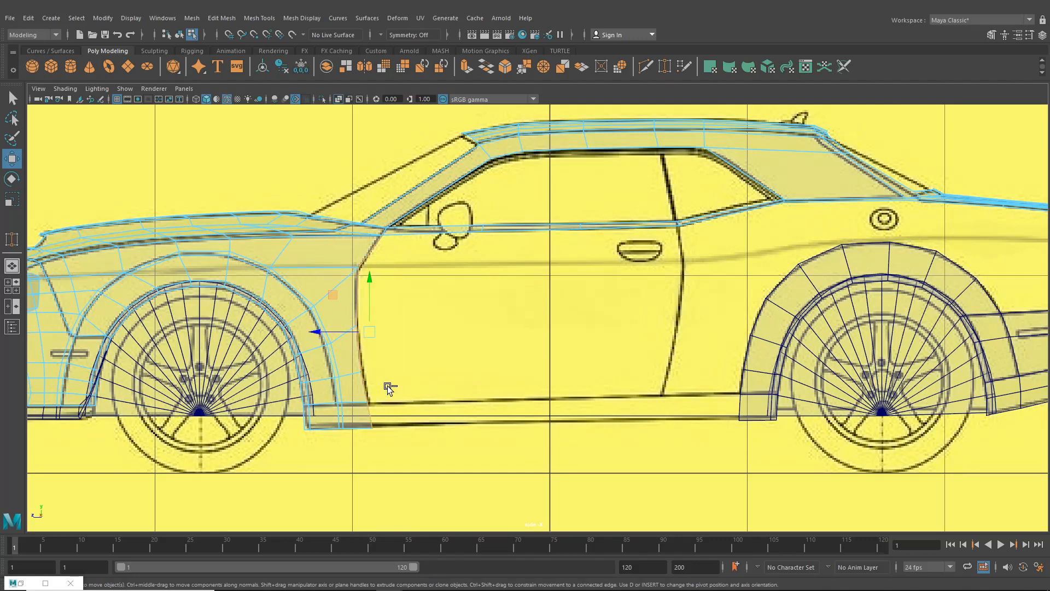
key(ctrl+e)
click(436, 185)
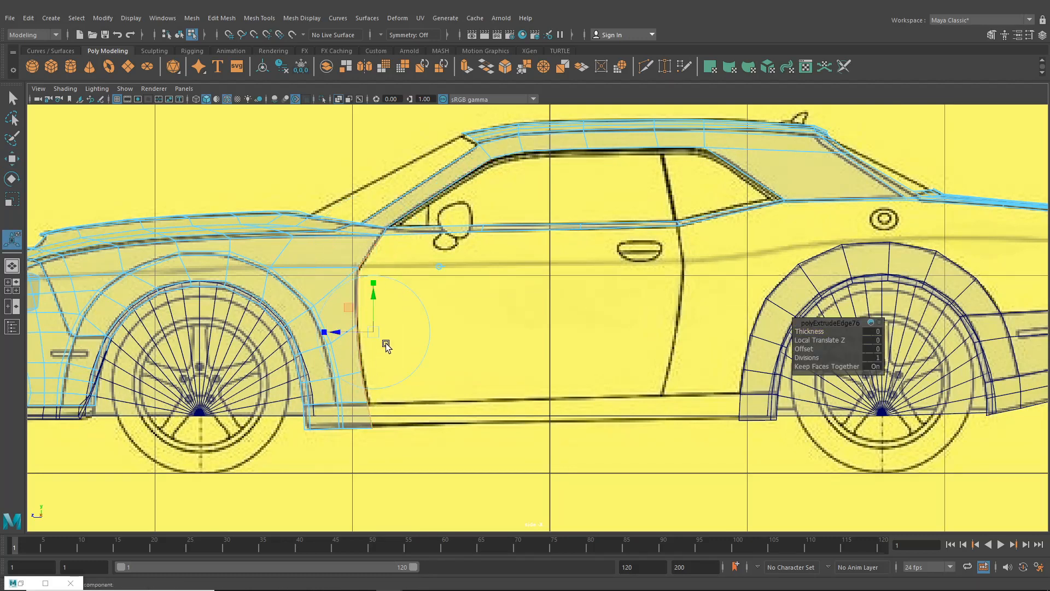
drag(373, 332, 672, 326)
- Move the extruded door panel's rear vertex at the crease onto the blueprint's rear door line
right_drag(458, 276, 405, 279)
click(19, 160)
alt+middle_drag(581, 299, 438, 366)
scroll(445, 355, up, 2)
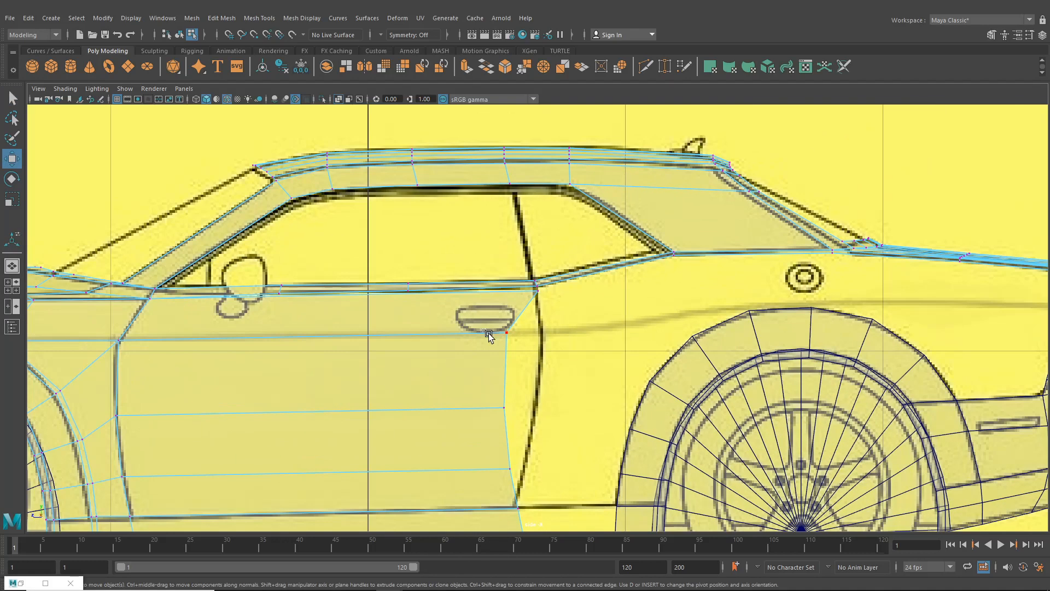
drag(486, 329, 542, 340)
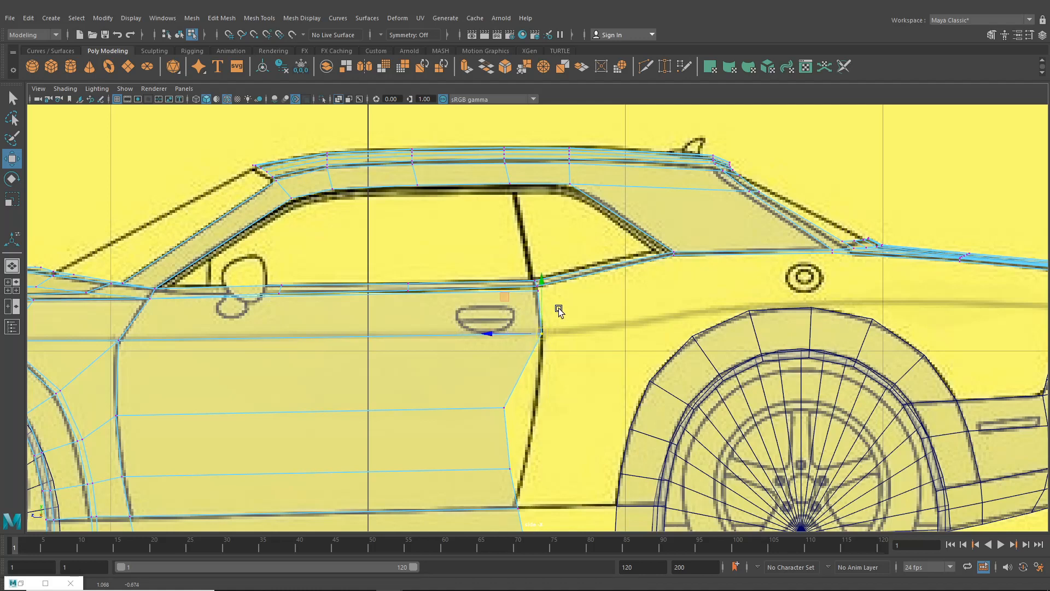
scroll(557, 305, up, 2)
scroll(570, 353, up, 2)
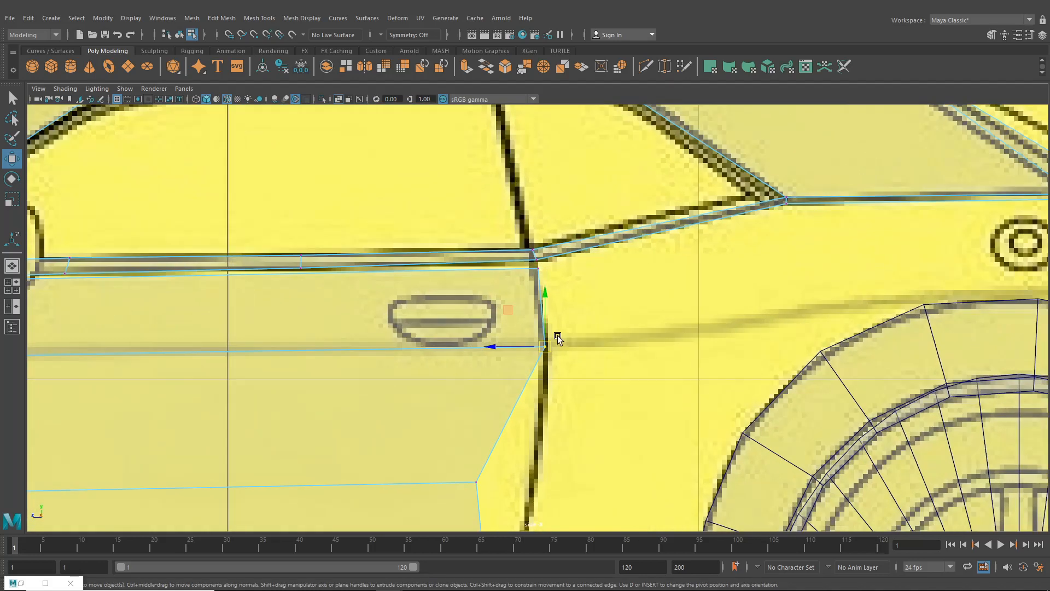
drag(546, 347, 548, 346)
- Nudge the door panel's top rear vertex toward the window-line corner and merge it into the vertex there with Target Weld
click(538, 269)
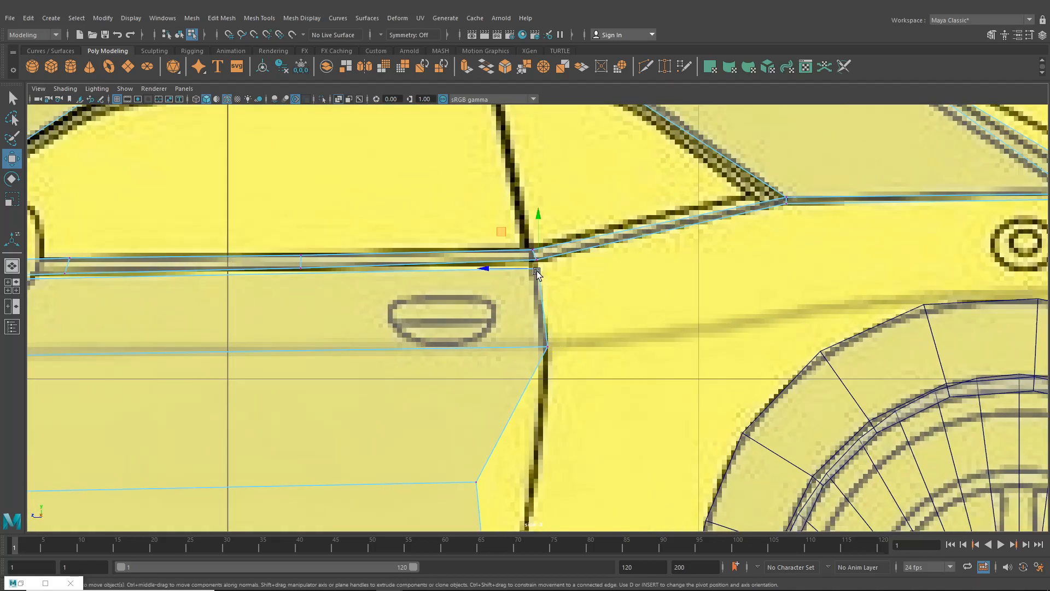
drag(538, 270, 539, 267)
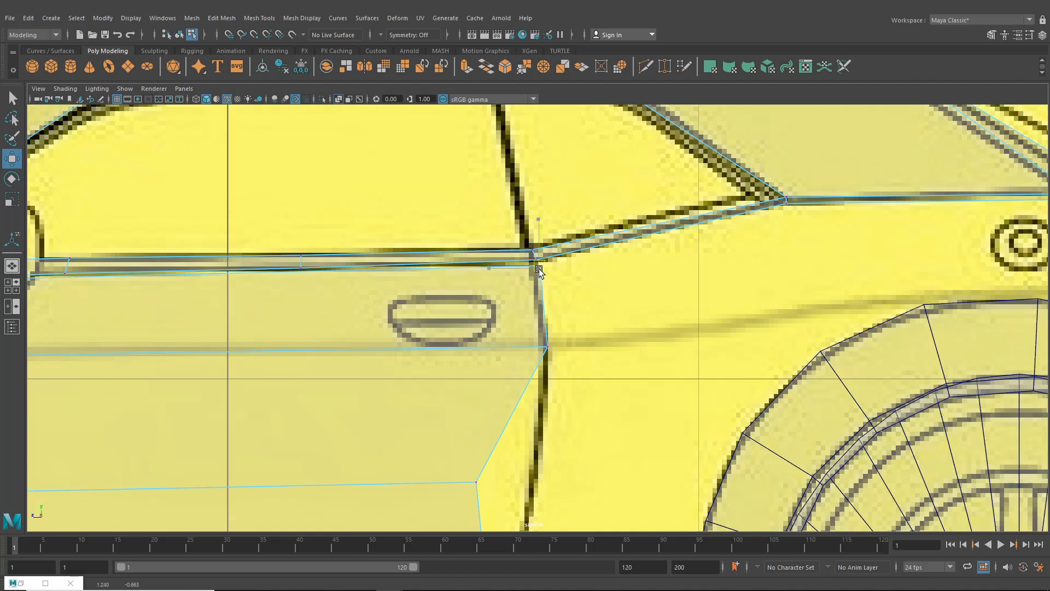
click(664, 67)
drag(534, 257, 534, 252)
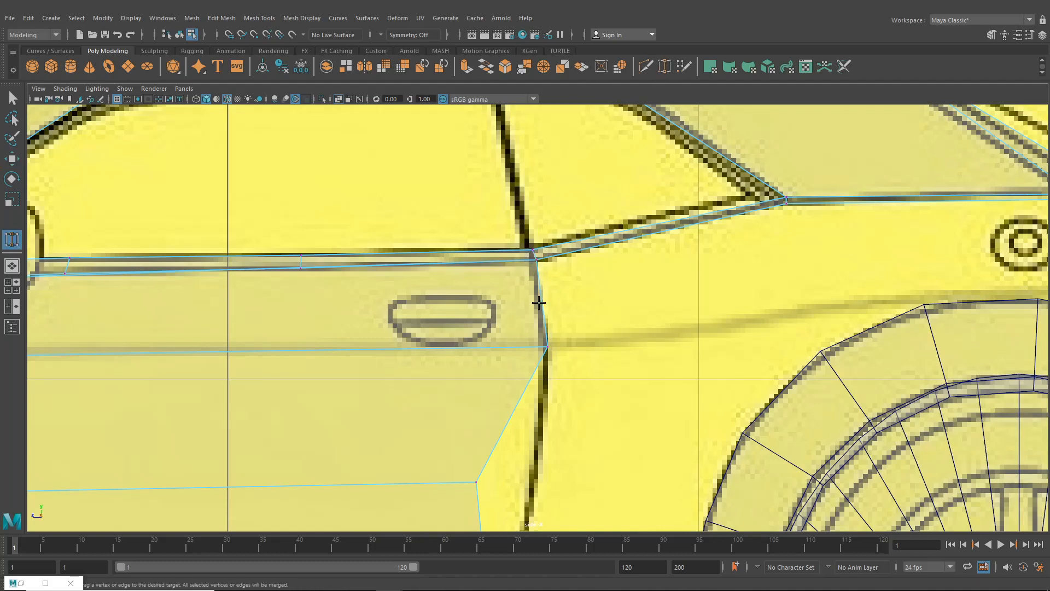
- Move the door panel's rear vertices below the crease, down to the sill's bottom edge, onto the curve of the rear door line
shift+right_drag(418, 276, 473, 263)
scroll(549, 350, down, 3)
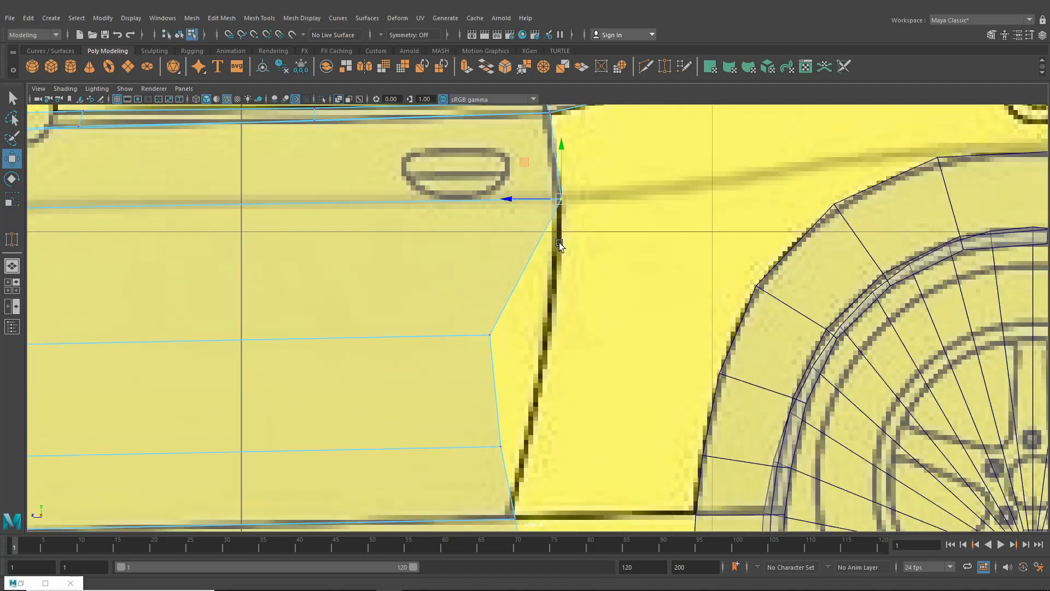
scroll(561, 305, up, 3)
drag(560, 305, 561, 306)
alt+middle_drag(572, 361, 575, 270)
click(505, 334)
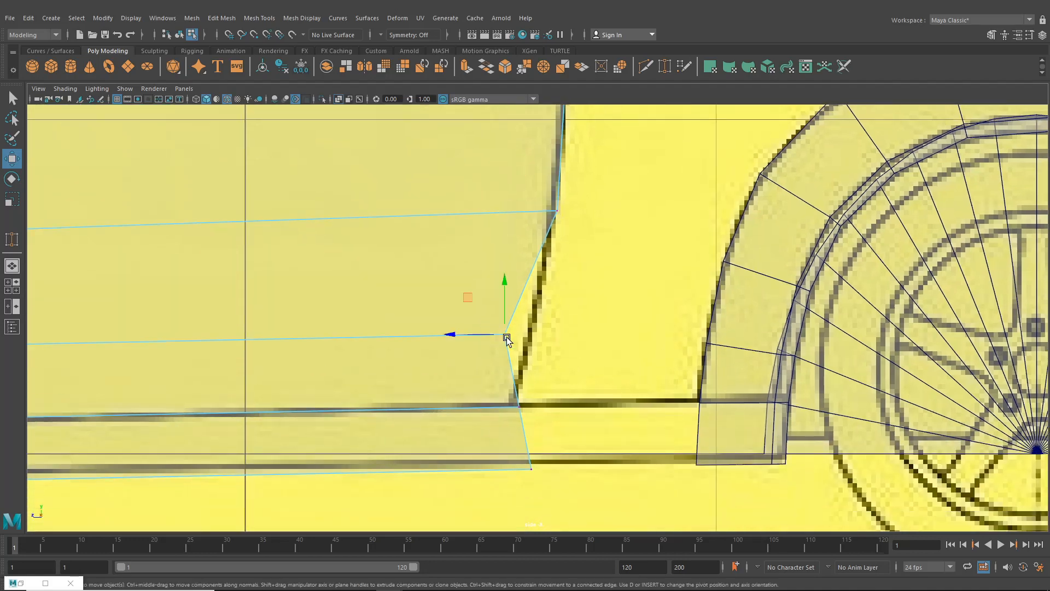
drag(511, 335, 539, 336)
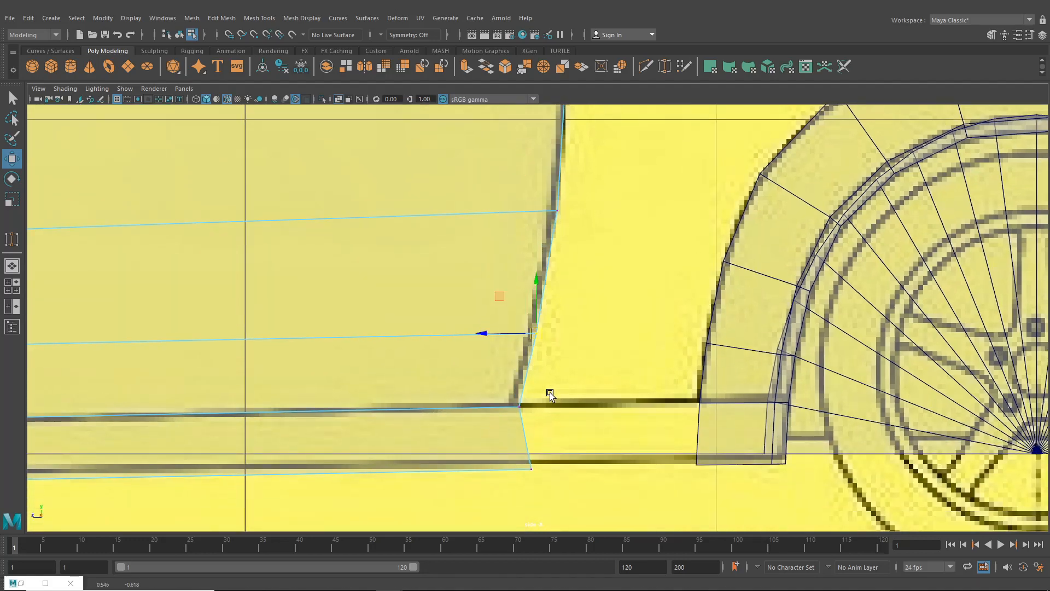
click(532, 468)
drag(529, 467, 507, 465)
- Adjust the height of the sill's bottom vertices between the front wheel arch and the door line to match the blueprint's sill edge
alt+middle_drag(445, 463, 560, 422)
drag(386, 378, 386, 381)
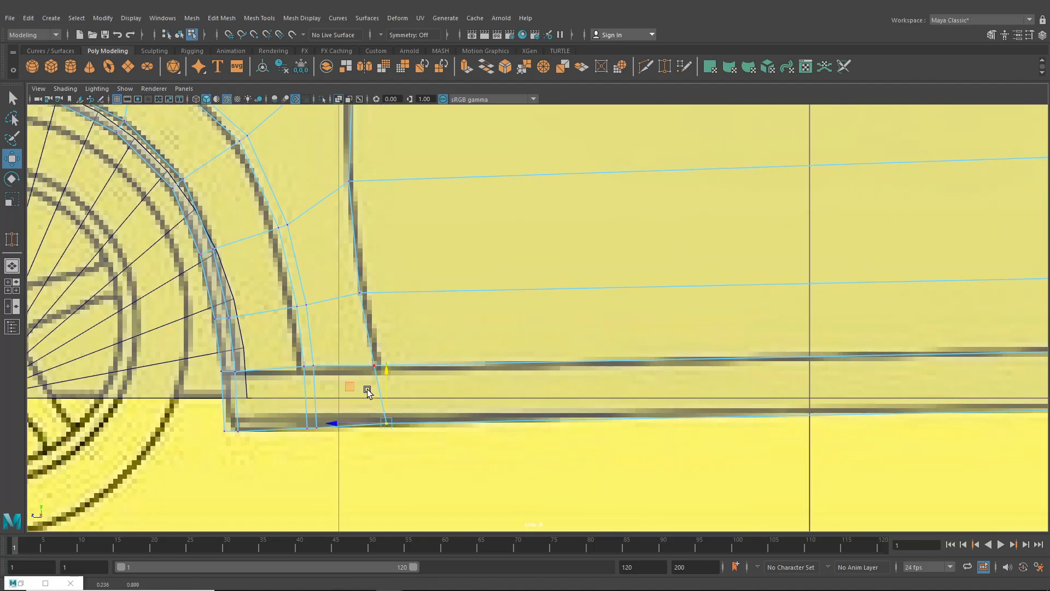
drag(326, 454, 208, 405)
drag(269, 390, 269, 385)
drag(257, 454, 233, 407)
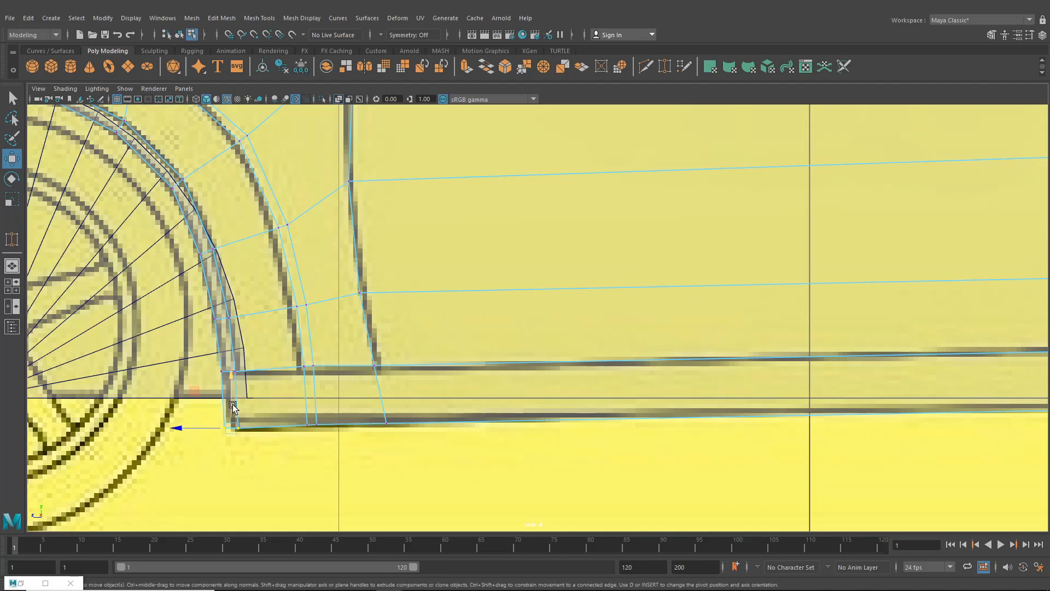
scroll(366, 344, down, 3)
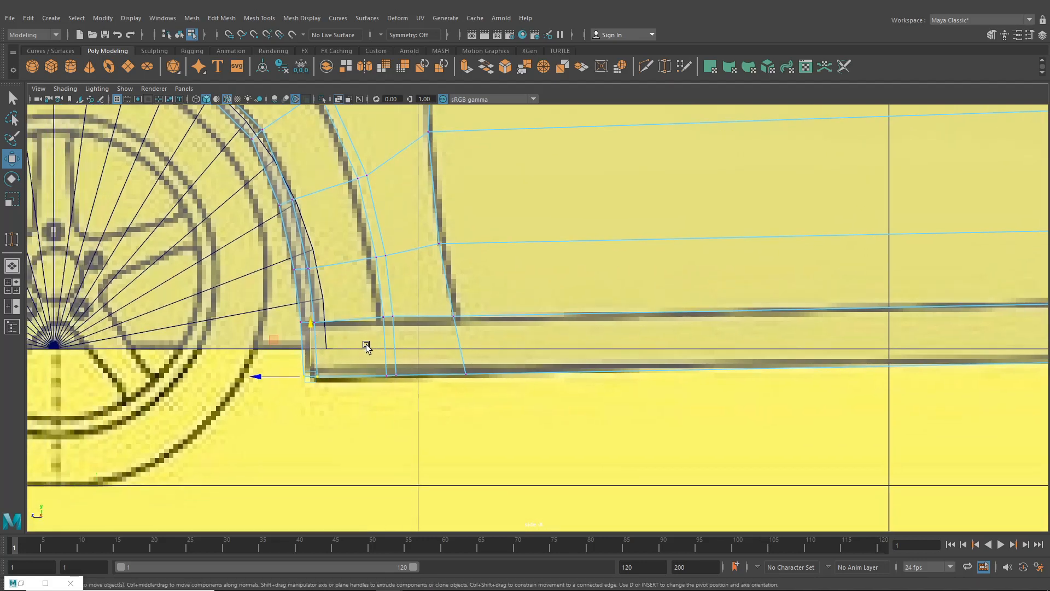
- Align the two bottom sill vertices beneath the outer front arch vertically with the sill's lower line
scroll(362, 369, up, 4)
drag(391, 407, 392, 407)
key(r)
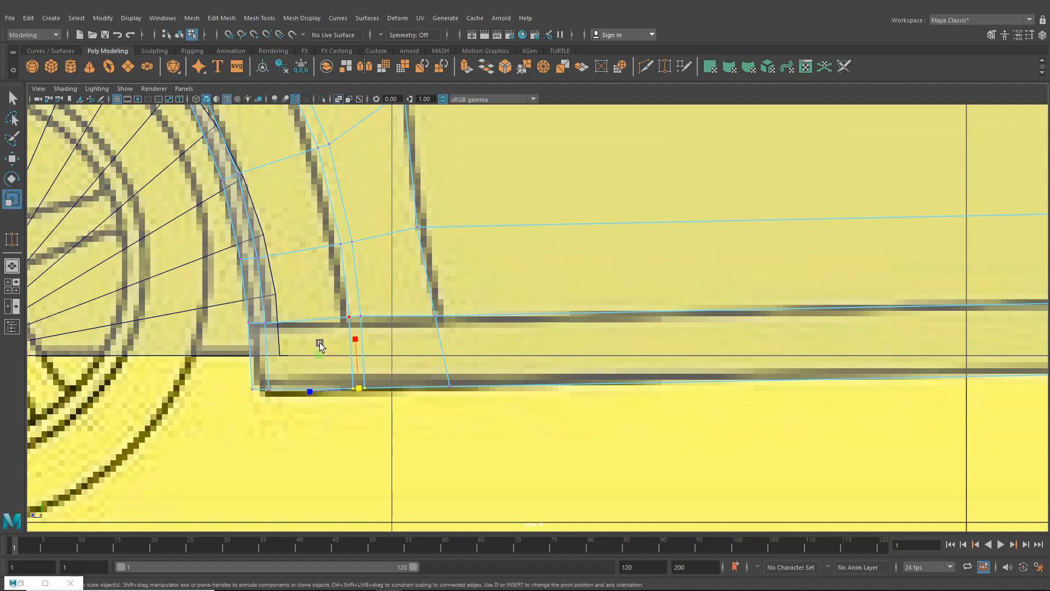
drag(364, 342, 360, 355)
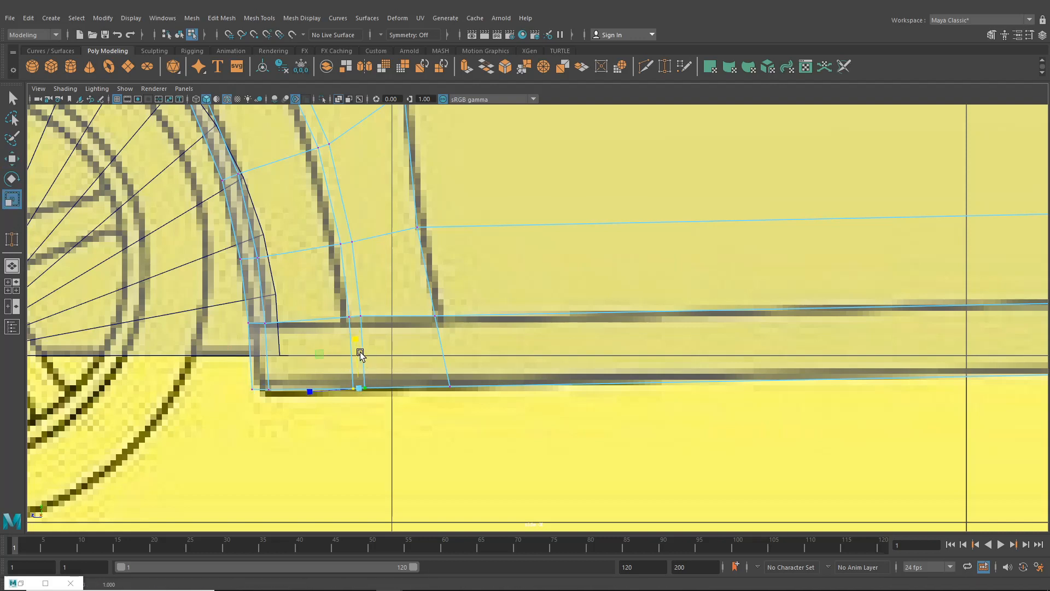
click(12, 159)
scroll(418, 371, up, 3)
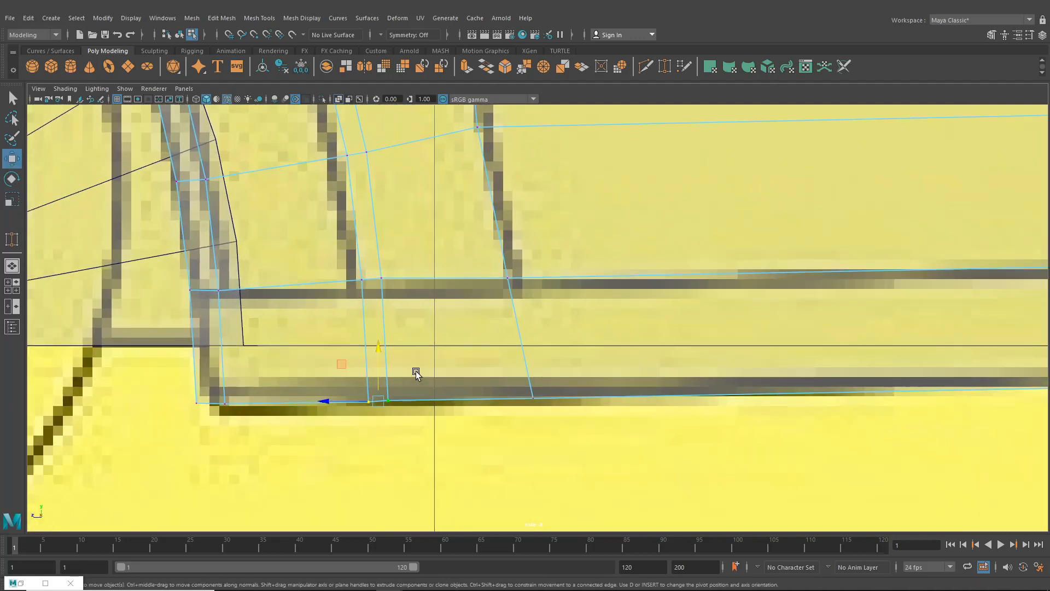
drag(416, 413, 384, 384)
drag(388, 344, 388, 345)
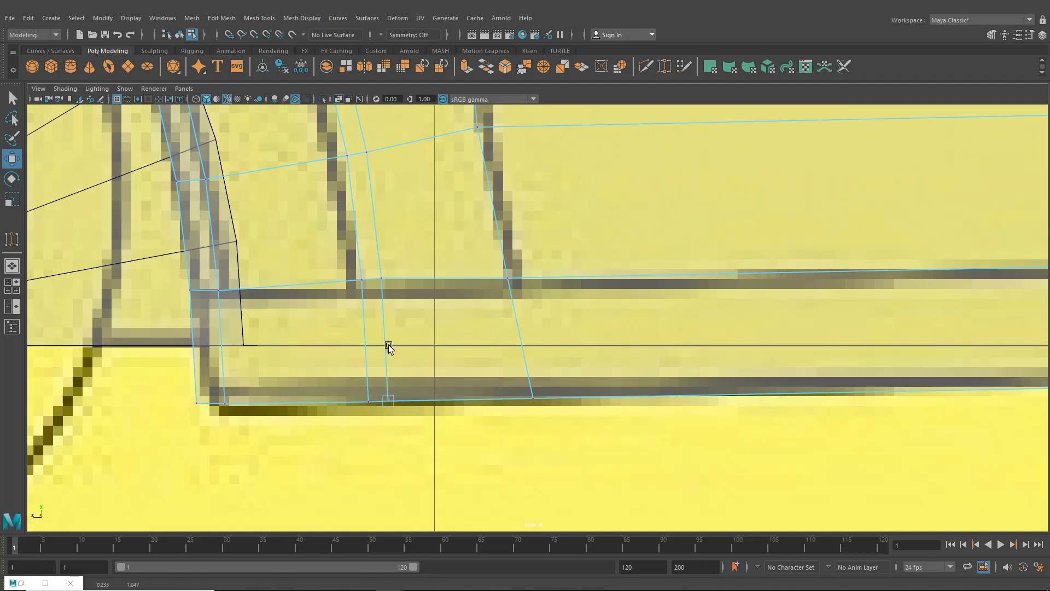
drag(348, 380, 373, 413)
drag(368, 353, 367, 353)
- Move the vertices on the door panel's rear edge outward in the top view to match the blueprint's body side
alt+middle_drag(570, 378, 290, 338)
alt+middle_drag(633, 383, 560, 401)
scroll(560, 401, down, 15)
scroll(562, 385, up, 5)
alt+middle_drag(608, 323, 493, 397)
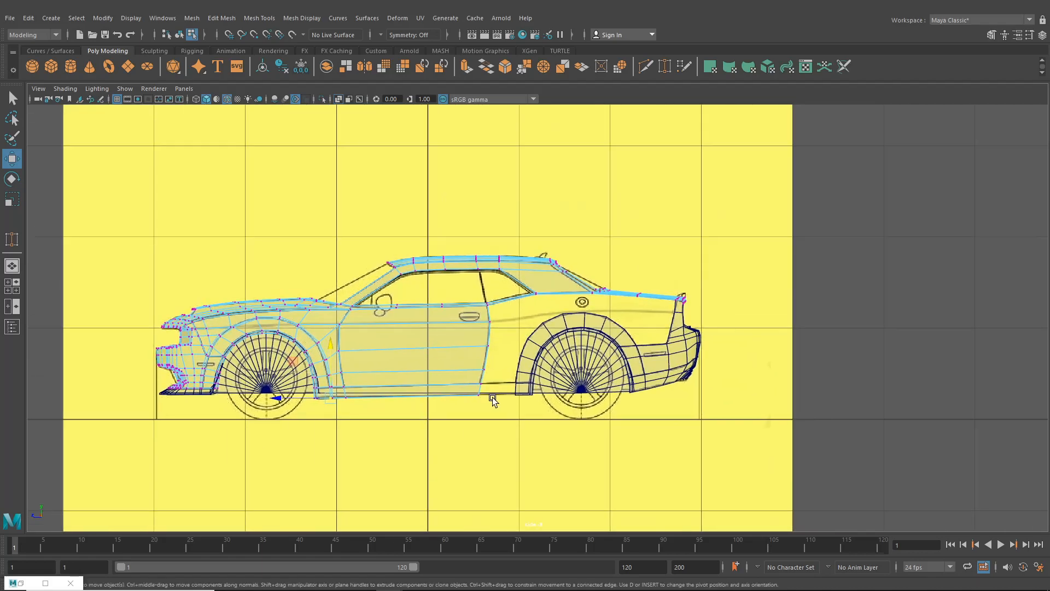
scroll(492, 397, up, 3)
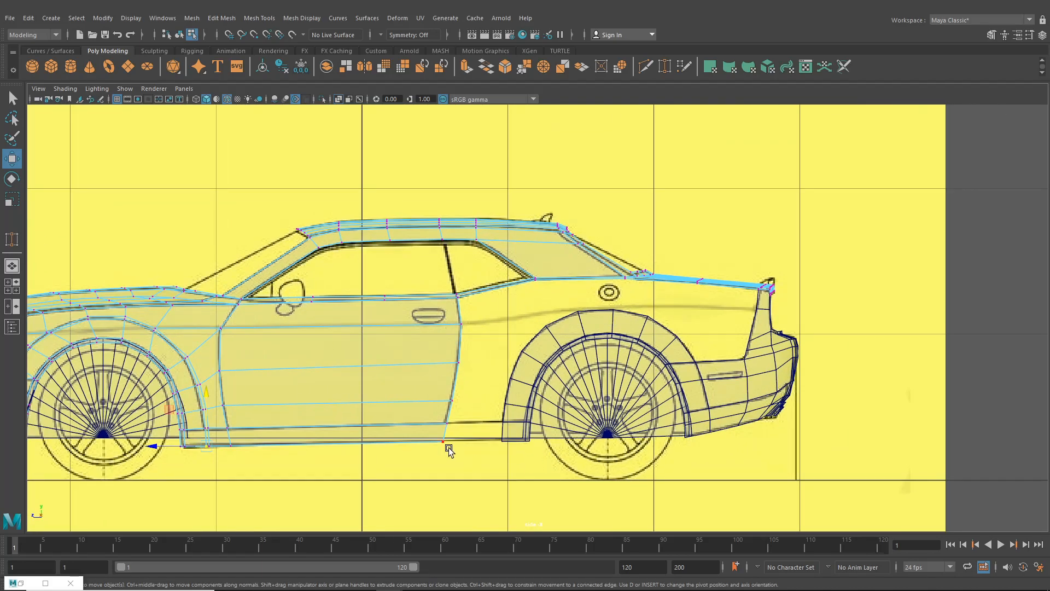
click(430, 381)
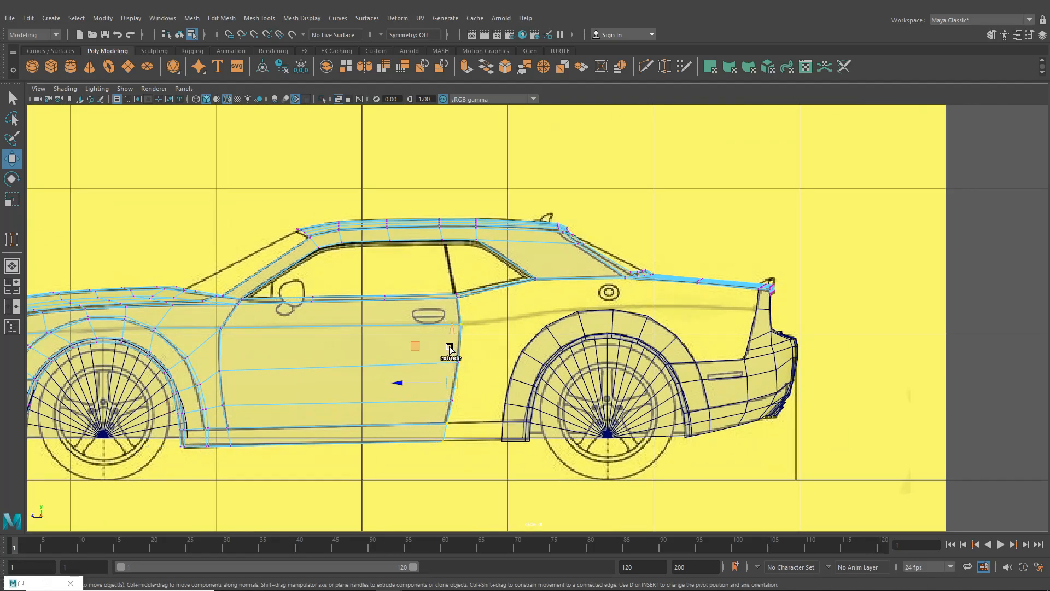
click(12, 286)
key(f)
scroll(350, 211, up, 10)
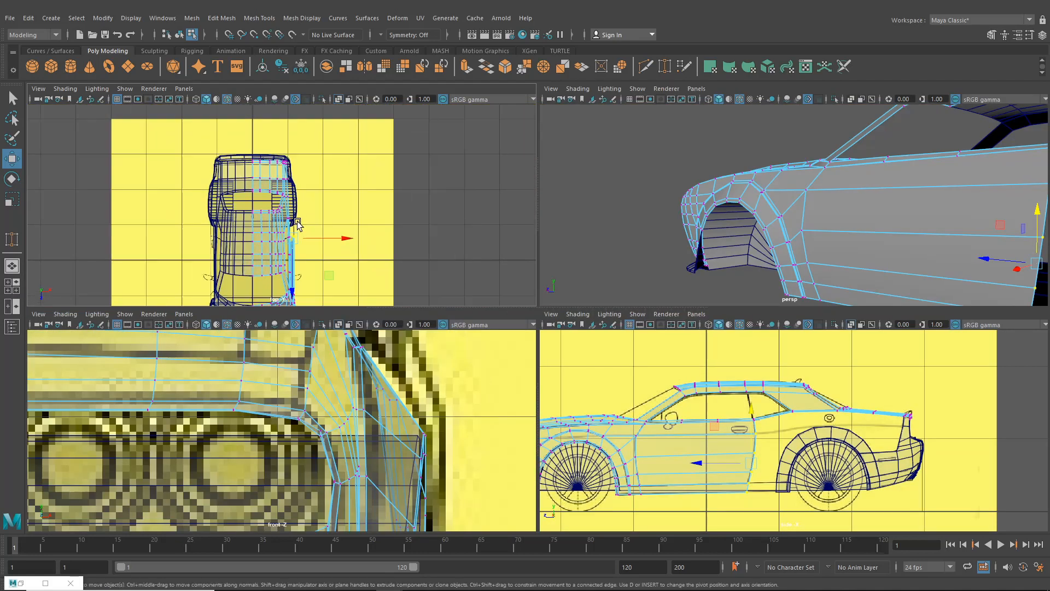
scroll(440, 256, up, 4)
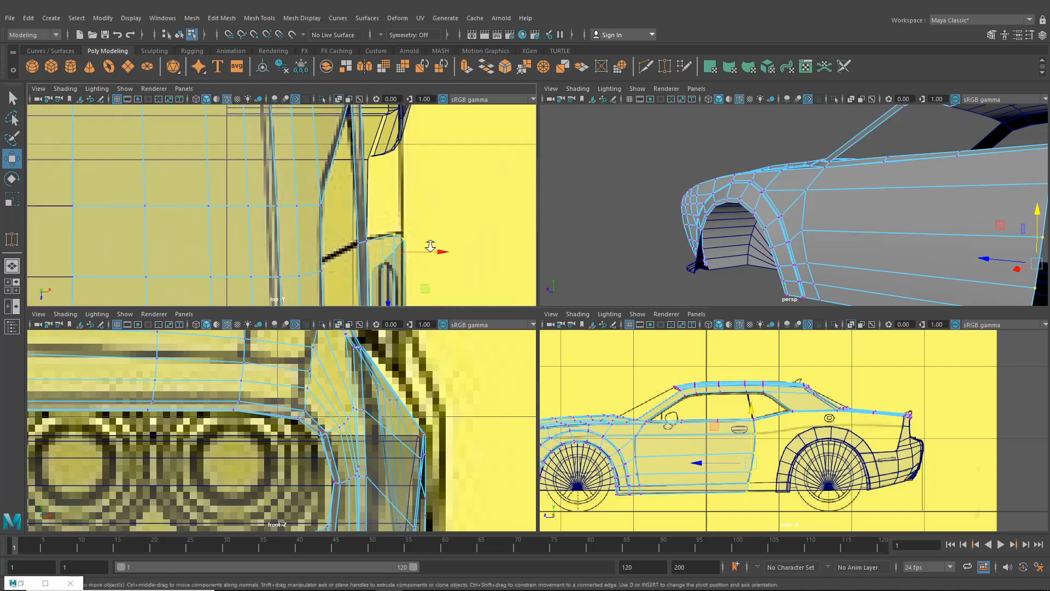
drag(439, 260, 440, 260)
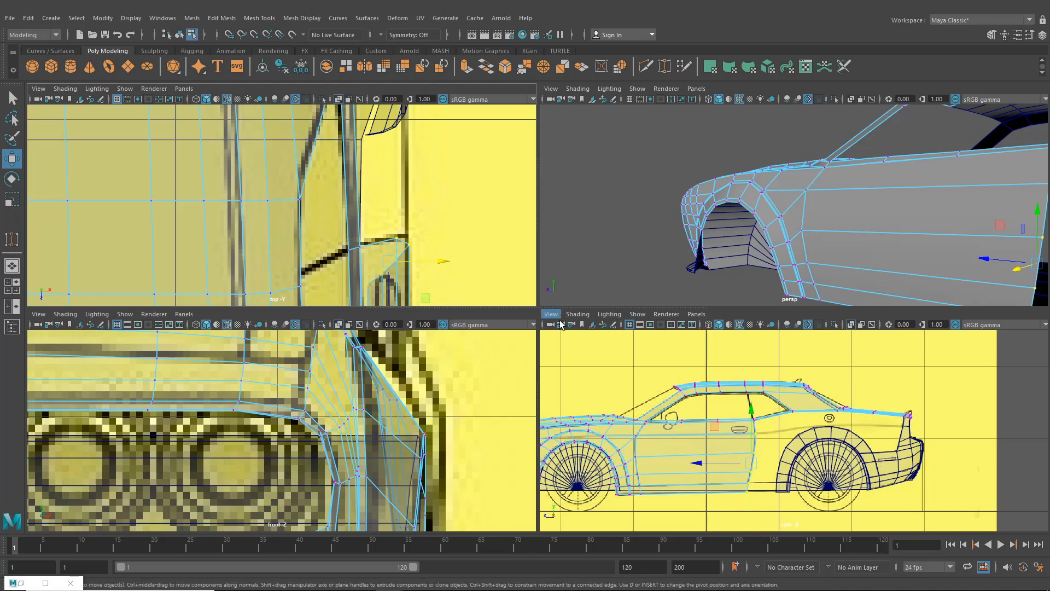
- Insert two vertical edge loops across the door panel, in line with the two vertices on the window line
key(space)
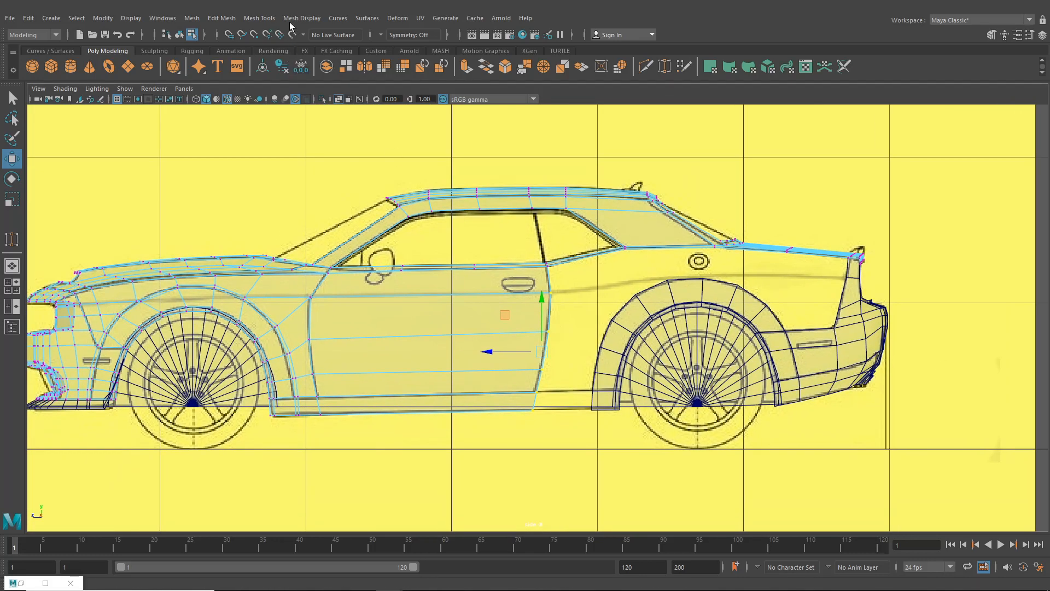
click(259, 18)
click(293, 100)
scroll(450, 308, up, 2)
scroll(449, 308, up, 4)
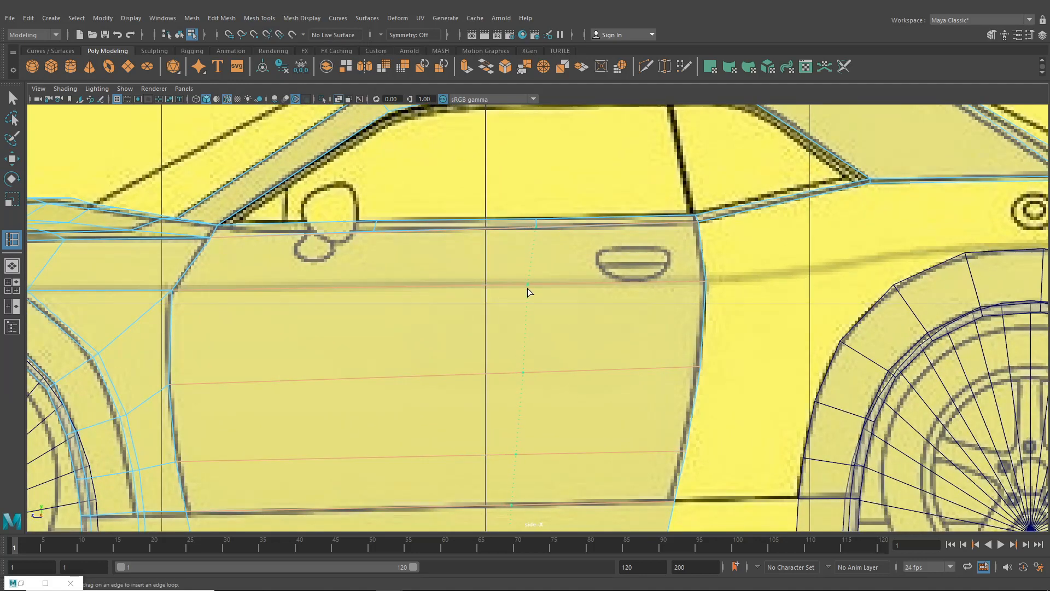
click(348, 290)
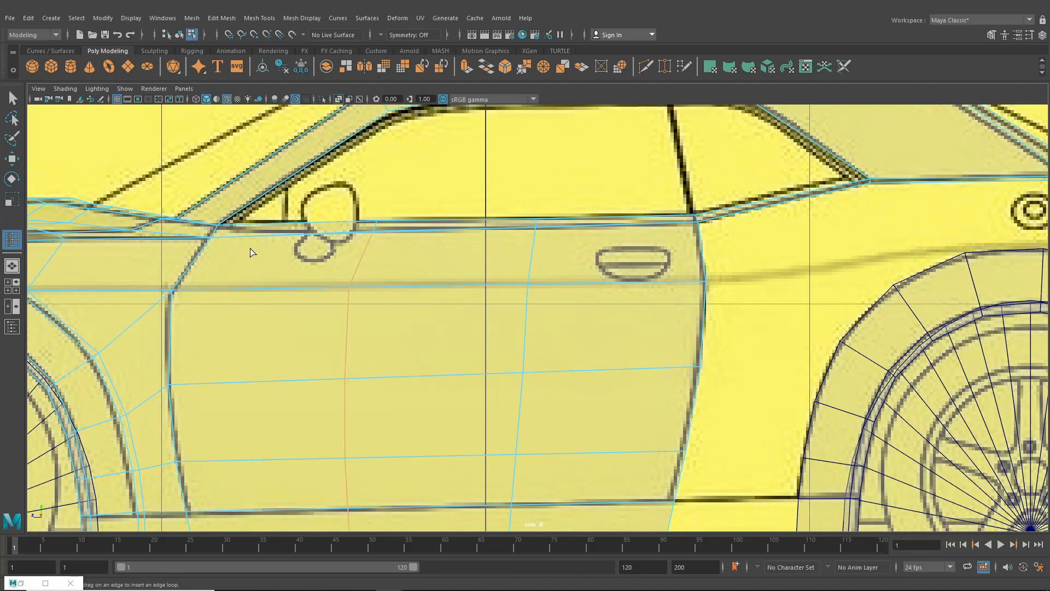
- Merge the top vertices of the door's new edge loops into the matching window-line vertices with Target Weld
click(11, 267)
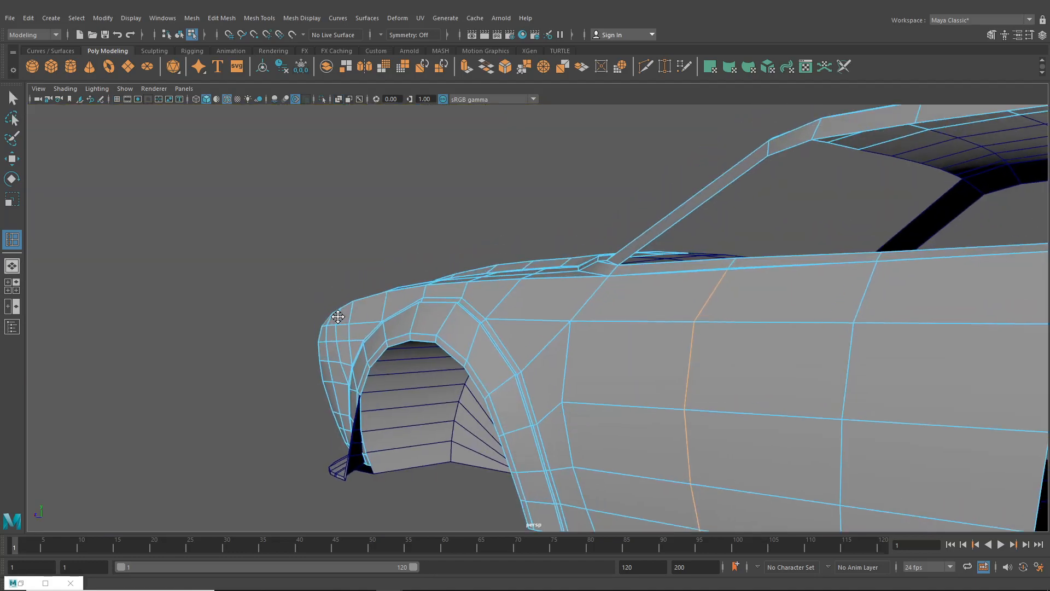
alt+drag(651, 329, 580, 345)
scroll(579, 346, up, 3)
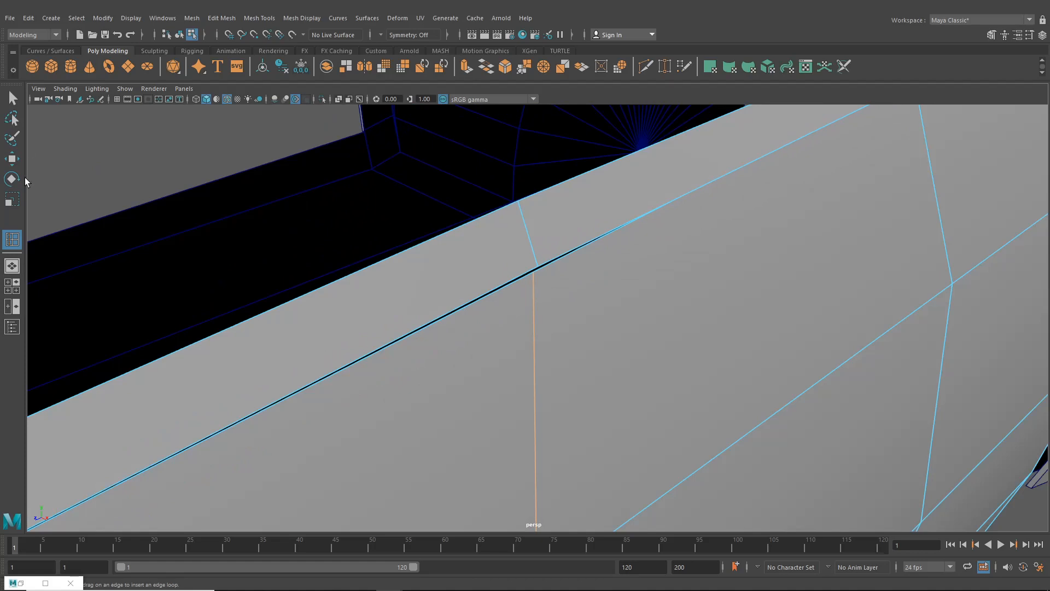
click(12, 98)
right_drag(593, 259, 545, 259)
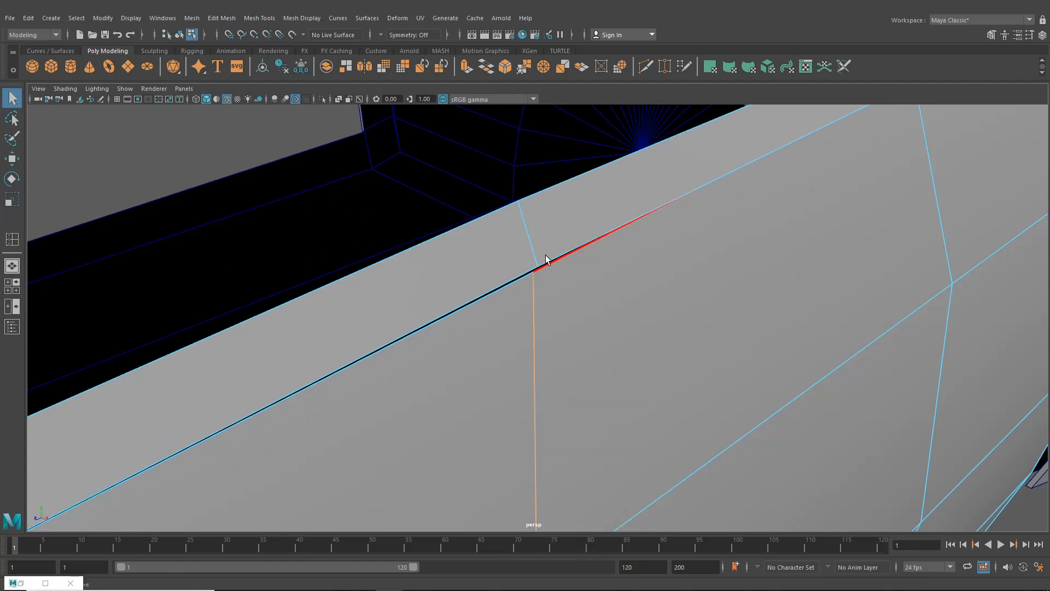
click(665, 67)
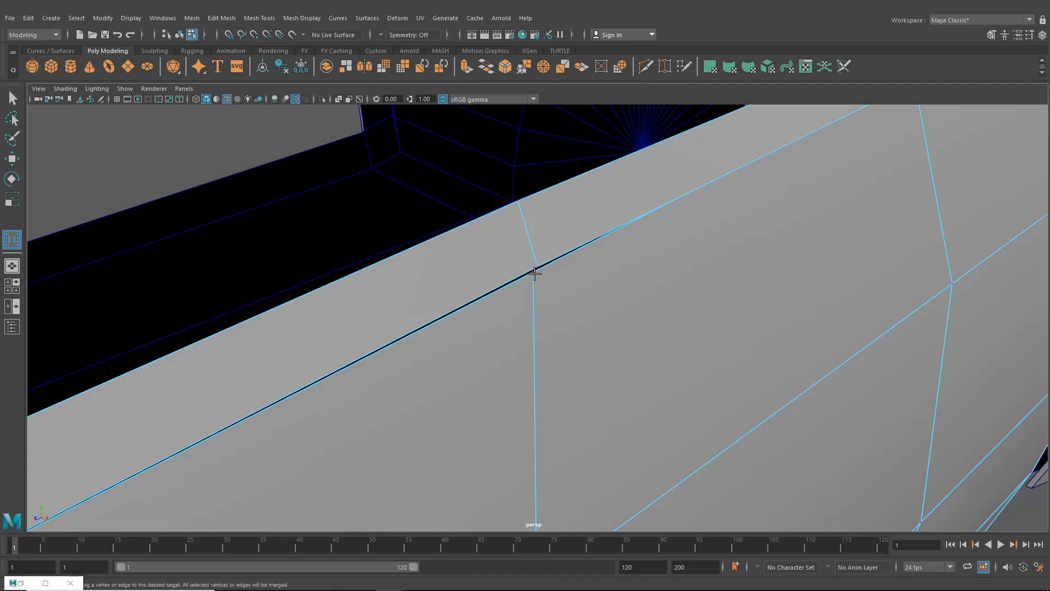
drag(539, 267, 539, 266)
scroll(619, 303, down, 5)
alt+middle_drag(617, 309, 389, 410)
alt+drag(528, 369, 503, 354)
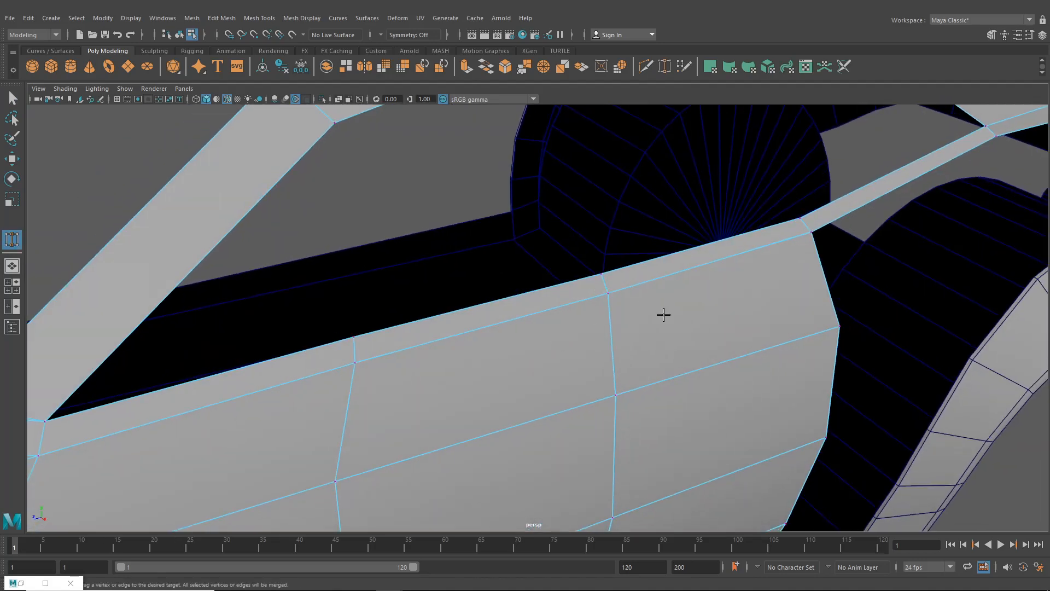
- Adjust the height of the door's upper crease vertices in the side view to follow the blueprint's body line
scroll(674, 328, down, 4)
scroll(570, 320, down, 4)
alt+drag(561, 339, 462, 312)
click(12, 159)
alt+drag(399, 389, 488, 362)
click(440, 419)
alt+drag(370, 155, 368, 247)
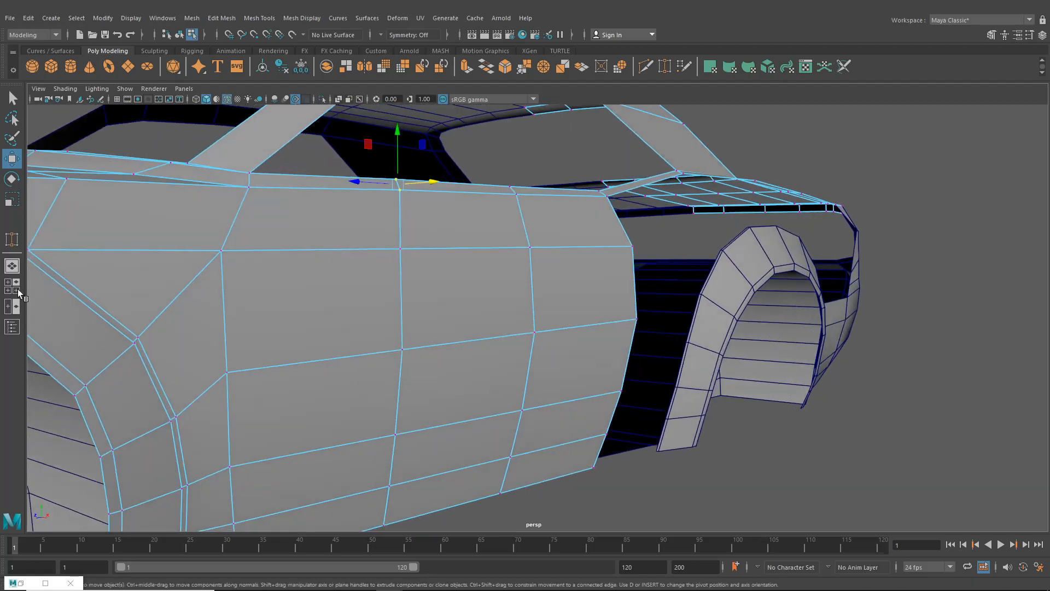
click(12, 286)
key(space)
alt+middle_drag(428, 337, 467, 337)
alt+right_drag(394, 321, 451, 301)
drag(448, 297, 468, 322)
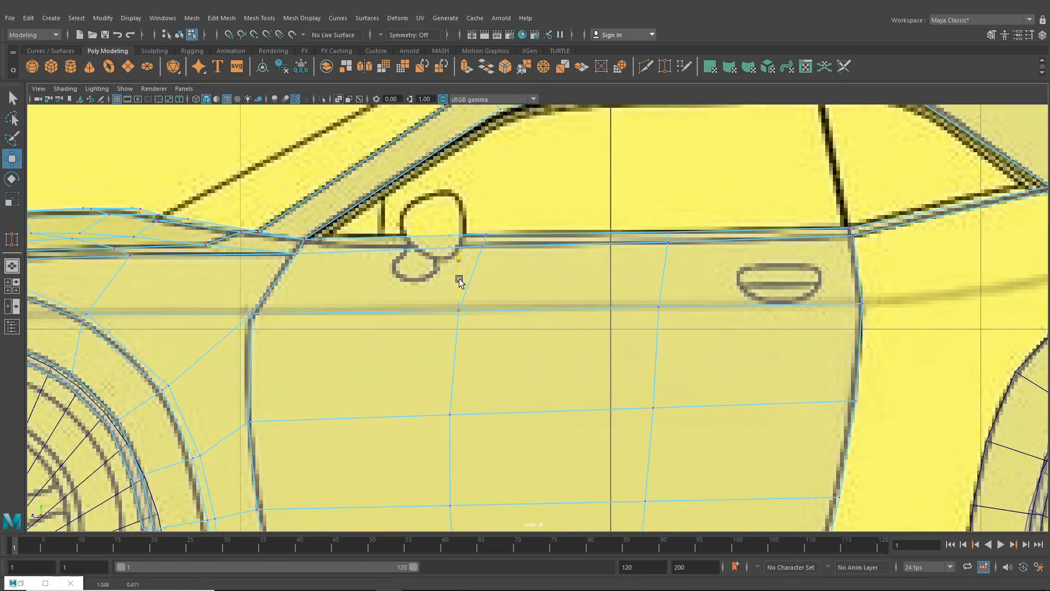
drag(677, 323, 661, 273)
alt+middle_drag(870, 300, 588, 286)
alt+right_drag(589, 286, 637, 287)
drag(565, 267, 592, 305)
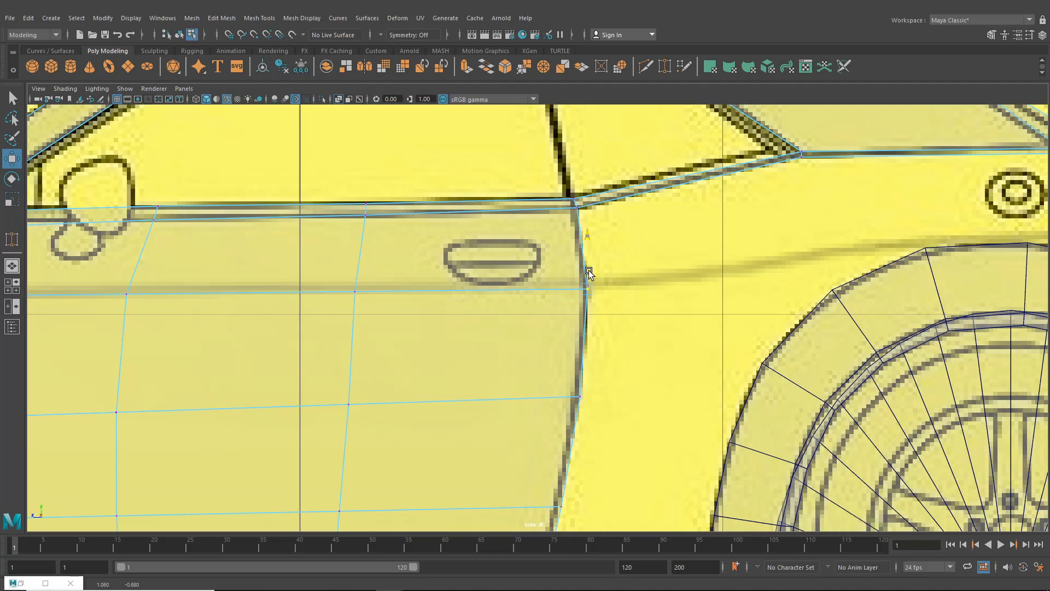
drag(588, 272, 588, 271)
- Return to object selection with nothing selected and examine the car body's shape from the front, side and rear quarter
scroll(584, 297, down, 10)
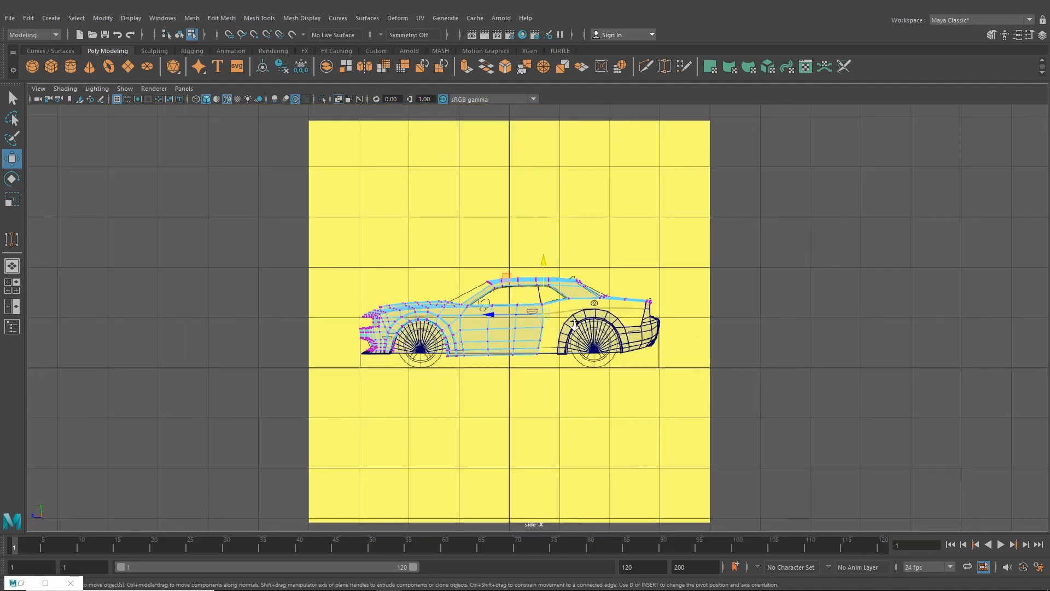
scroll(575, 325, up, 5)
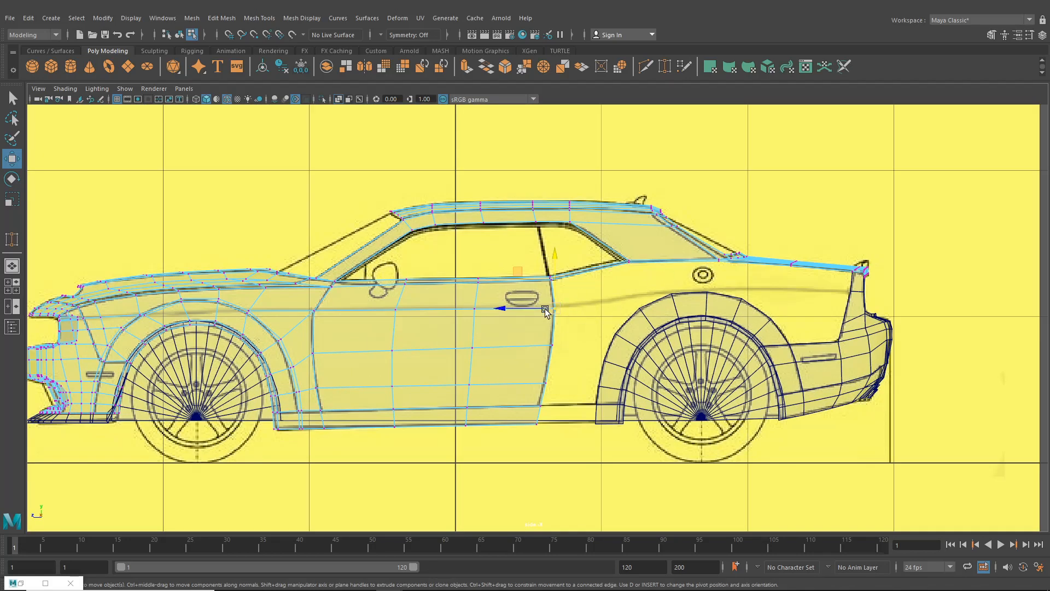
alt+middle_drag(604, 340, 550, 284)
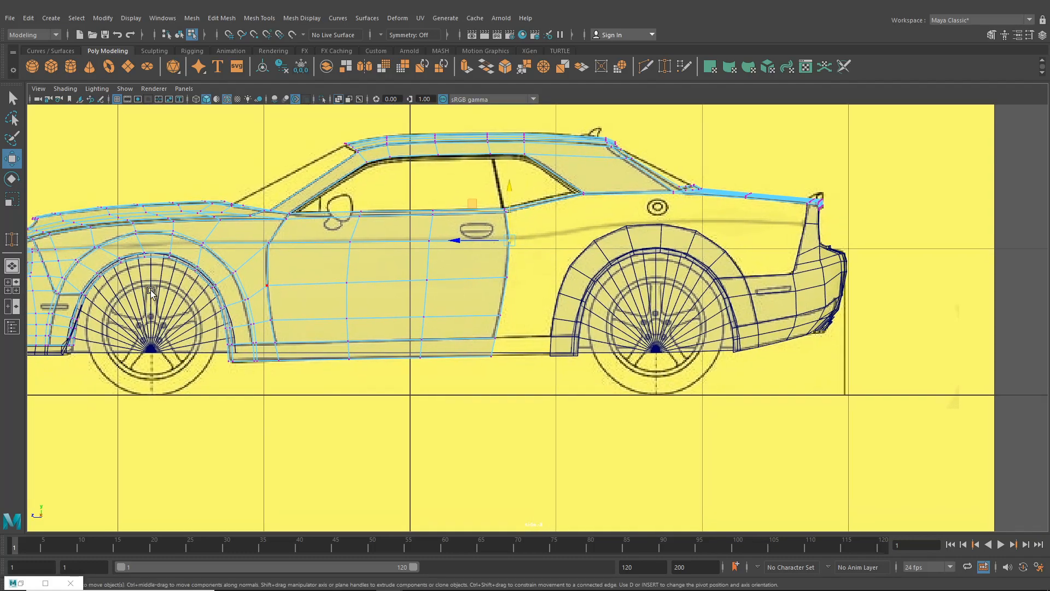
click(12, 266)
alt+drag(356, 300, 352, 336)
scroll(413, 299, down, 5)
click(180, 34)
click(281, 166)
scroll(377, 274, down, 5)
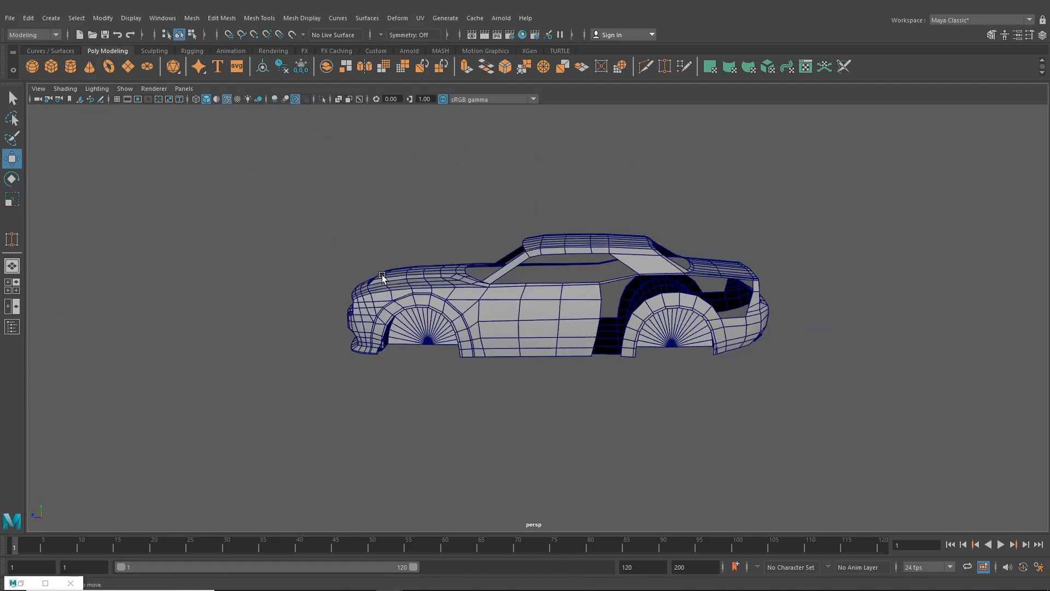
alt+drag(382, 276, 509, 271)
scroll(509, 271, up, 5)
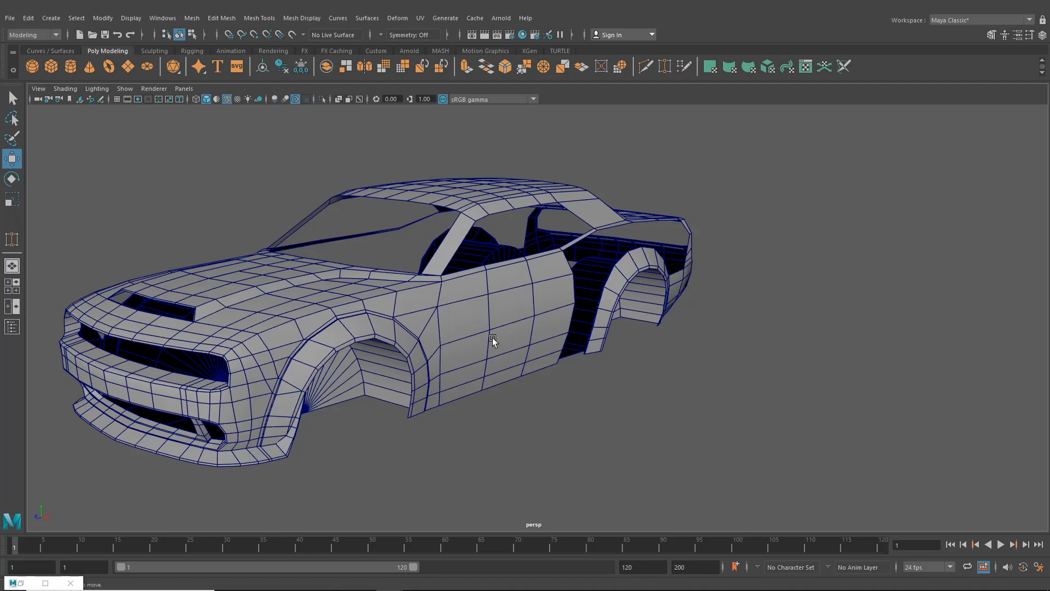
alt+drag(492, 337, 273, 346)
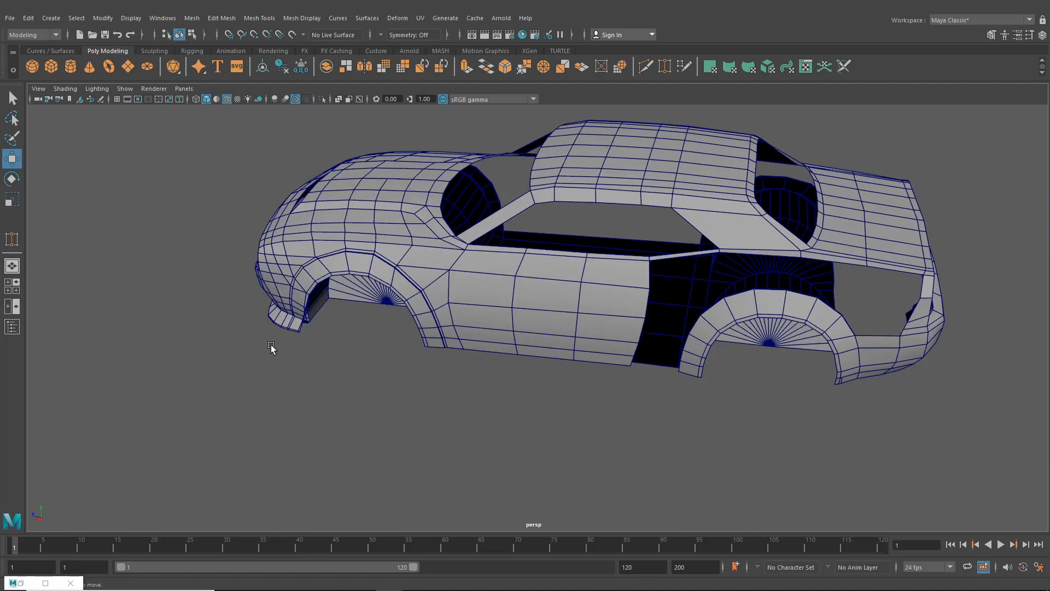
- Examine the rear quarter gap and both wheel arches against the side blueprint
click(11, 289)
key(space)
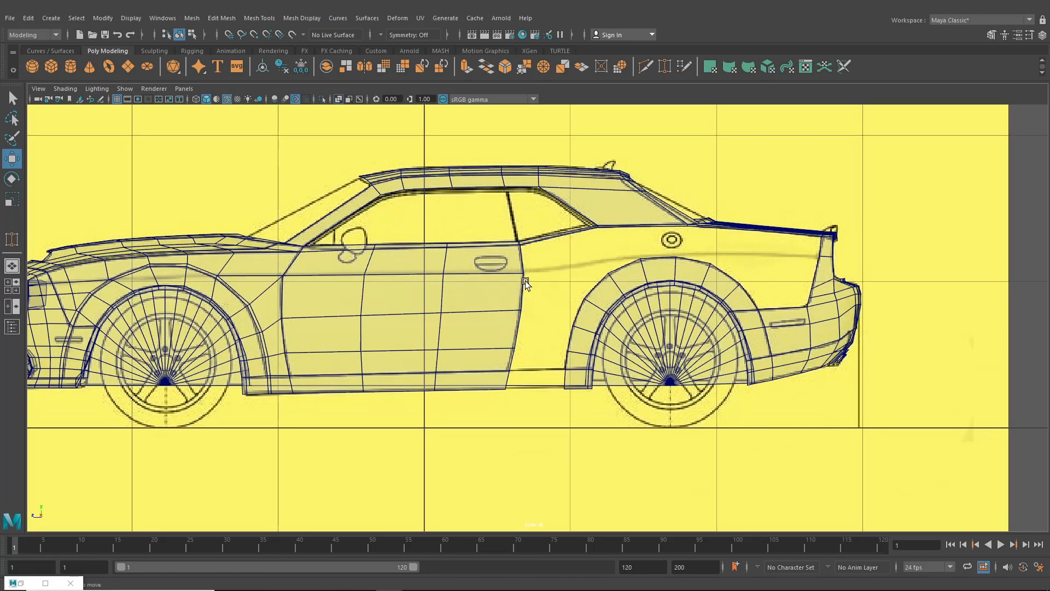
scroll(708, 310, up, 5)
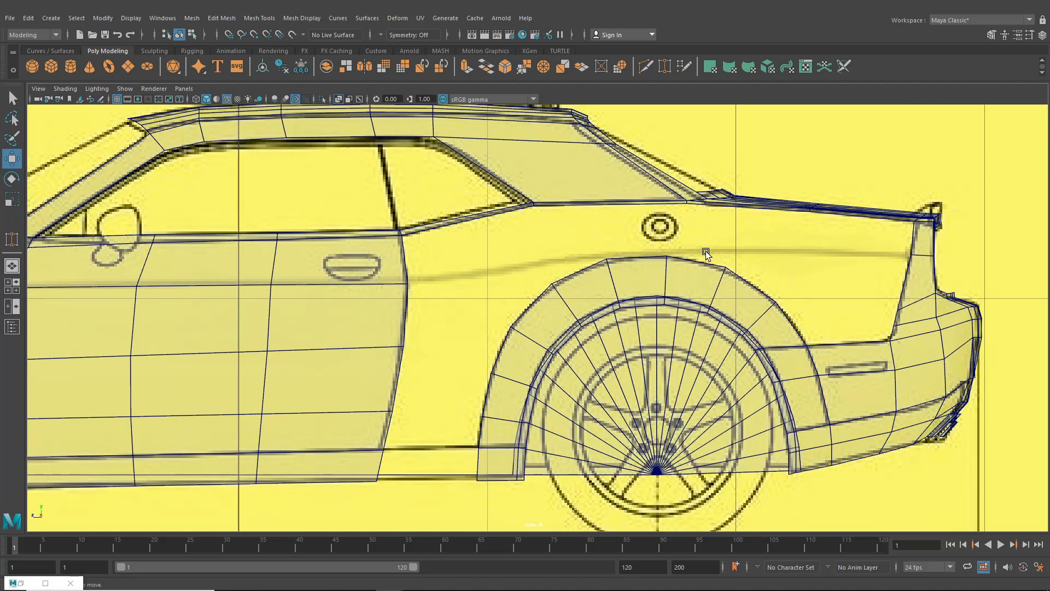
scroll(642, 249, down, 8)
alt+middle_drag(451, 328, 662, 311)
scroll(660, 311, up, 5)
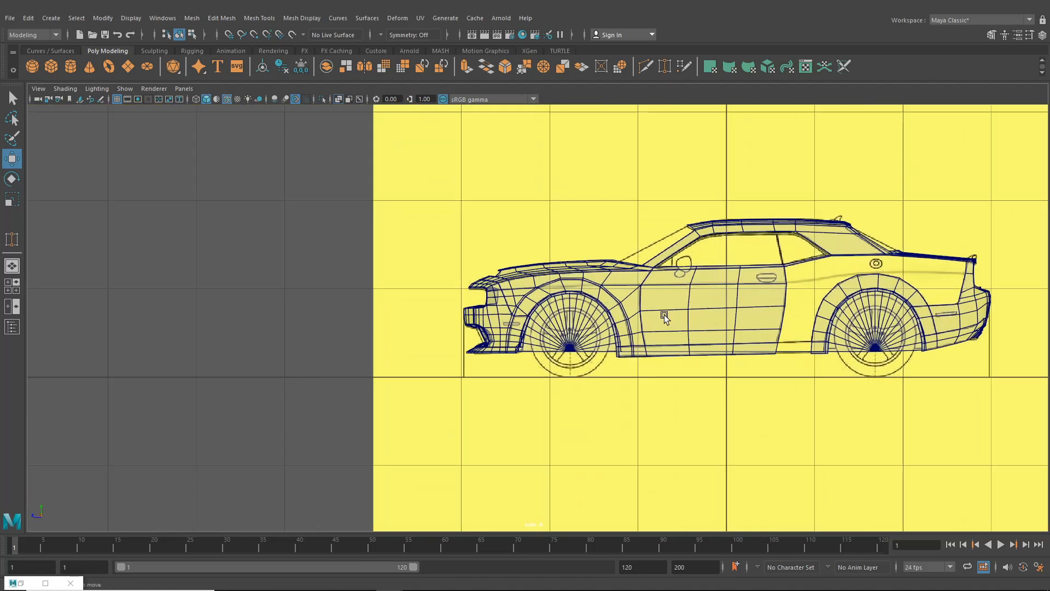
scroll(577, 266, down, 6)
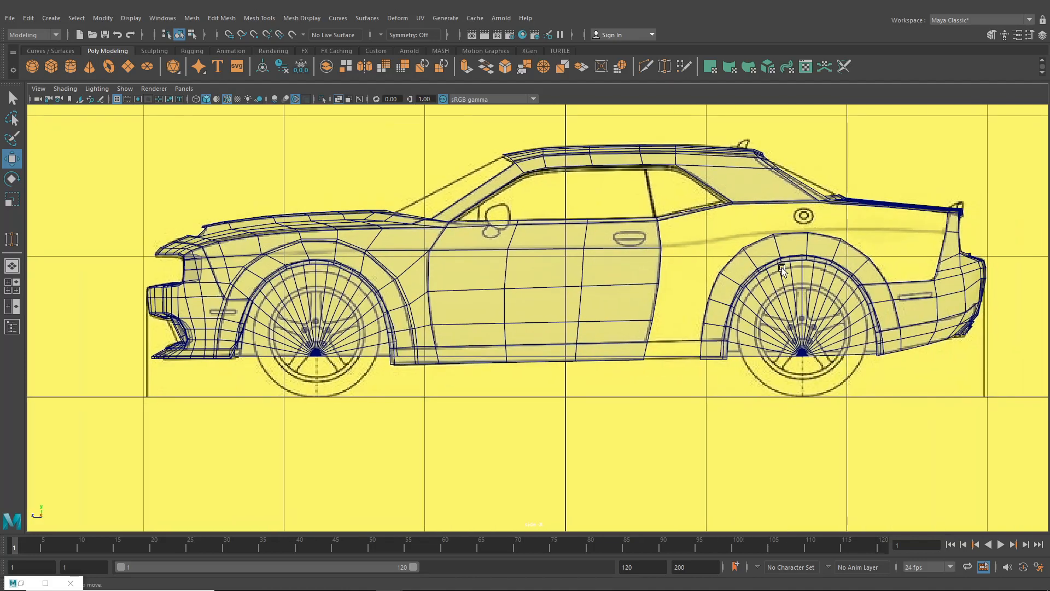
alt+middle_drag(815, 306, 514, 278)
scroll(513, 278, up, 6)
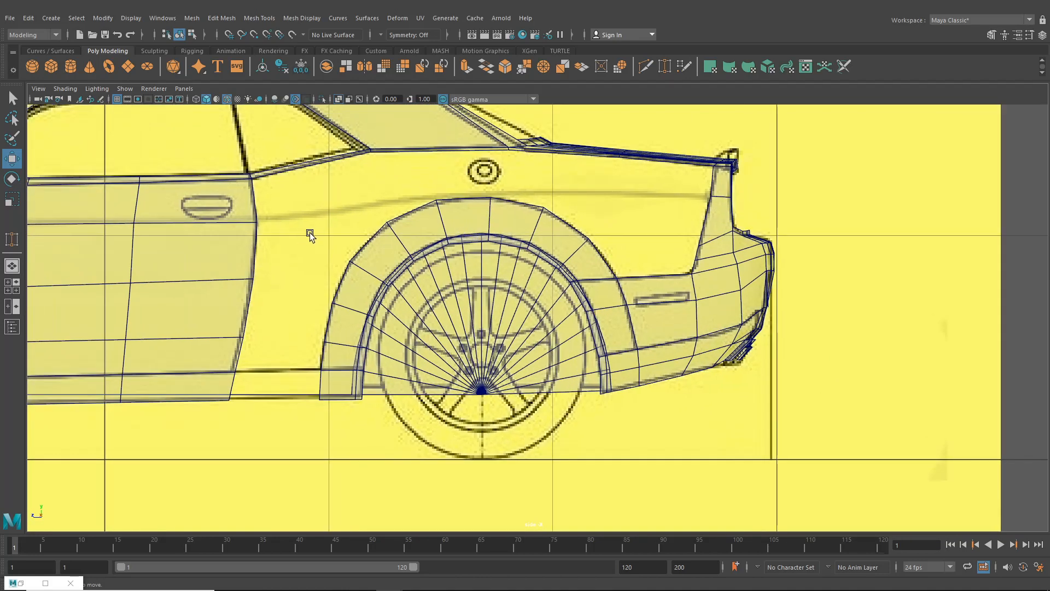
alt+middle_drag(309, 232, 435, 258)
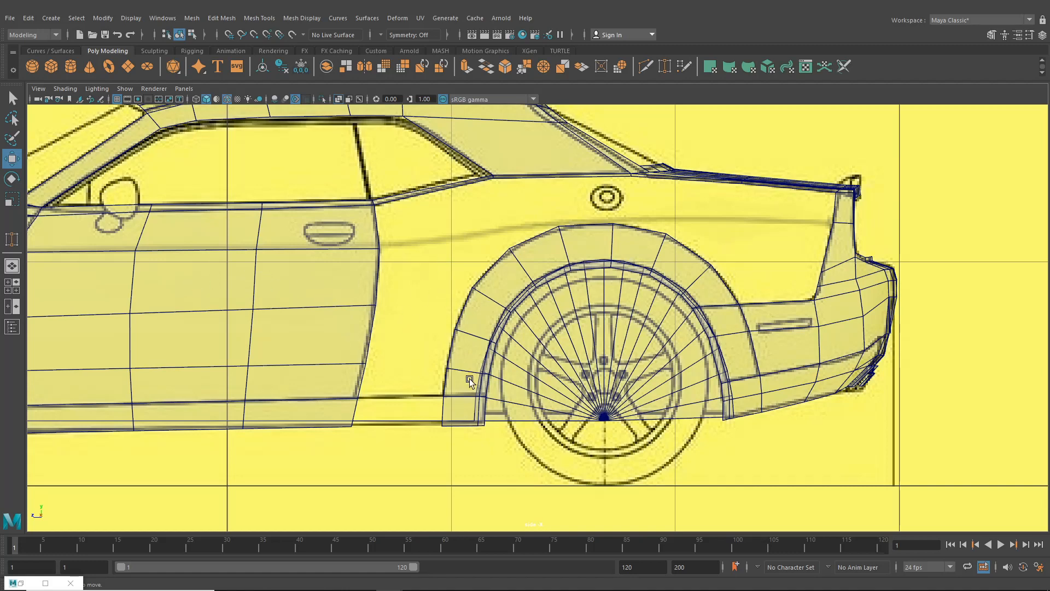
alt+middle_drag(437, 371, 646, 341)
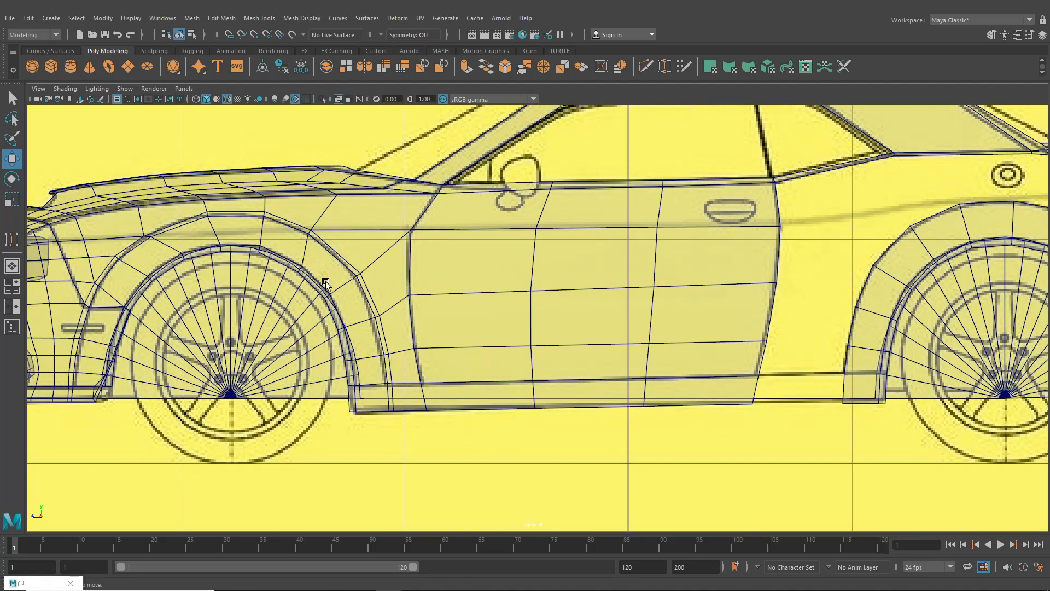
alt+middle_drag(520, 305, 440, 304)
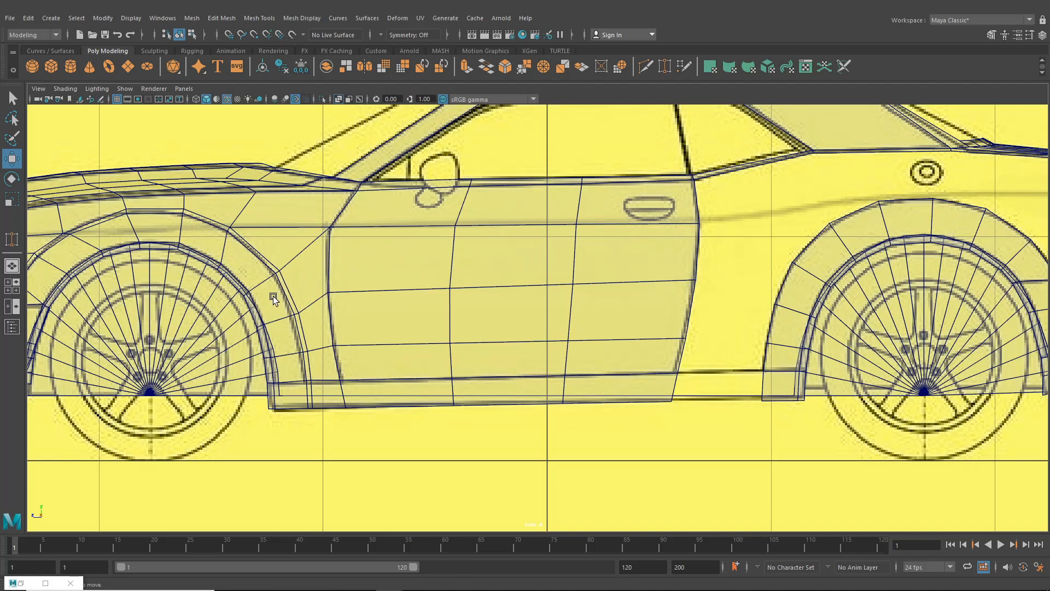
alt+middle_drag(532, 285, 258, 313)
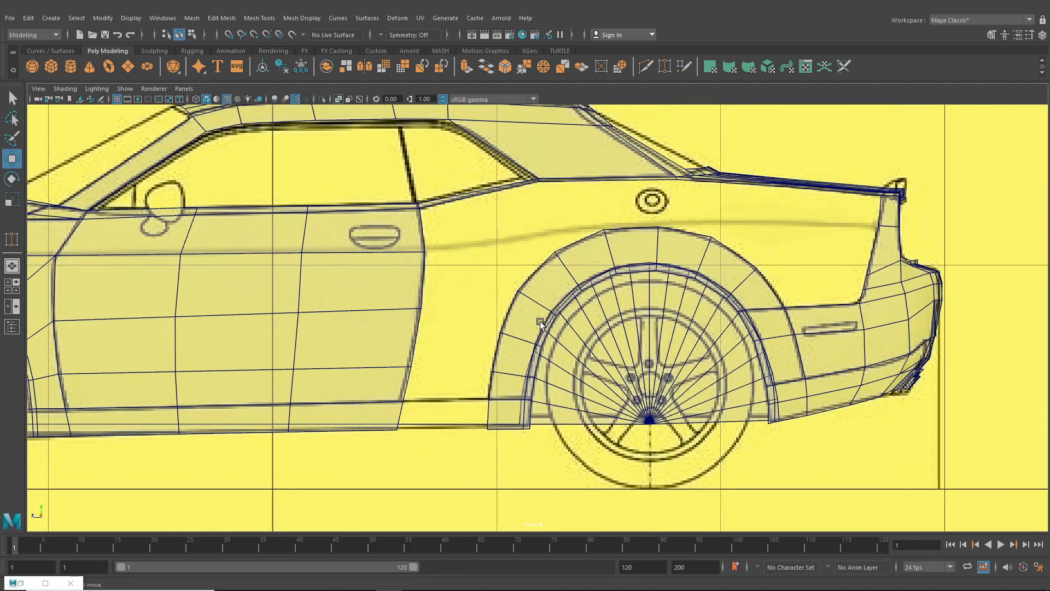
click(382, 399)
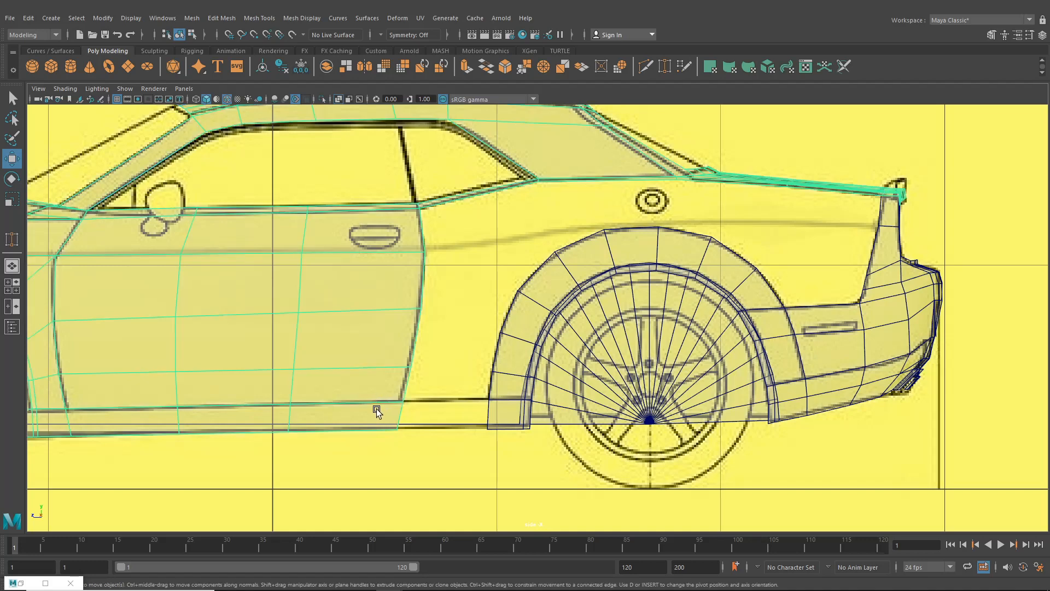
click(498, 409)
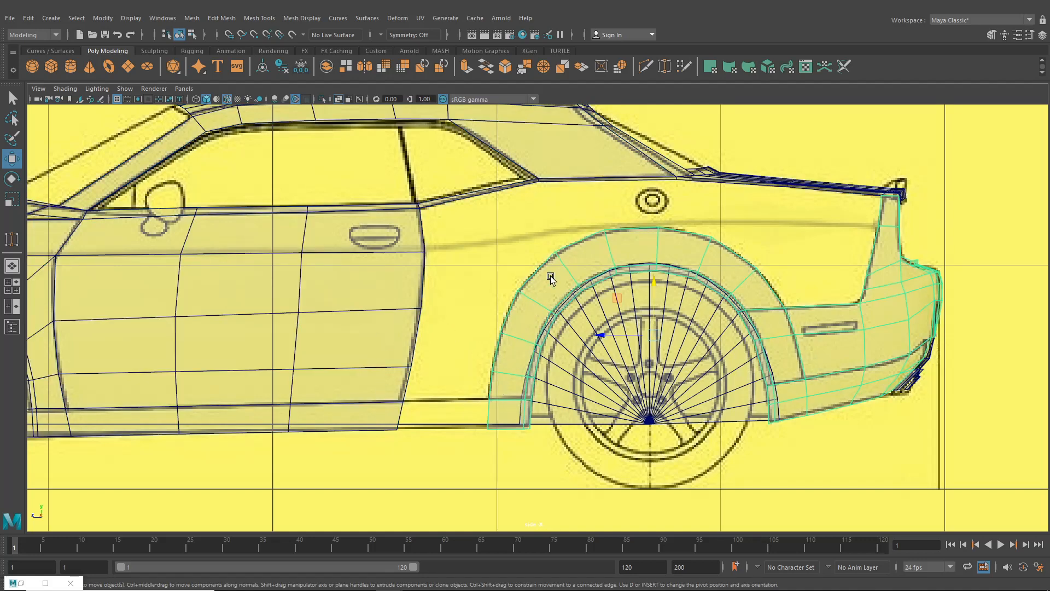
right_drag(554, 266, 553, 235)
click(536, 273)
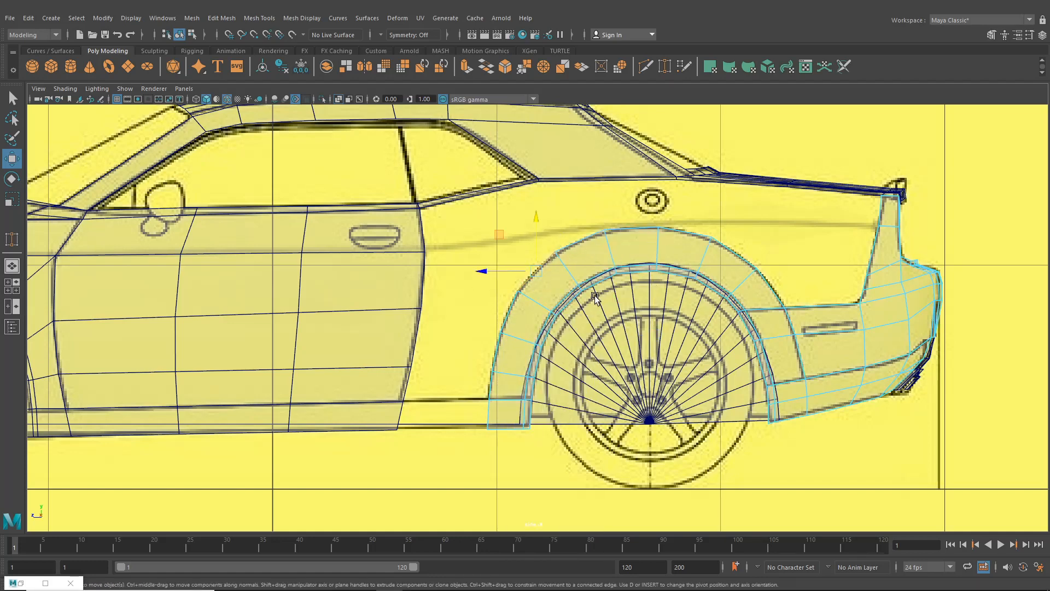
click(8, 272)
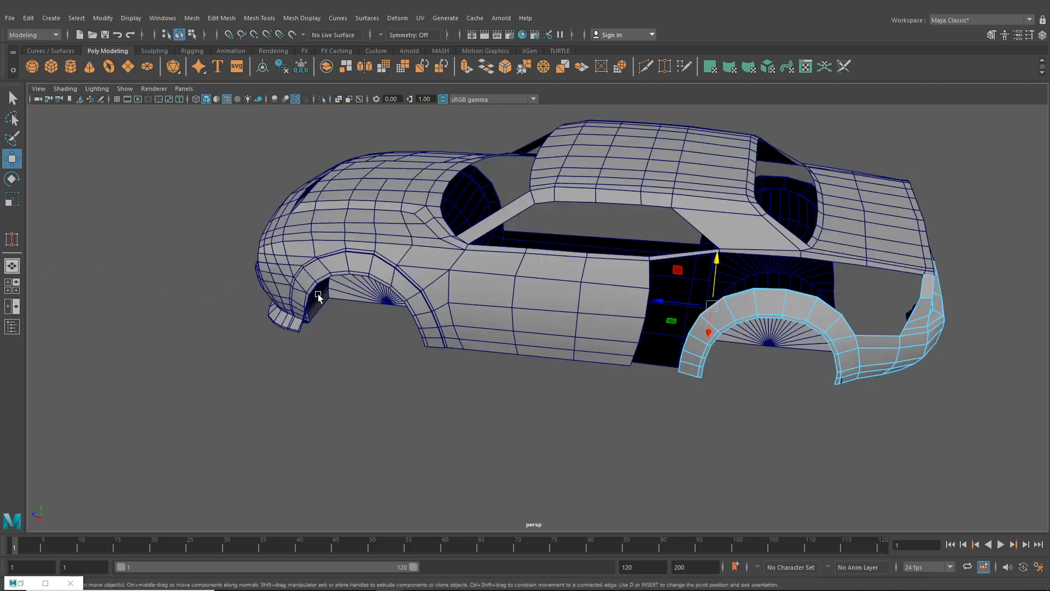
alt+middle_drag(676, 320, 478, 367)
scroll(478, 367, up, 3)
alt+drag(477, 366, 606, 376)
scroll(606, 376, up, 3)
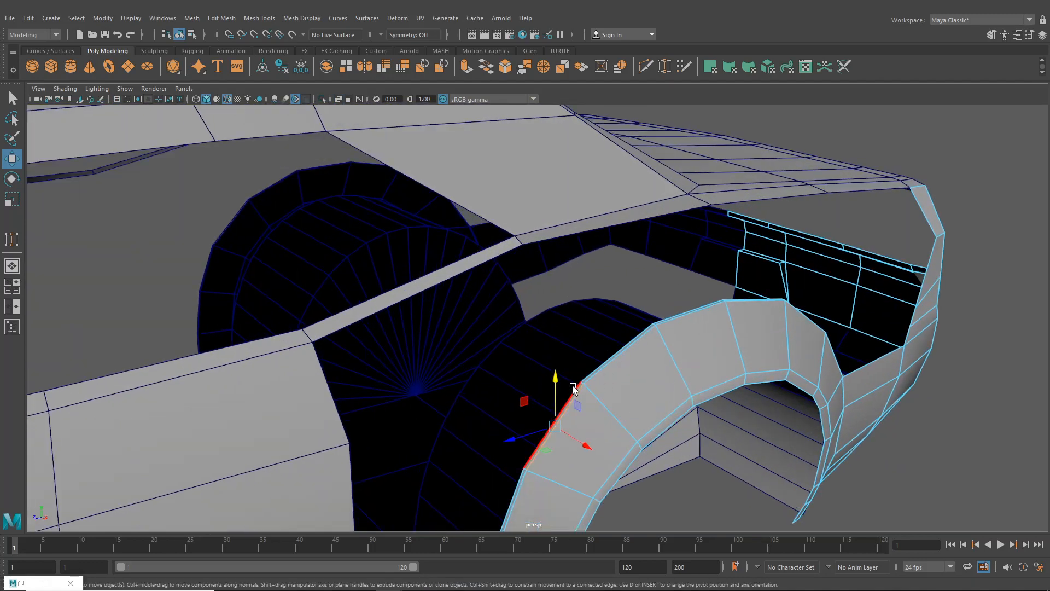
shift+click(615, 351)
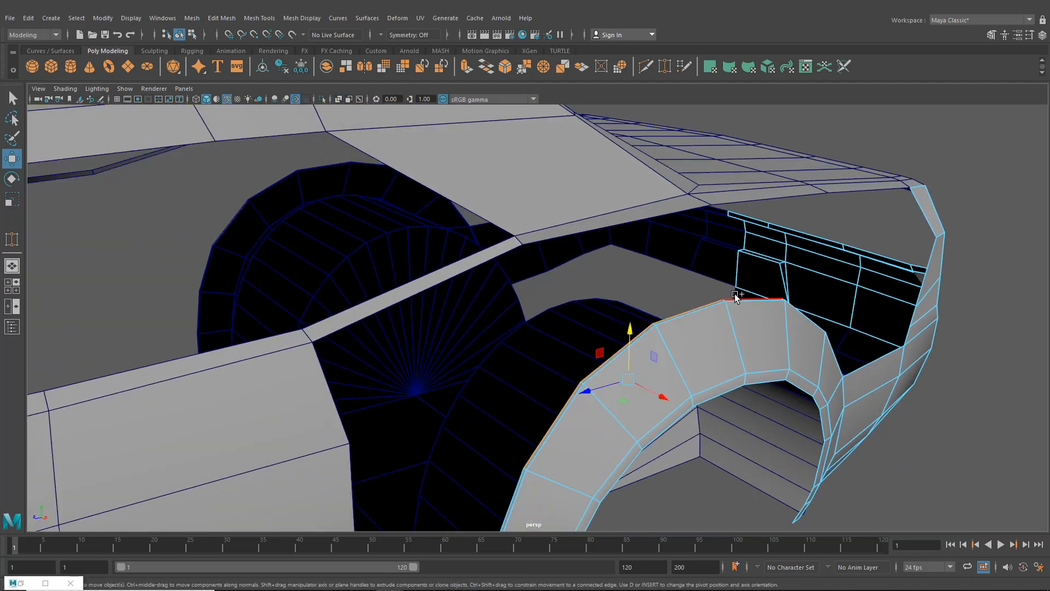
- Delete the four faces that connect the lower rear part of the rear wheel arch to the rear bumper
alt+drag(727, 299, 722, 382)
alt+drag(771, 406, 621, 326)
right_drag(615, 285, 615, 307)
click(628, 344)
shift+click(654, 438)
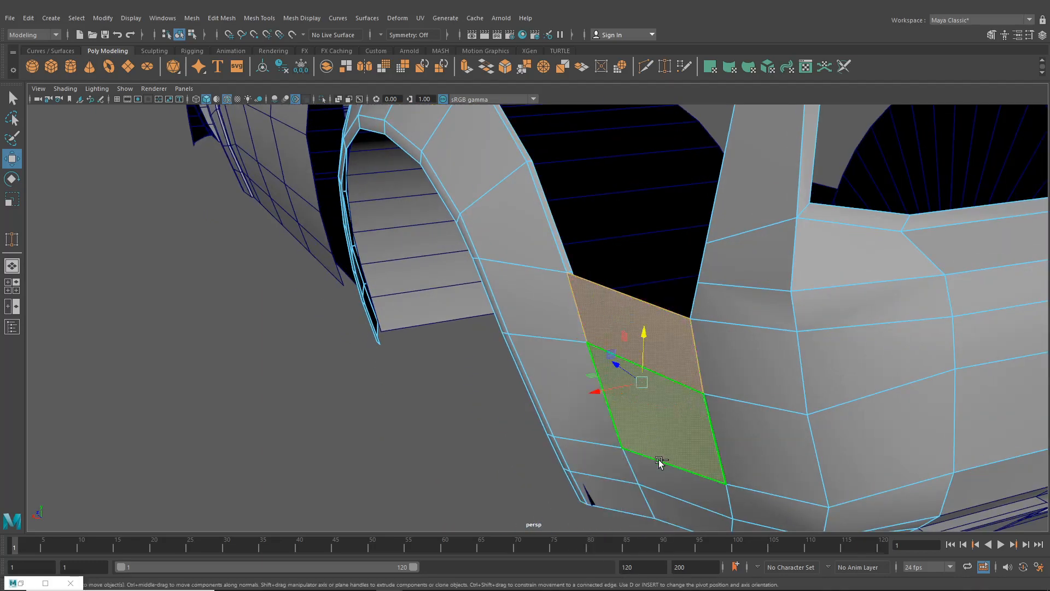
shift+click(666, 479)
shift+click(675, 505)
key(Delete)
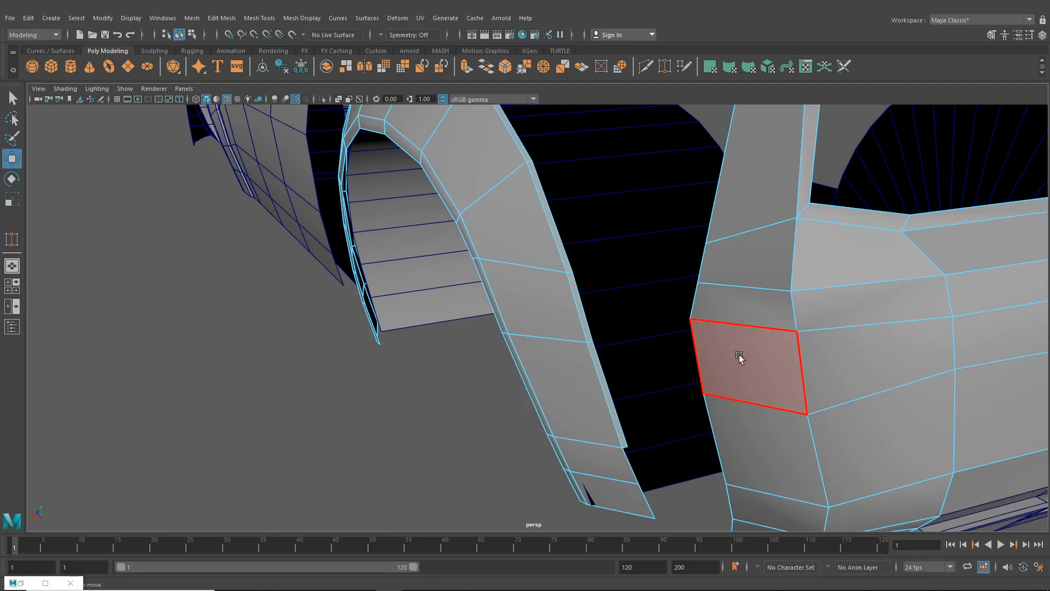
- Extrude the two lowest outer edges of the rear wheel arch slightly along the world X axis, continuing the arch's narrow lip
right_drag(605, 421, 595, 248)
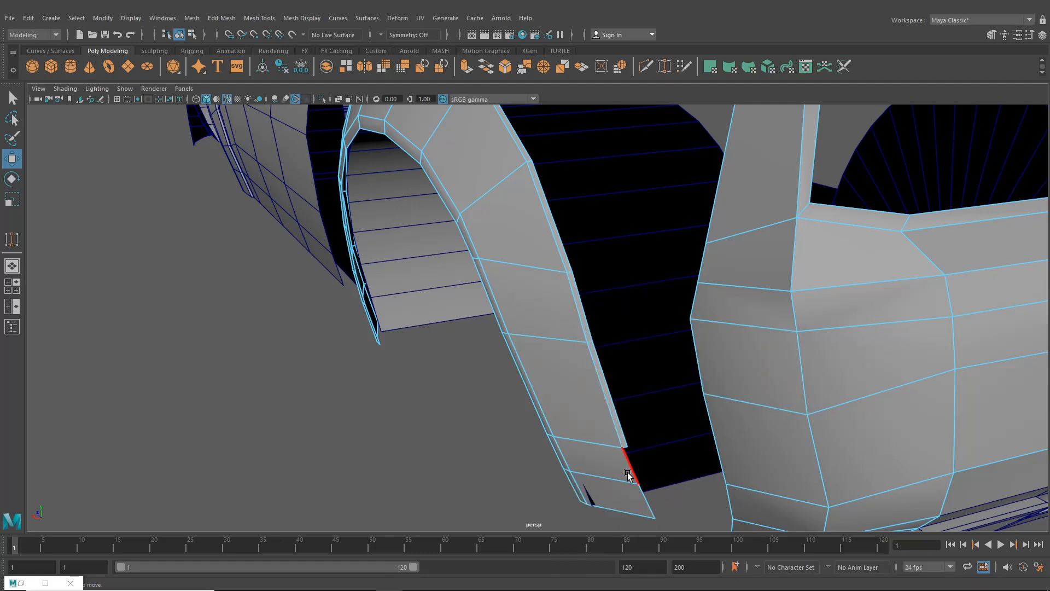
click(640, 484)
key(ctrl+e)
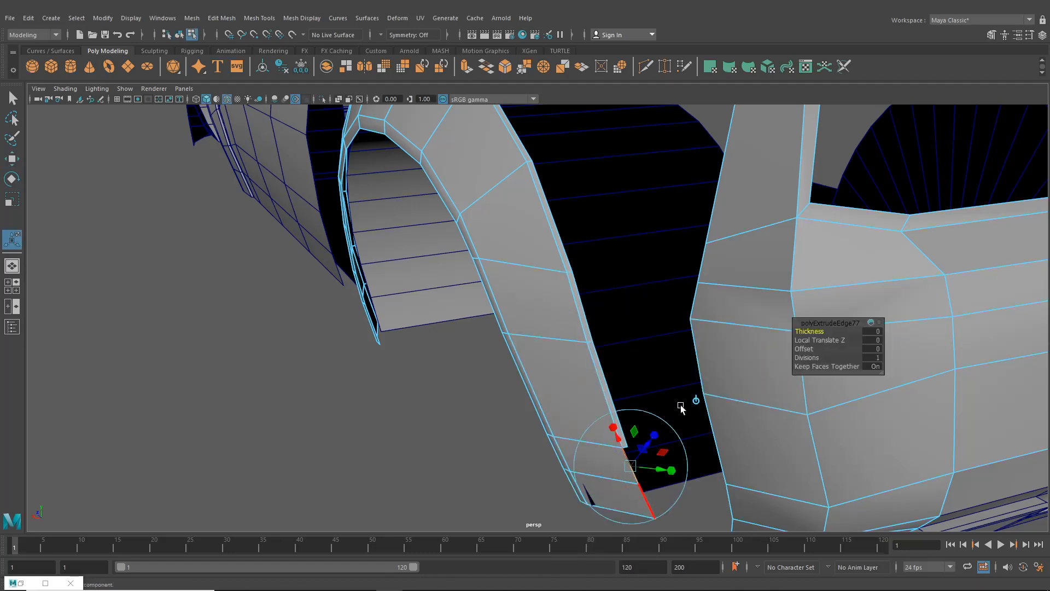
click(693, 400)
scroll(662, 465, up, 2)
alt+middle_drag(659, 476, 600, 417)
drag(567, 431, 574, 434)
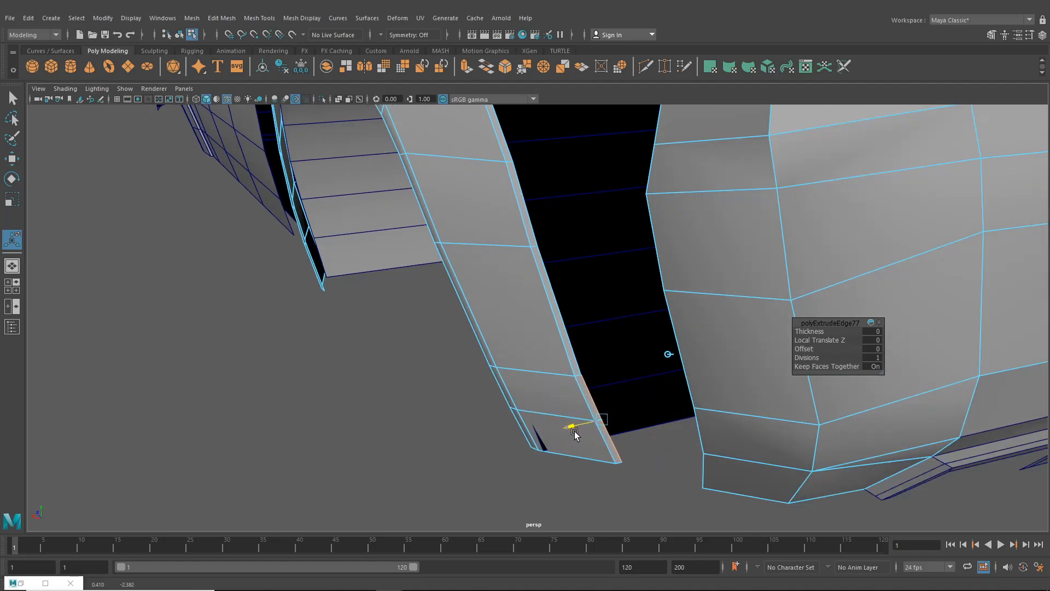
- Merge the vertices where the extruded lower lip meets the existing lip of the rear wheel arch
alt+drag(574, 434, 559, 426)
scroll(492, 349, up, 2)
right_drag(491, 349, 439, 279)
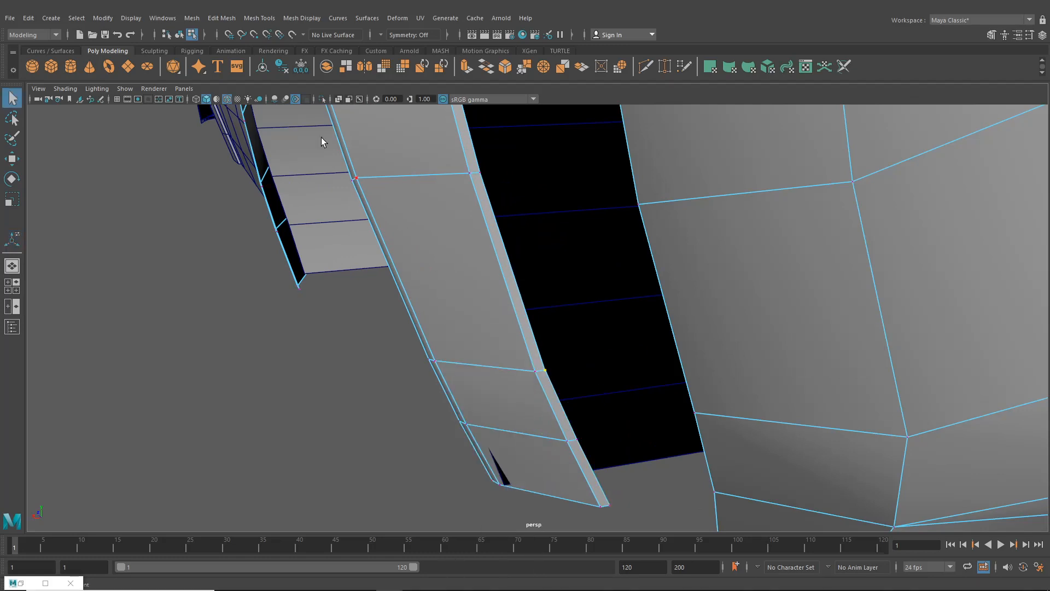
click(251, 18)
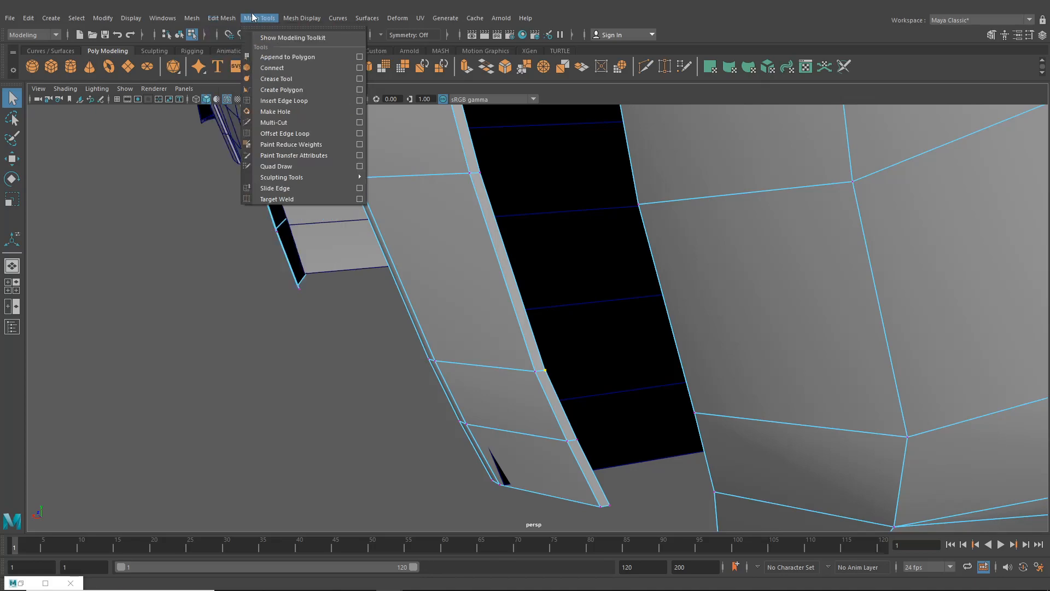
click(249, 132)
- Bridge the three lowest edge pairs between the rear wheel arch's lip and the rear bumper
alt+drag(656, 404, 605, 335)
right_click(566, 232)
right_drag(566, 231, 574, 210)
alt+drag(574, 210, 677, 307)
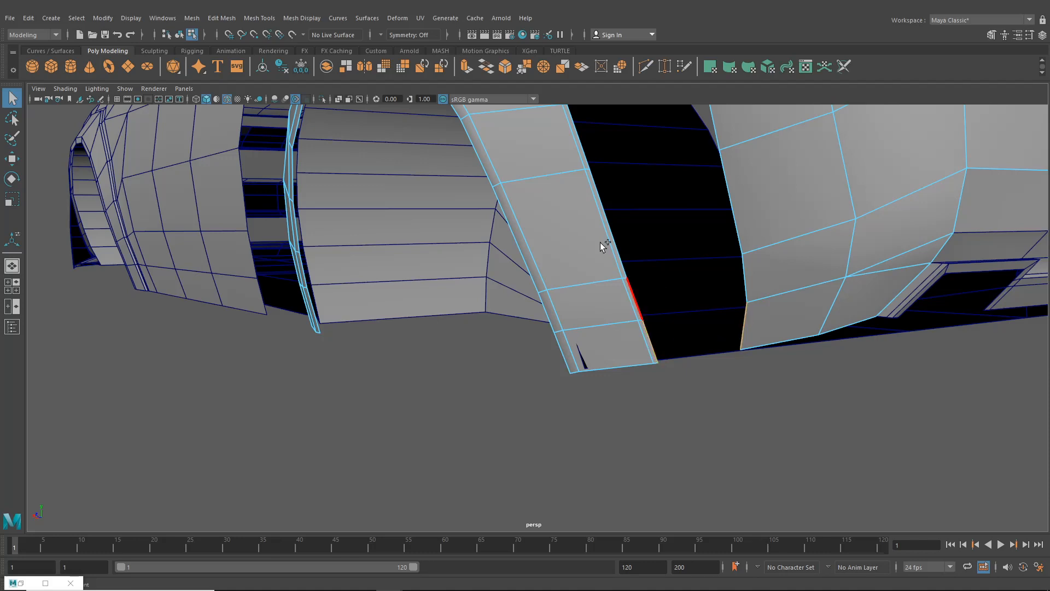
click(260, 18)
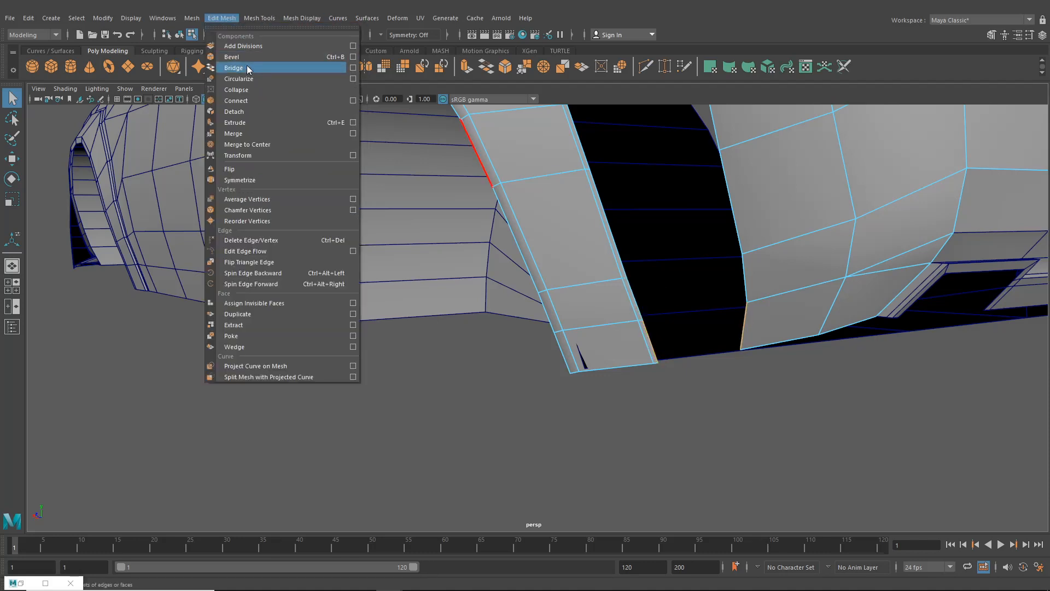
click(248, 68)
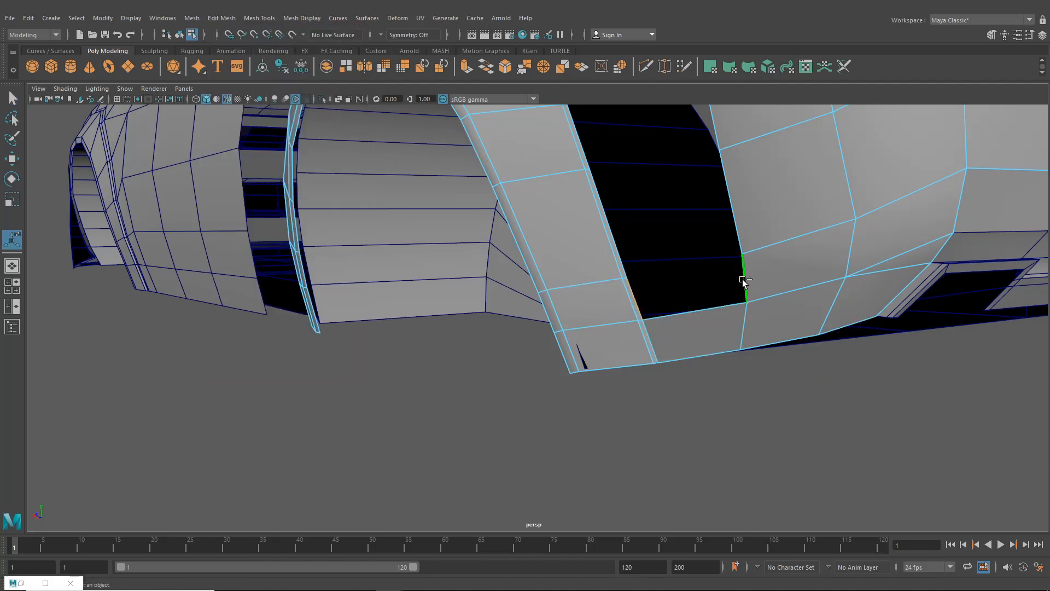
key(g)
click(728, 207)
shift+click(616, 223)
key(g)
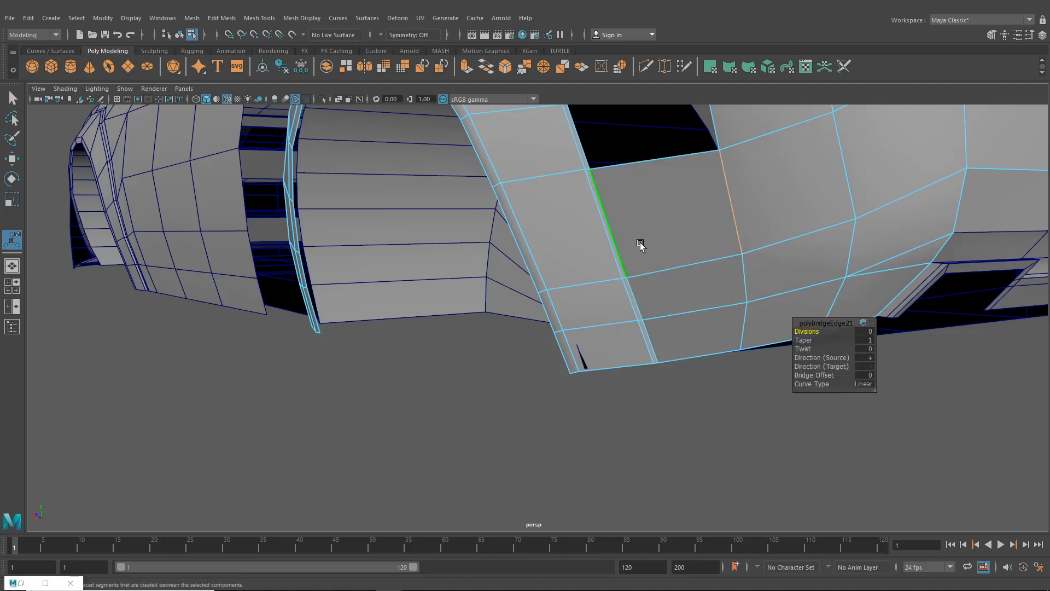
- Bridge the next edge pair up between the rear wheel arch and the rear bumper, reaching the bumper's inner corner
scroll(640, 245, down, 3)
alt+middle_drag(640, 246, 611, 332)
click(626, 296)
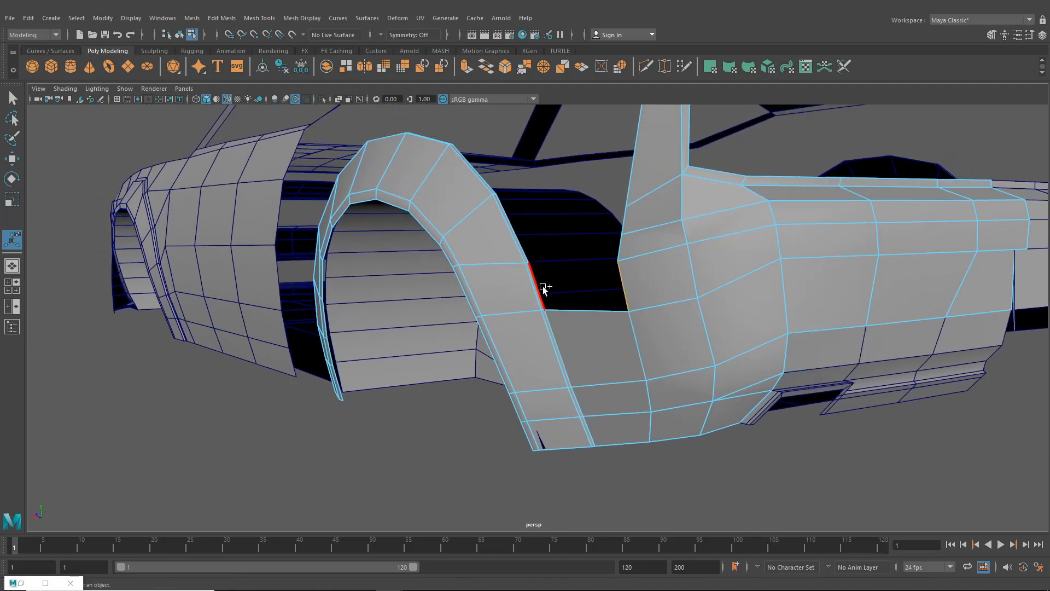
key(g)
- Extrude the upper outer edges of the rear wheel arch outward with a Local Translate Z of -0.067
scroll(543, 288, down, 3)
alt+drag(543, 289, 579, 307)
mouse_move(479, 232)
alt+mouse_down()
mouse_move(485, 274)
mouse_move(477, 232)
alt+mouse_up()
click(485, 274)
alt+drag(465, 336, 493, 305)
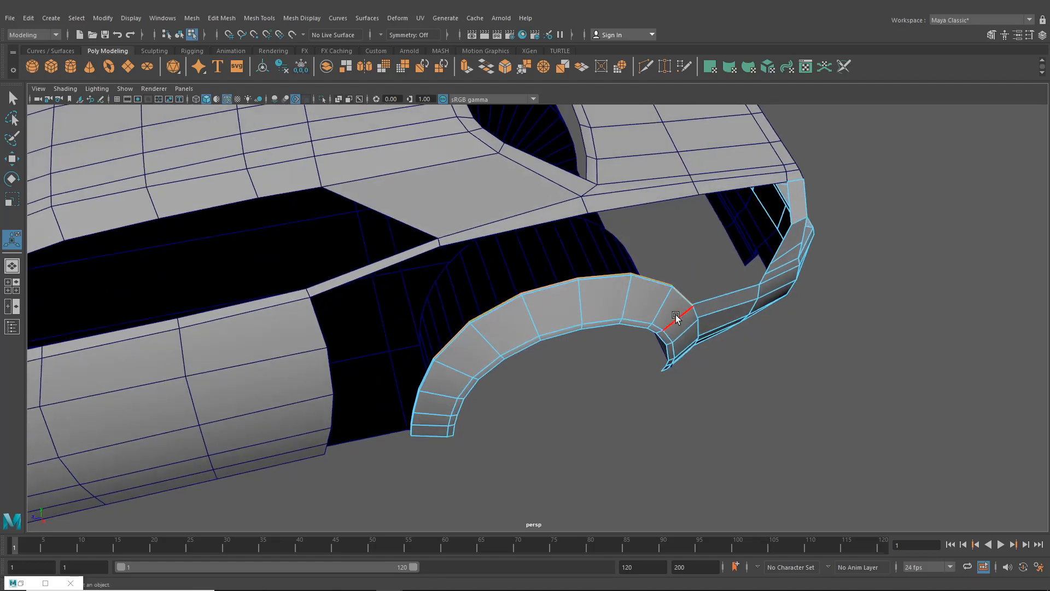
alt+drag(676, 318, 612, 297)
key(ctrl+e)
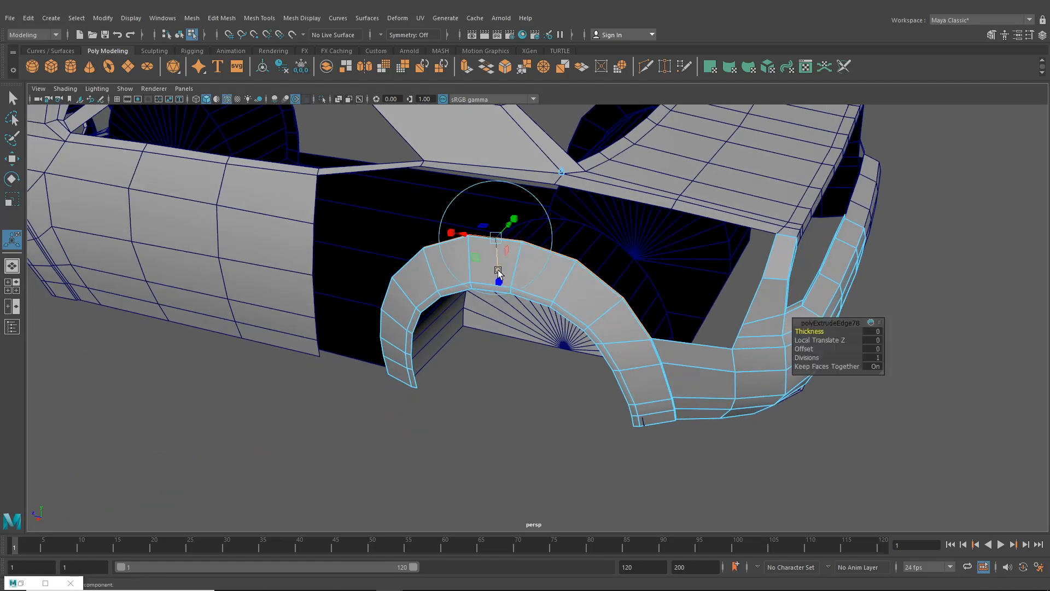
drag(498, 272, 497, 256)
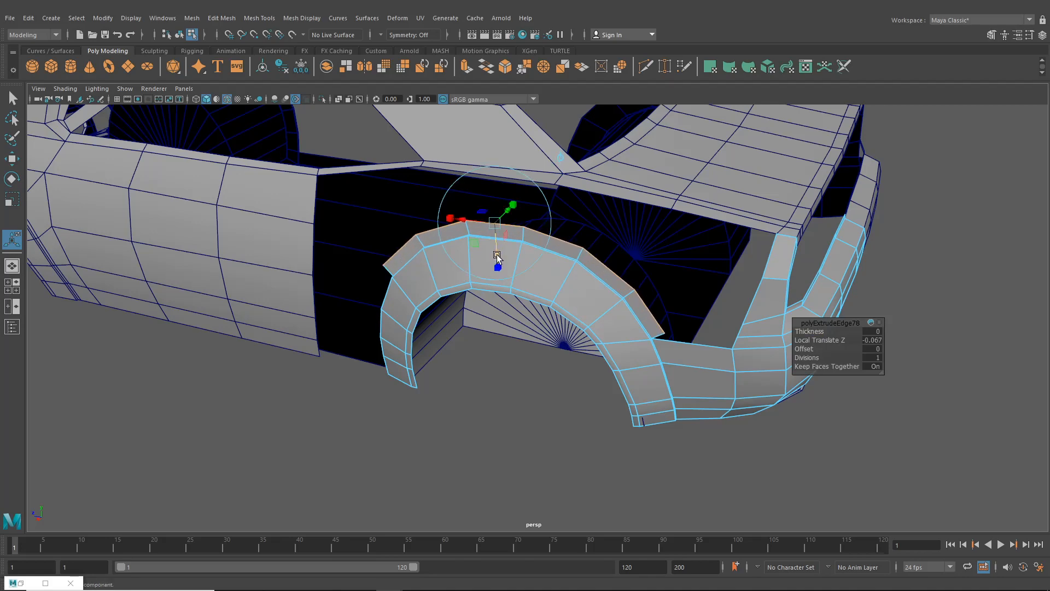
- Move the two front vertices of the extruded strip up and out onto the blueprint's body crease line in the side view
click(13, 286)
key(space)
scroll(561, 254, up, 5)
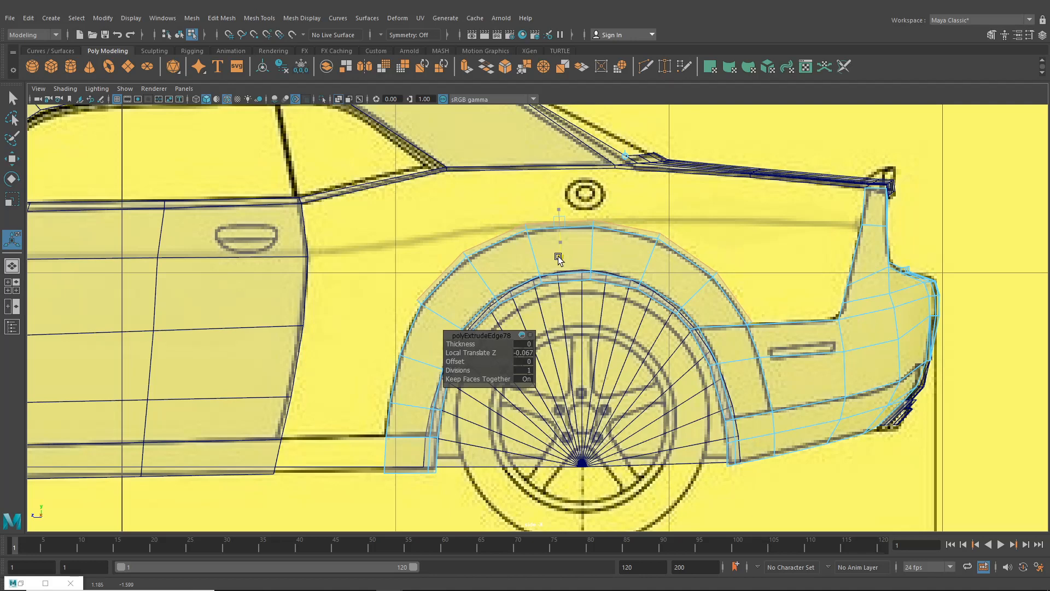
scroll(558, 259, up, 3)
right_drag(482, 249, 382, 281)
click(12, 159)
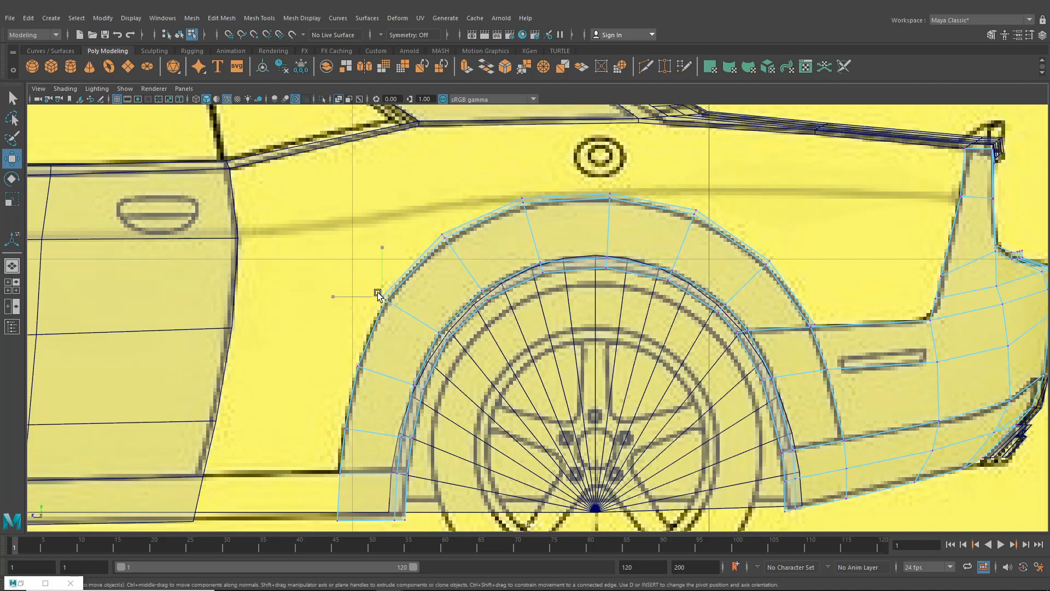
drag(384, 295, 342, 226)
scroll(418, 225, up, 1)
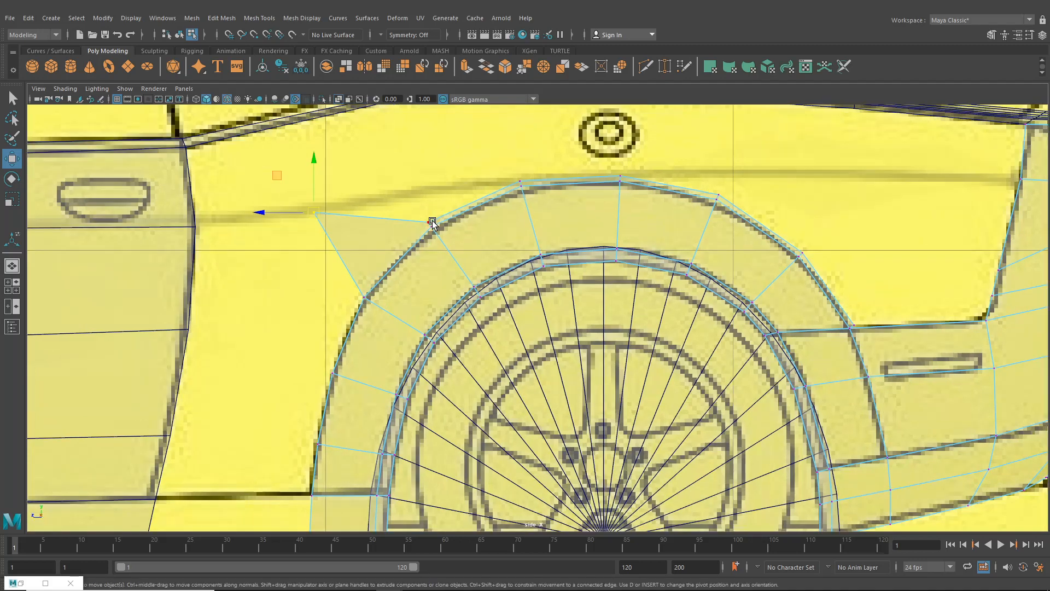
double_click(431, 221)
click(431, 222)
drag(432, 229, 428, 189)
- Raise the strip's vertices above the wheel onto the crease line, pulling the one just behind the arch's peak rearward
scroll(430, 189, down, 1)
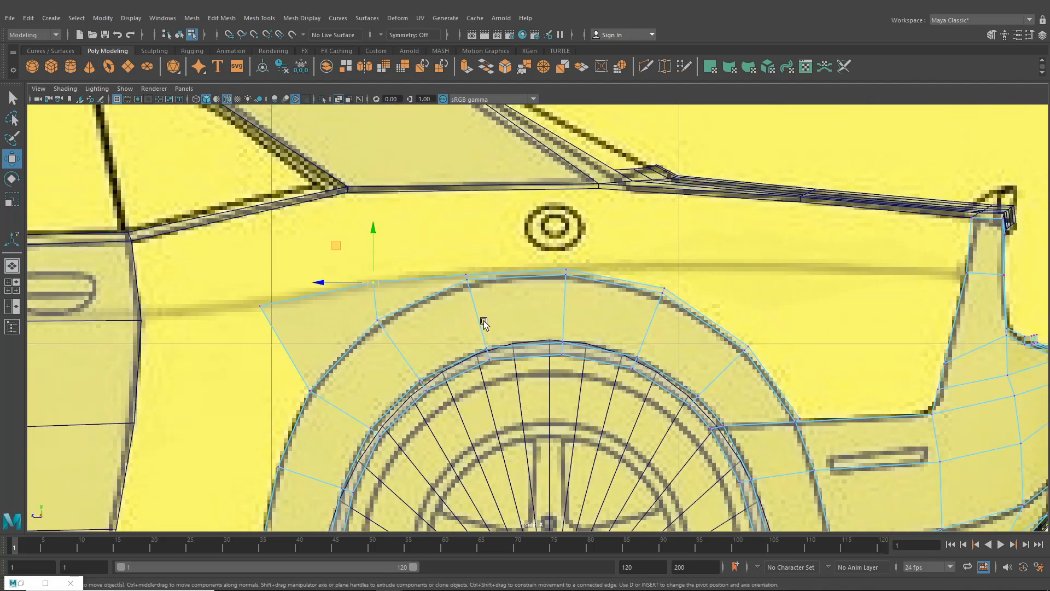
scroll(481, 322, up, 3)
click(445, 244)
drag(432, 229, 433, 226)
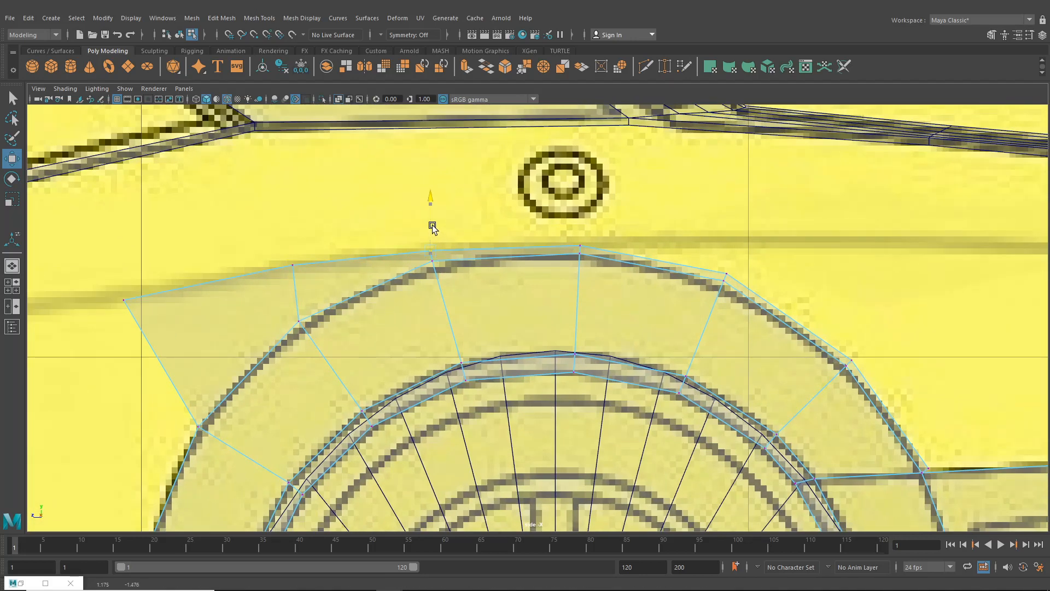
drag(727, 276, 762, 246)
alt+middle_drag(762, 246, 630, 335)
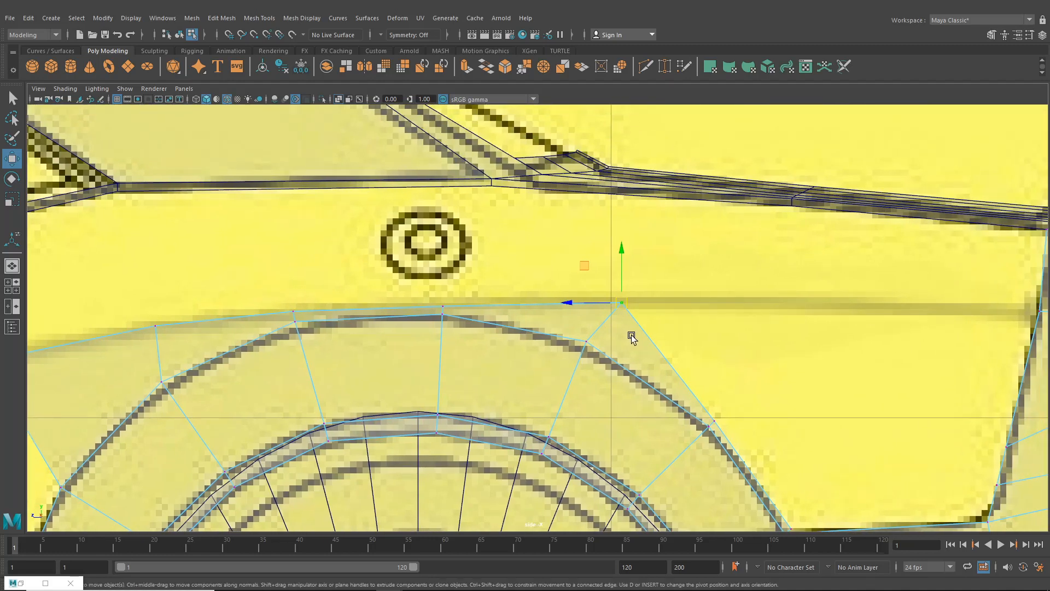
alt+middle_drag(460, 313, 555, 309)
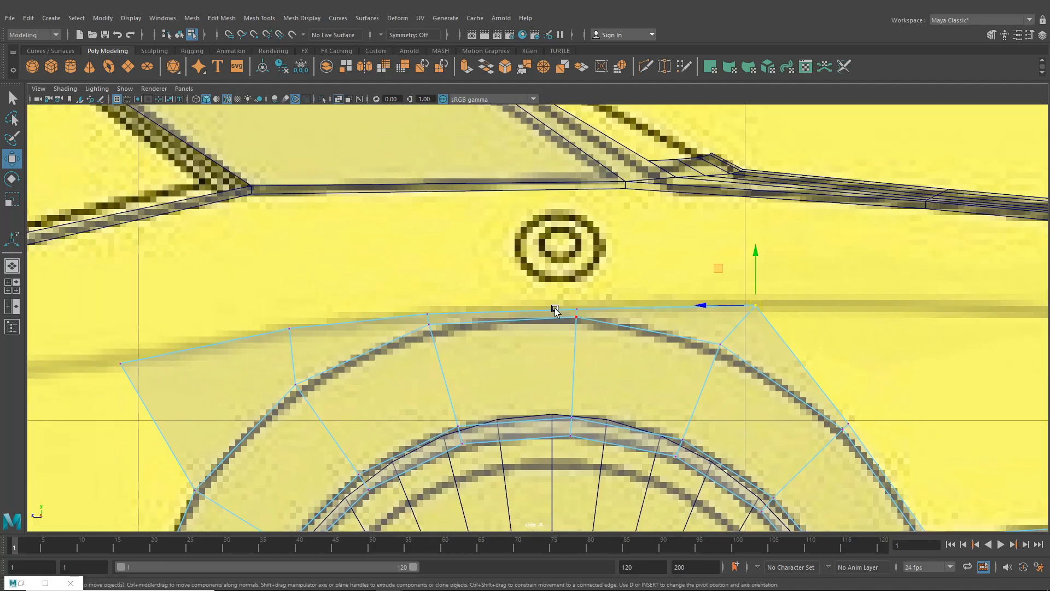
alt+middle_drag(550, 255, 672, 265)
alt+middle_drag(541, 304, 605, 301)
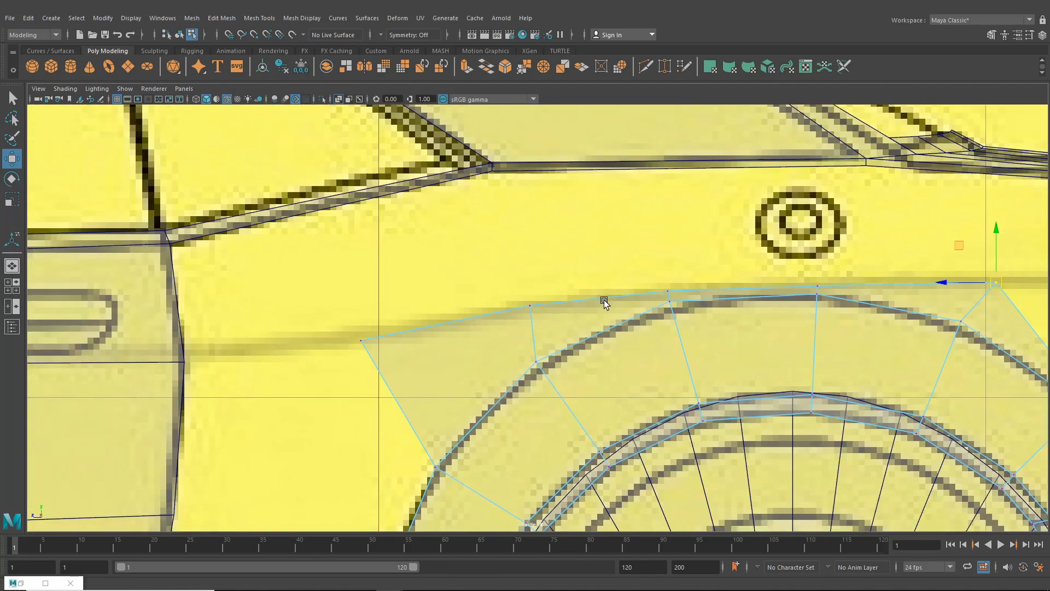
alt+middle_drag(509, 318, 527, 319)
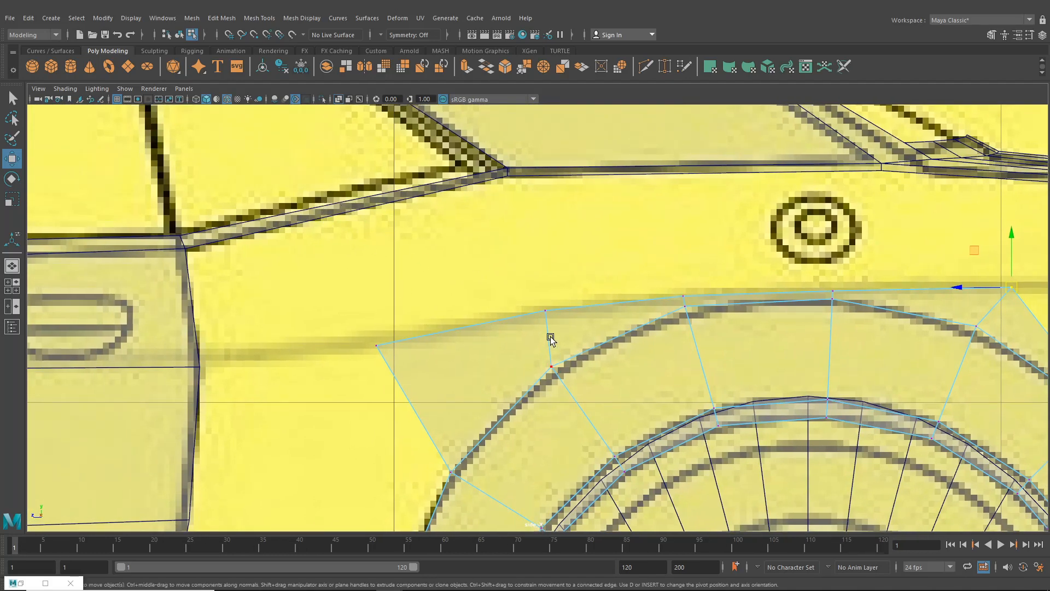
- Pull the strip's second-to-last rear vertex up and rearward into the open area ahead of the tail light
scroll(539, 357, down, 8)
alt+middle_drag(582, 358, 558, 362)
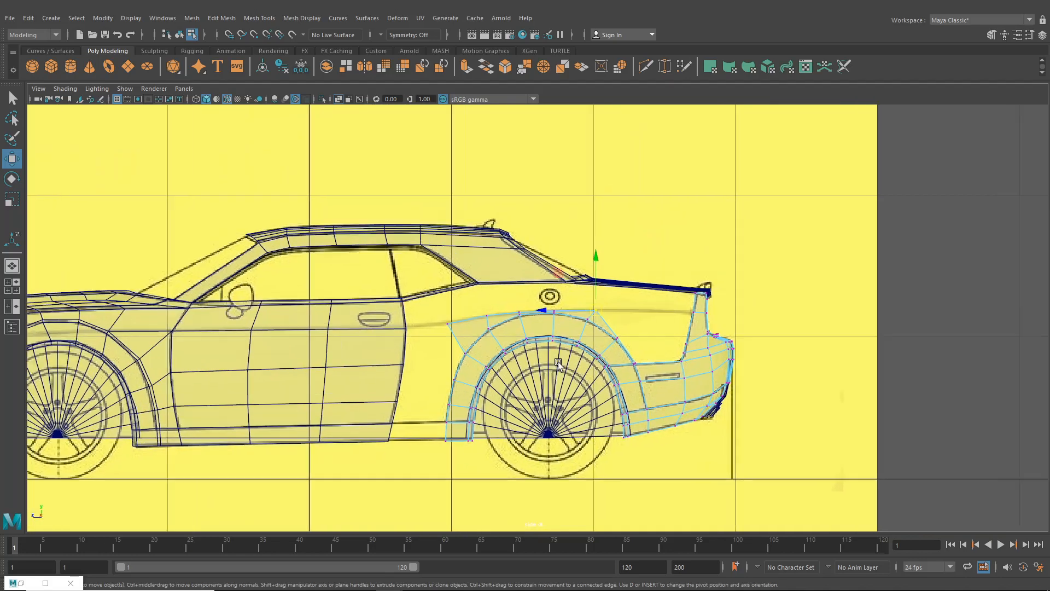
scroll(547, 328, up, 5)
alt+middle_drag(618, 334, 471, 314)
scroll(470, 314, up, 2)
click(413, 326)
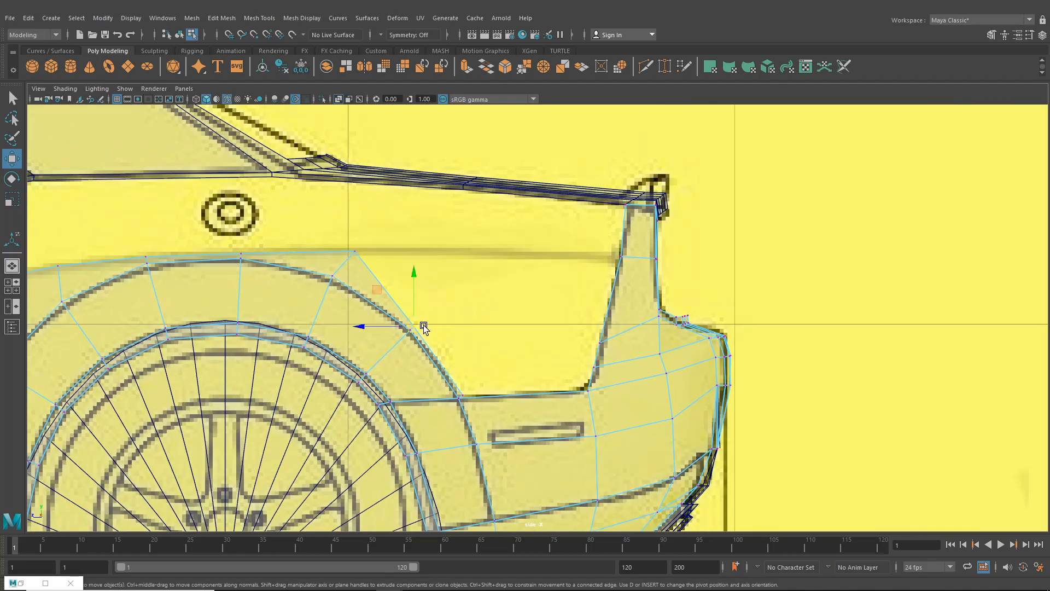
drag(415, 328, 483, 293)
- Snap the strip's rearmost vertex onto the bumper's inner corner vertex and merge the two
click(463, 394)
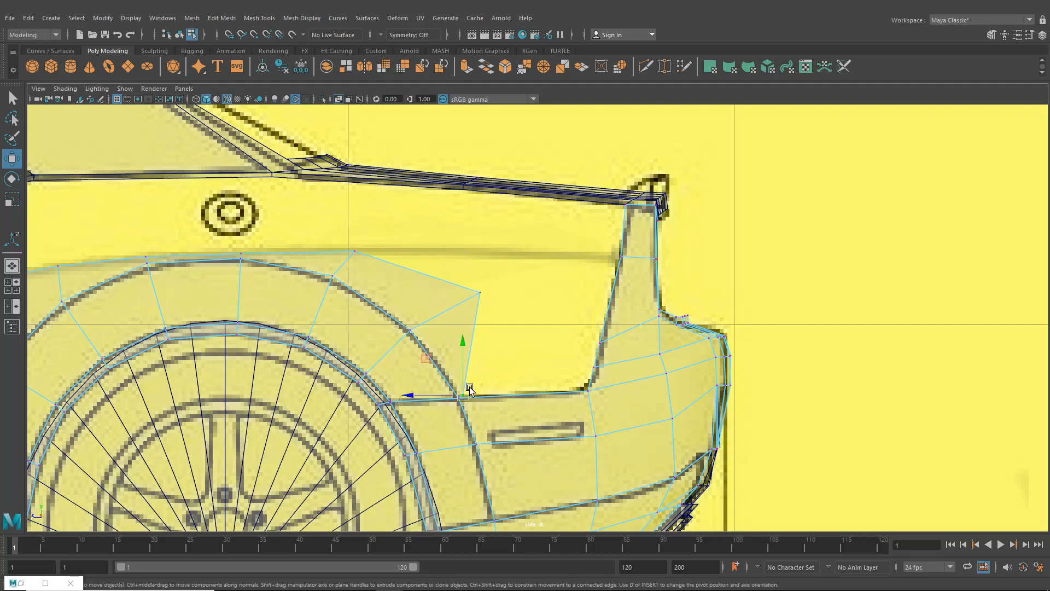
key(v)
drag(463, 396, 587, 390)
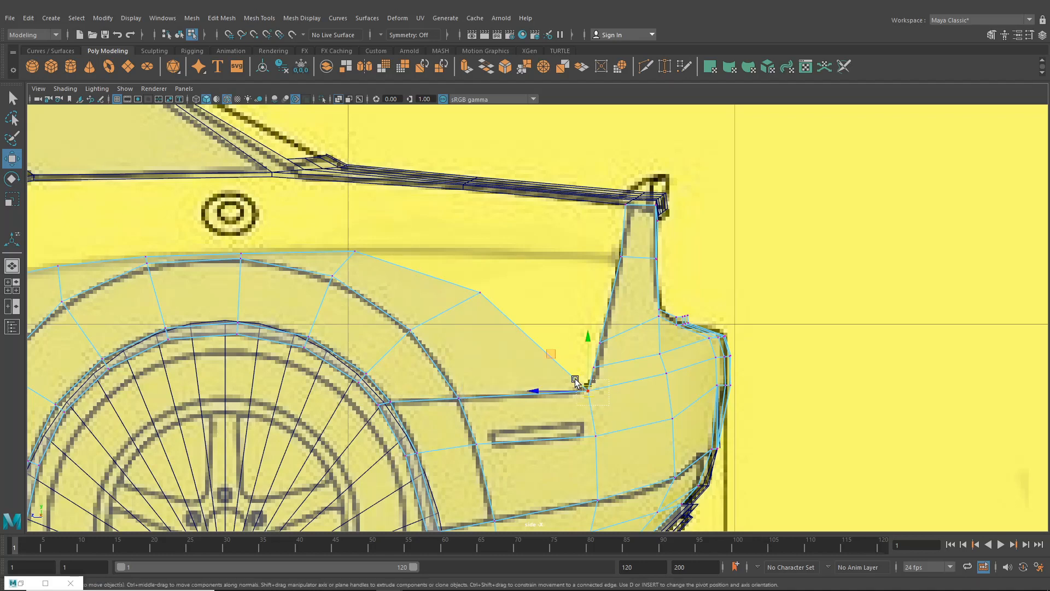
click(222, 18)
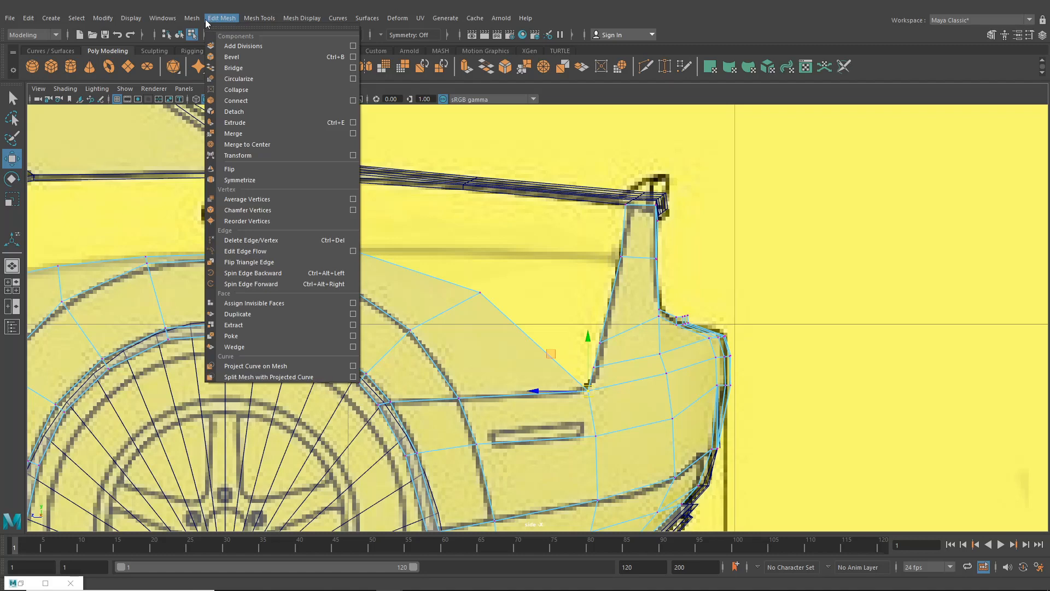
click(235, 133)
scroll(478, 332, down, 5)
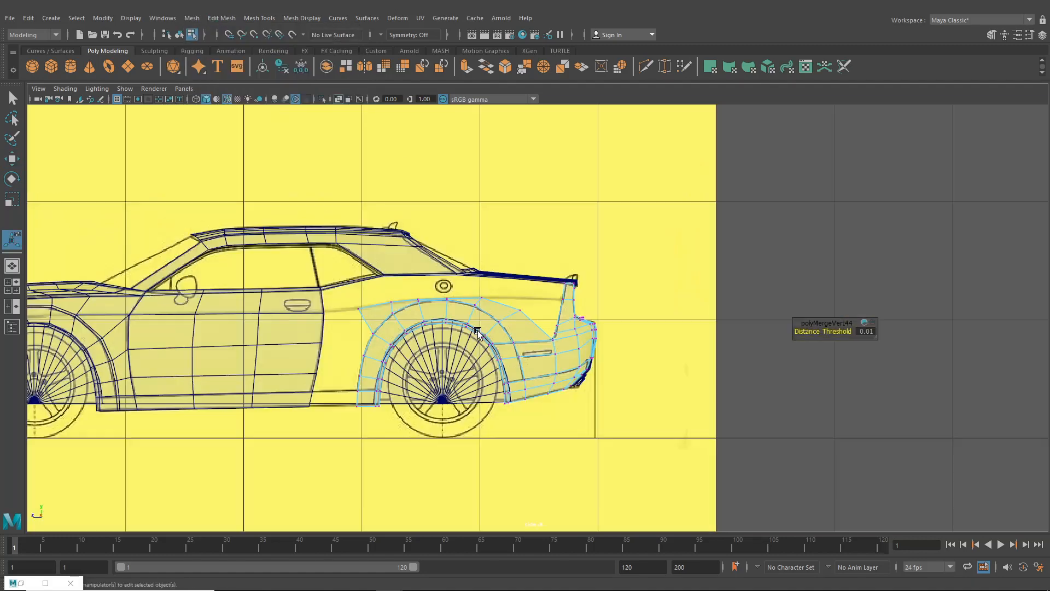
- Nudge the strip's second vertex from the front slightly forward along the blueprint's crease line
mouse_move(478, 332)
alt+middle_down()
mouse_move(566, 326)
mouse_move(467, 319)
mouse_move(510, 317)
alt+middle_up()
scroll(569, 323, up, 5)
scroll(487, 322, up, 3)
alt+middle_drag(417, 330, 514, 331)
alt+middle_drag(366, 325, 431, 328)
scroll(418, 323, up, 1)
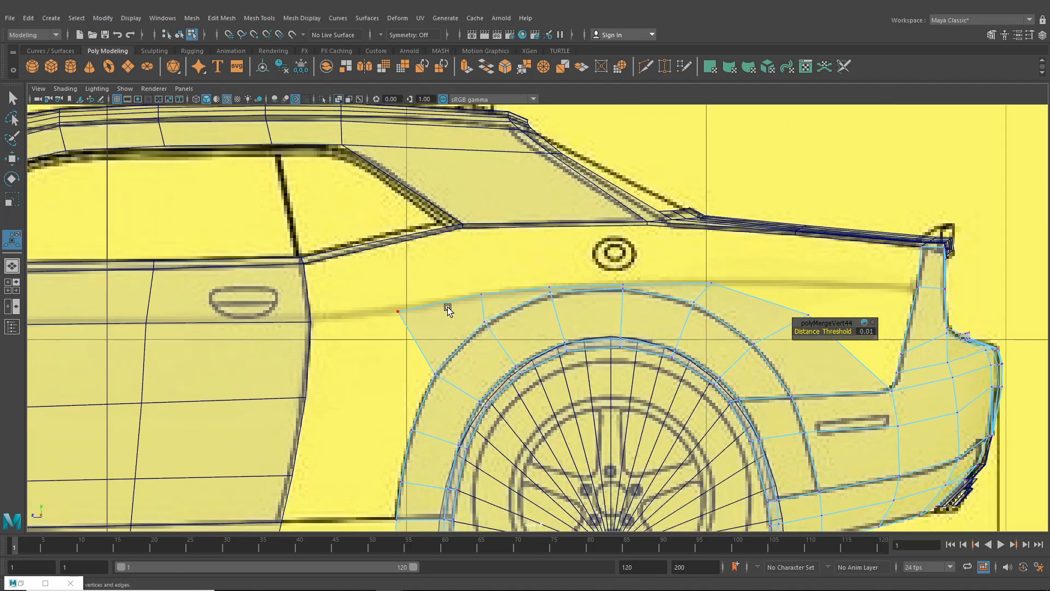
scroll(661, 312, up, 1)
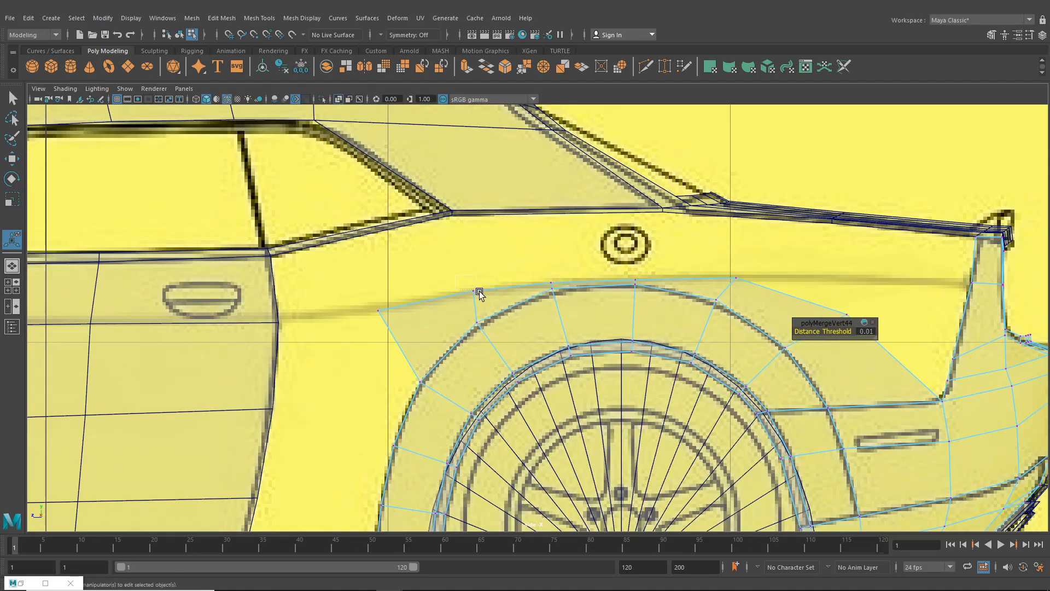
scroll(462, 263, up, 2)
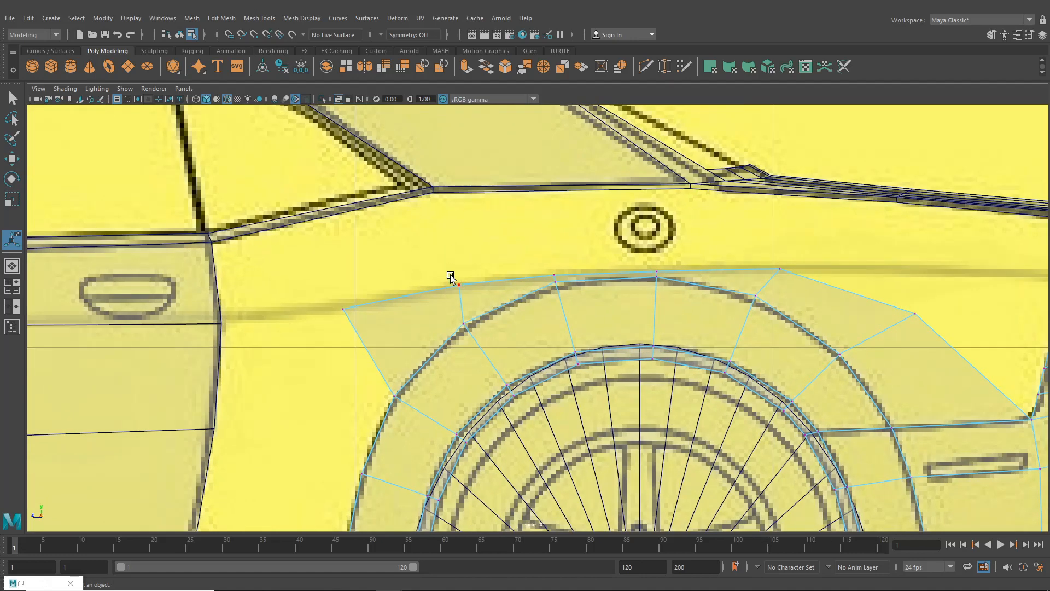
click(12, 158)
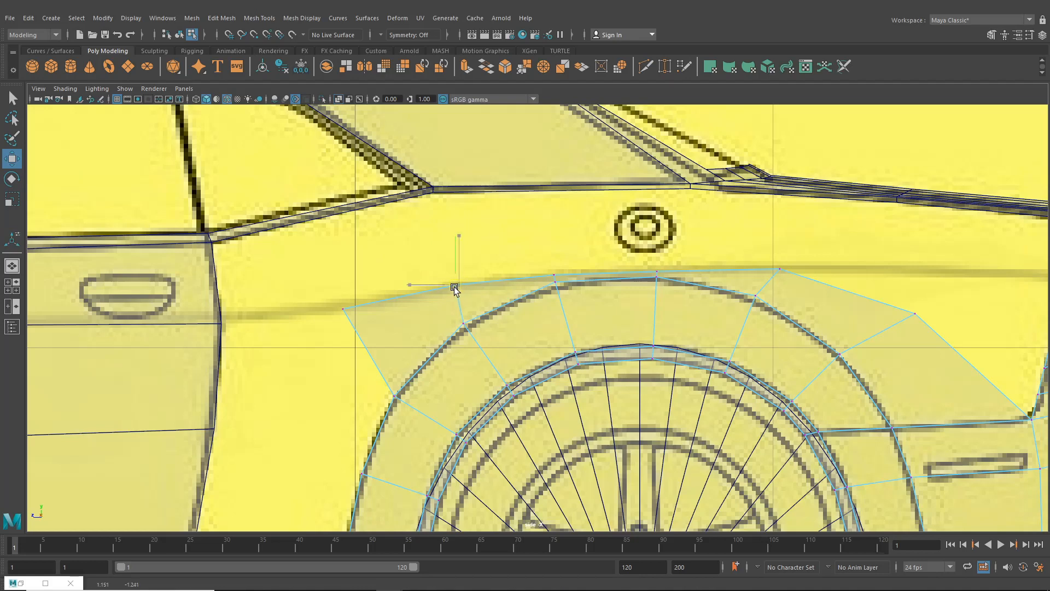
drag(456, 286, 447, 290)
alt+middle_drag(691, 320, 491, 311)
drag(575, 245, 586, 262)
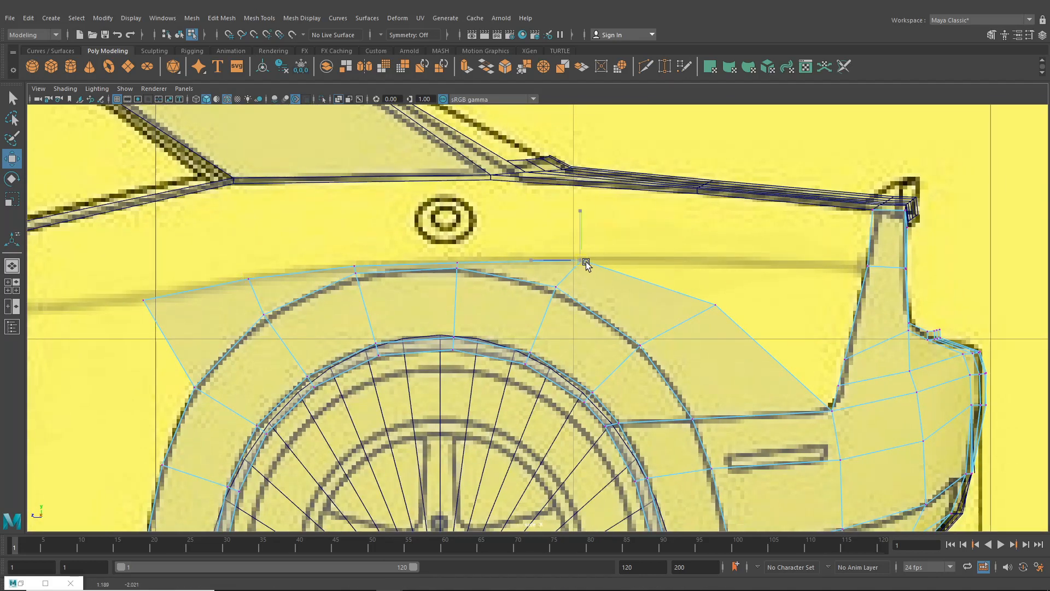
- Select the six upper vertices of the strip and shift them slightly along X to fit the top-view blueprint
drag(122, 283, 166, 314)
shift+drag(220, 259, 278, 291)
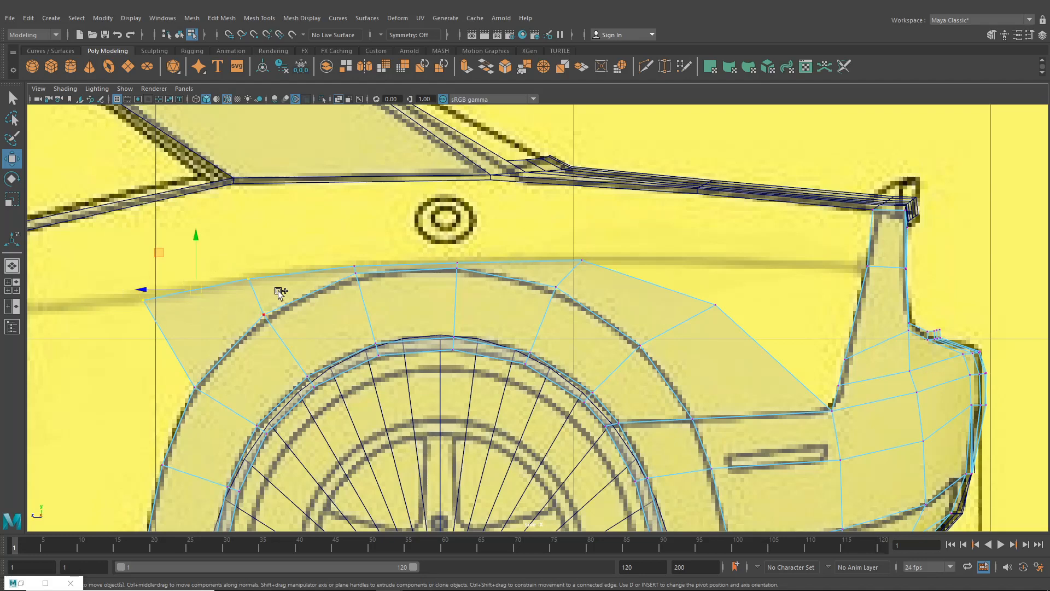
shift+click(355, 263)
shift+click(458, 263)
shift+click(580, 260)
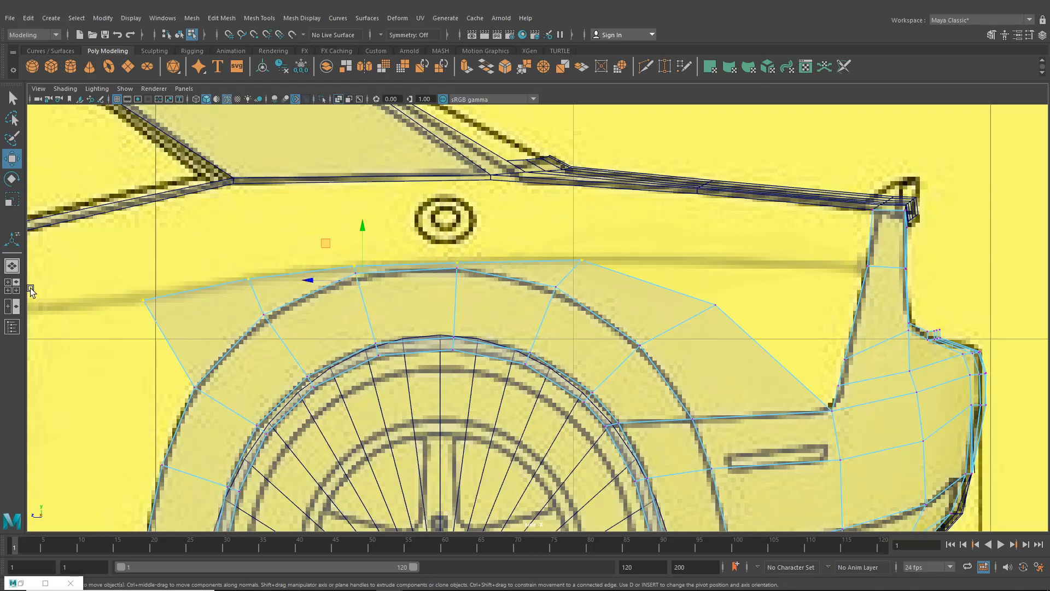
shift+click(714, 303)
click(12, 287)
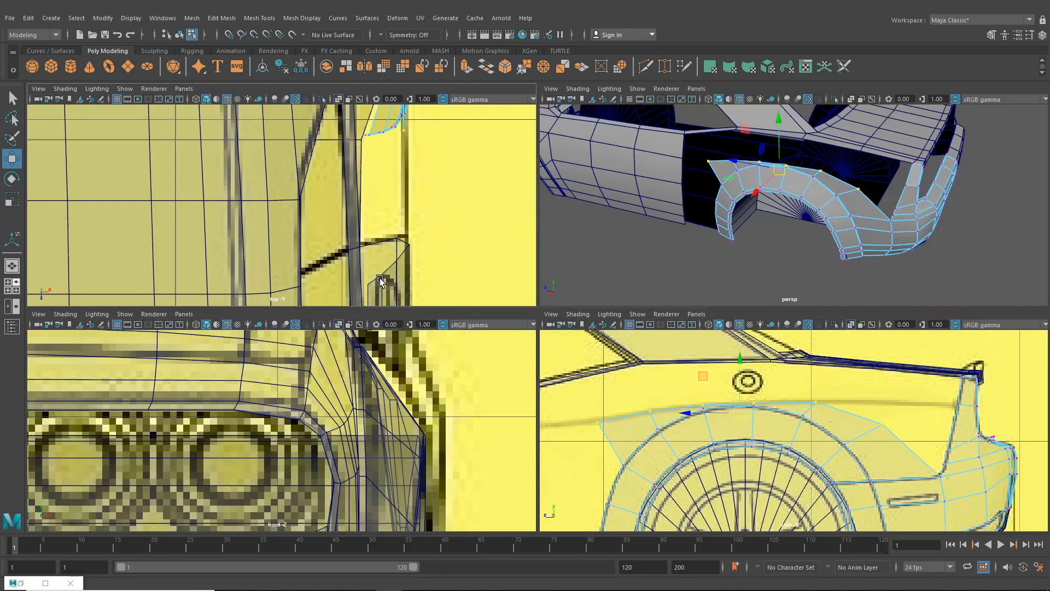
alt+middle_drag(402, 214, 399, 301)
alt+middle_drag(409, 127, 409, 227)
alt+middle_drag(416, 202, 422, 323)
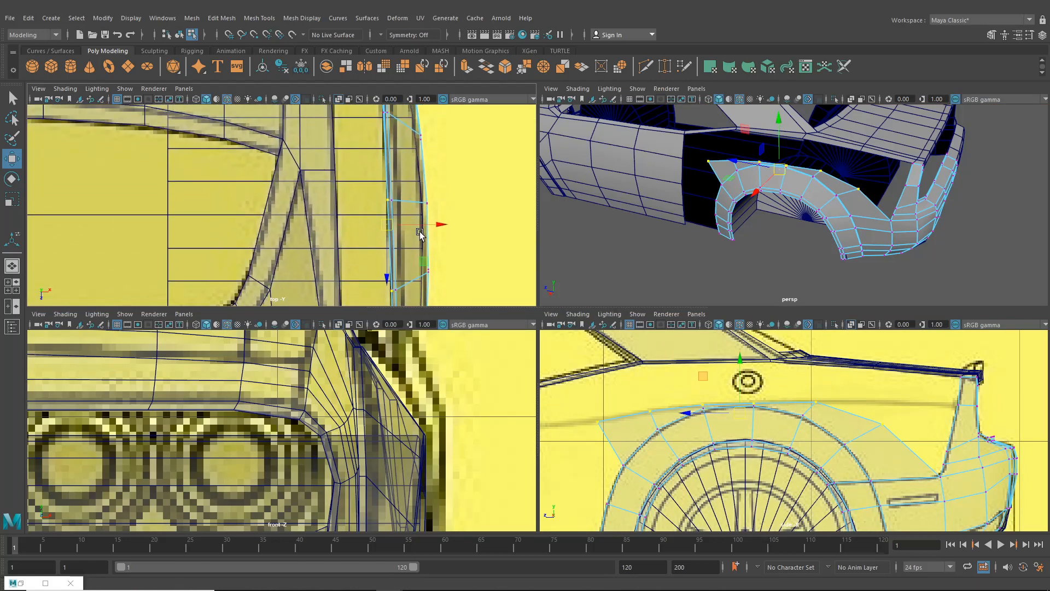
alt+middle_drag(420, 232, 420, 241)
drag(444, 234, 442, 234)
scroll(461, 232, down, 6)
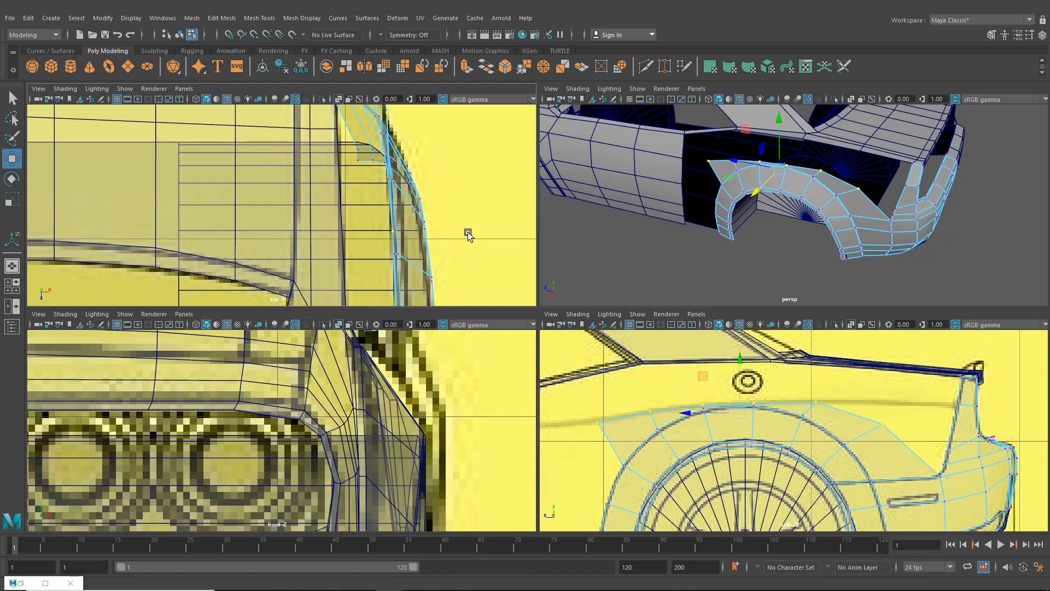
alt+middle_drag(468, 289, 468, 197)
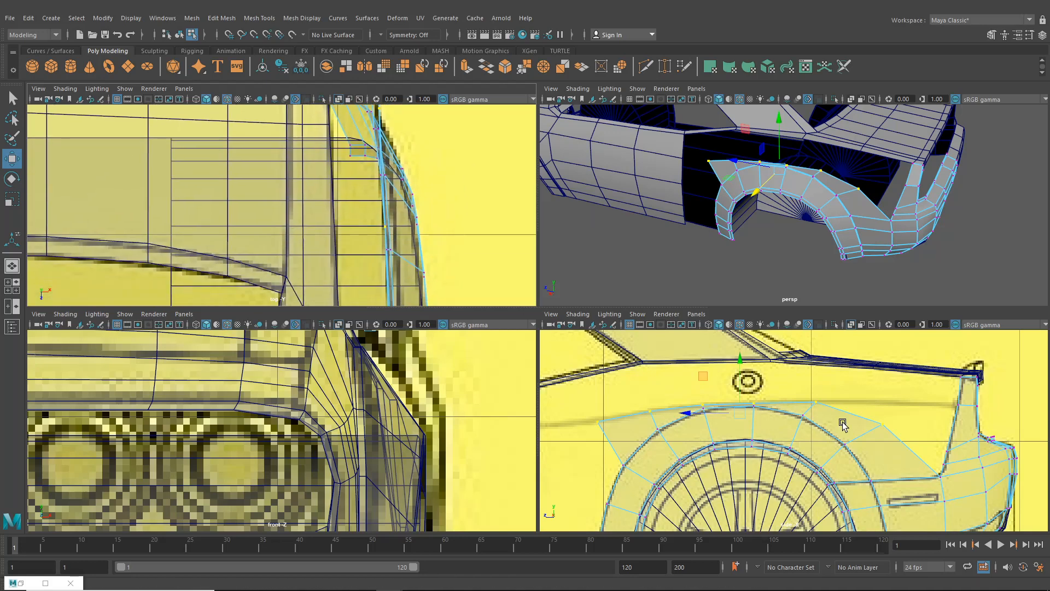
- Extrude the four front upper edges of the strip upward along the world Y axis toward the window line
alt+drag(809, 219, 842, 184)
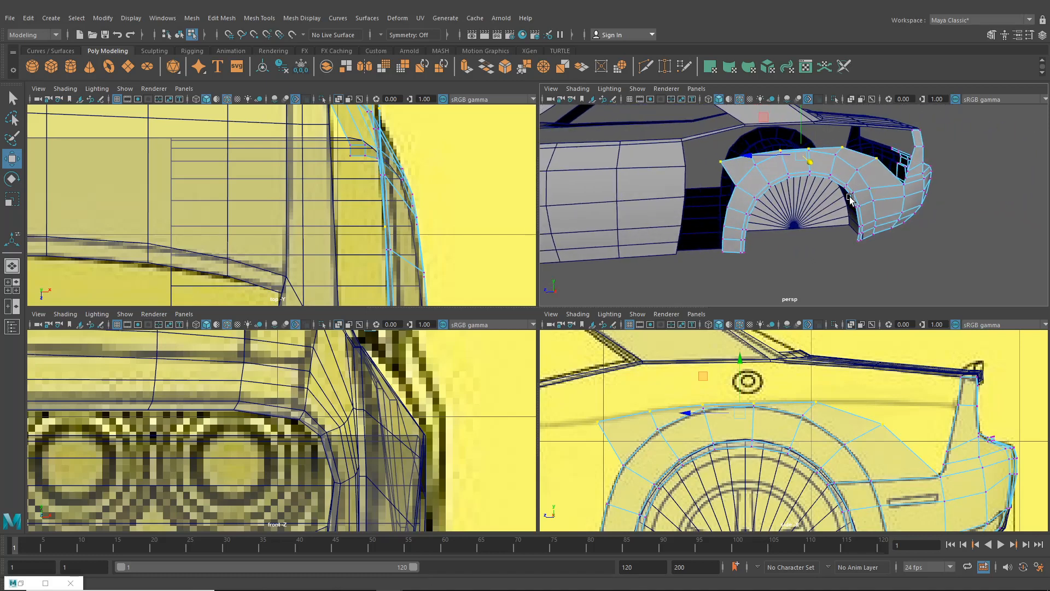
alt+middle_drag(842, 183, 817, 210)
scroll(807, 207, up, 5)
right_drag(794, 177, 796, 147)
alt+middle_drag(764, 167, 786, 202)
double_click(626, 190)
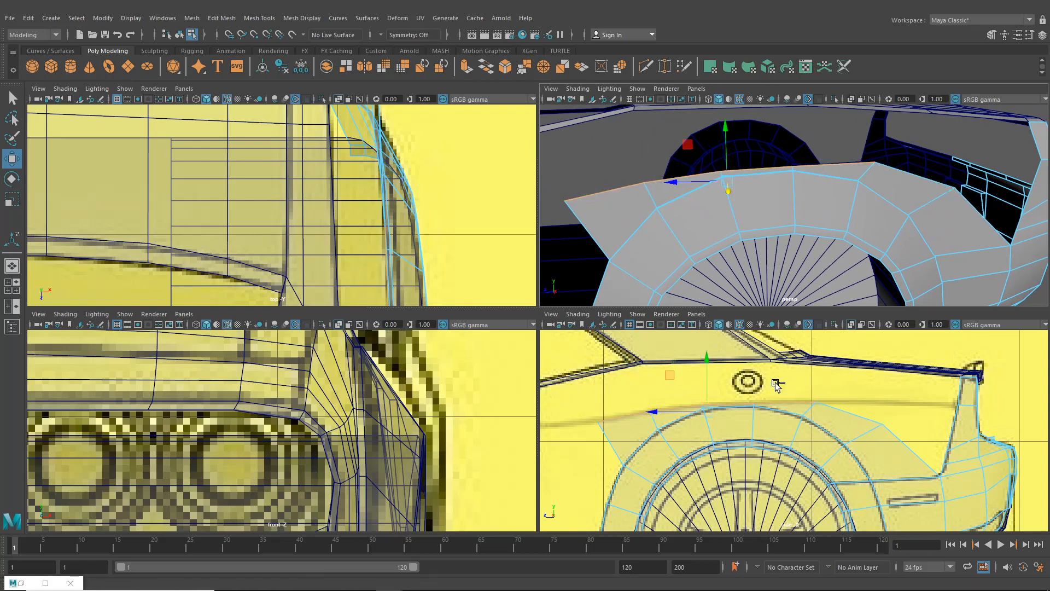
key(ctrl+e)
alt+drag(745, 204, 834, 150)
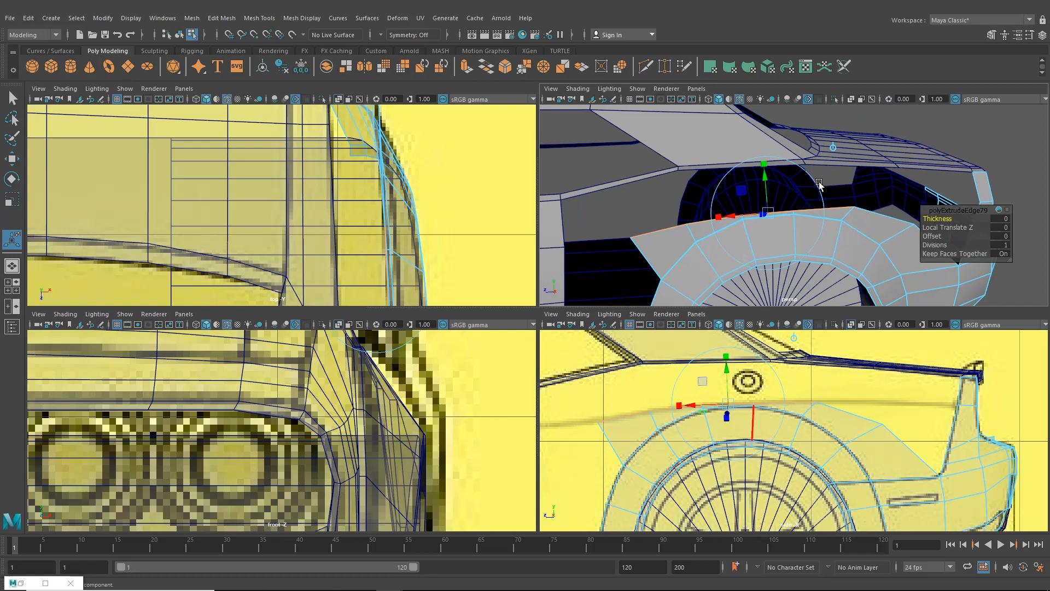
click(834, 147)
drag(746, 188, 745, 156)
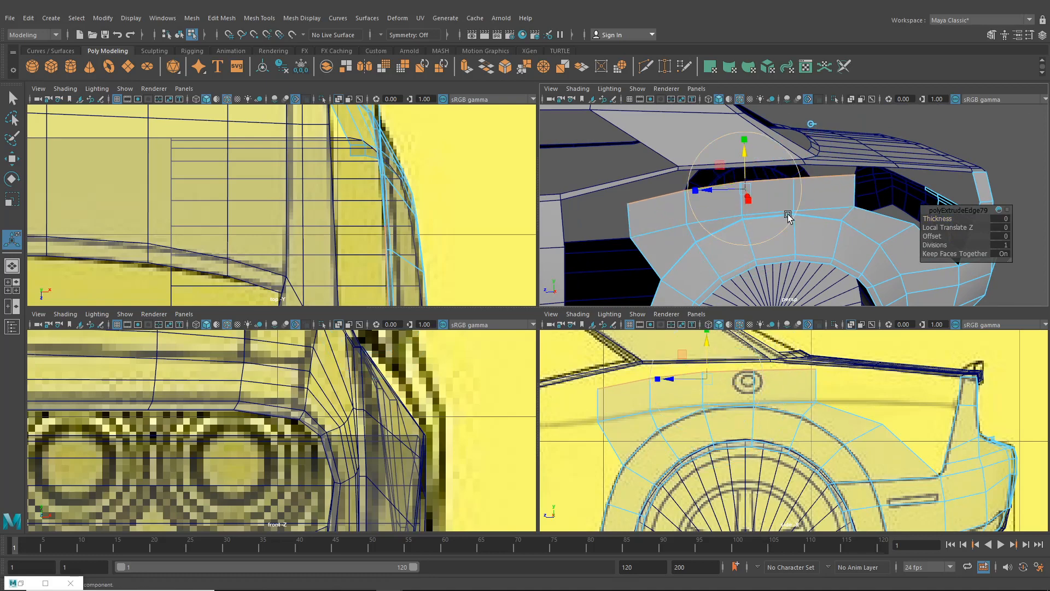
alt+drag(788, 216, 748, 286)
key(space)
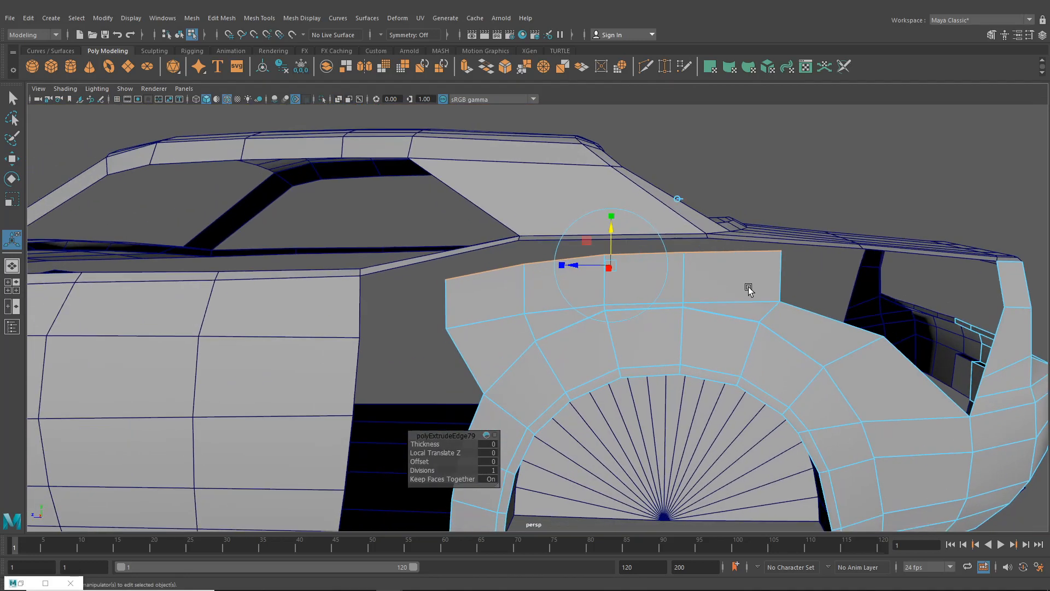
- Snap the strip's second and fourth upper vertices onto the main body's corners at the front and rear of the C-pillar base
click(525, 279)
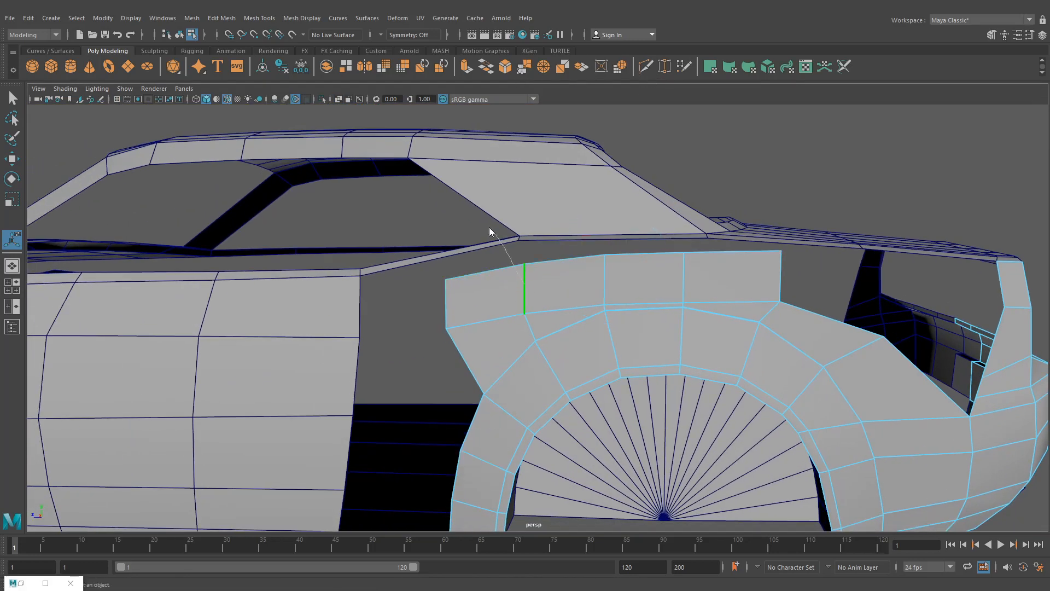
right_drag(459, 222, 495, 253)
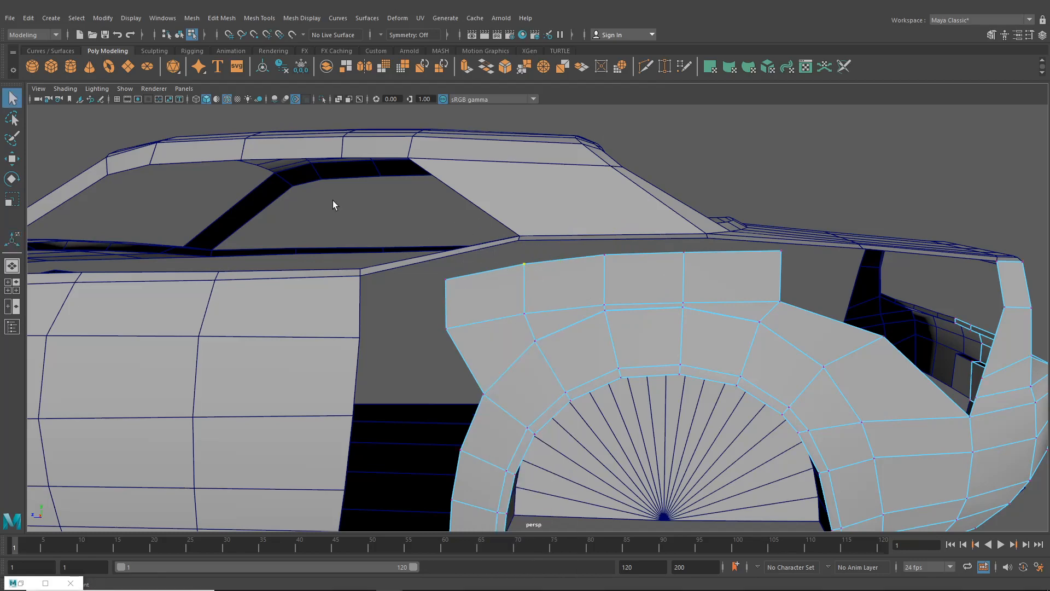
click(11, 163)
alt+drag(398, 164, 426, 234)
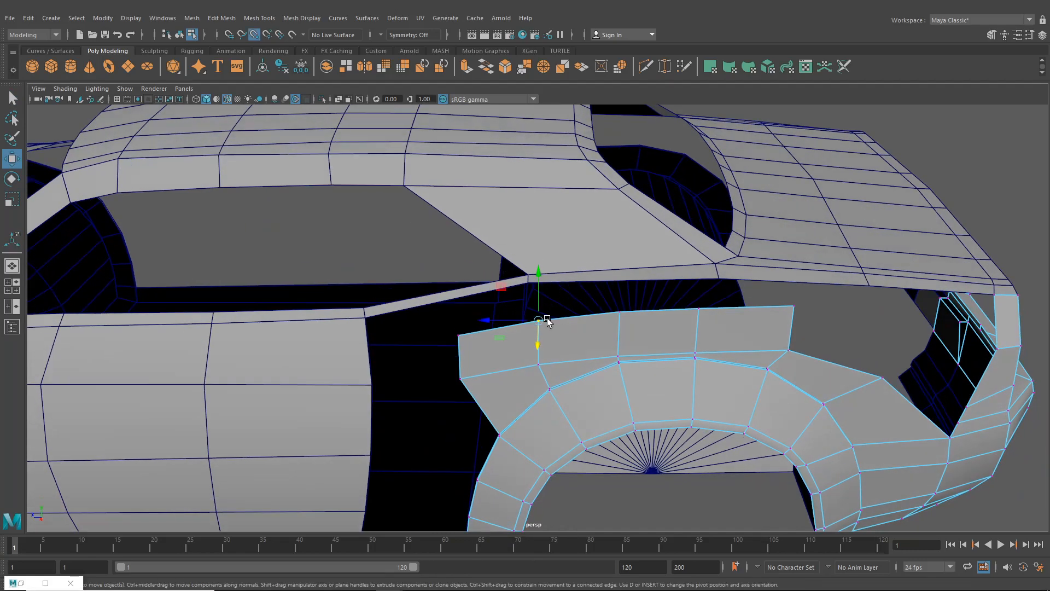
drag(547, 317, 528, 285)
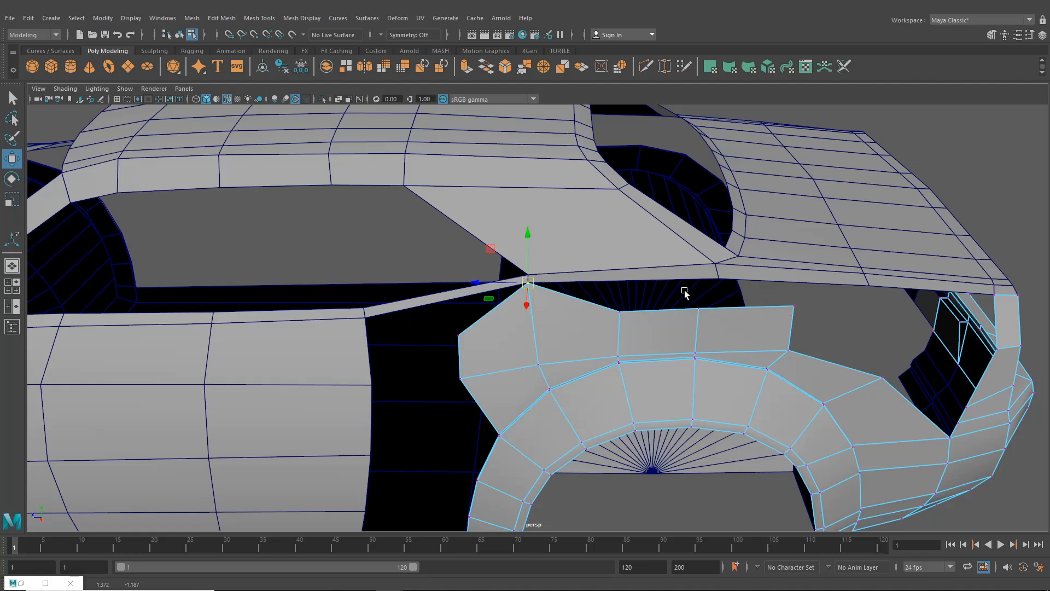
click(698, 309)
drag(699, 321, 415, 139)
- Insert an edge loop through the middle of the C-pillar and across the roof of the main body mesh
click(259, 18)
mouse_move(302, 18)
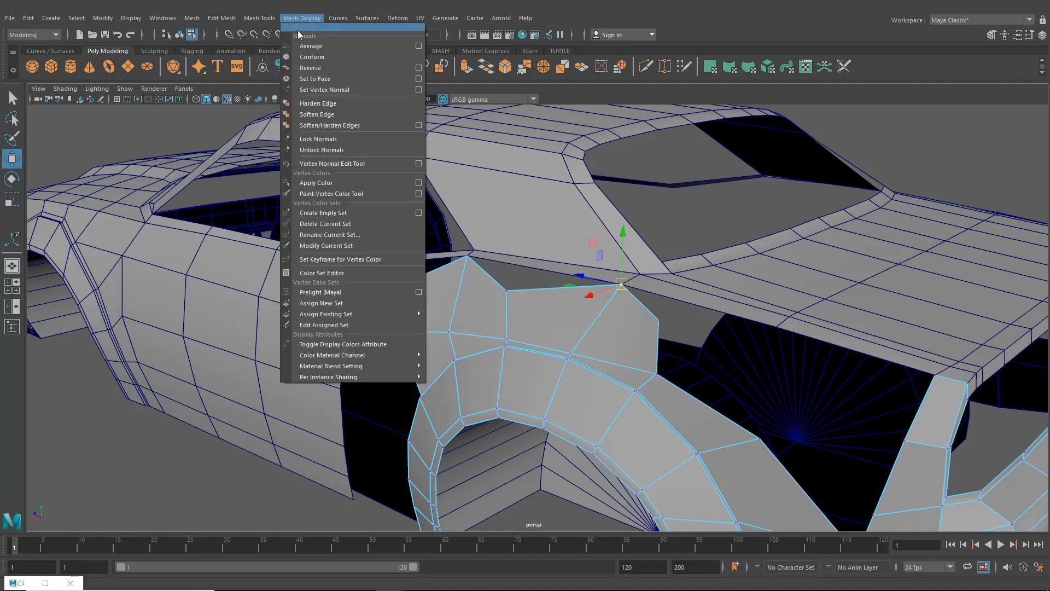
click(277, 101)
click(571, 166)
alt+drag(574, 166, 552, 190)
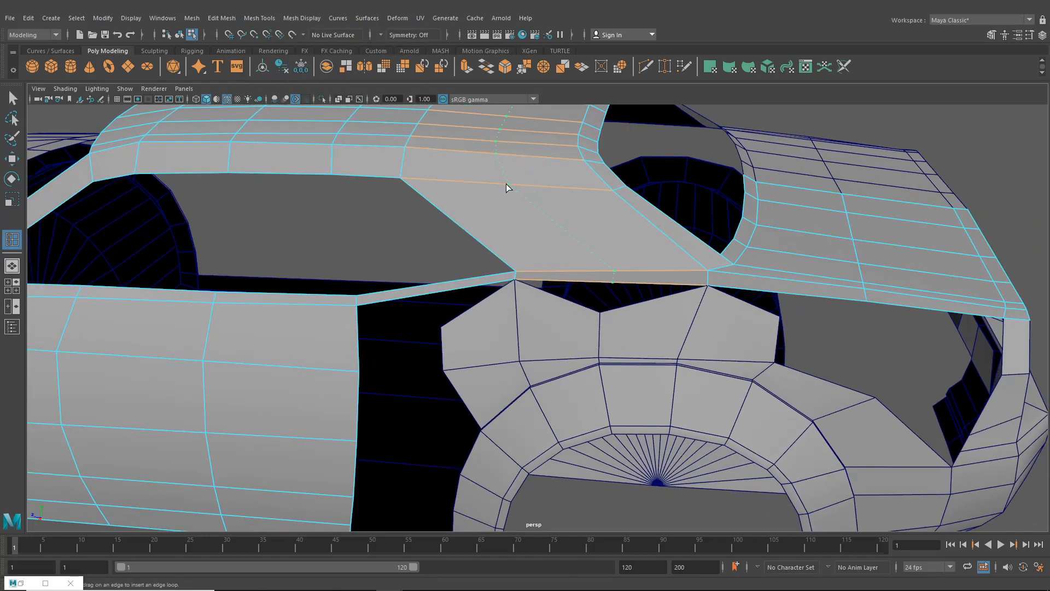
alt+drag(498, 186, 506, 166)
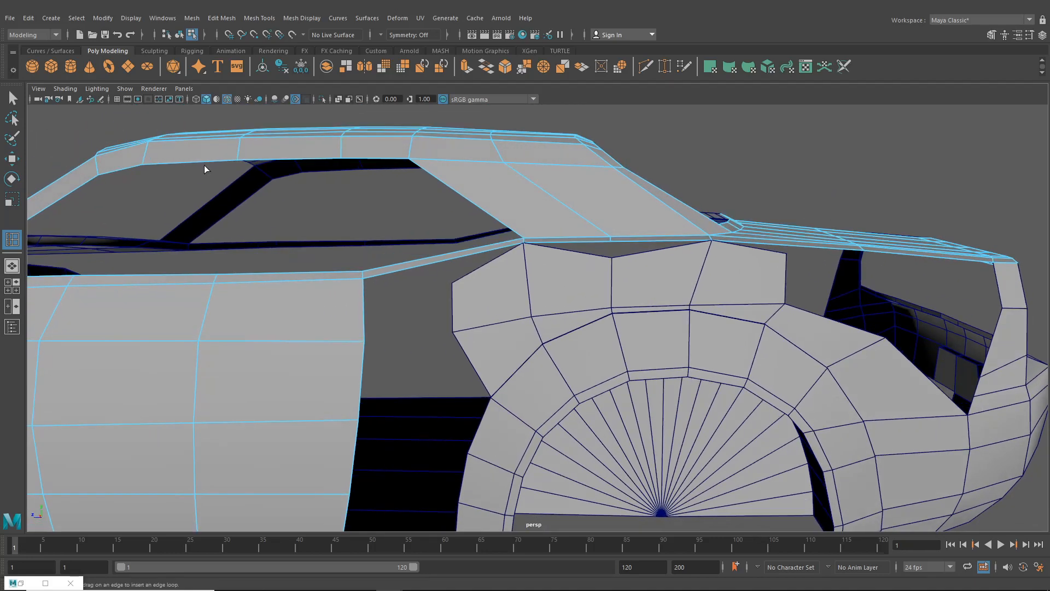
- Snap the strip's middle upper vertex onto the lower end of the new loop at the C-pillar base
click(12, 160)
alt+middle_drag(493, 151, 513, 169)
drag(570, 141, 595, 309)
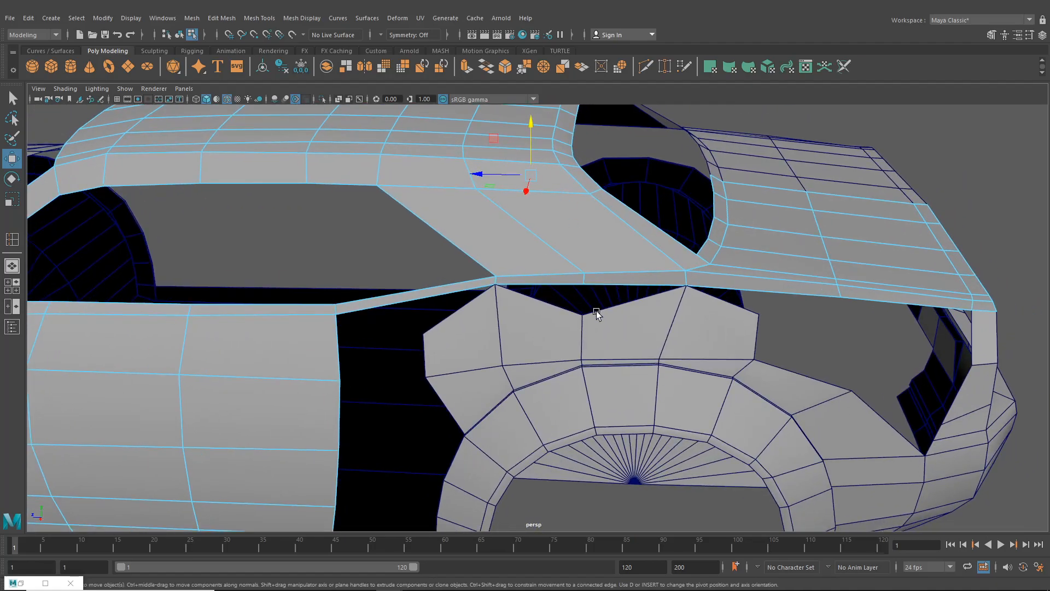
click(597, 312)
right_drag(599, 317, 555, 280)
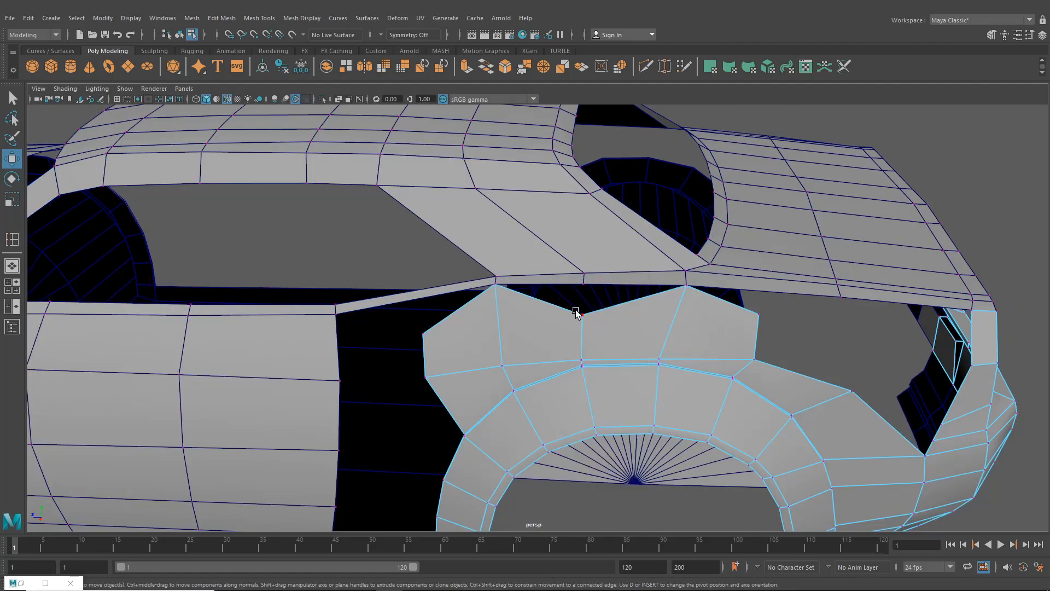
click(583, 315)
drag(581, 316, 627, 272)
- Insert an edge loop across the trunk lid just behind the C-pillar and check its position against the side blueprint
click(629, 235)
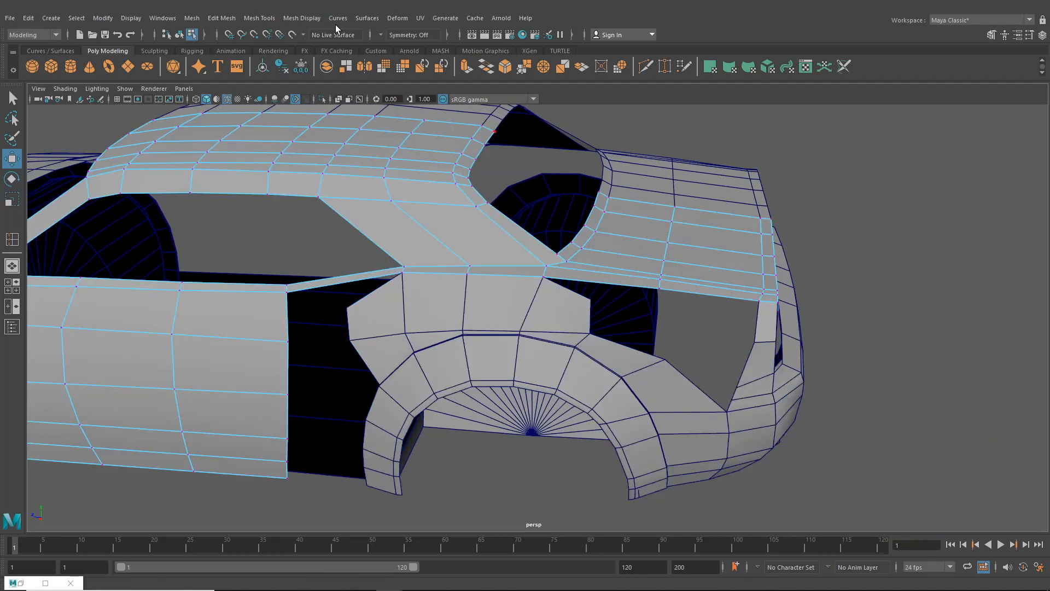
click(302, 17)
click(290, 99)
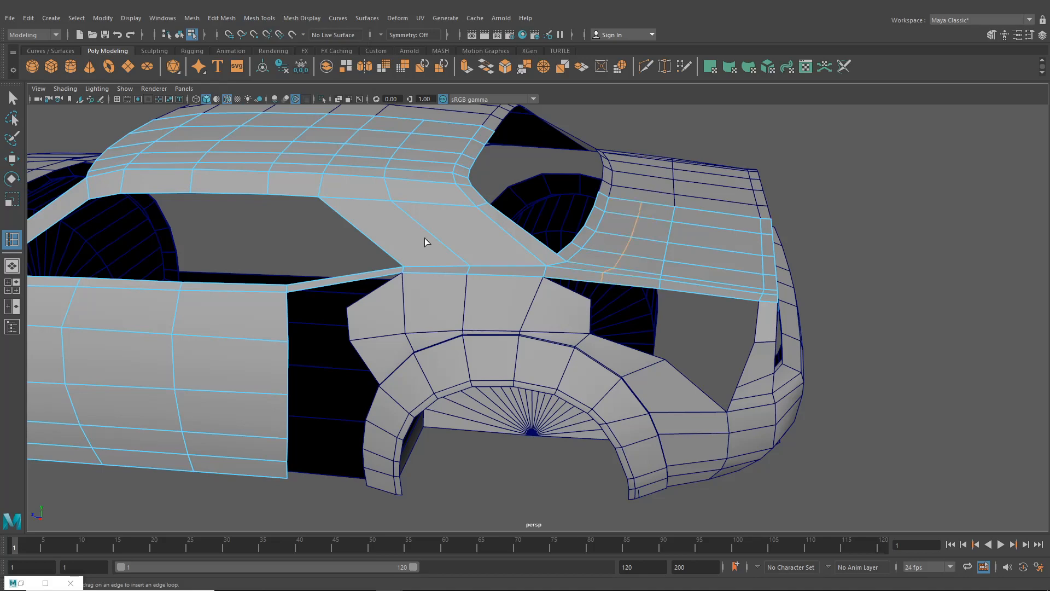
scroll(654, 229, up, 5)
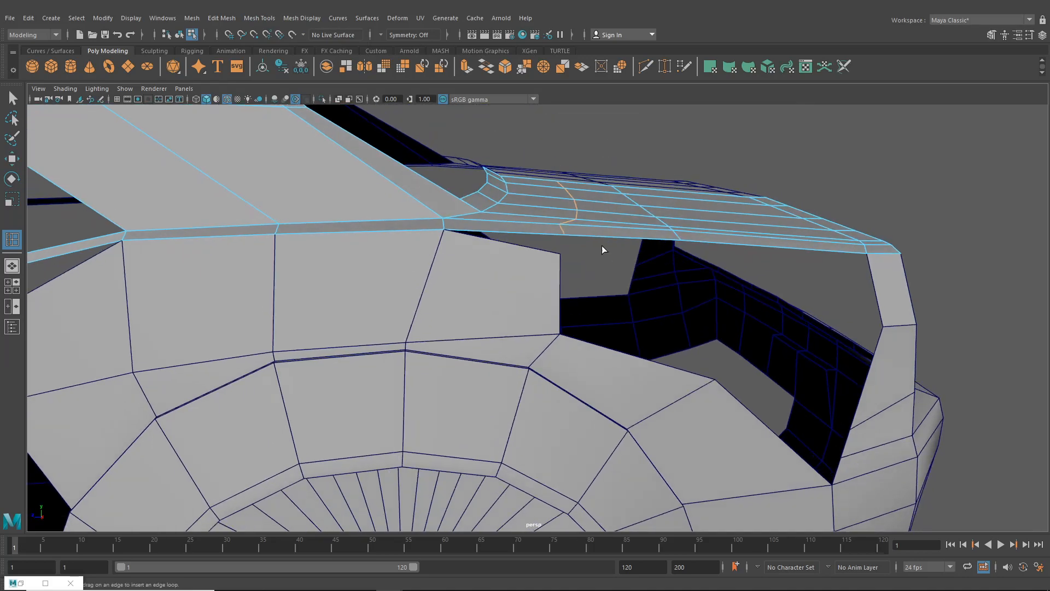
click(11, 159)
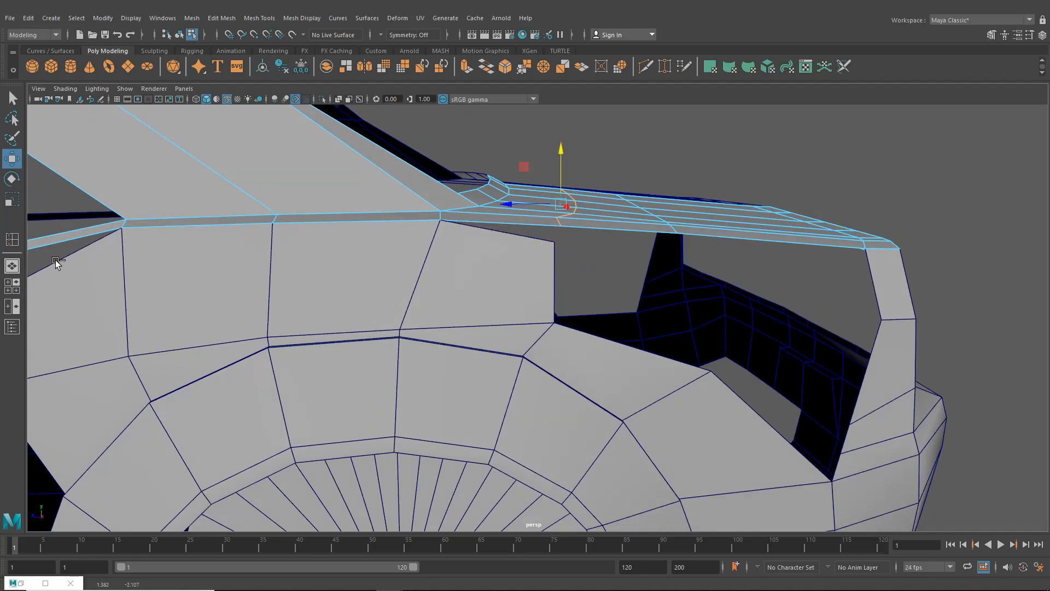
click(15, 287)
key(space)
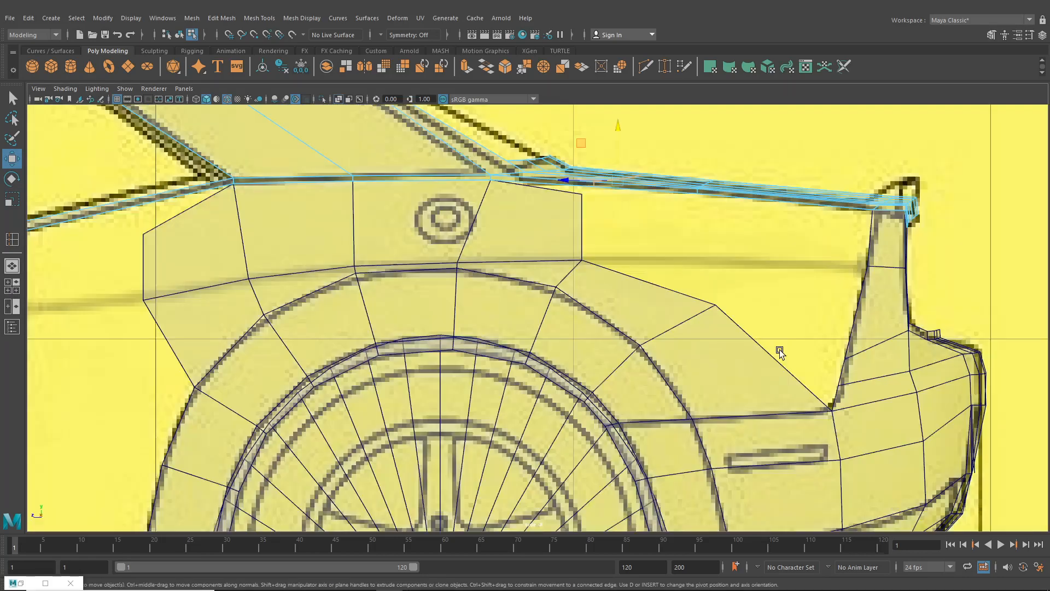
scroll(697, 400, up, 3)
scroll(682, 386, up, 4)
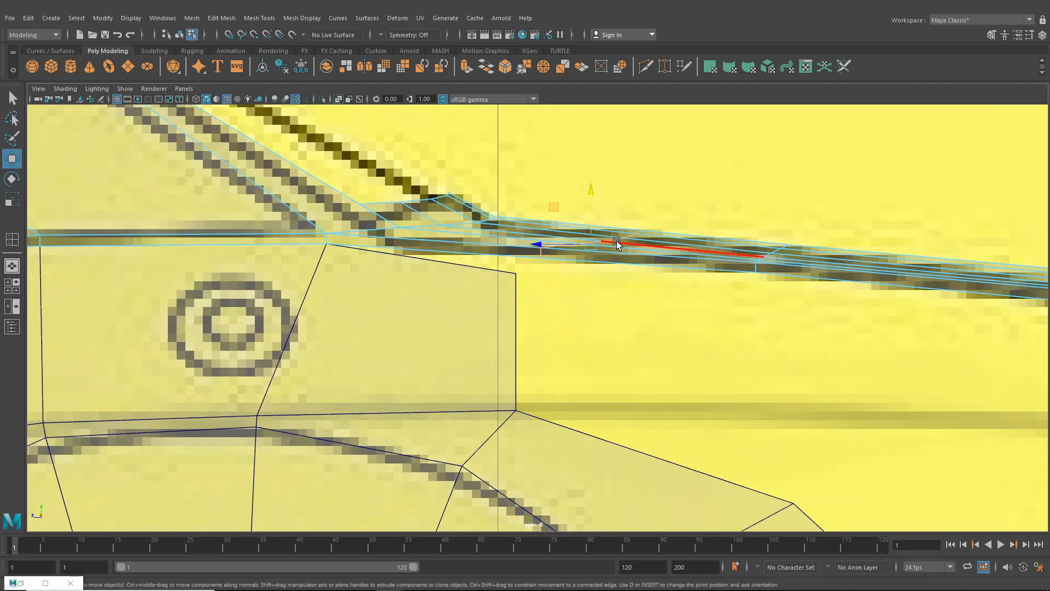
scroll(610, 249, up, 2)
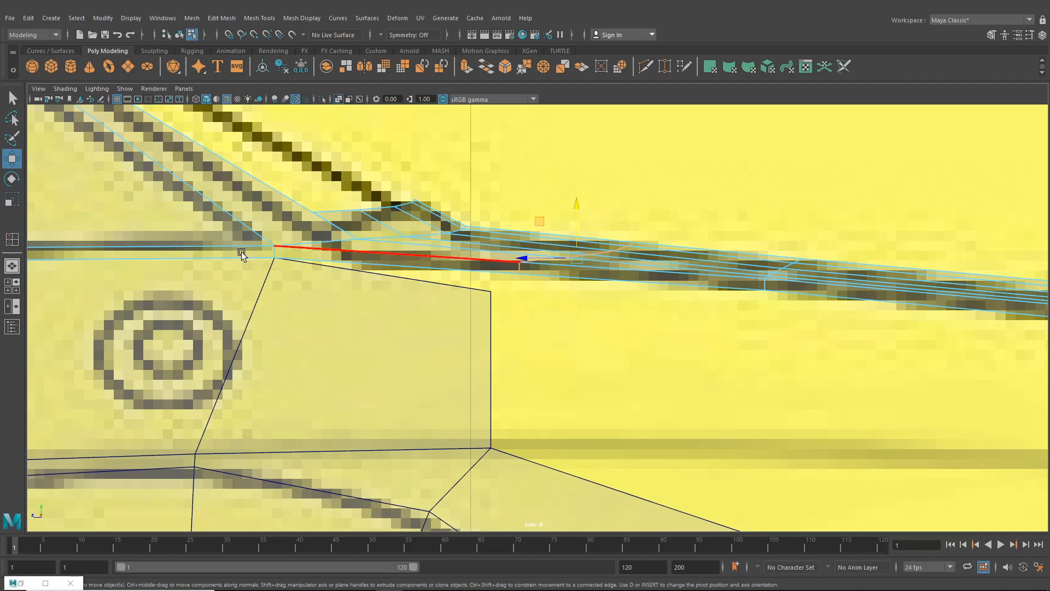
- Snap the quarter panel's rear upper vertex onto the lower end of the trunk lid's new edge loop
click(12, 266)
alt+drag(504, 285, 513, 313)
click(518, 332)
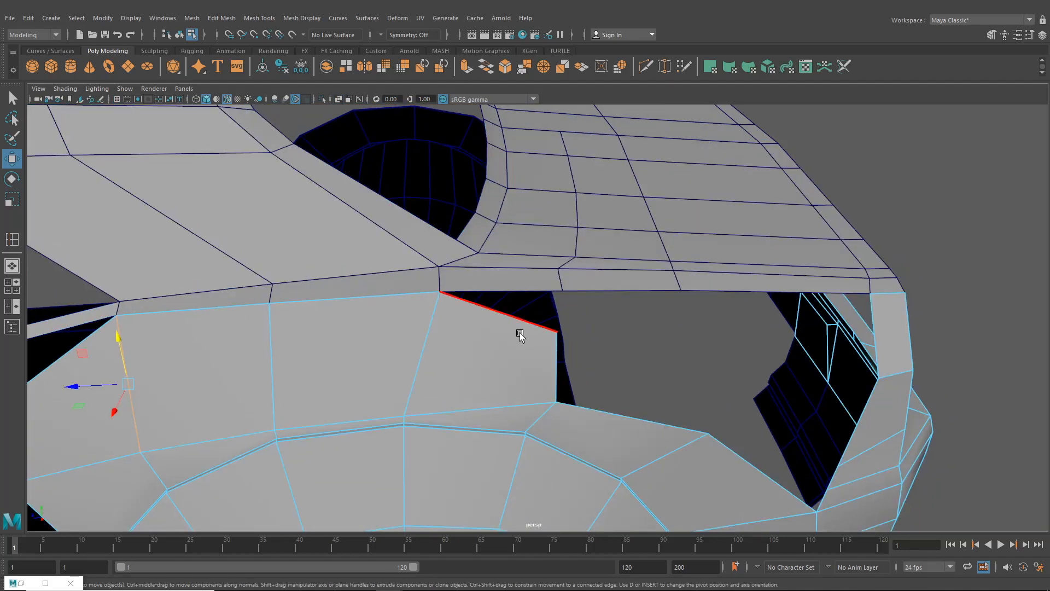
right_drag(523, 326, 483, 279)
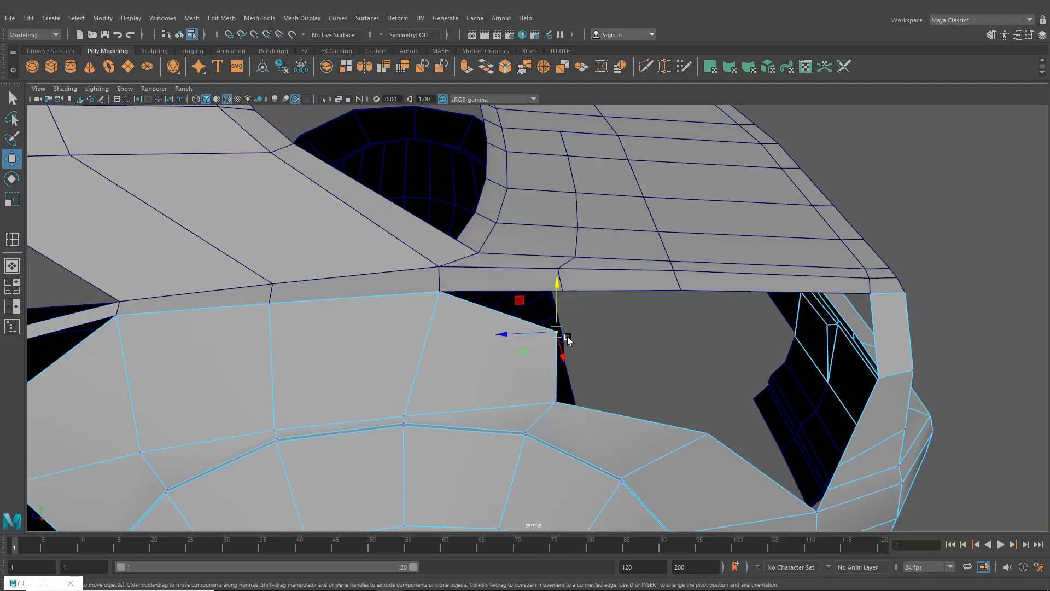
drag(557, 330, 672, 312)
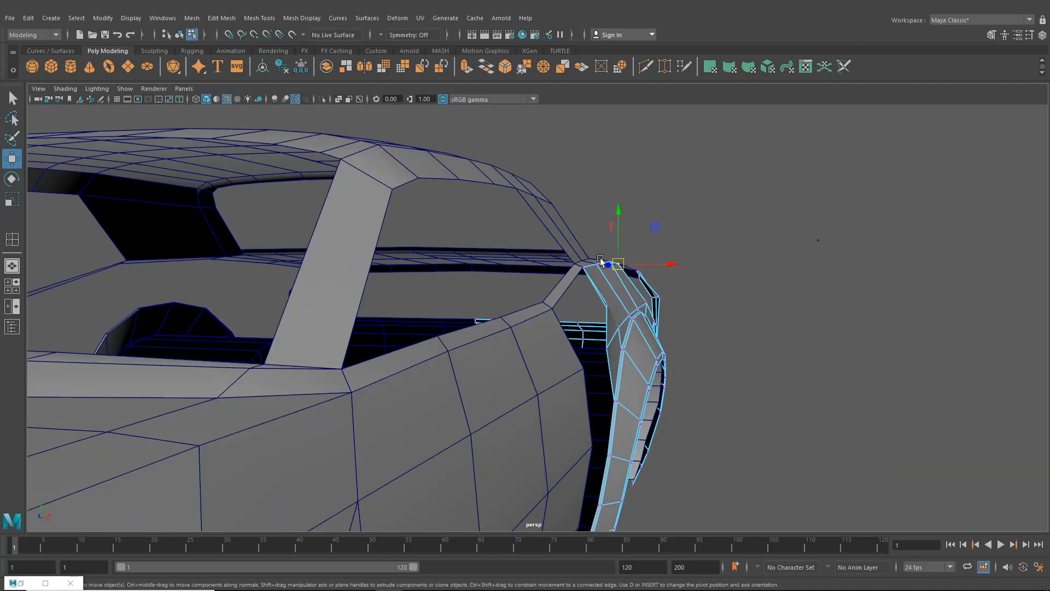
alt+drag(600, 261, 384, 244)
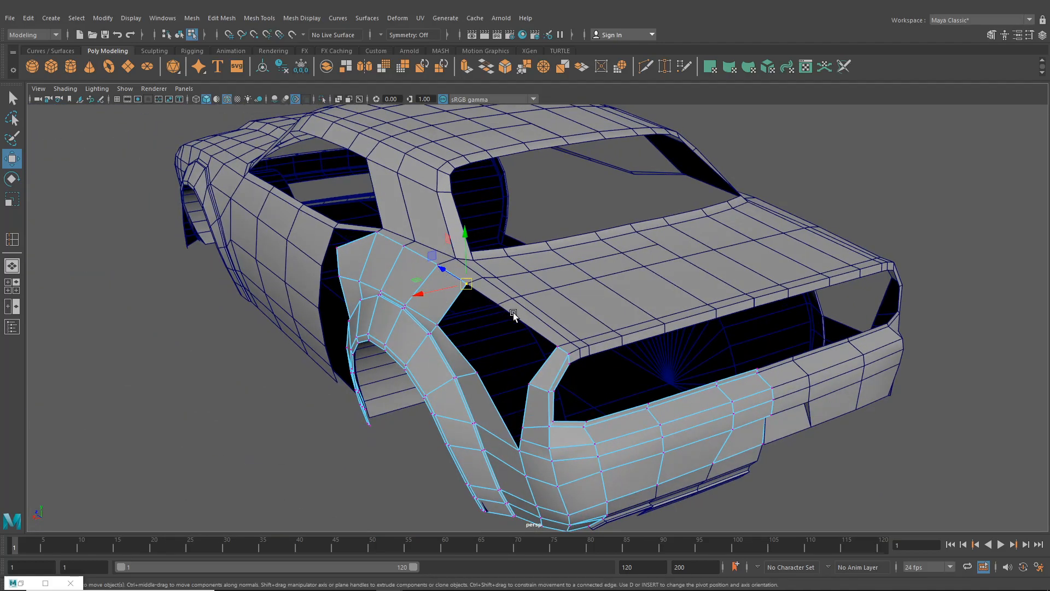
- Insert an edge loop midway along the thin sill strip below the rear side window
alt+drag(452, 289, 582, 289)
alt+middle_drag(582, 289, 711, 279)
click(259, 18)
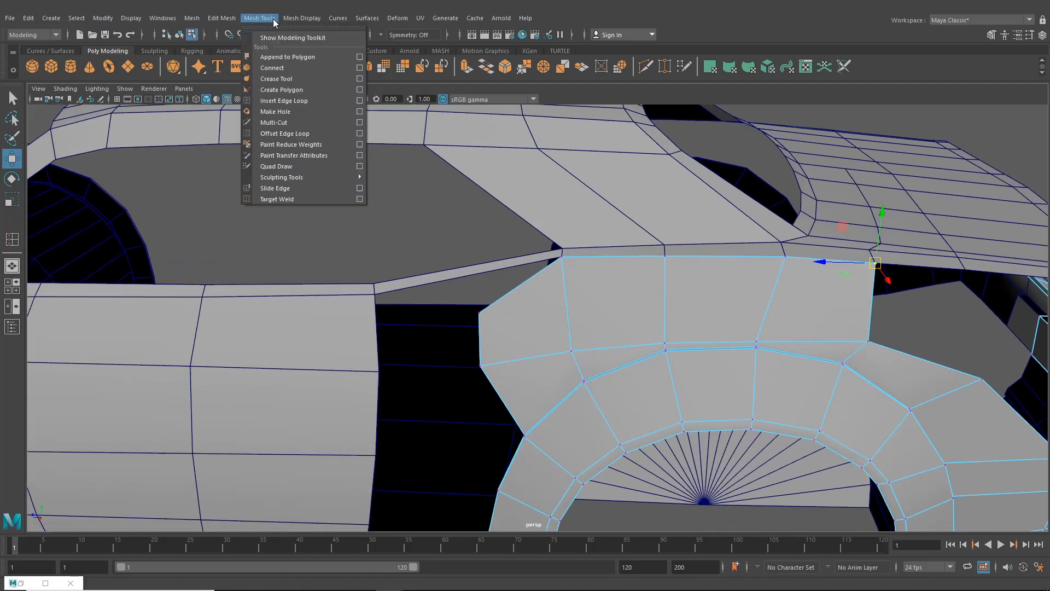
click(290, 101)
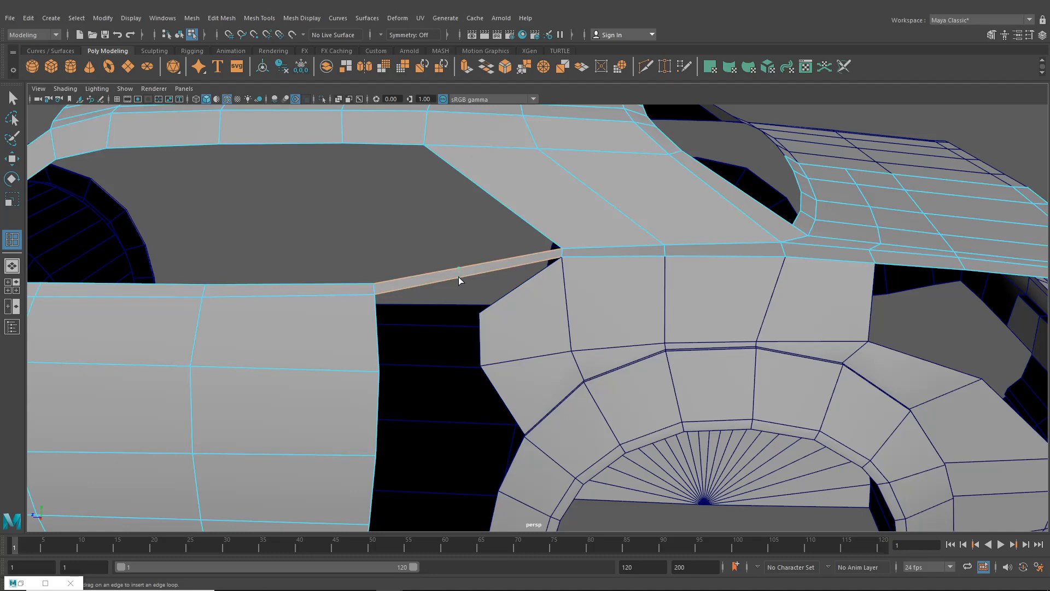
- Raise the sill strip's new loop slightly in the side view to follow the blueprint's window line
click(12, 284)
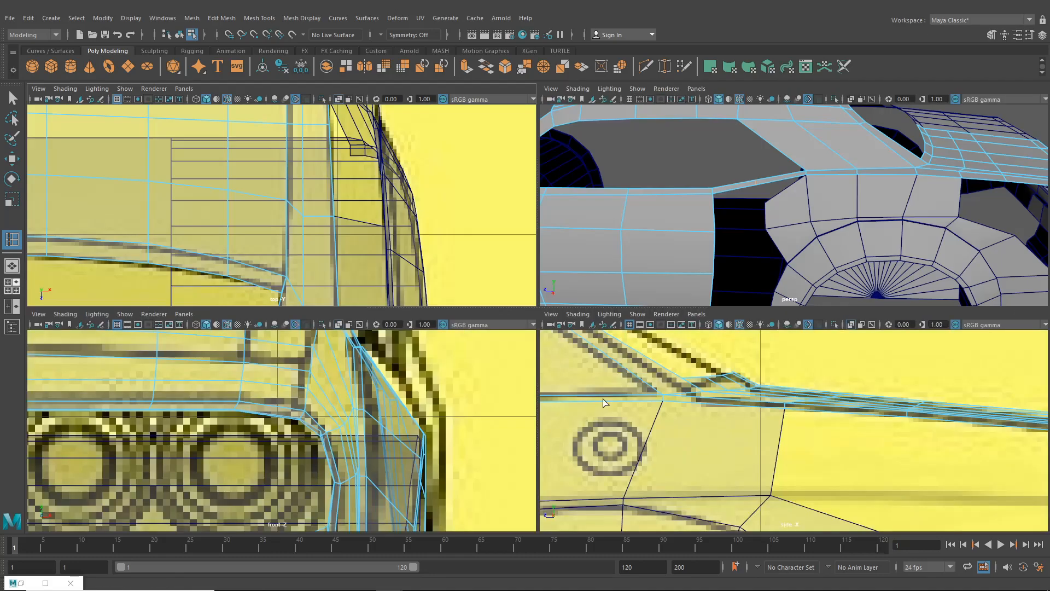
key(space)
click(13, 158)
scroll(566, 297, down, 5)
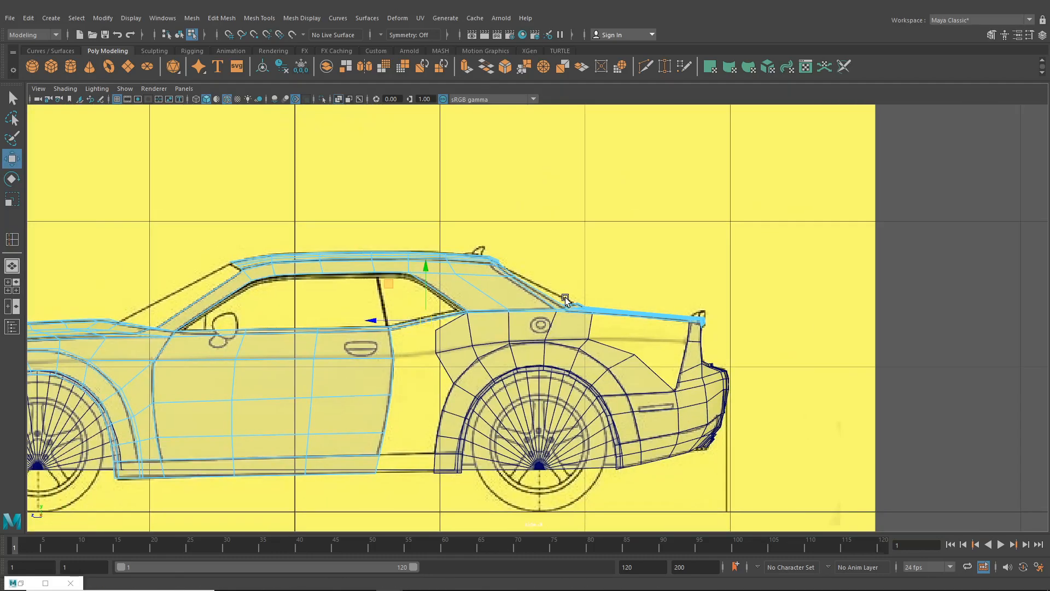
scroll(591, 298, up, 5)
scroll(559, 300, up, 4)
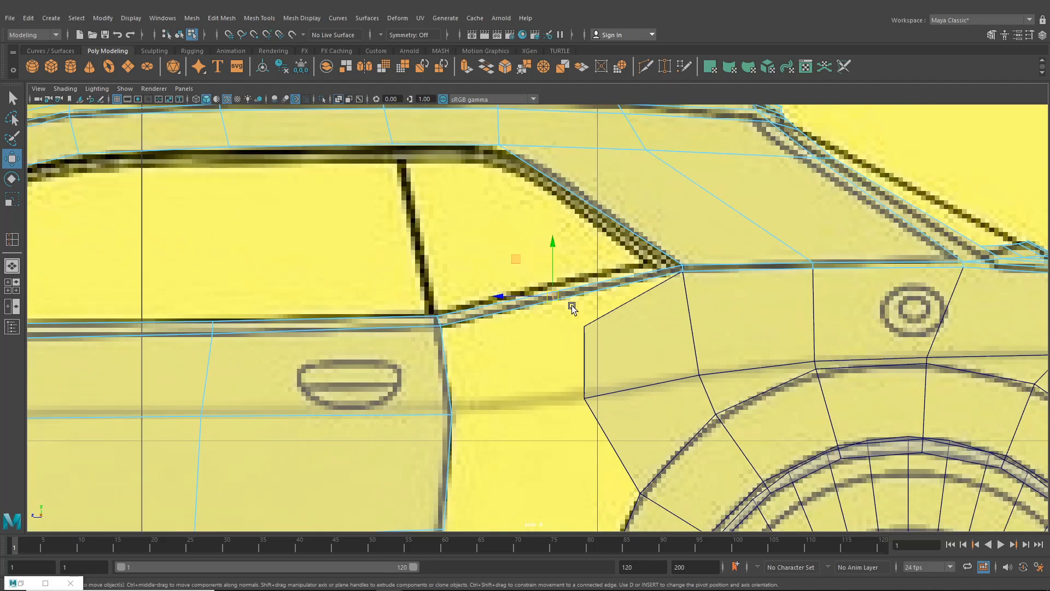
drag(561, 288, 565, 278)
- Shift the sill strip's new loop slightly outward along X to match the top-view blueprint
click(13, 286)
alt+middle_drag(340, 253, 335, 120)
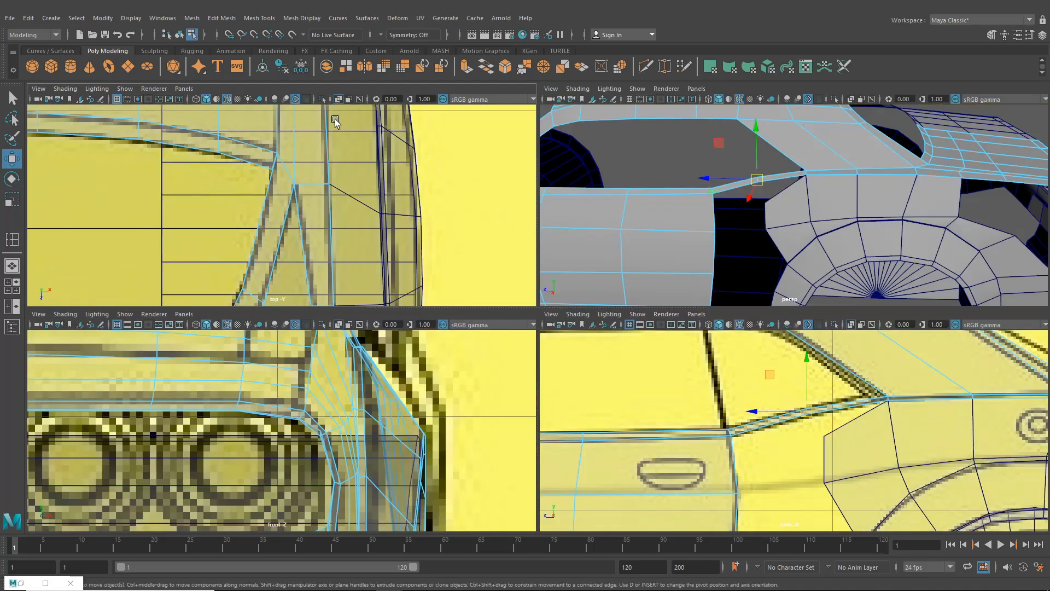
alt+middle_drag(369, 268, 369, 115)
alt+middle_drag(376, 206, 384, 105)
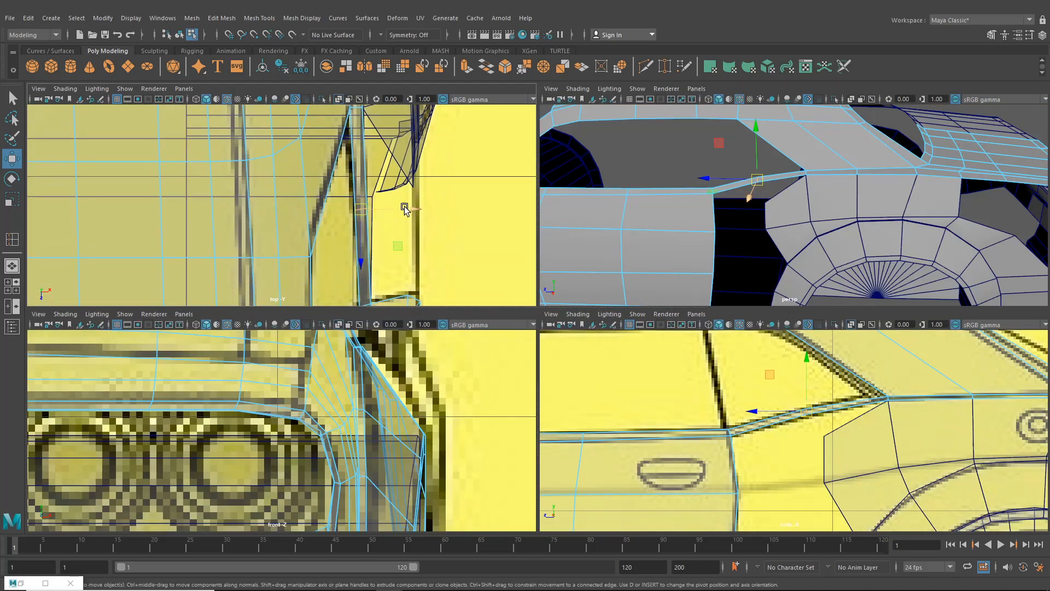
drag(408, 209, 408, 209)
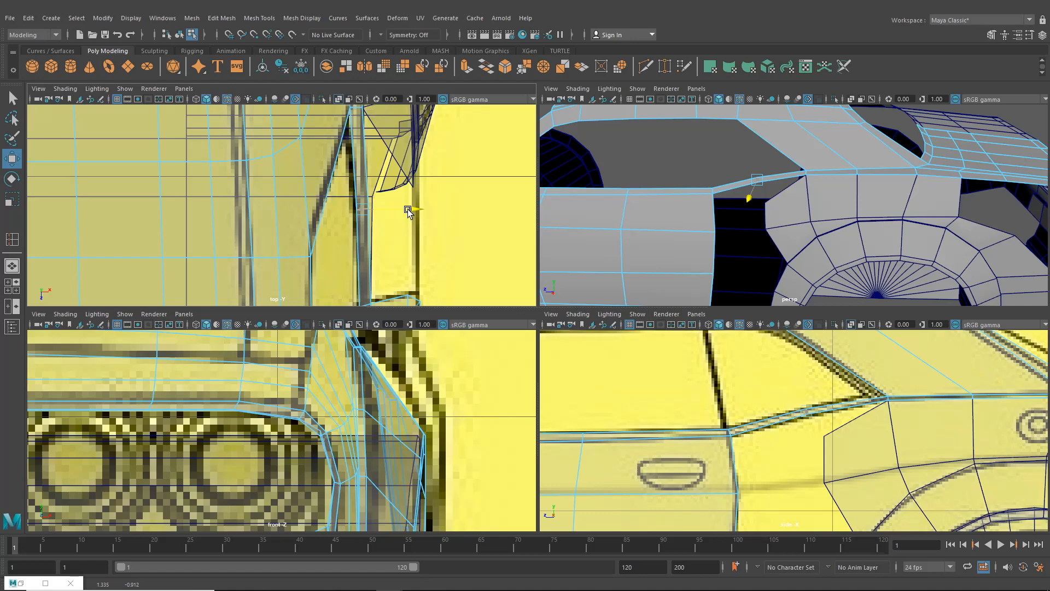
alt+middle_drag(403, 251, 407, 216)
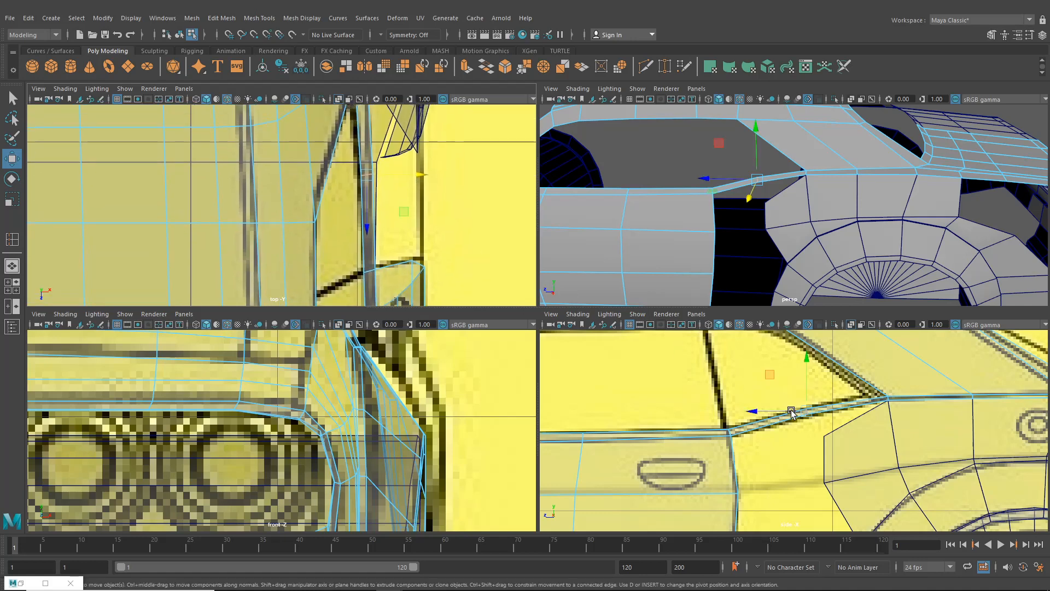
- Snap the quarter panel's front upper vertex onto the lower vertex of the sill strip's new loop
click(846, 438)
right_drag(851, 277, 783, 283)
click(824, 436)
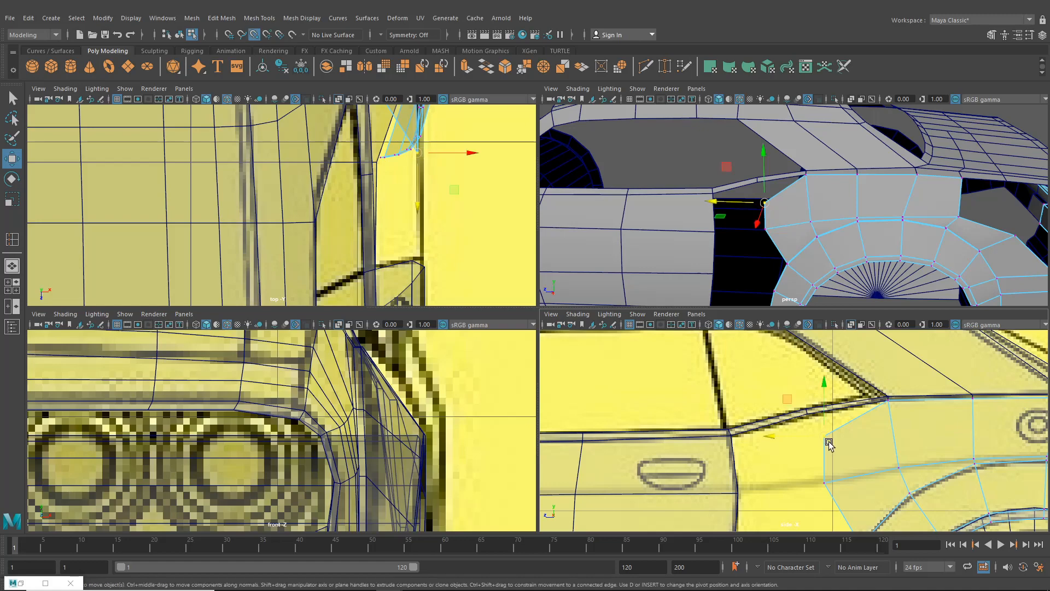
middle_drag(829, 442, 813, 432)
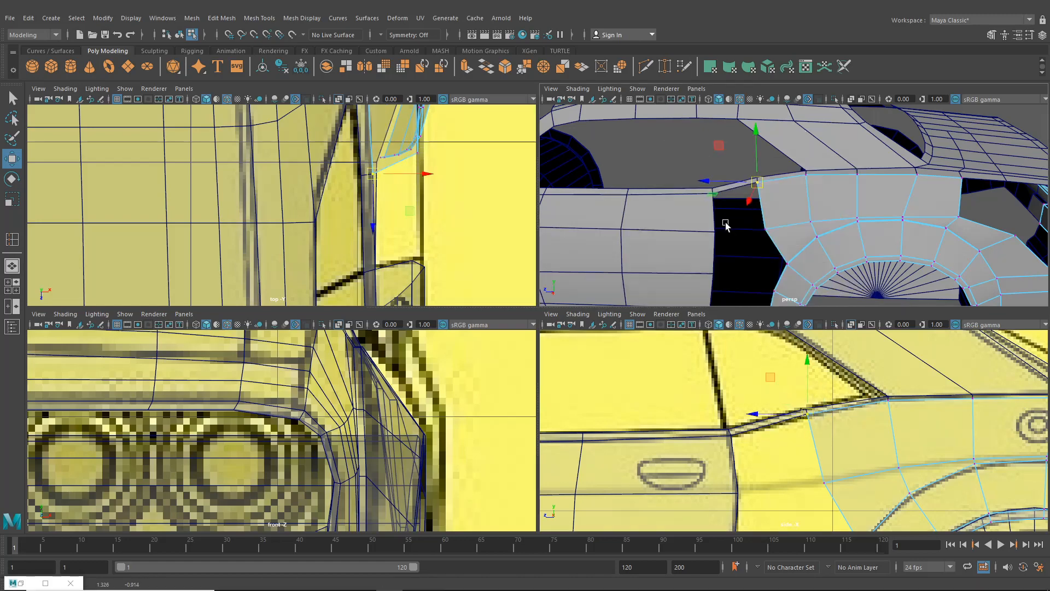
key(space)
- Try to extrude the door's rear border edges back toward the quarter panel
scroll(717, 262, down, 3)
alt+middle_drag(708, 279, 739, 228)
scroll(656, 307, down, 4)
mouse_move(645, 318)
alt+mouse_down()
mouse_move(719, 300)
mouse_move(774, 305)
mouse_move(727, 321)
mouse_move(610, 323)
mouse_move(585, 290)
mouse_move(632, 308)
alt+mouse_up()
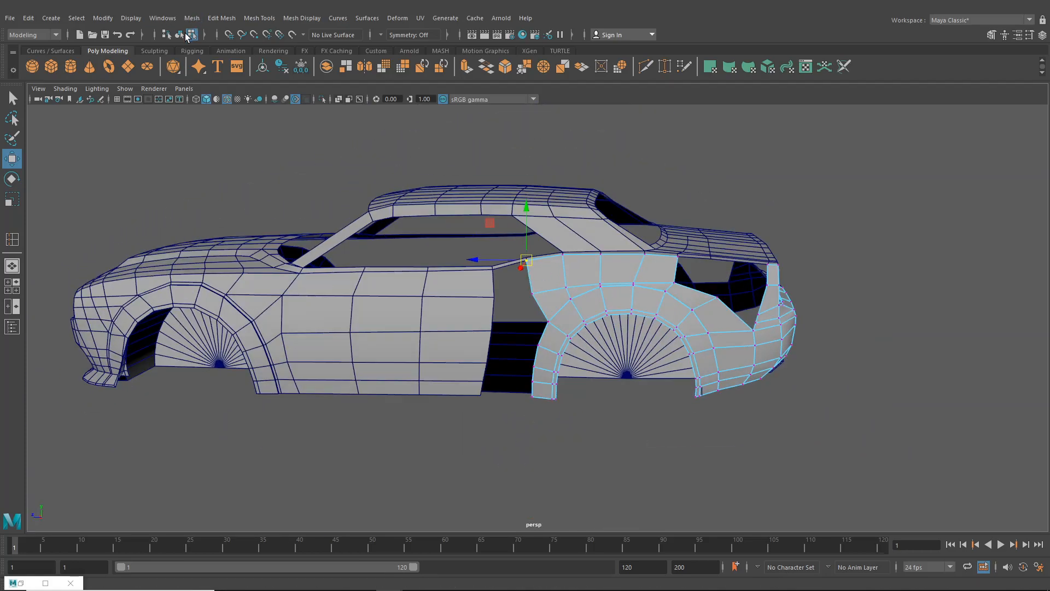
click(179, 35)
click(425, 340)
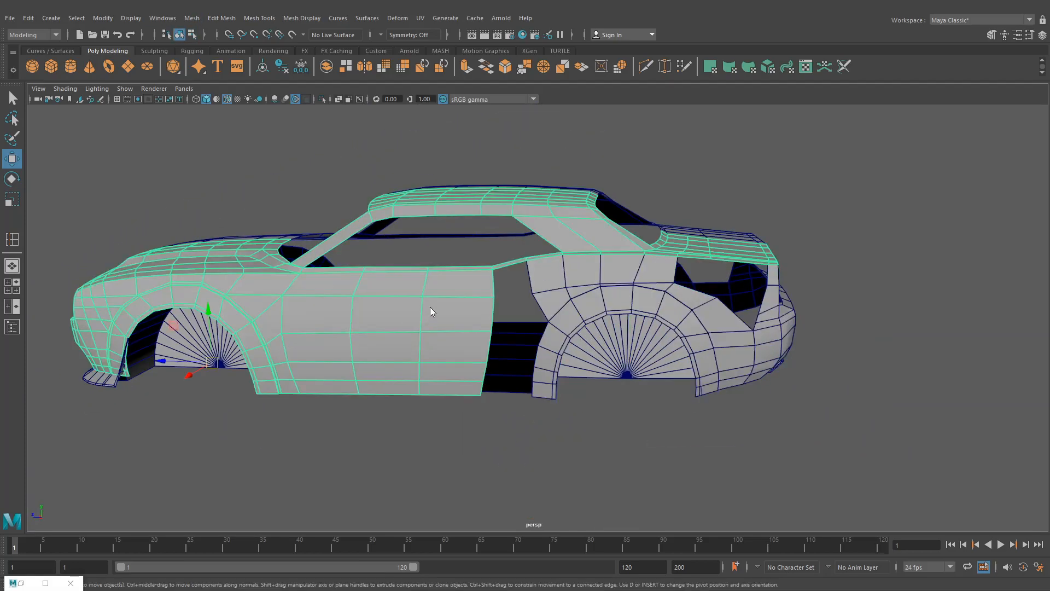
click(497, 286)
shift+click(497, 316)
shift+click(496, 345)
shift+click(490, 377)
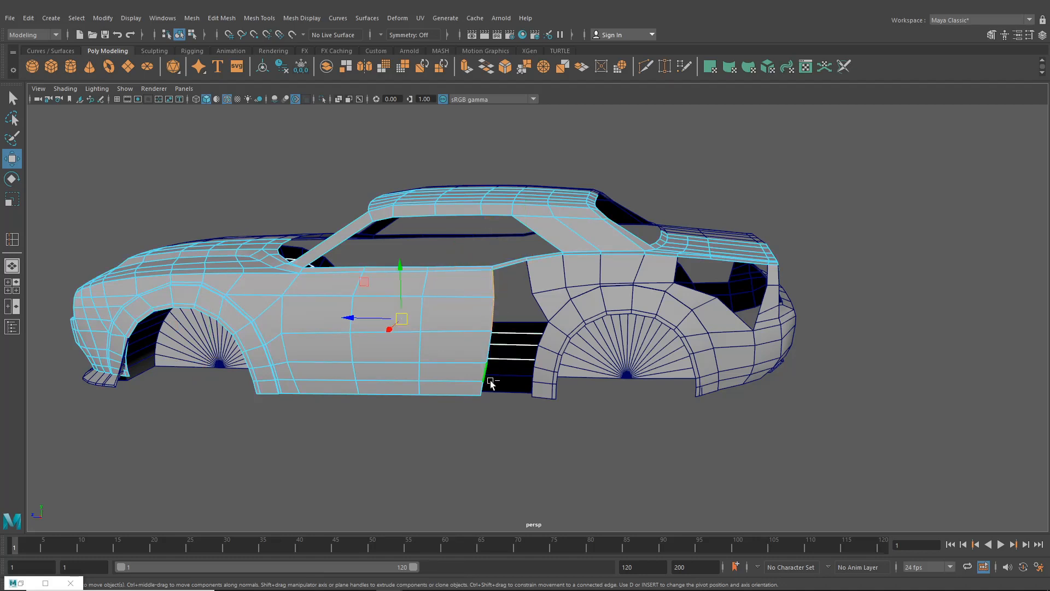
shift+click(491, 381)
click(488, 356)
shift+click(485, 374)
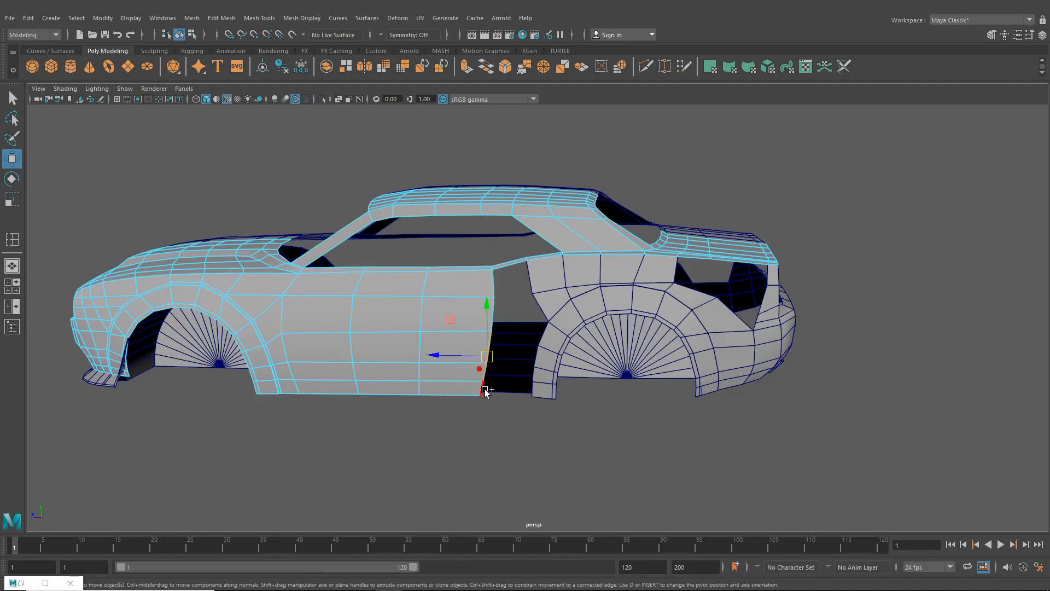
shift+click(483, 389)
scroll(524, 383, up, 1)
scroll(522, 383, up, 1)
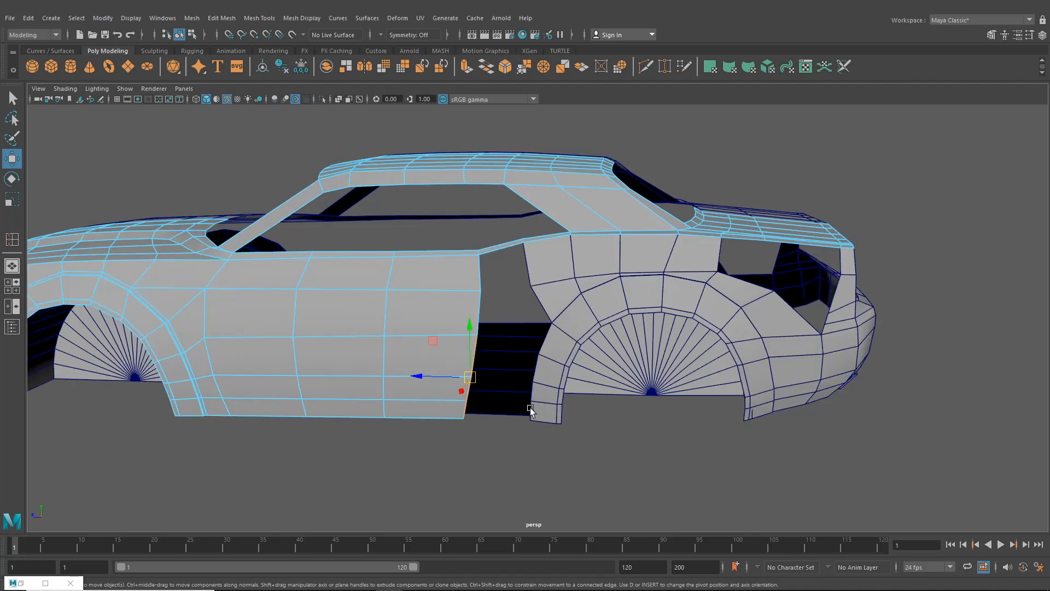
alt+drag(524, 356, 558, 357)
scroll(500, 288, up, 2)
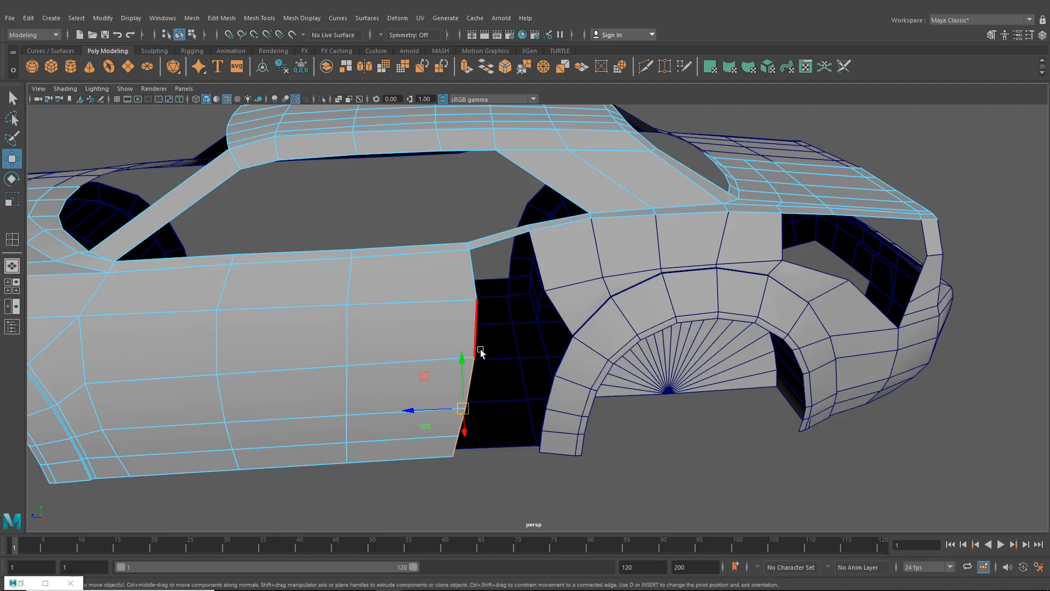
alt+drag(509, 345, 500, 336)
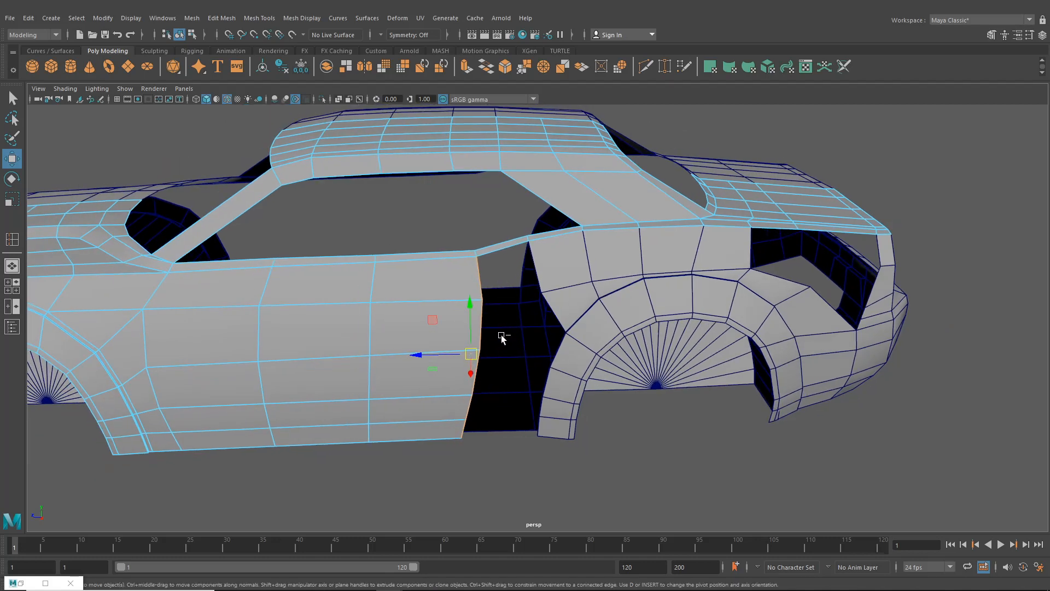
key(ctrl+e)
click(547, 211)
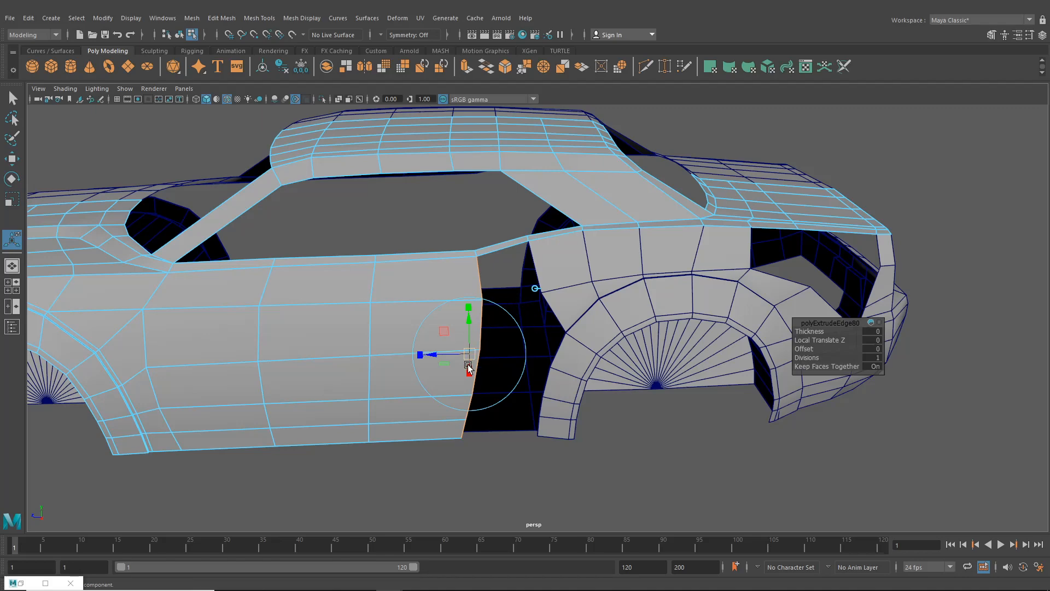
drag(433, 354, 473, 340)
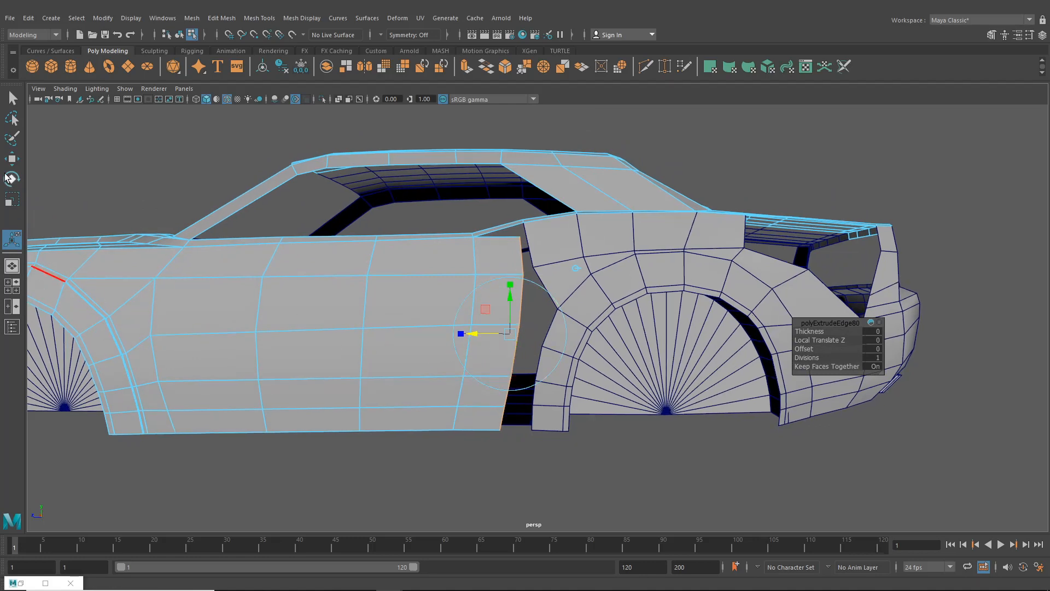
- Undo the extrusion of the door's rear border edges
key(ctrl+z)
key(ctrl+z)
key(ctrl+z)
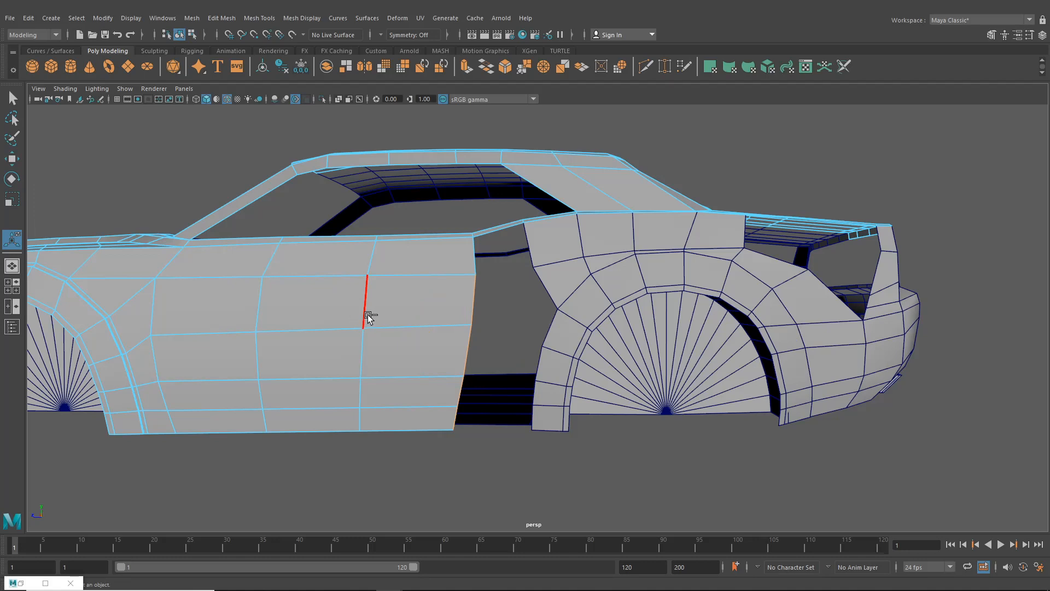
- Raise the door's rear-edge vertex below the body crease in the side view, keeping it on the blueprint's door line
right_drag(367, 284, 351, 281)
key(q)
drag(463, 317, 482, 335)
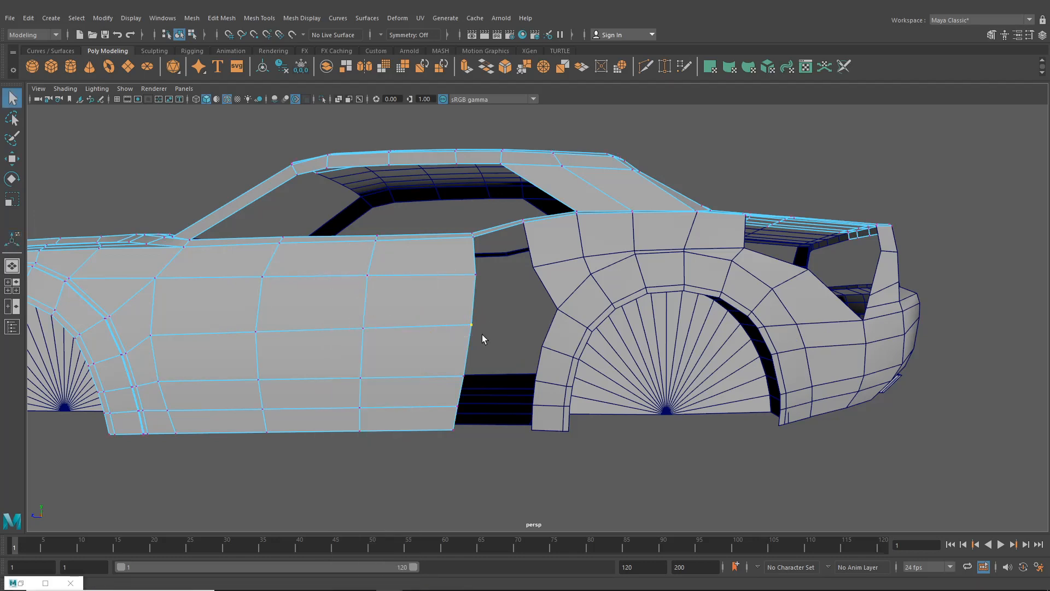
click(12, 286)
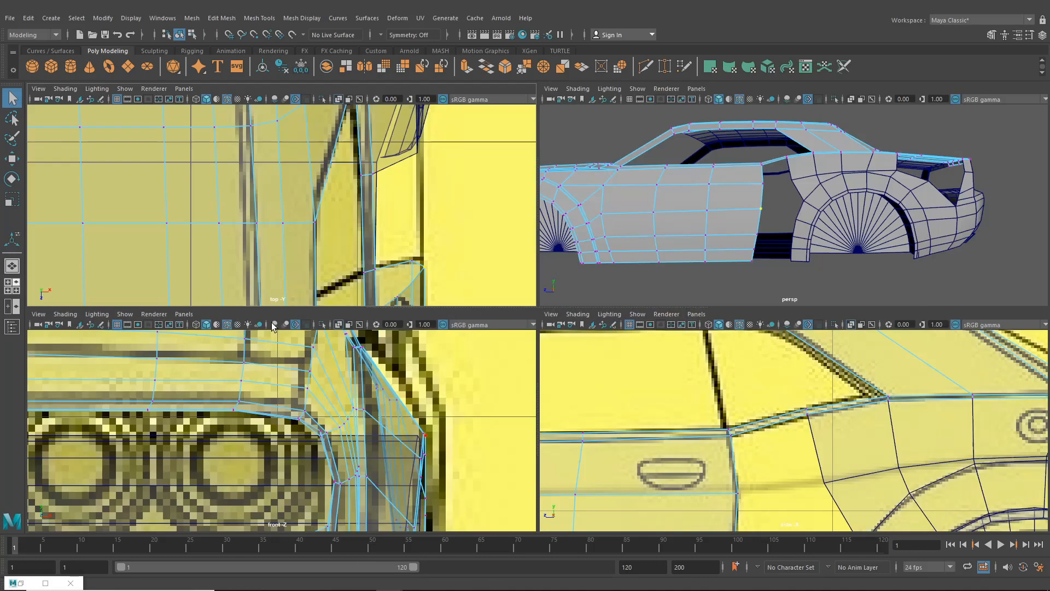
click(11, 157)
key(space)
alt+middle_drag(581, 408, 590, 322)
drag(503, 350, 509, 323)
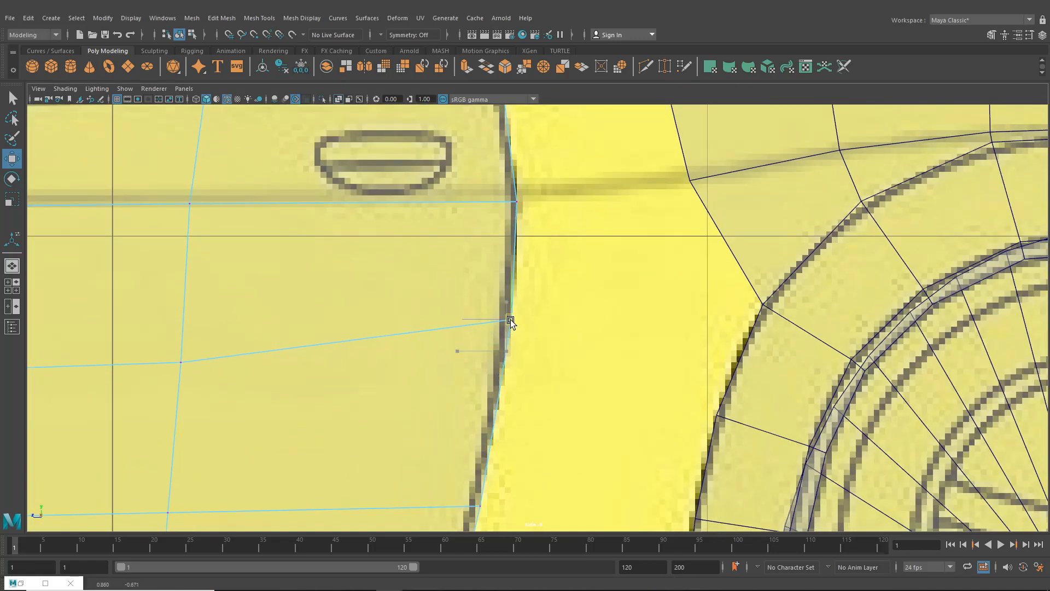
- Raise the remaining vertices of the door's middle row, up to its front edge, to level them with the rear vertex
alt+middle_drag(308, 353, 505, 346)
drag(422, 376, 412, 322)
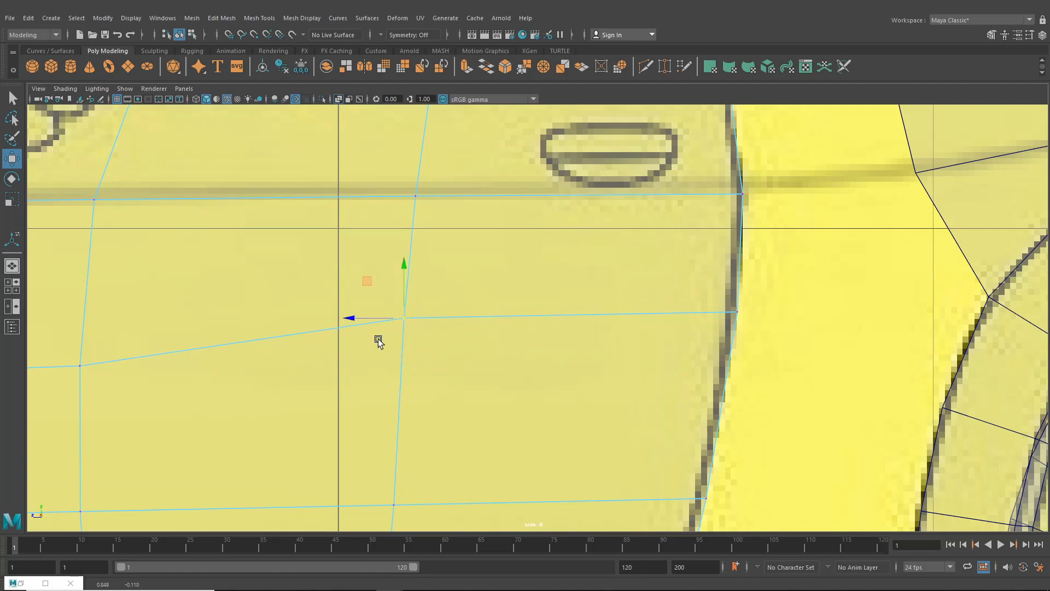
alt+middle_drag(120, 346, 426, 321)
drag(404, 366, 404, 366)
drag(392, 321, 397, 301)
alt+middle_drag(366, 325, 608, 311)
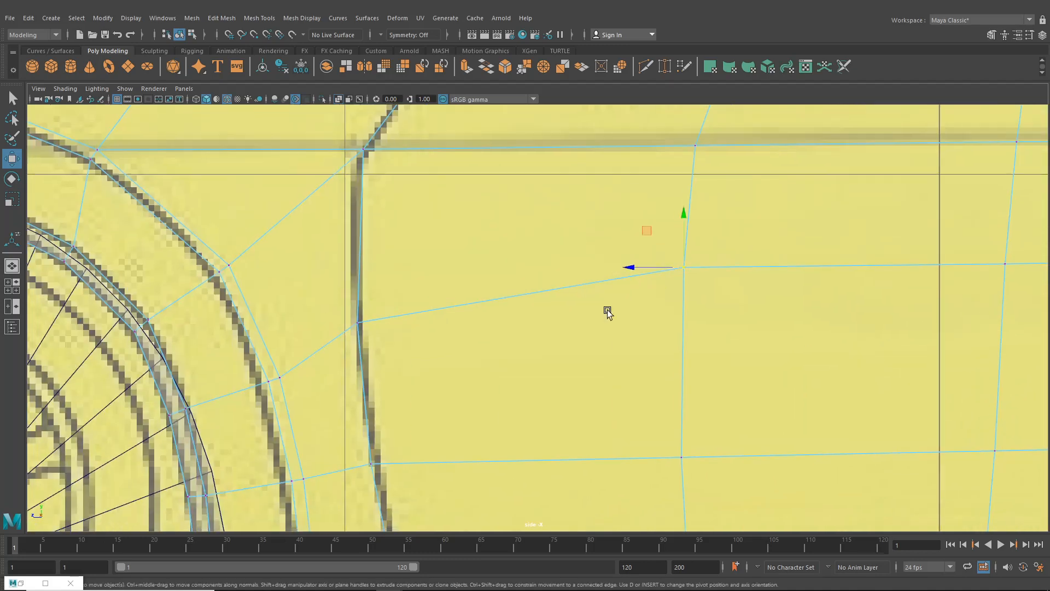
click(360, 324)
drag(361, 324, 364, 282)
- Move the front wheel arch's outer vertex pair beside the door up along the blueprint's arch line
alt+middle_drag(310, 301, 490, 350)
click(409, 312)
drag(405, 309, 381, 289)
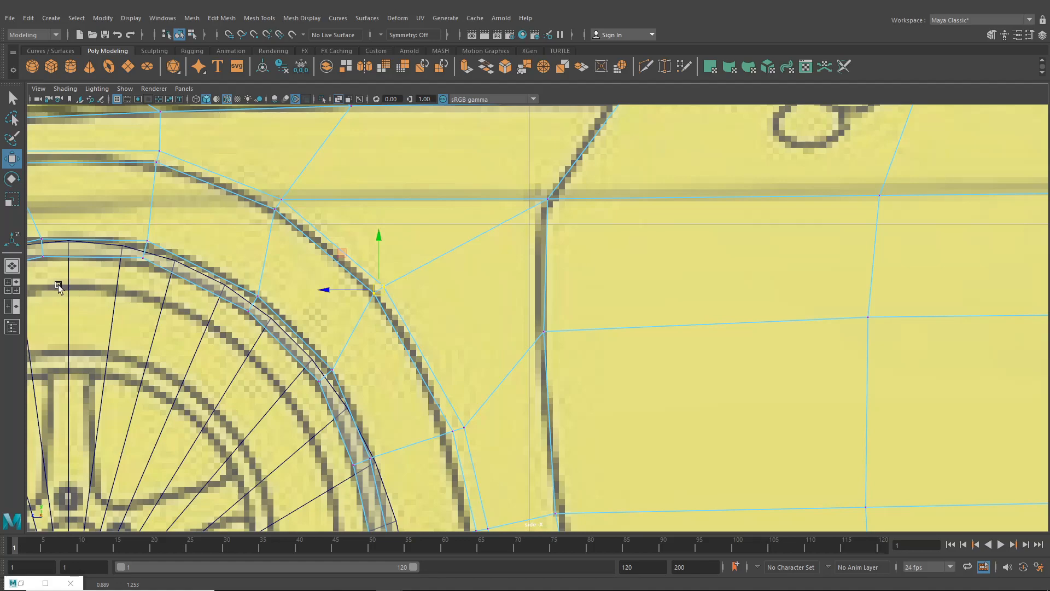
- Adjust the front wheel arch's upper rear outer vertices along X in the perspective view to smooth the fender flare
click(10, 270)
alt+middle_drag(359, 317, 628, 368)
mouse_move(628, 368)
alt+mouse_down()
mouse_move(494, 392)
mouse_move(528, 387)
alt+mouse_up()
alt+middle_drag(527, 387, 670, 403)
alt+drag(670, 403, 563, 382)
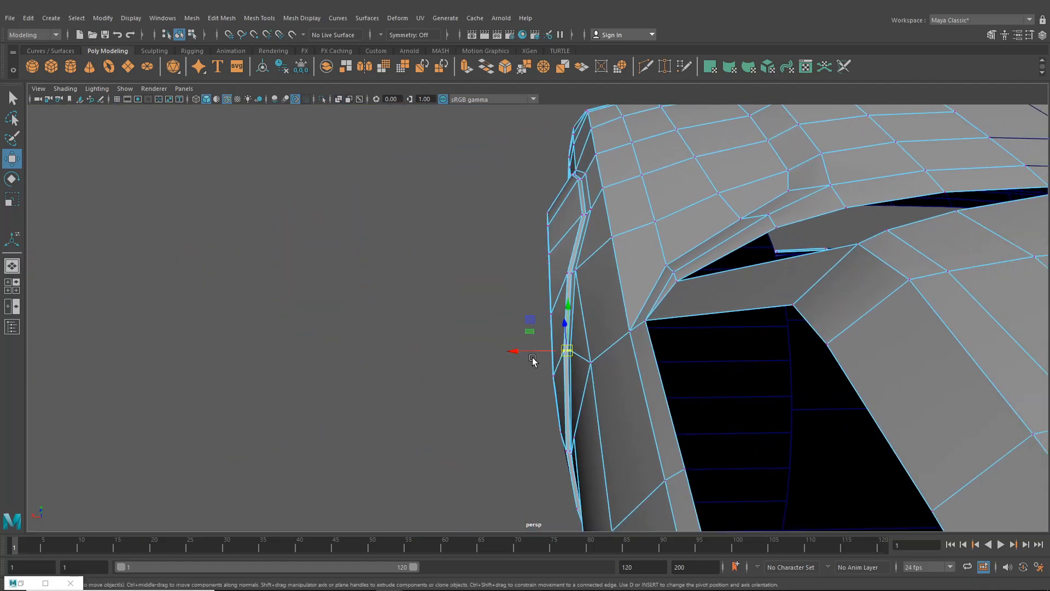
drag(526, 351, 651, 397)
drag(497, 264, 499, 267)
alt+drag(499, 267, 663, 353)
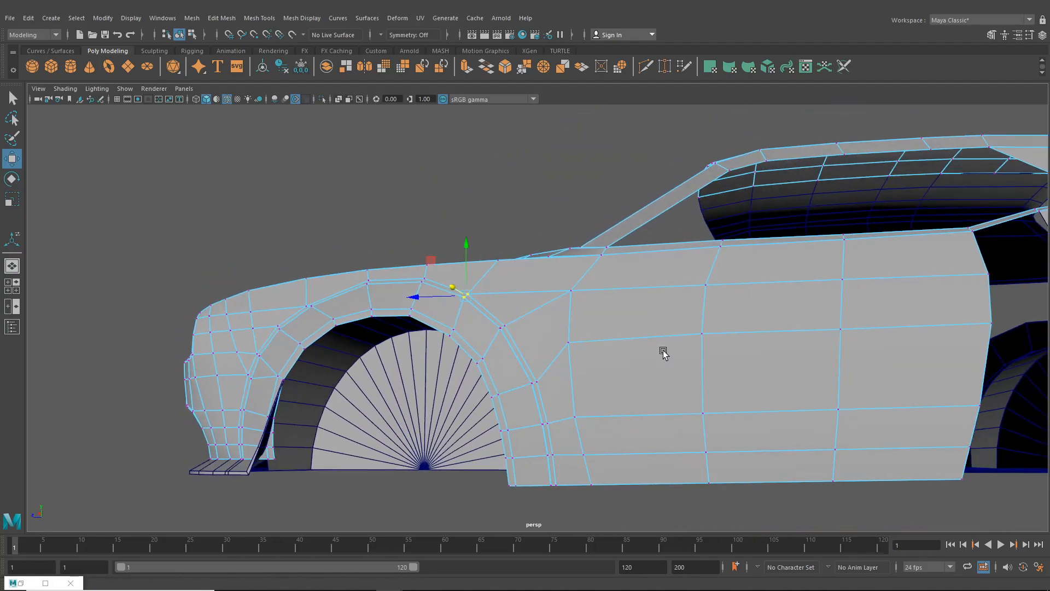
mouse_move(526, 383)
alt+mouse_down()
mouse_move(487, 397)
mouse_move(511, 389)
alt+mouse_up()
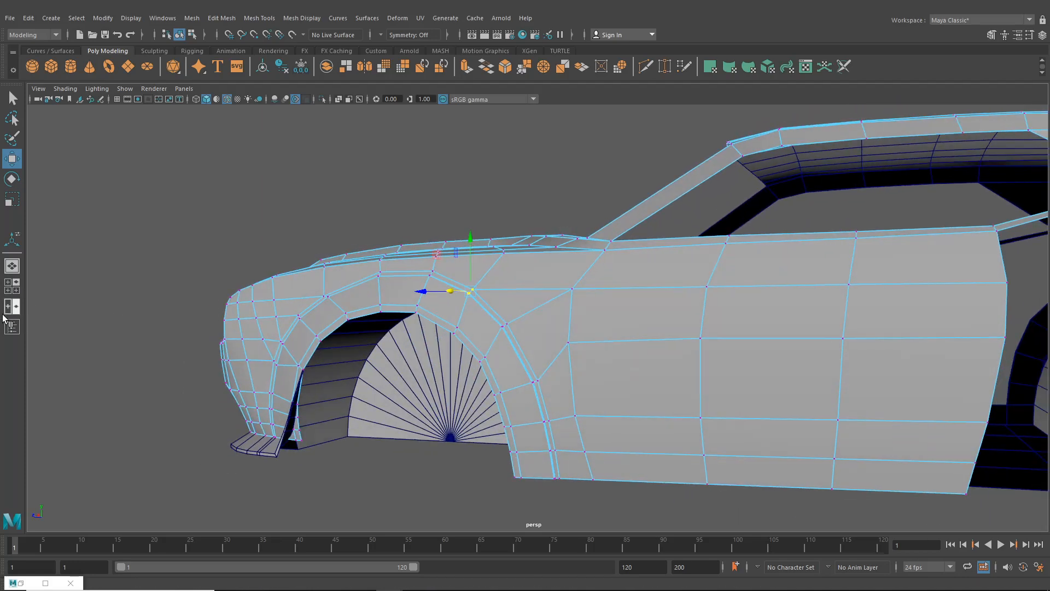
- Raise the inner and outer vertices behind the front wheel in the side view to even out the arch spacing
click(9, 289)
key(space)
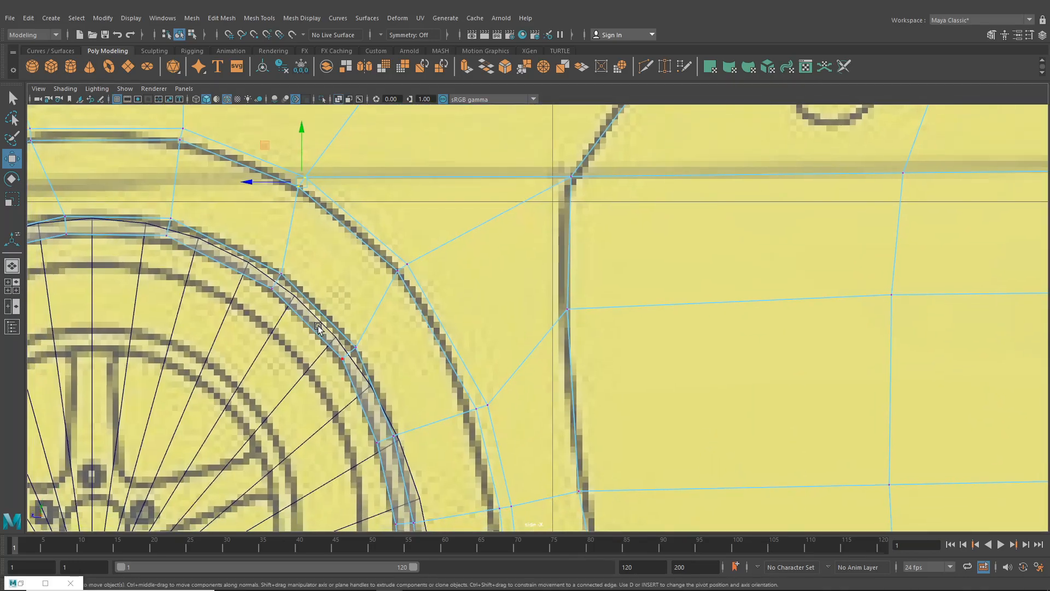
click(346, 348)
drag(344, 338, 343, 335)
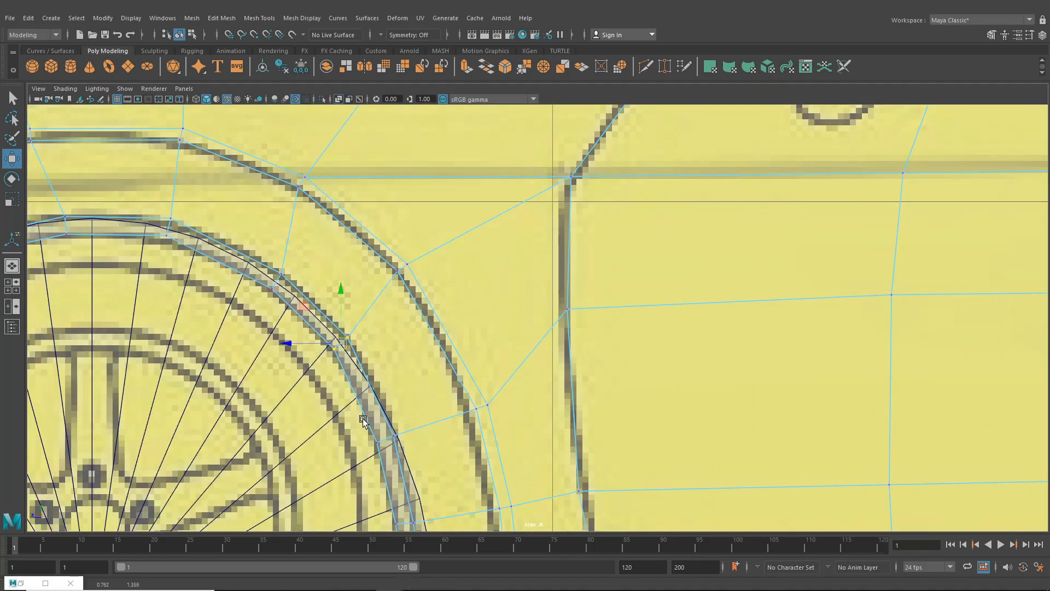
drag(363, 418, 389, 419)
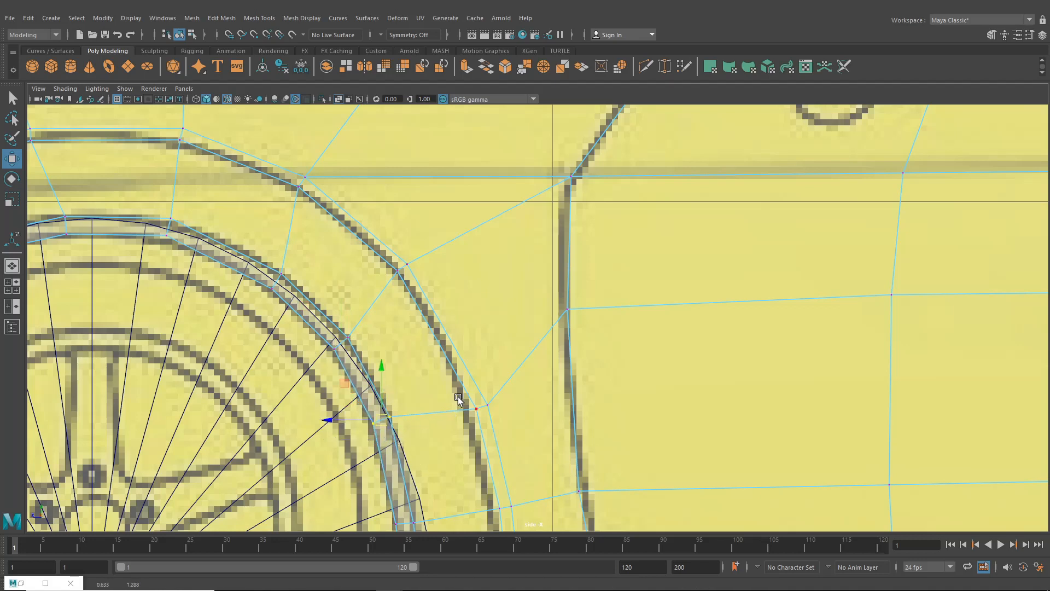
click(476, 409)
drag(475, 409, 474, 390)
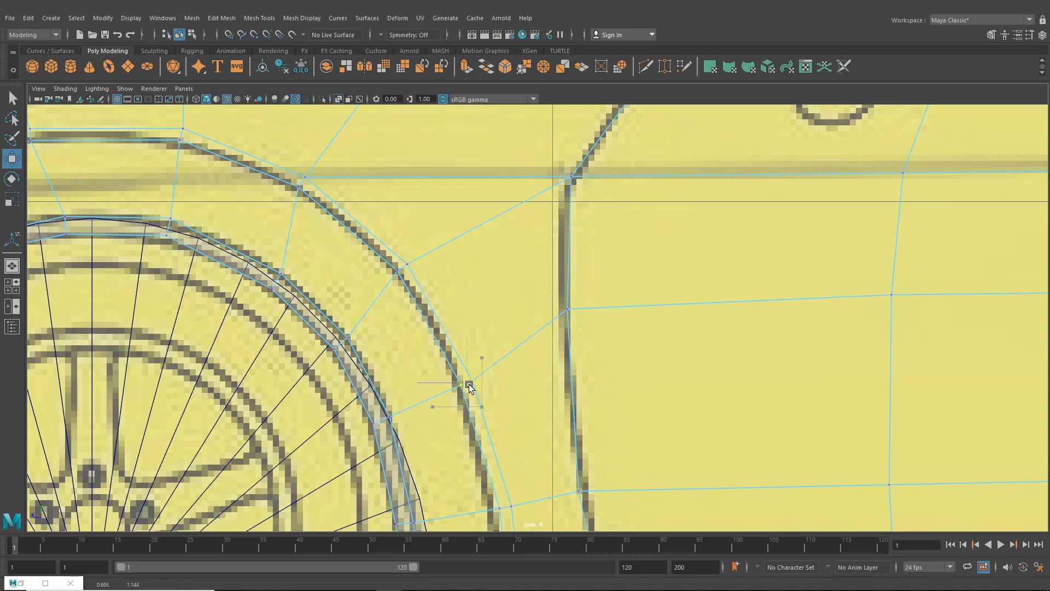
- Align the front wheel arch's lower outer vertices, down to the rocker's bottom edge, with the blueprint's arch line
alt+middle_drag(488, 454, 502, 247)
drag(532, 313, 532, 313)
drag(523, 309, 518, 316)
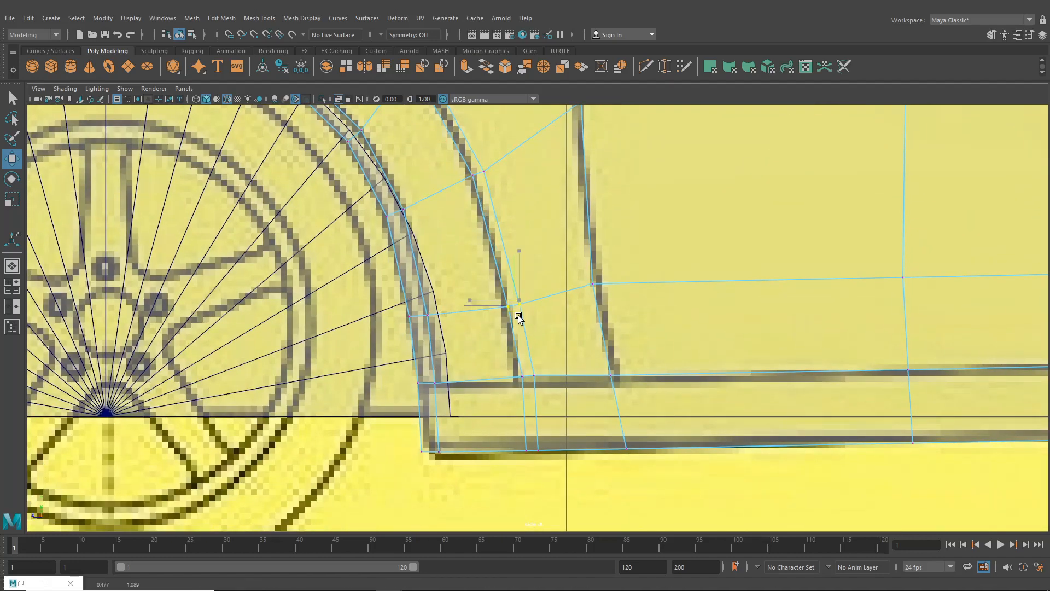
drag(498, 356, 533, 458)
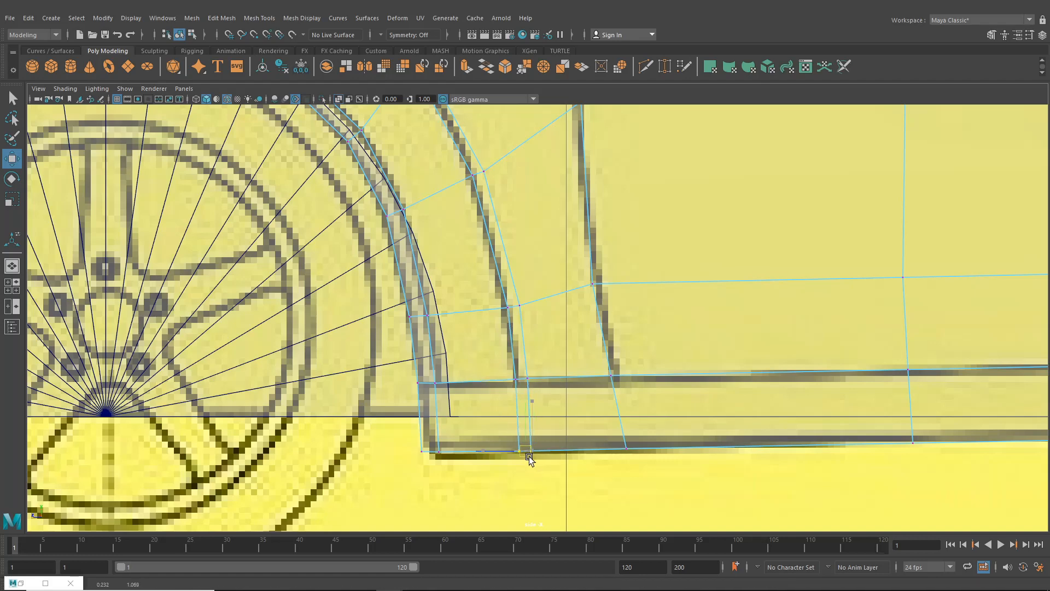
- Lower the vertices of the door's lower row, from its front edge backward, to even out the row spacing
alt+middle_drag(651, 407, 599, 446)
drag(523, 310, 557, 342)
drag(545, 331, 551, 339)
alt+middle_drag(766, 349, 622, 358)
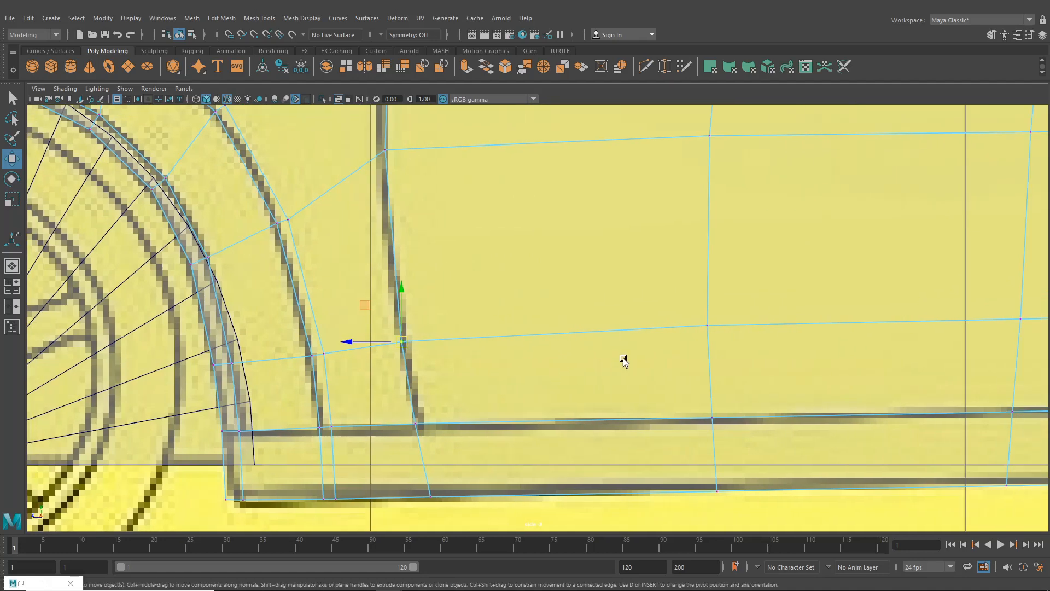
drag(654, 300, 710, 332)
alt+middle_drag(783, 359, 376, 360)
drag(591, 300, 634, 343)
- Examine the reshaped door and front fender in the side view and from several perspective angles
scroll(553, 387, down, 8)
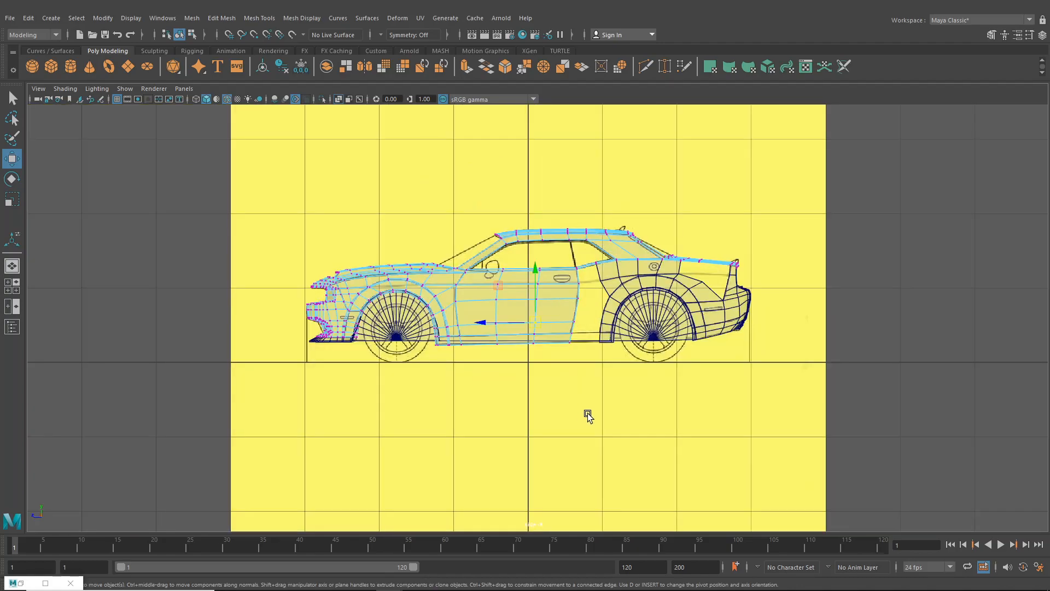
scroll(574, 411, up, 2)
scroll(570, 397, up, 3)
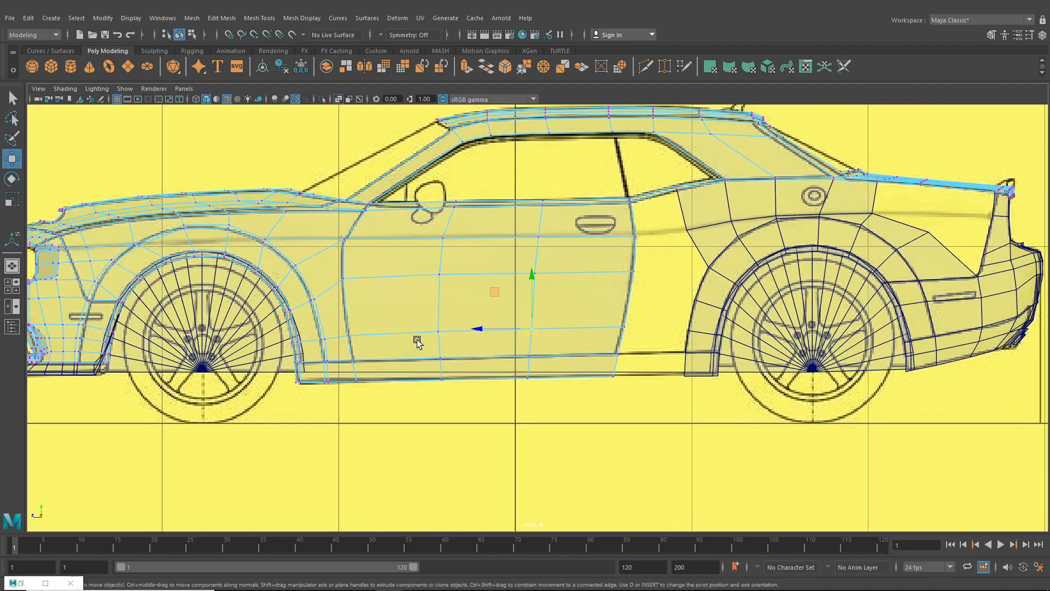
click(12, 266)
alt+drag(544, 330, 680, 380)
scroll(680, 379, up, 2)
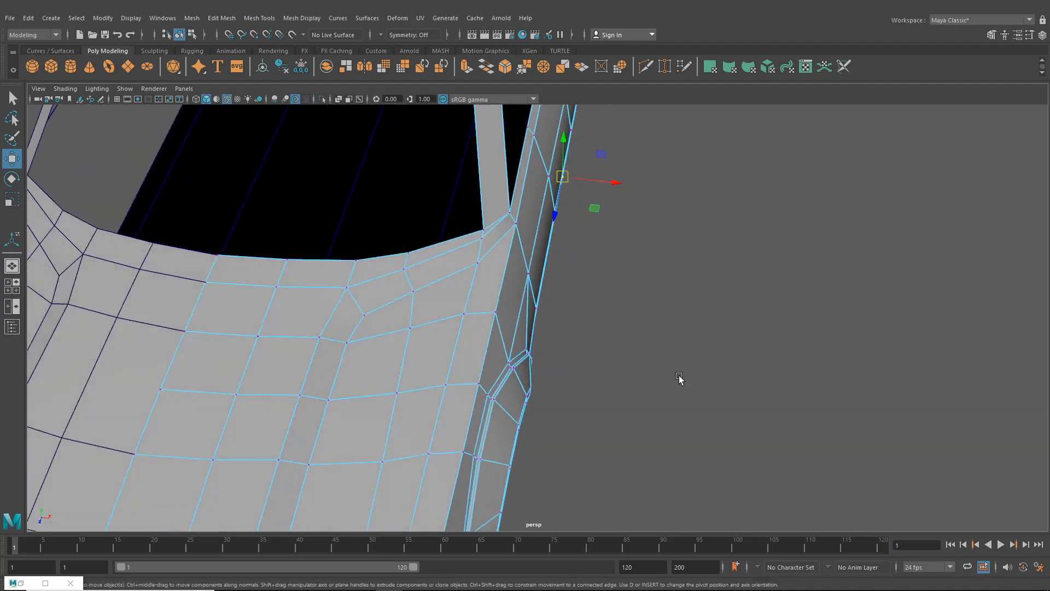
alt+middle_drag(678, 381, 605, 419)
mouse_move(605, 420)
alt+mouse_down()
mouse_move(613, 380)
mouse_move(513, 394)
mouse_move(497, 410)
mouse_move(670, 413)
mouse_move(565, 415)
mouse_move(587, 415)
alt+mouse_up()
scroll(613, 380, down, 6)
alt+middle_drag(587, 415, 521, 403)
scroll(521, 404, up, 2)
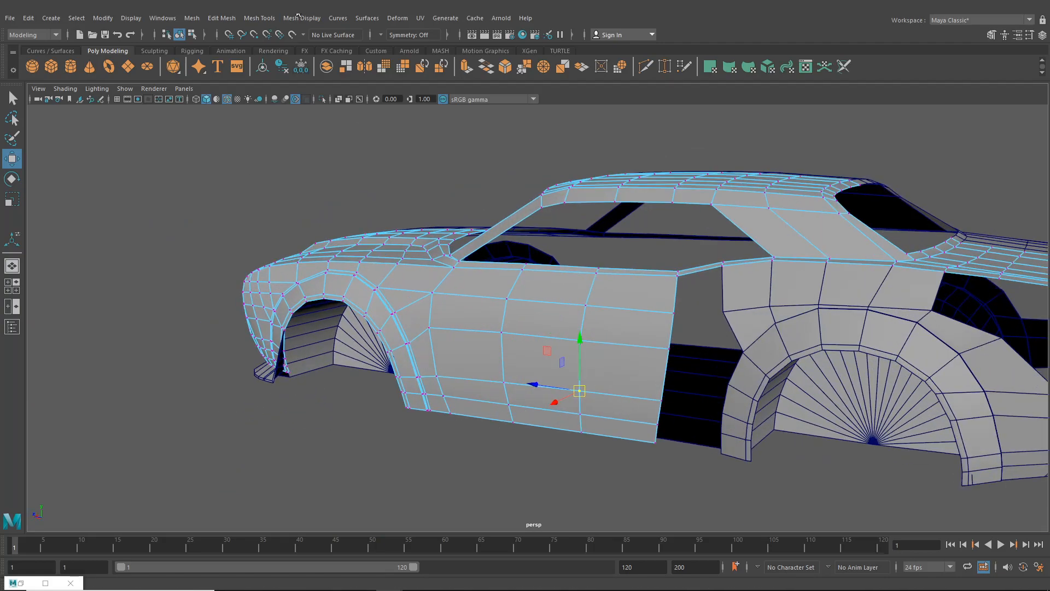
- Insert a horizontal edge loop across the door and front fender between the door's middle and lower rows
click(259, 18)
click(284, 101)
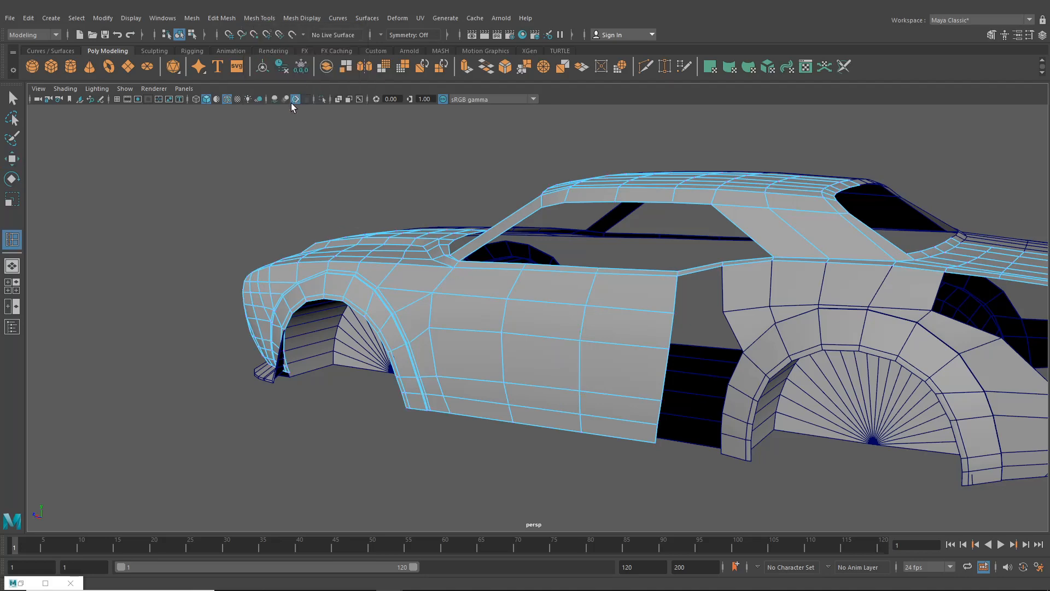
click(582, 365)
- Shift the door's new horizontal loop along X to round the side profile
alt+drag(583, 366, 522, 367)
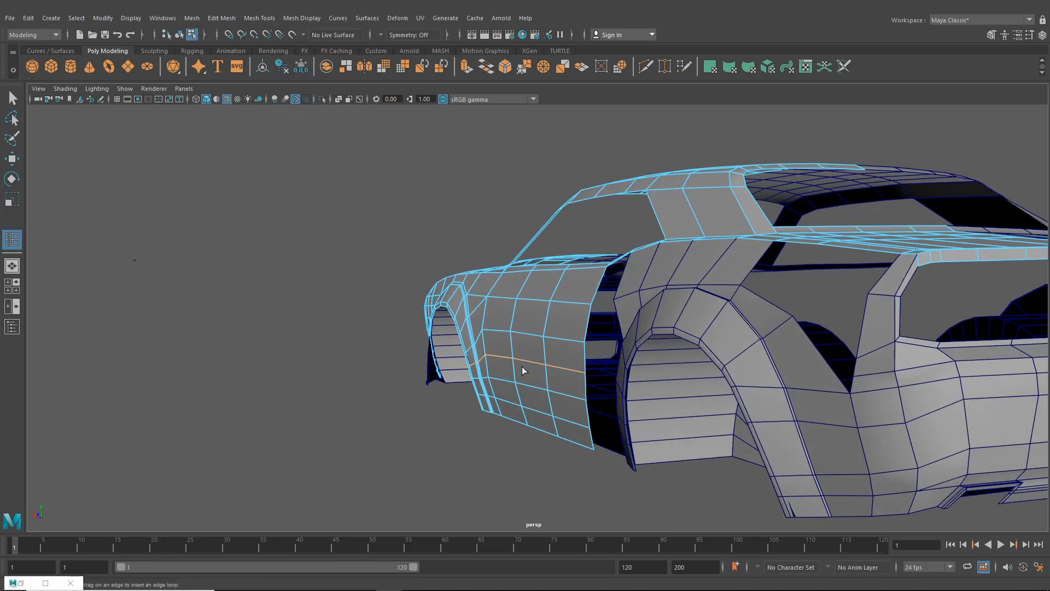
click(13, 158)
scroll(438, 361, up, 3)
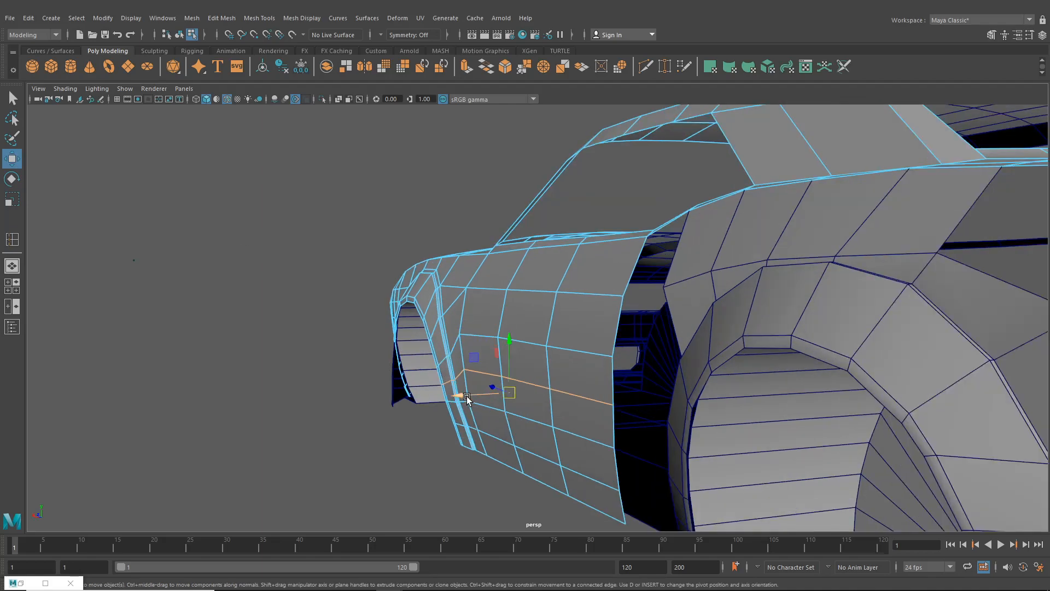
drag(466, 398, 600, 386)
scroll(600, 386, up, 2)
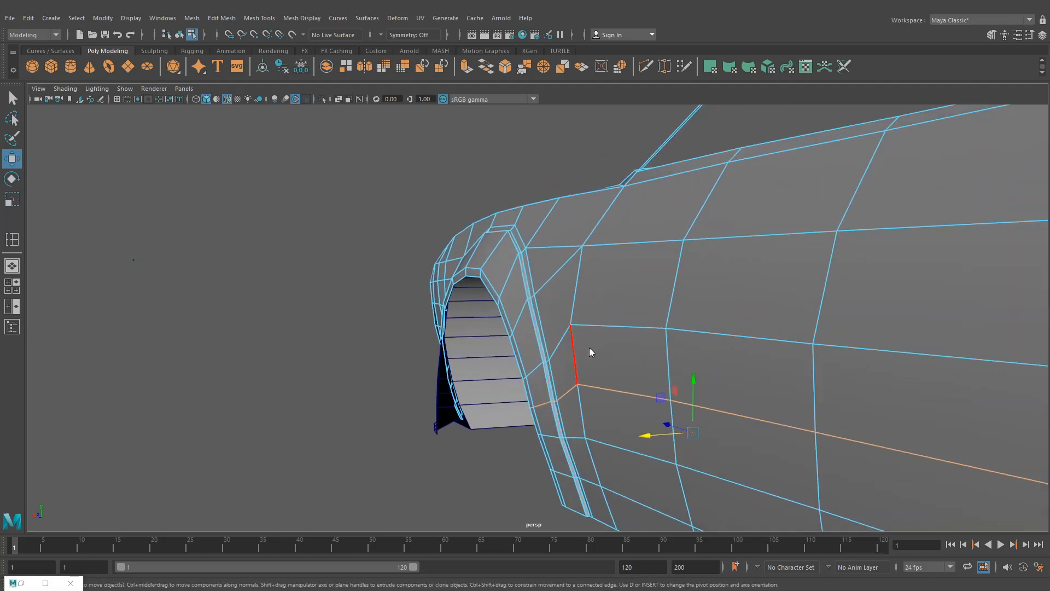
- Shift the vertices along the rear flange of the front wheel arch in X to smooth its transition into the door
right_drag(588, 278, 526, 283)
alt+drag(589, 345, 547, 338)
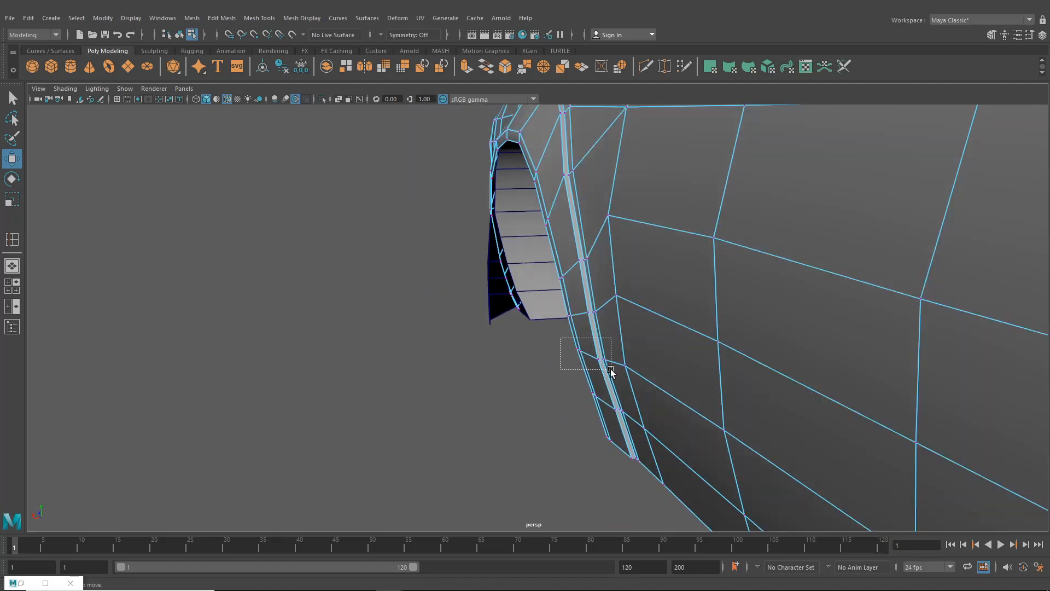
drag(611, 371, 611, 370)
alt+drag(611, 370, 650, 291)
drag(591, 278, 640, 347)
alt+drag(639, 347, 605, 348)
drag(659, 310, 739, 339)
alt+middle_drag(739, 340, 727, 473)
alt+drag(533, 375, 444, 387)
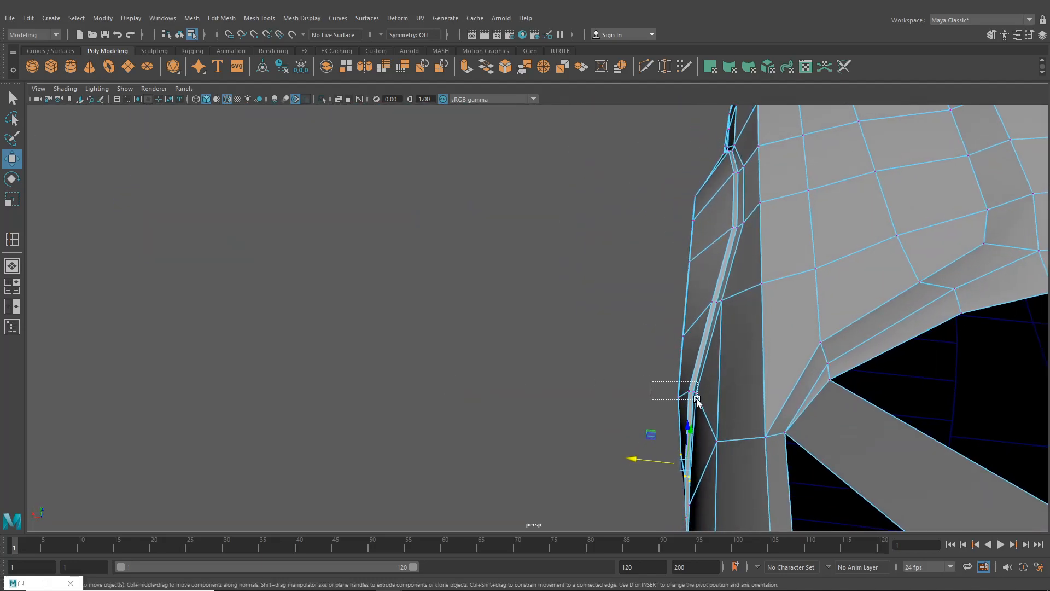
drag(697, 399, 704, 404)
alt+drag(704, 404, 705, 408)
drag(630, 359, 692, 371)
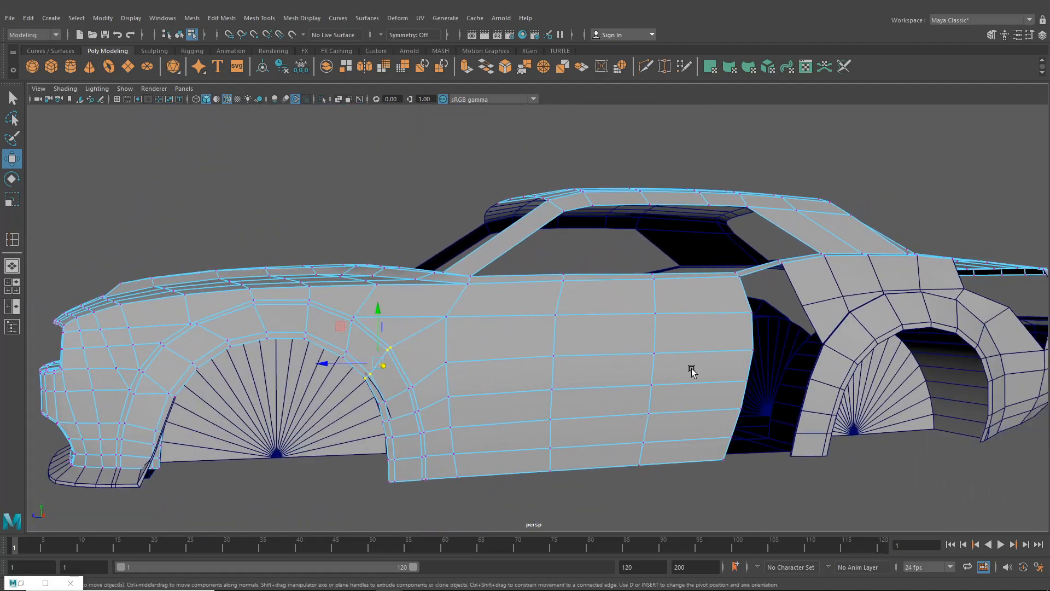
- Select the open boundary edges along the door's rear side and show them against the side-view blueprint
right_drag(636, 278, 636, 249)
double_click(678, 384)
alt+middle_drag(739, 336, 483, 375)
scroll(483, 375, up, 3)
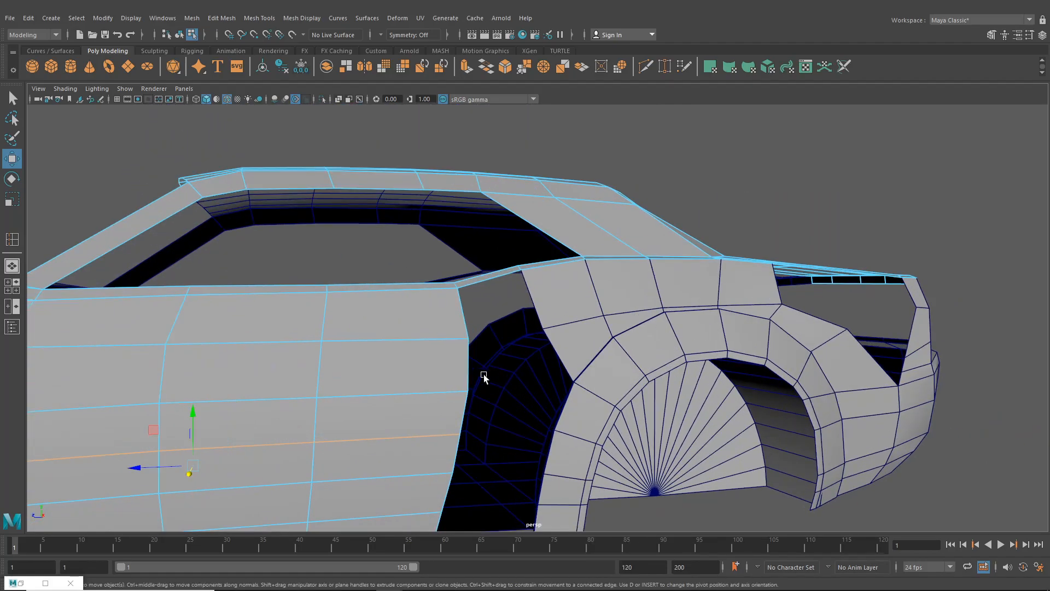
click(465, 321)
shift+click(467, 367)
shift+click(464, 413)
shift+click(460, 453)
alt+middle_drag(474, 463, 495, 407)
click(12, 283)
key(space)
scroll(687, 327, up, 3)
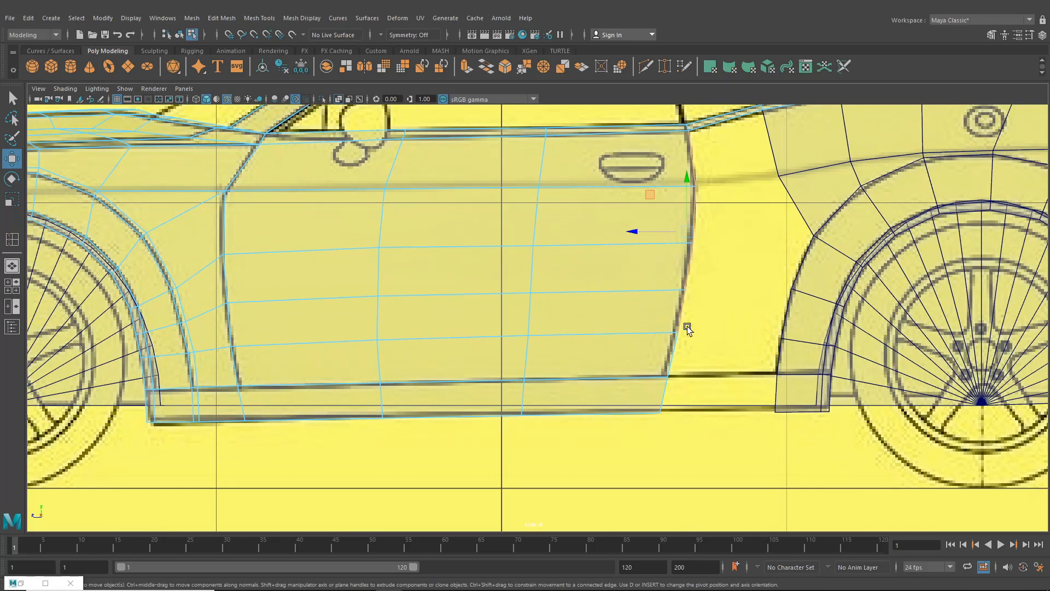
- Move the mid-height vertex on the door's rear edge along Z to follow the blueprint's door line
right_drag(557, 269, 472, 248)
alt+middle_drag(574, 280, 487, 322)
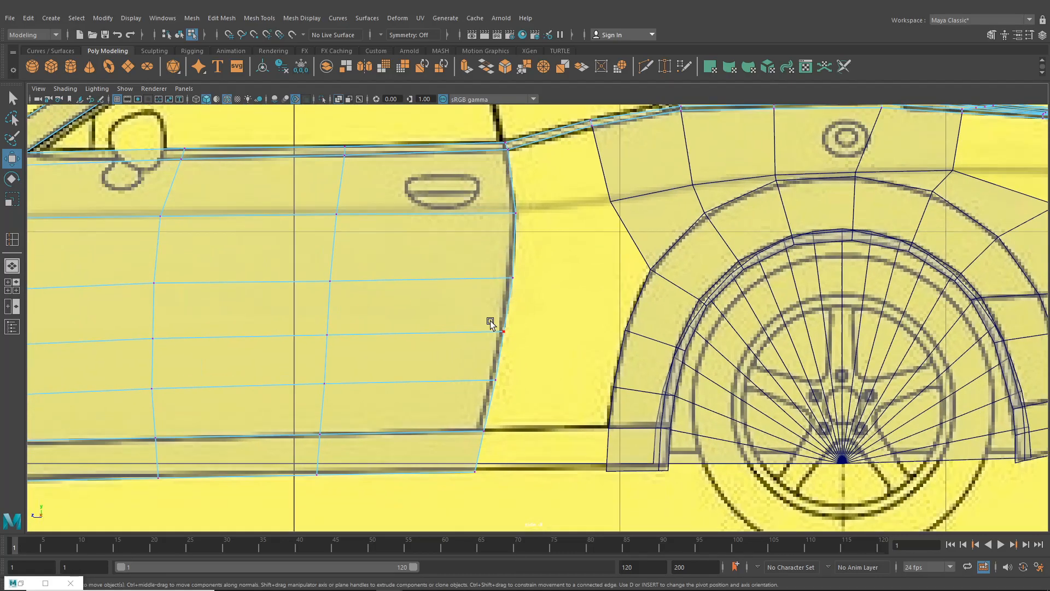
scroll(488, 321, up, 2)
click(487, 331)
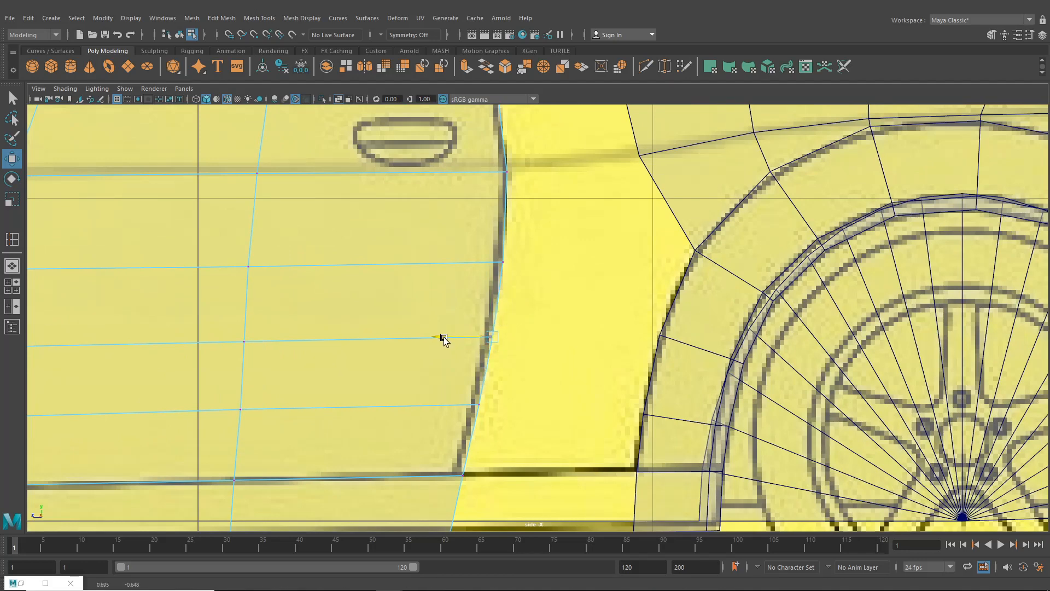
- Extrude the door's rear boundary edges, down to the sill, backward into the gap before the rear wheel arch
right_drag(464, 221, 458, 181)
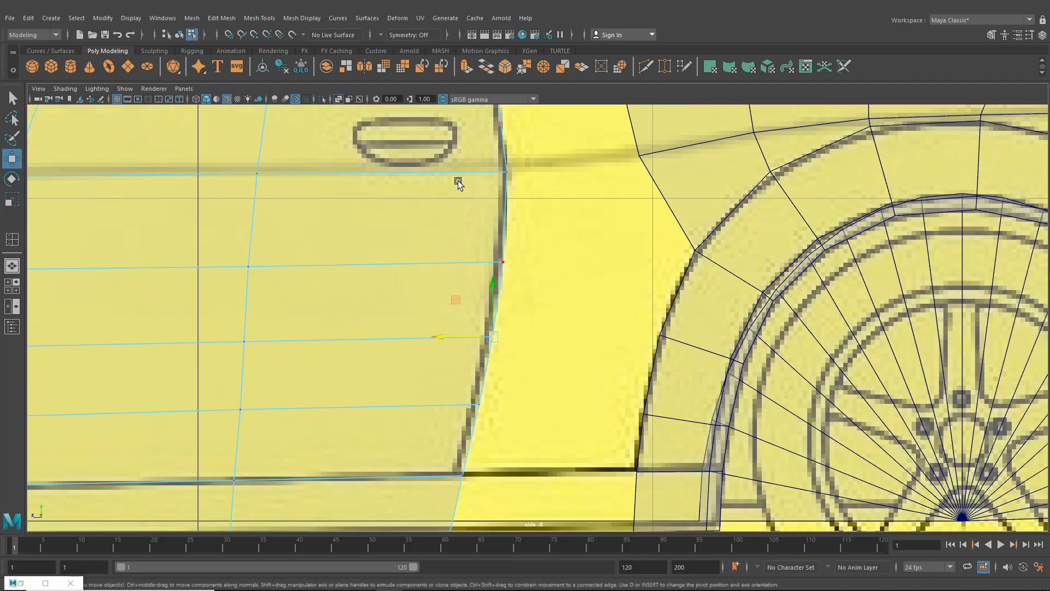
alt+middle_drag(482, 139, 486, 197)
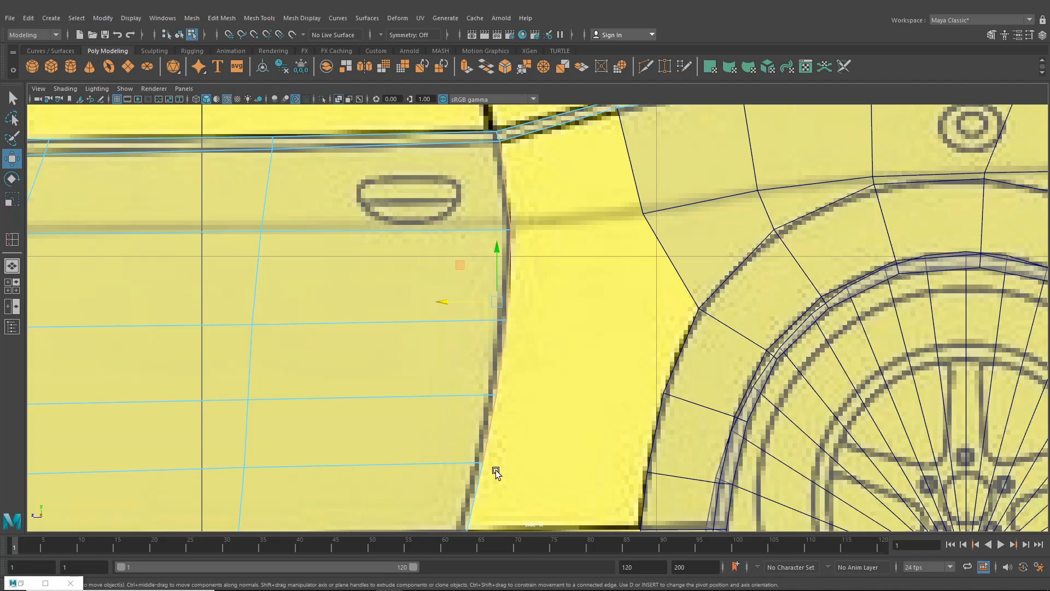
scroll(495, 470, down, 3)
click(479, 454)
key(ctrl+e)
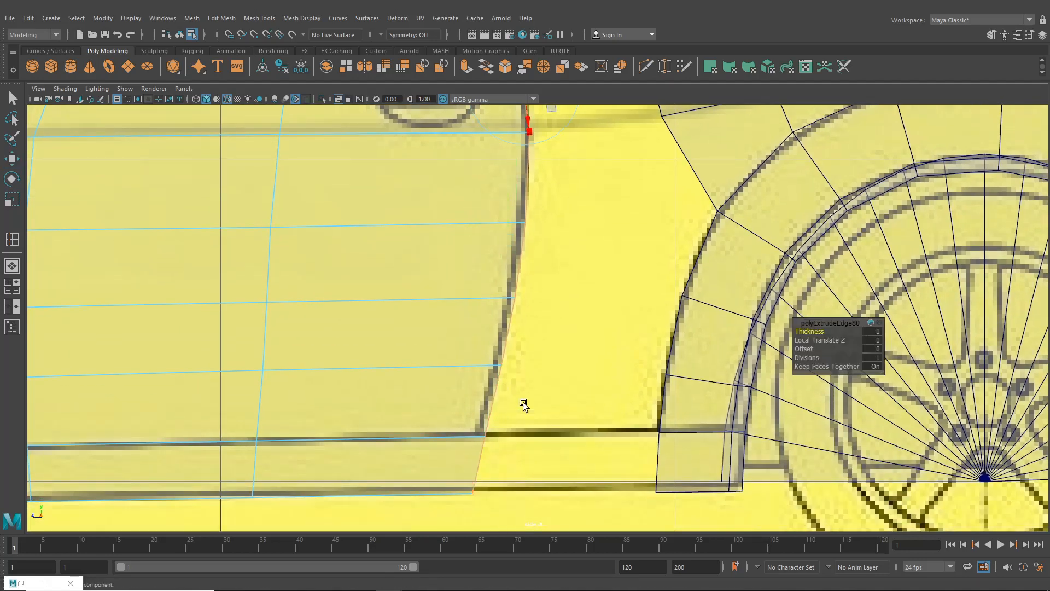
alt+middle_drag(570, 343, 573, 387)
alt+middle_drag(594, 112, 596, 219)
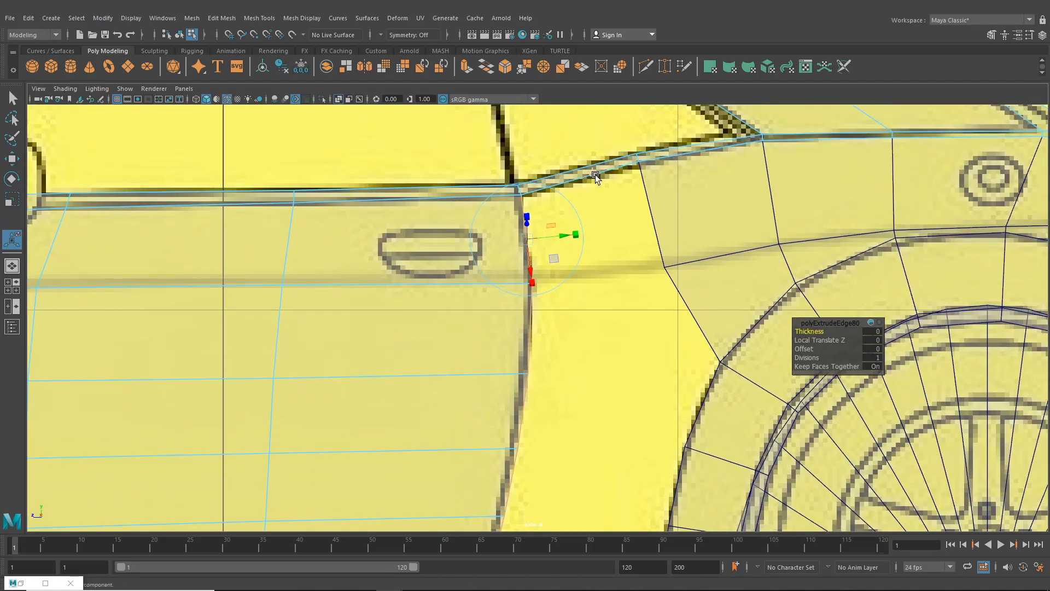
click(595, 176)
drag(465, 425, 569, 425)
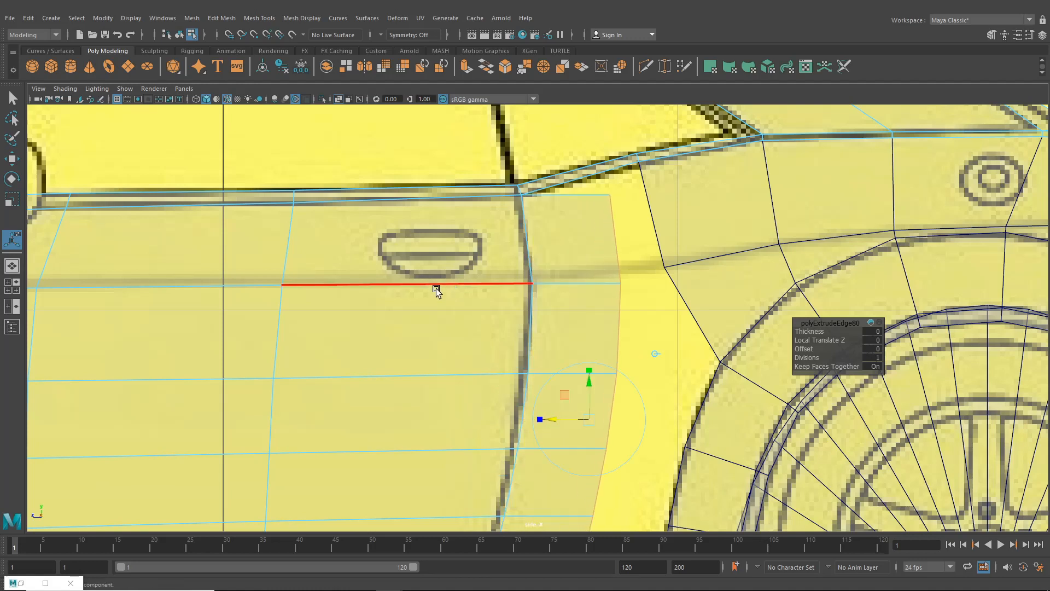
- Target-weld the extruded strip's upper rear corner to the body vertex beneath the rear side window
right_drag(436, 291, 376, 280)
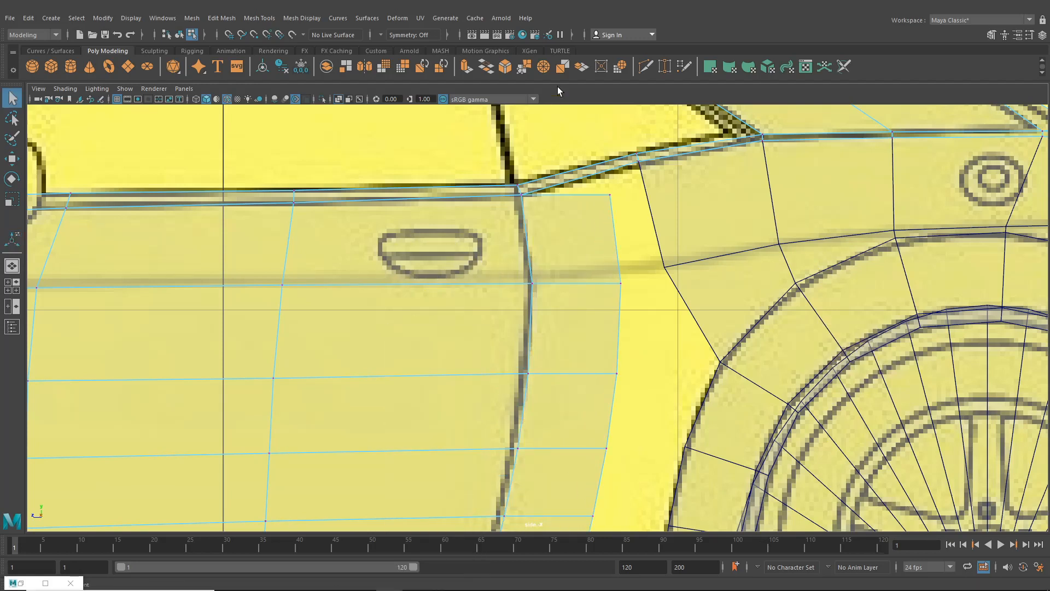
click(669, 65)
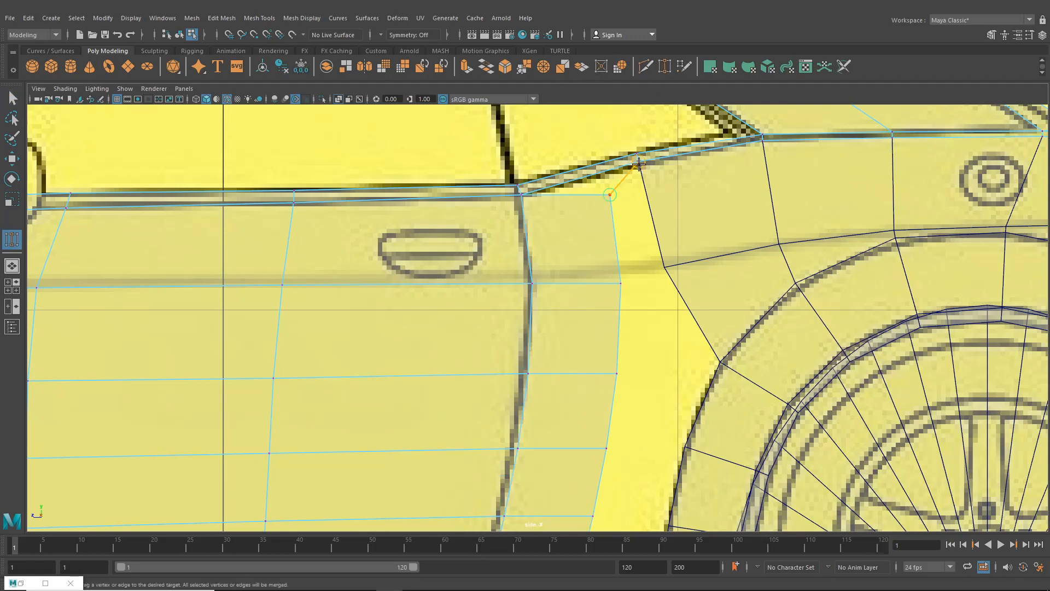
drag(640, 159, 638, 162)
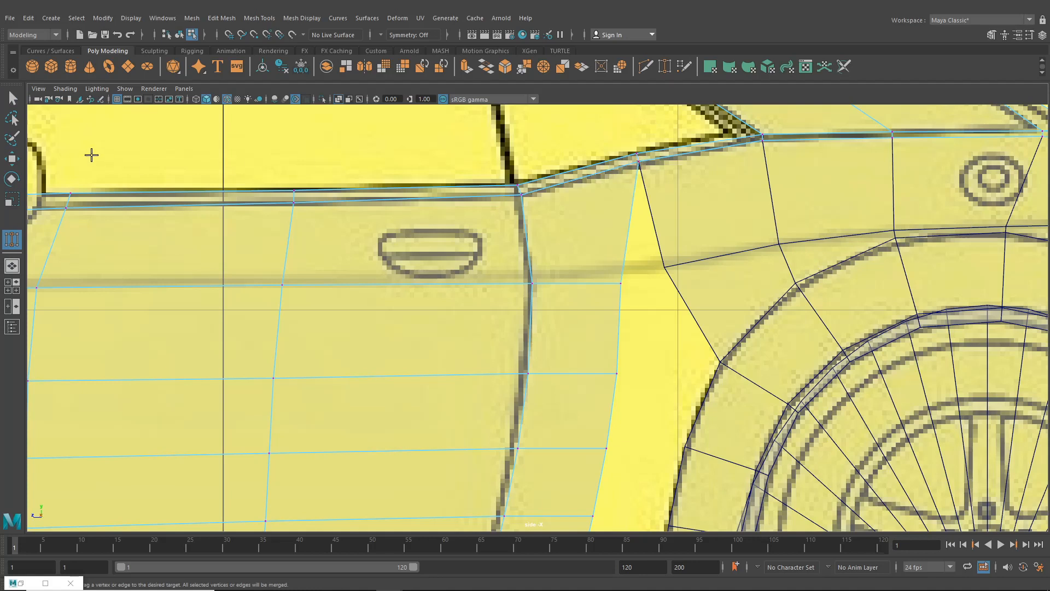
- Snap the strip's remaining rear vertices, down to the sill, onto the quarter panel's front edge vertices in the side view
click(12, 159)
drag(630, 296, 630, 297)
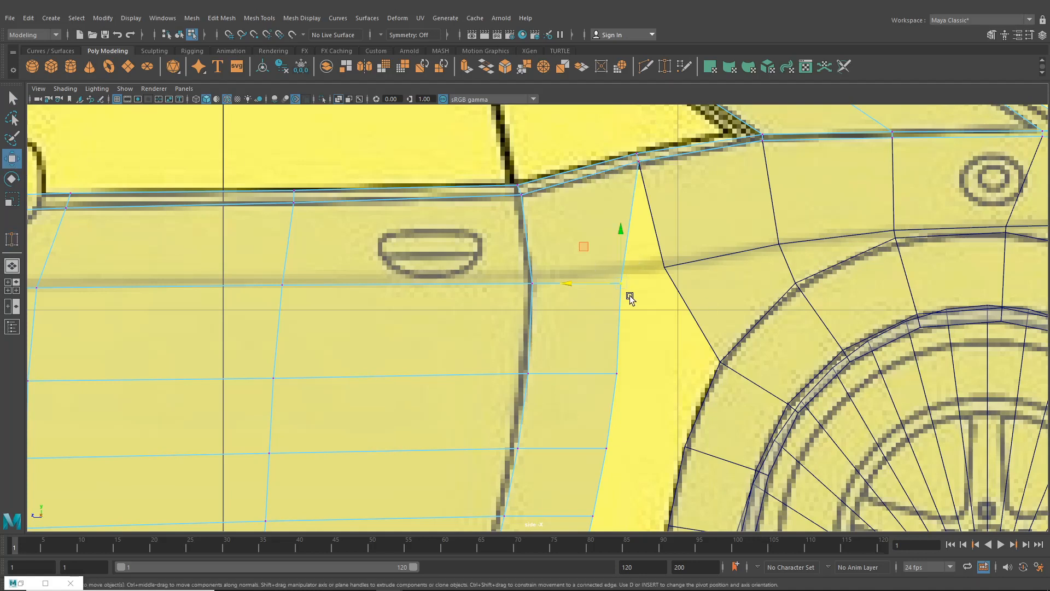
middle_drag(642, 281, 661, 407)
click(608, 449)
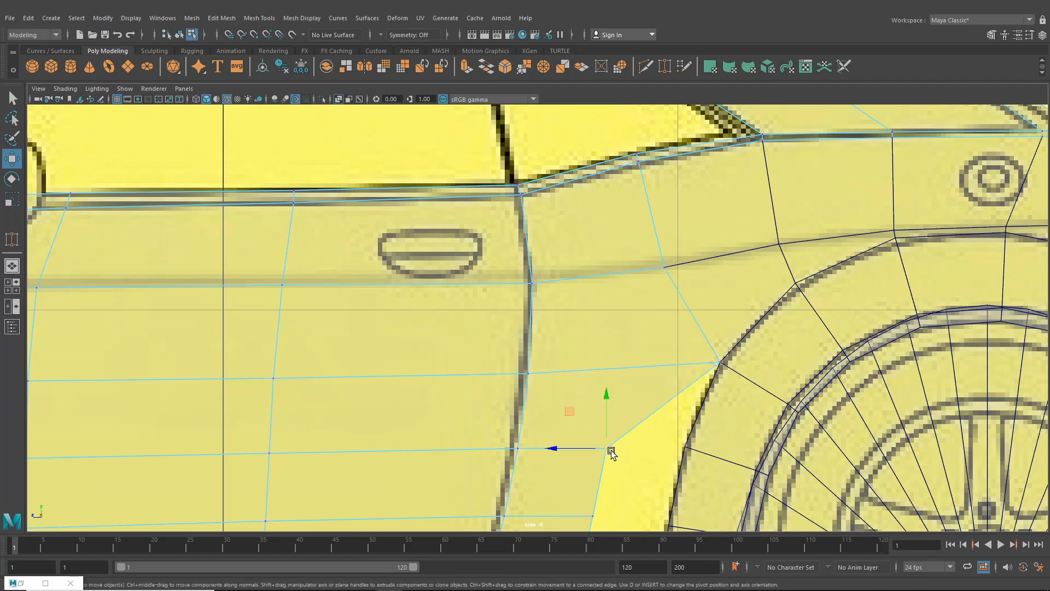
middle_drag(609, 452, 661, 375)
click(603, 375)
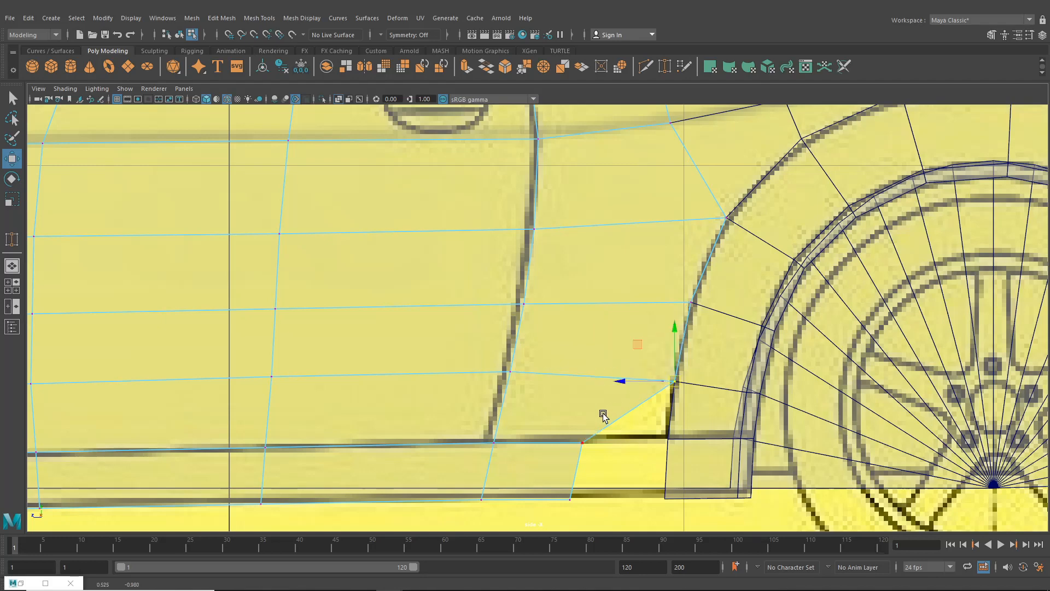
click(587, 456)
middle_drag(587, 456, 654, 445)
click(572, 506)
middle_drag(572, 506, 658, 497)
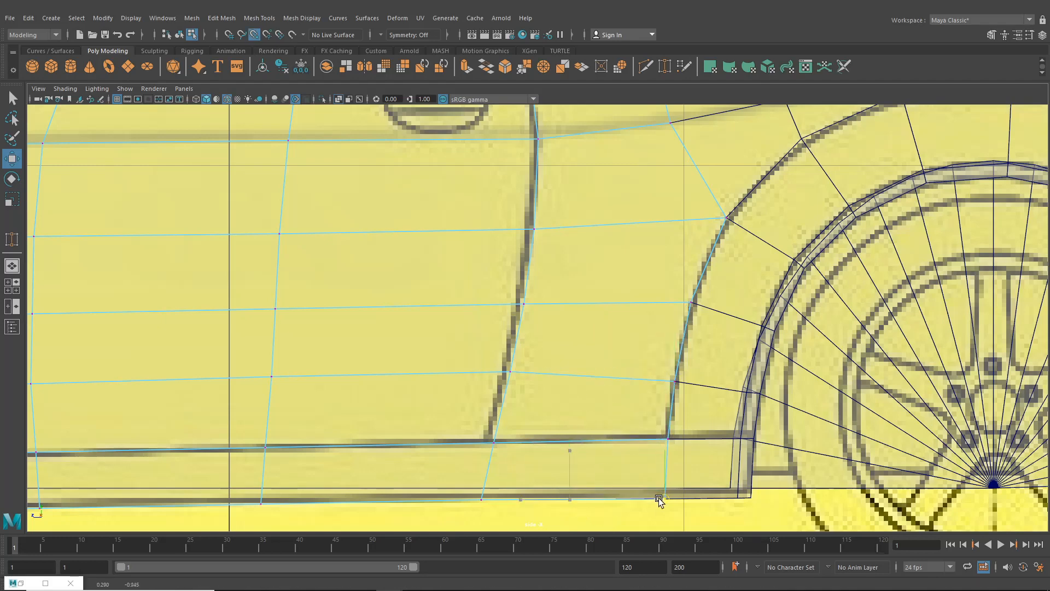
- Snap the strip's lower rear vertices to the matching rear wheel arch vertices in depth, working in the perspective view
click(11, 266)
alt+drag(436, 354, 588, 402)
alt+middle_drag(588, 402, 581, 418)
scroll(581, 418, up, 5)
drag(468, 358, 490, 388)
key(v)
mouse_move(444, 469)
mouse_down()
mouse_move(464, 481)
mouse_move(453, 472)
mouse_up()
alt+middle_drag(454, 474, 574, 315)
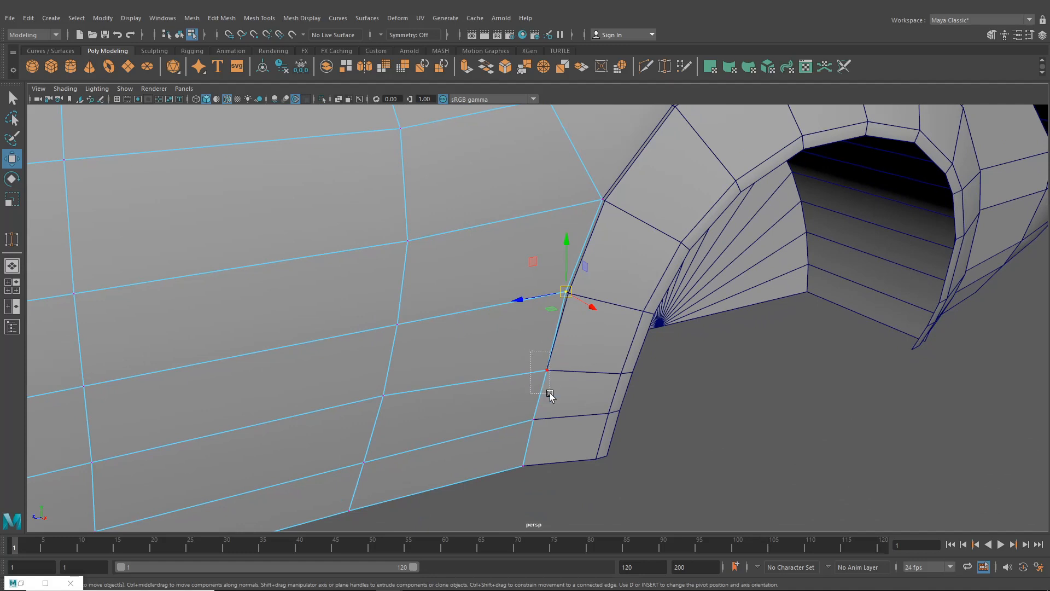
drag(549, 395, 542, 371)
key(v)
mouse_move(525, 407)
mouse_down()
mouse_move(538, 425)
mouse_move(527, 418)
mouse_up()
mouse_move(511, 454)
mouse_down()
mouse_move(529, 474)
mouse_move(518, 465)
mouse_up()
key(v)
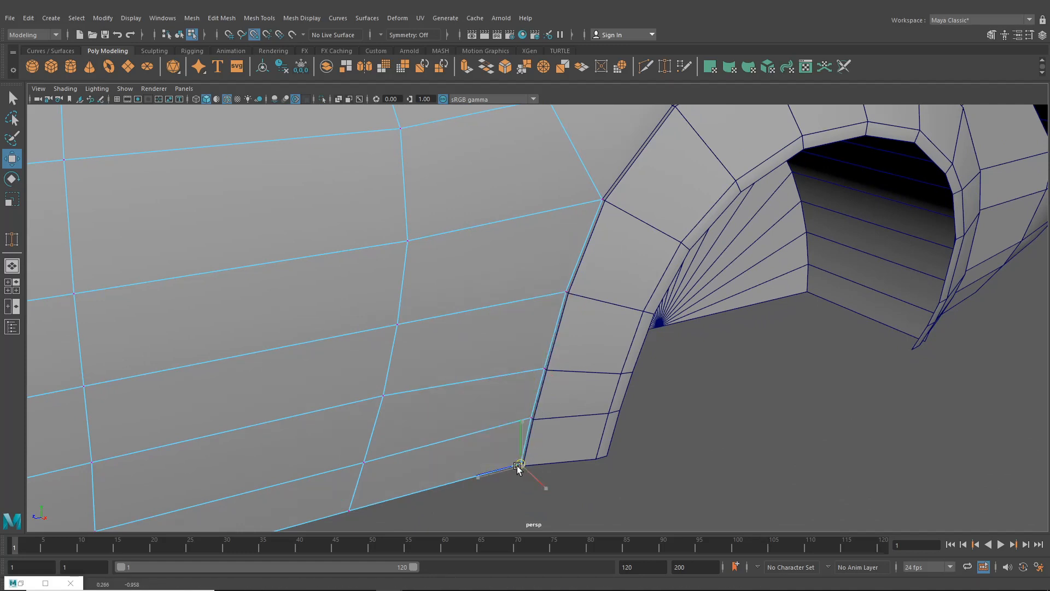
- Return to object mode and examine the whole car body from the front, side, rear and above
scroll(596, 420, down, 4)
mouse_move(596, 420)
alt+mouse_down()
mouse_move(584, 408)
mouse_move(612, 411)
alt+mouse_up()
scroll(612, 411, down, 4)
alt+middle_drag(612, 411, 696, 388)
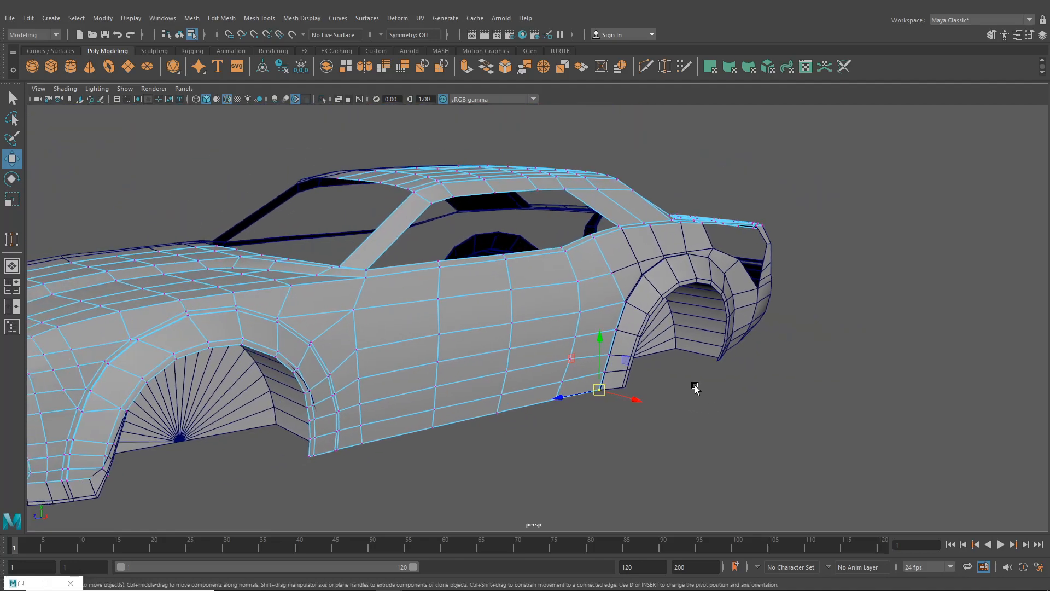
click(180, 34)
click(229, 153)
scroll(495, 274, down, 4)
alt+drag(498, 273, 336, 267)
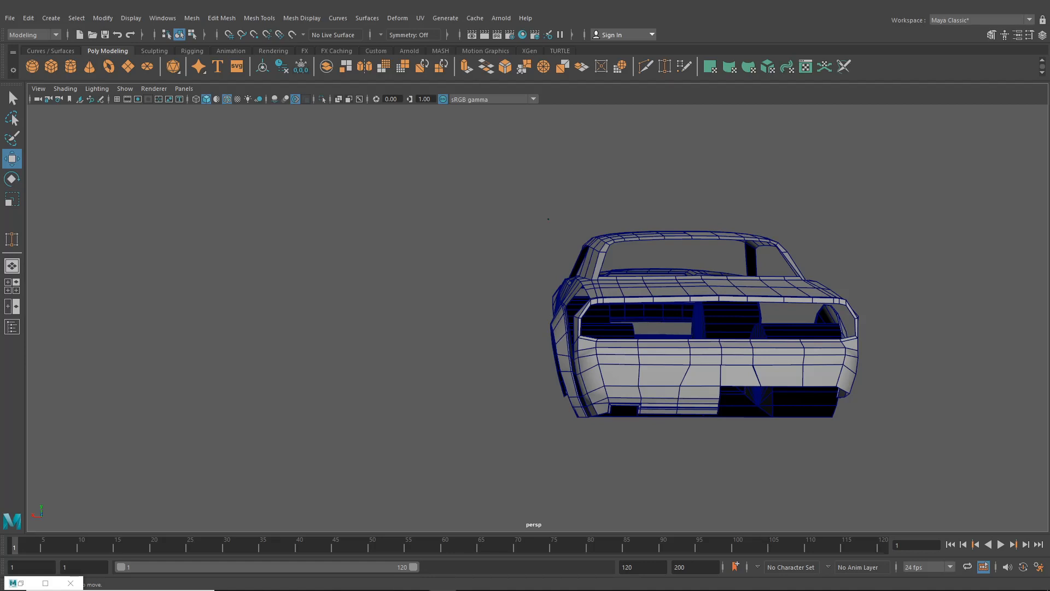
alt+drag(617, 198, 817, 285)
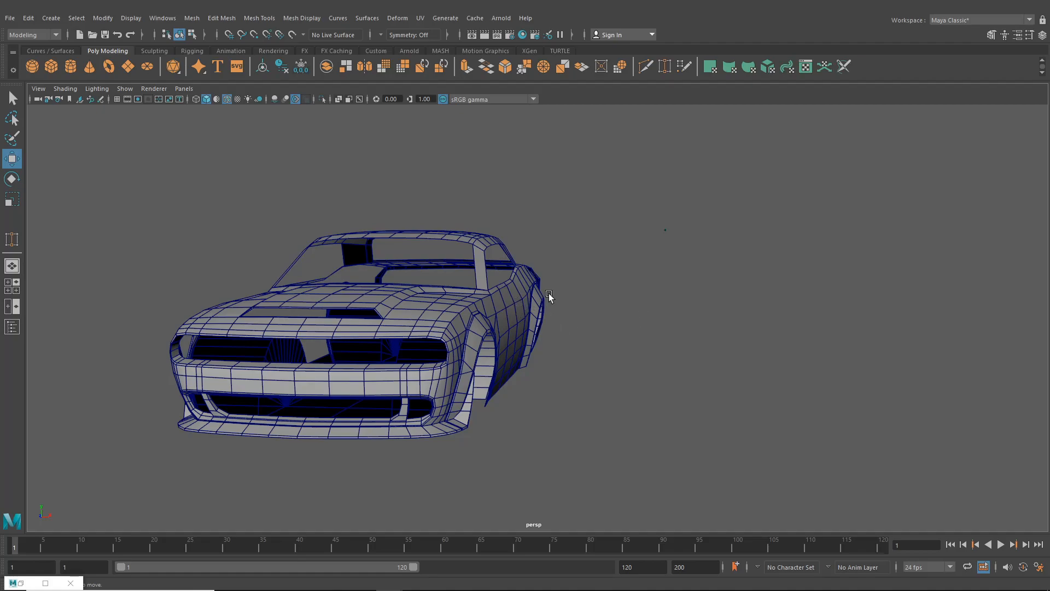
mouse_move(546, 301)
alt+mouse_down()
mouse_move(514, 342)
mouse_move(439, 390)
mouse_move(446, 410)
mouse_move(549, 322)
alt+mouse_up()
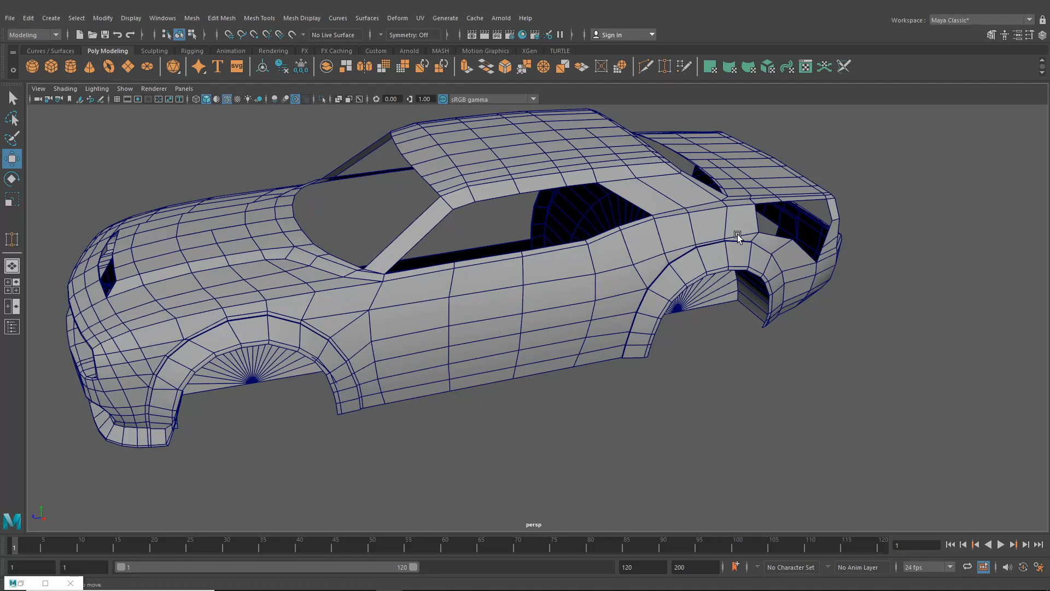
scroll(302, 316, up, 1)
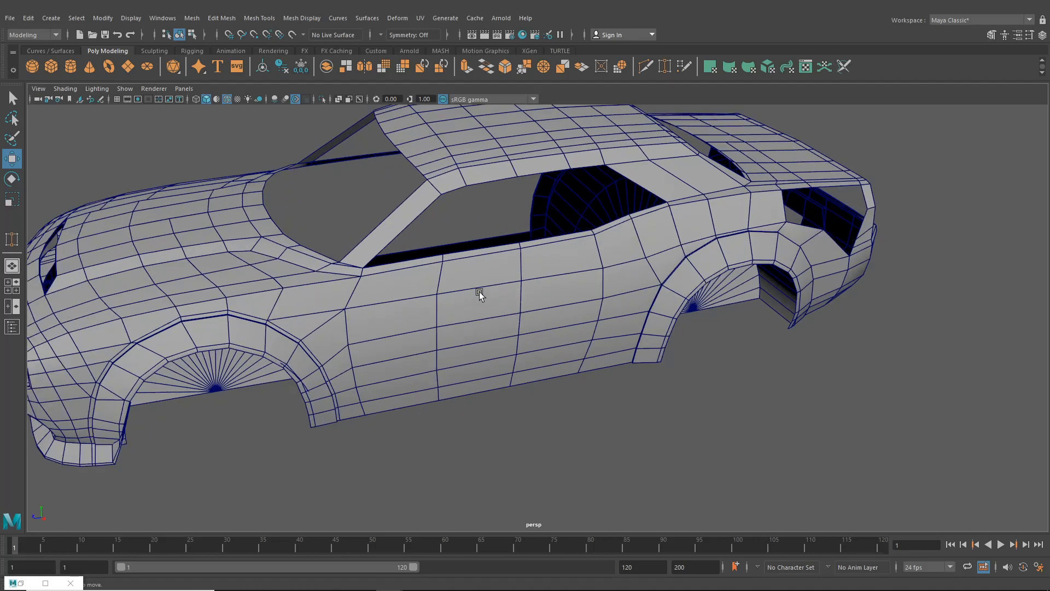
alt+drag(479, 293, 537, 360)
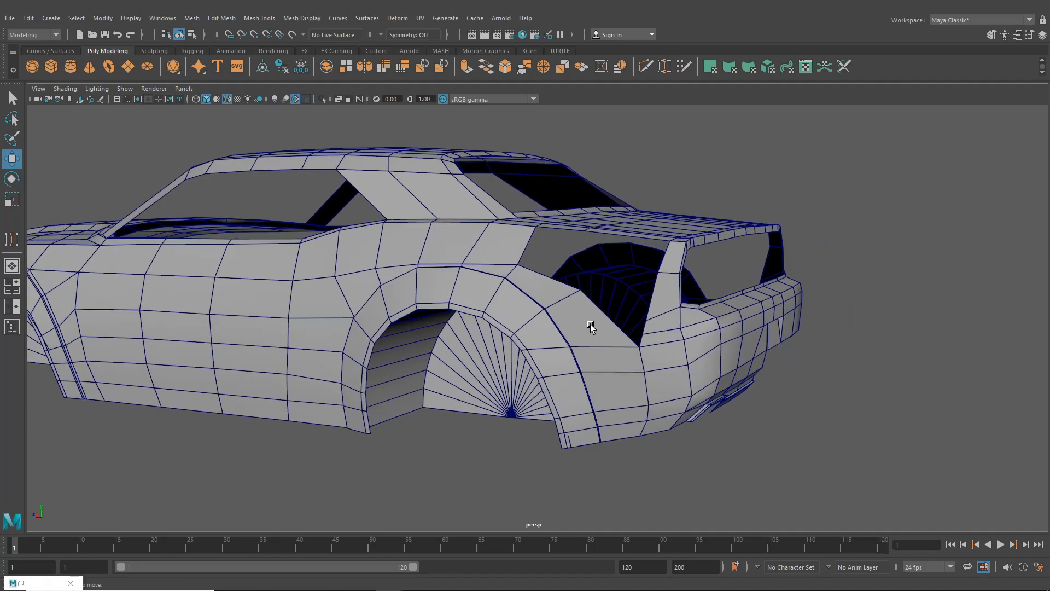
alt+drag(616, 302, 488, 275)
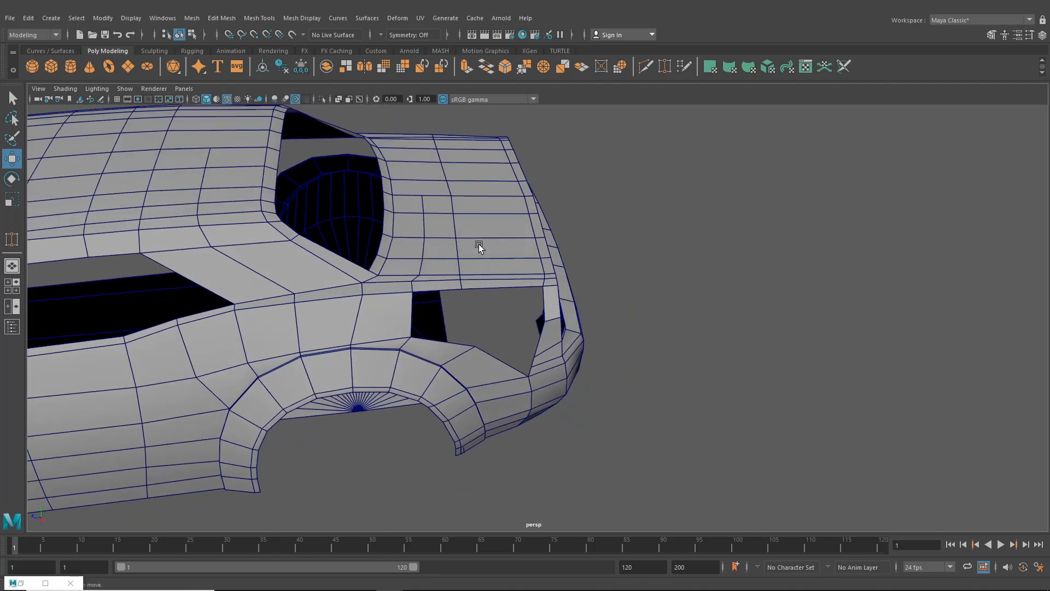
- Move the crosswise edge line on the trunk lid along the car's length and check it against the side blueprint
click(457, 235)
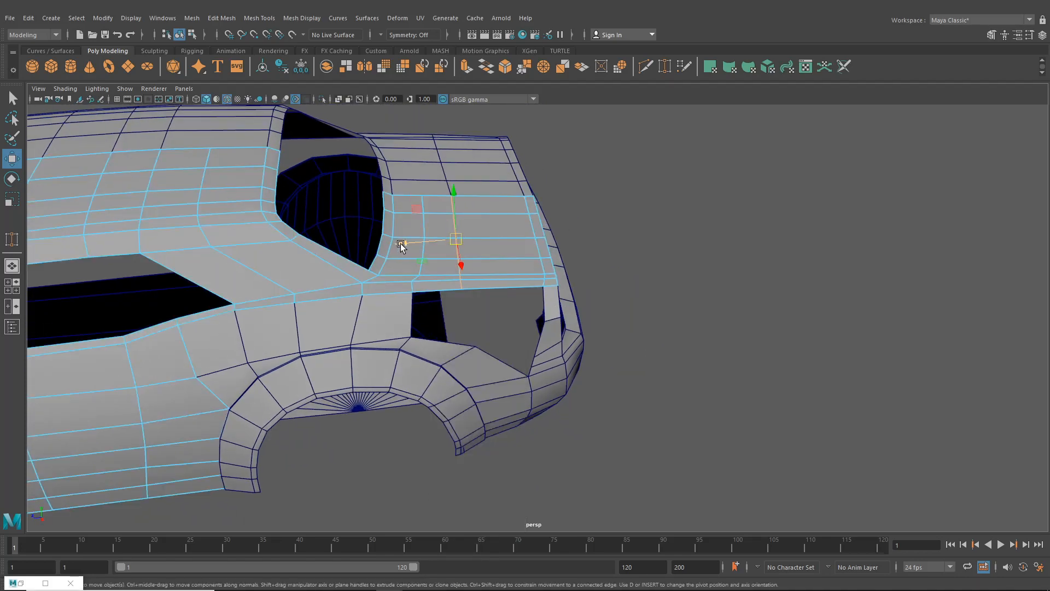
drag(401, 244, 417, 264)
key(space)
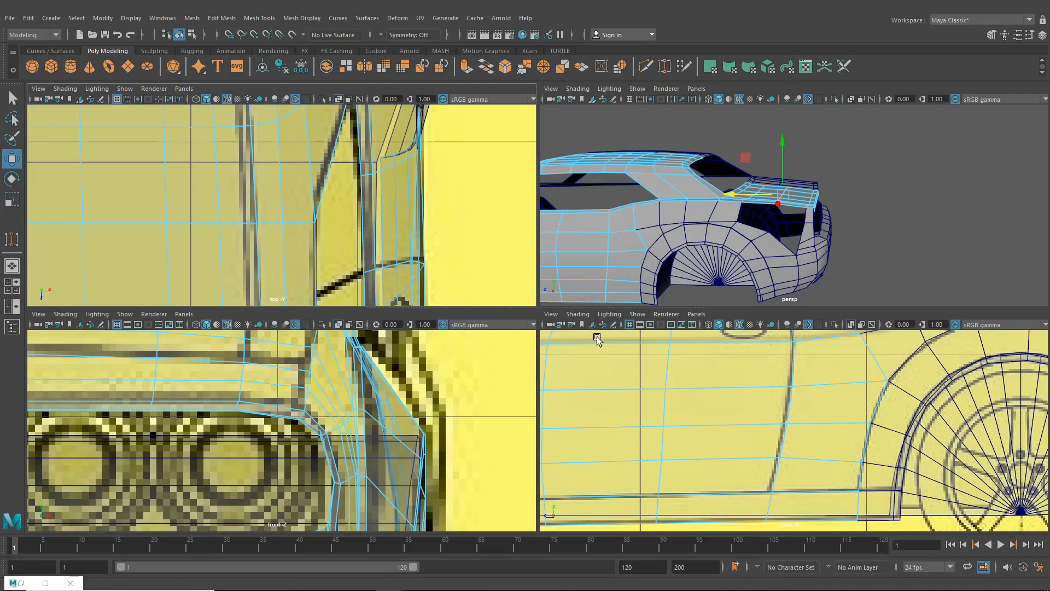
key(space)
scroll(554, 358, up, 10)
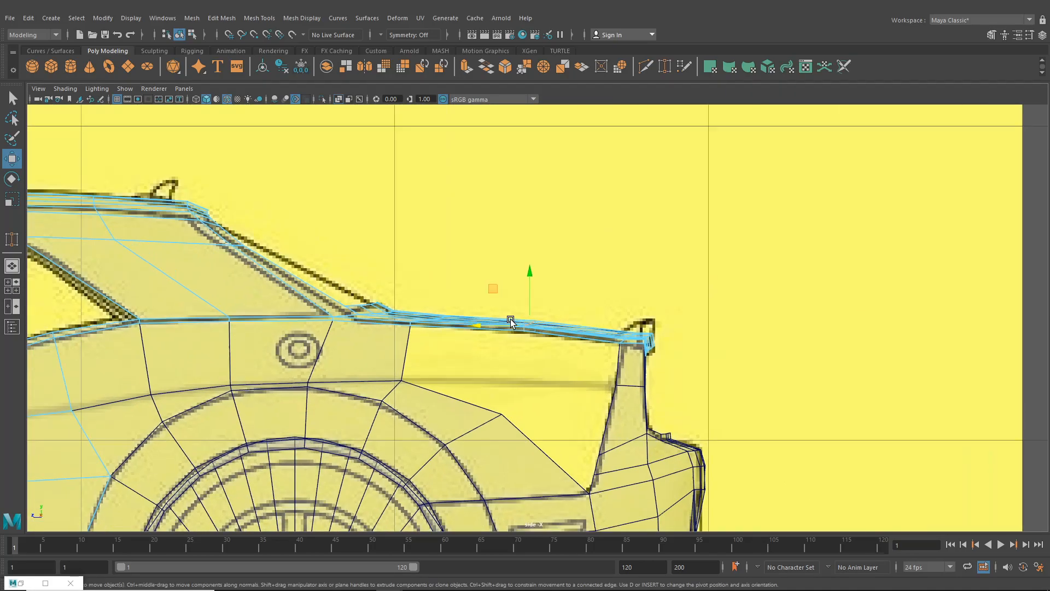
click(525, 281)
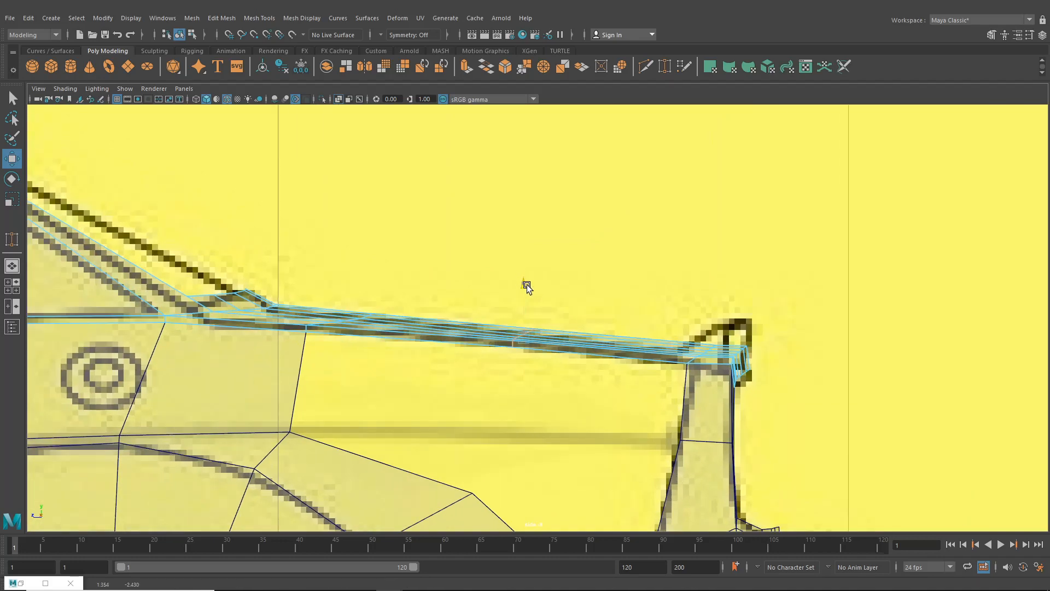
- Extrude the quarter panel's free edge above and behind the rear wheel arch upward to start filling the side opening
click(12, 266)
scroll(459, 342, down, 3)
click(455, 350)
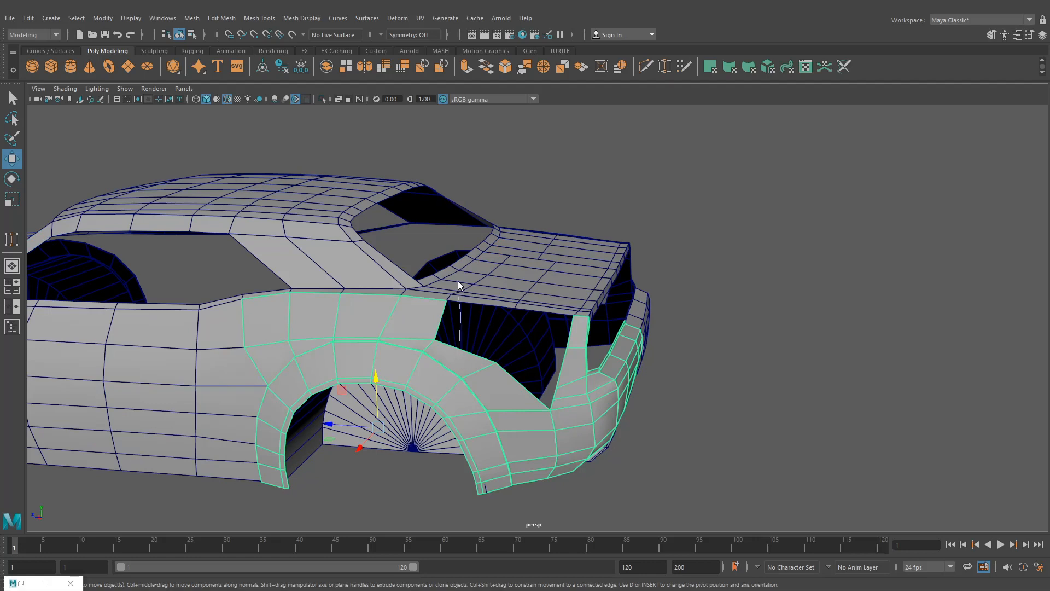
right_drag(459, 278, 464, 258)
click(464, 347)
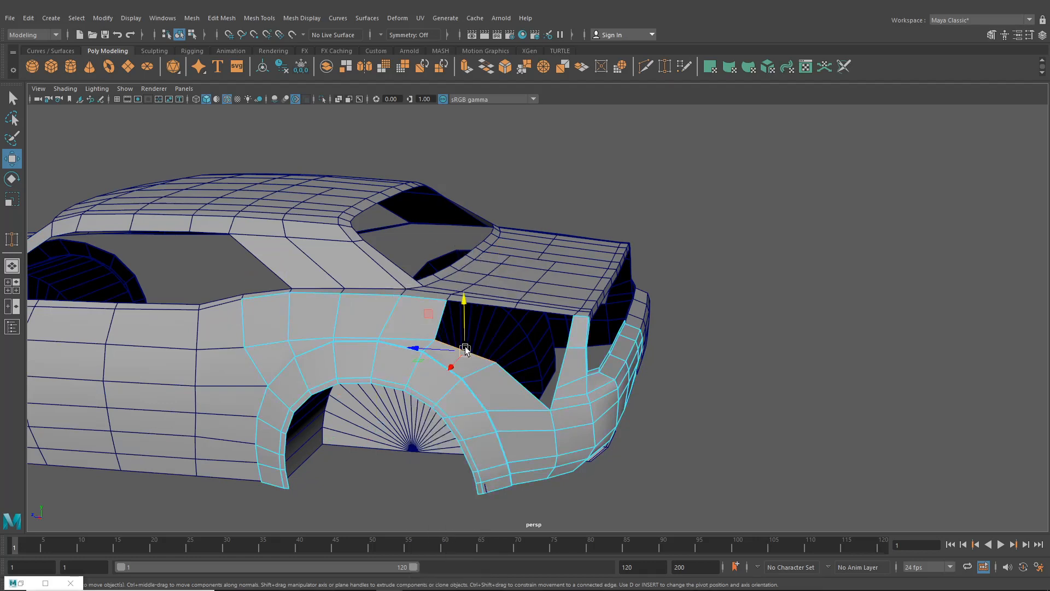
key(ctrl+e)
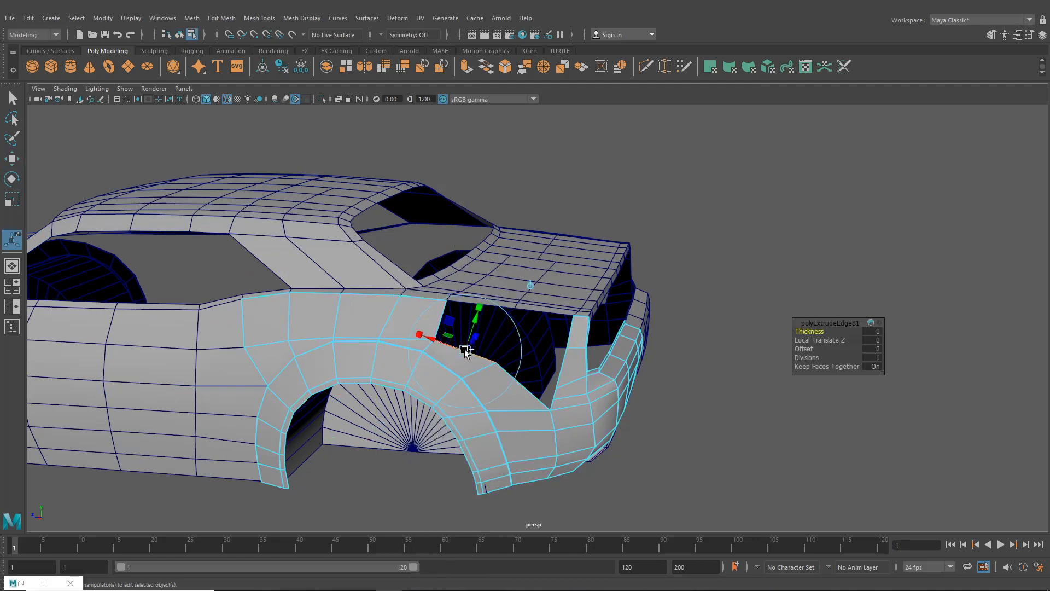
click(531, 286)
drag(466, 319, 466, 294)
scroll(406, 282, up, 3)
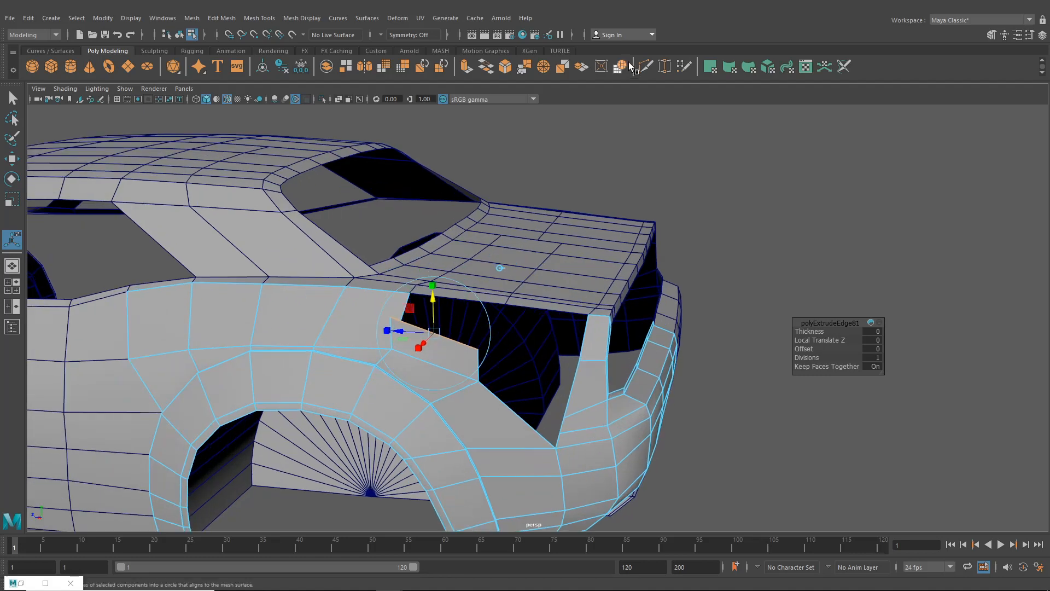
- Merge the new face's front vertex into the panel's upper corner and snap its rear vertex to the trunk lid's side edge
right_drag(361, 270, 304, 289)
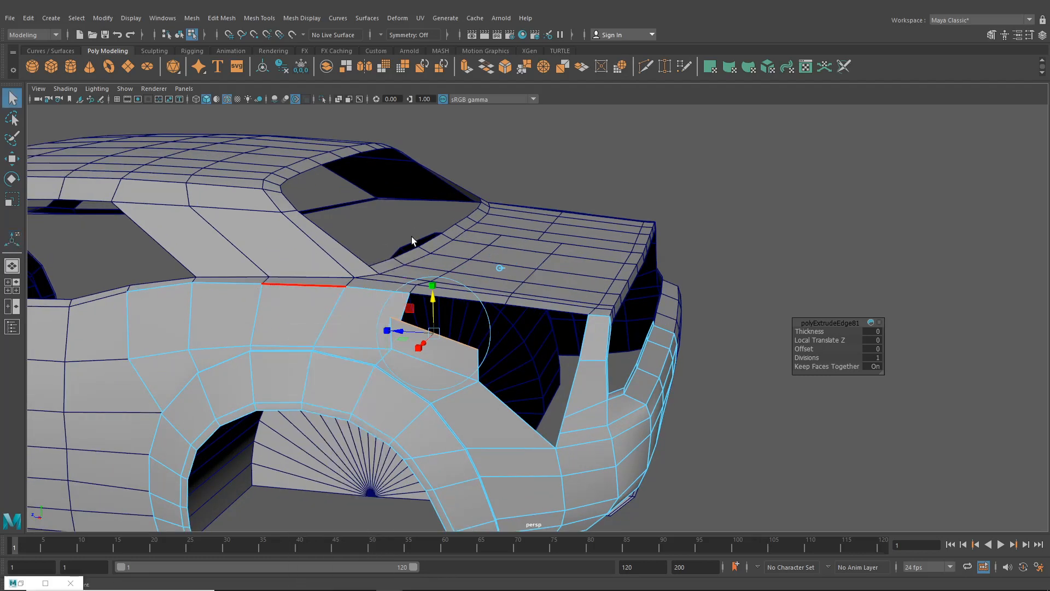
click(665, 66)
scroll(372, 320, up, 2)
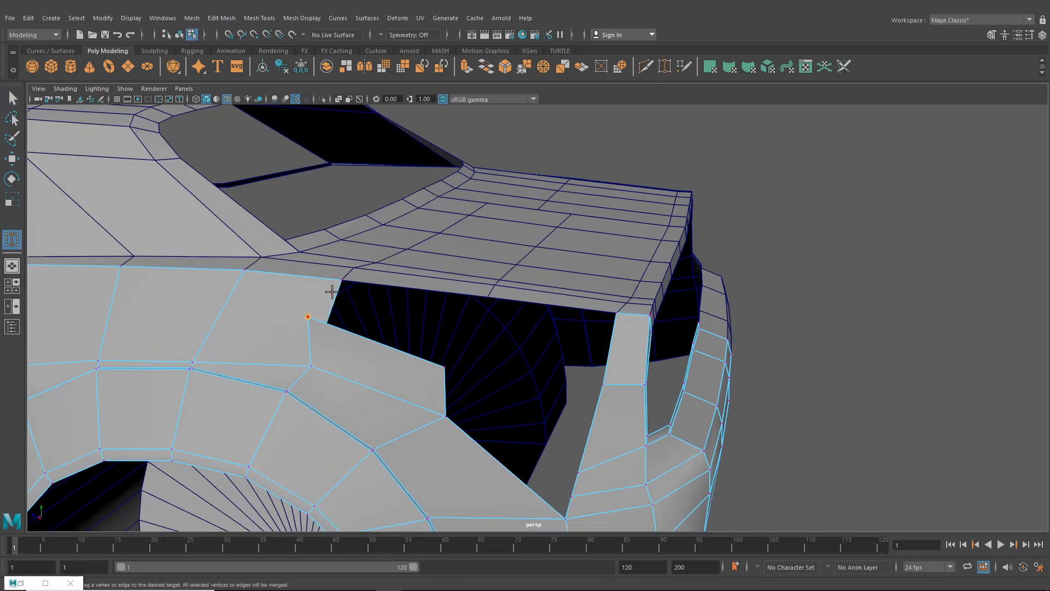
drag(331, 292, 341, 280)
key(w)
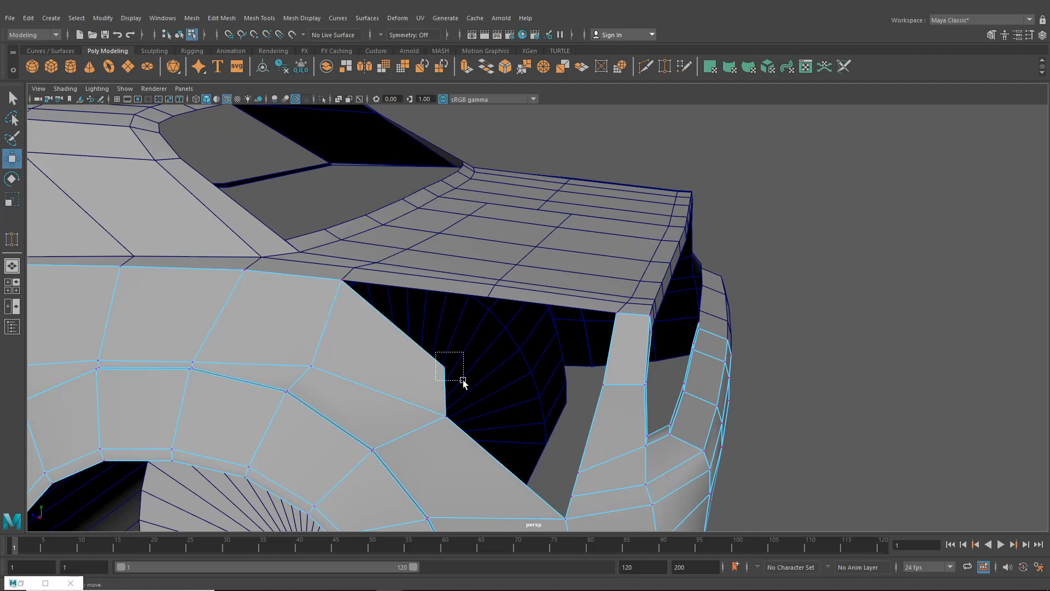
drag(464, 380, 490, 298)
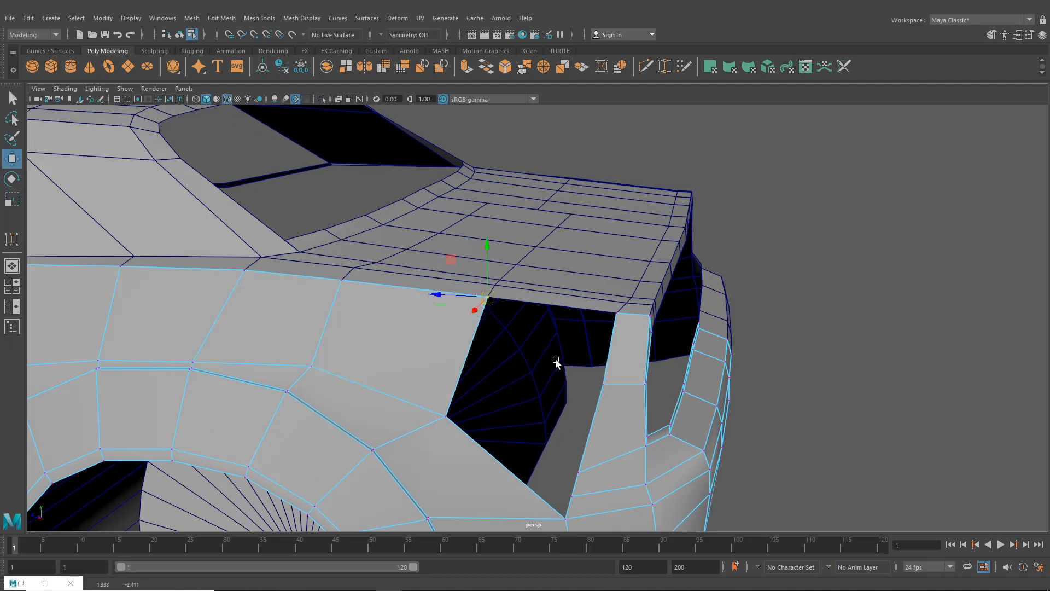
alt+drag(556, 359, 569, 381)
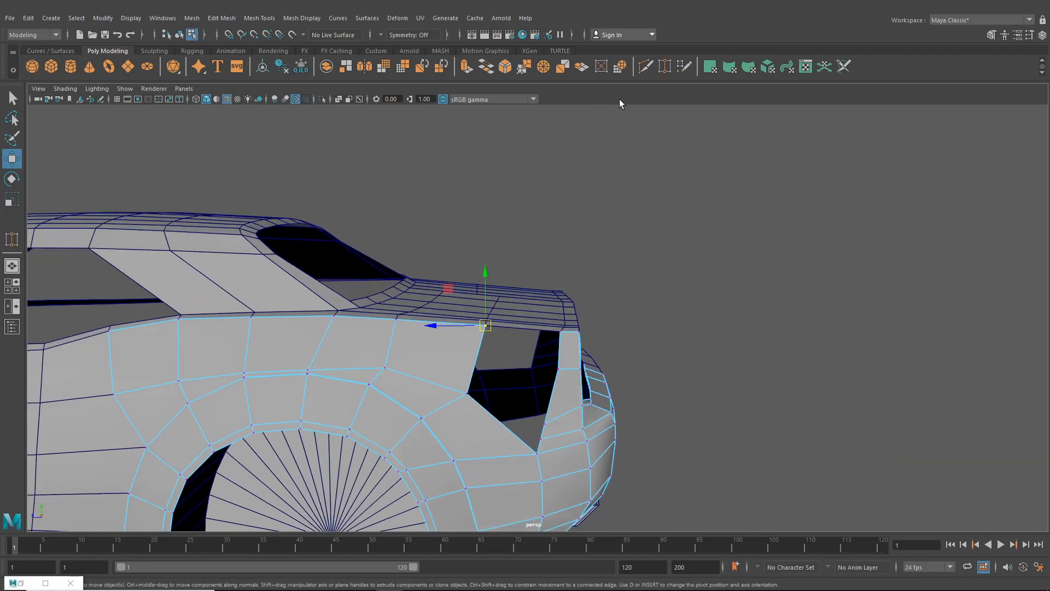
- Cut a horizontal edge across the new face to its rear border, following the body line on the side blueprint
click(645, 68)
click(396, 318)
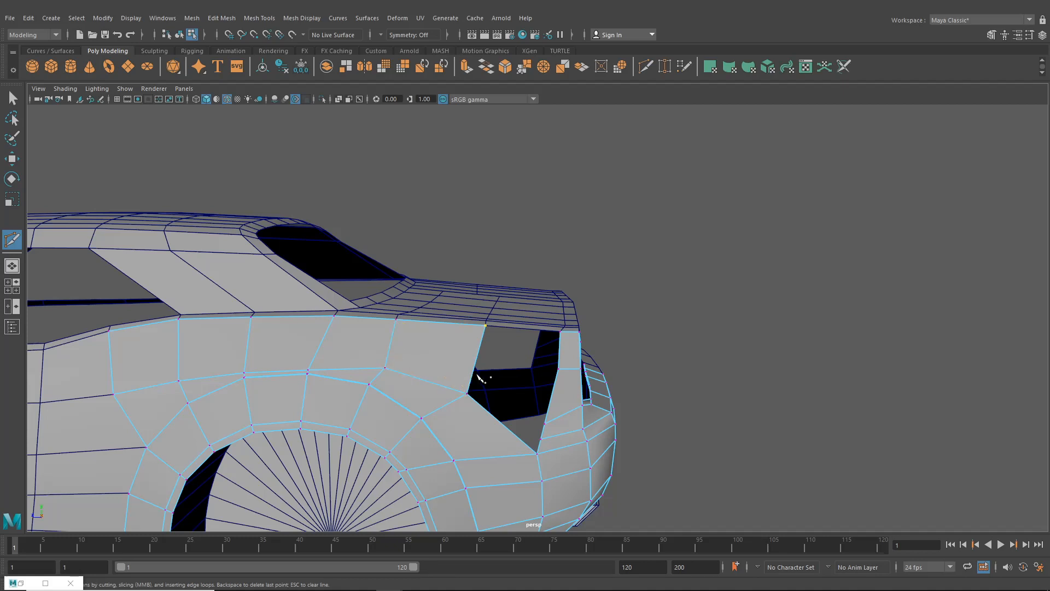
key(space)
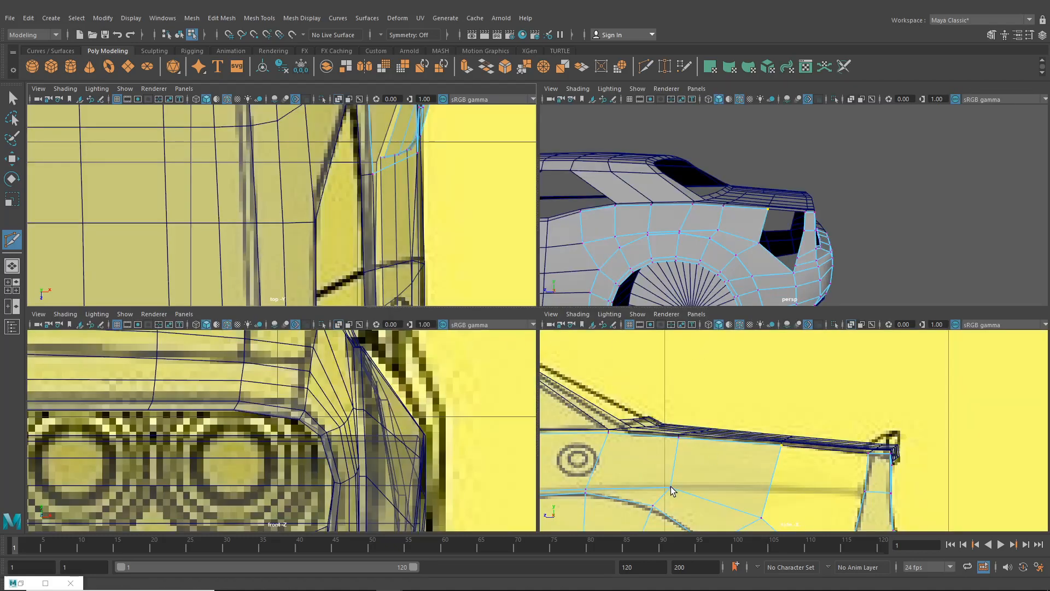
click(671, 487)
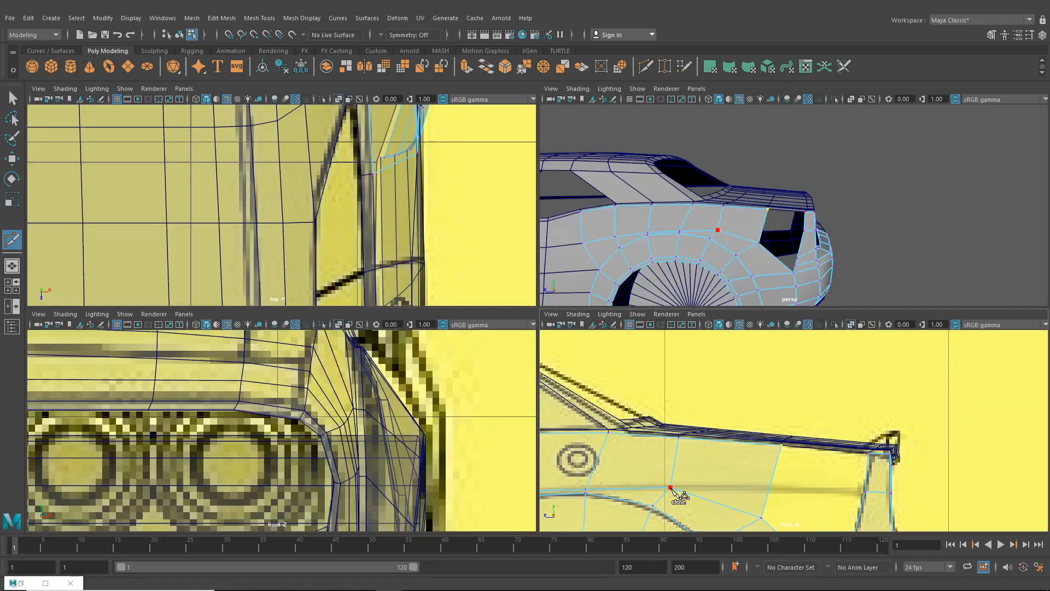
click(771, 487)
alt+middle_drag(803, 481, 760, 464)
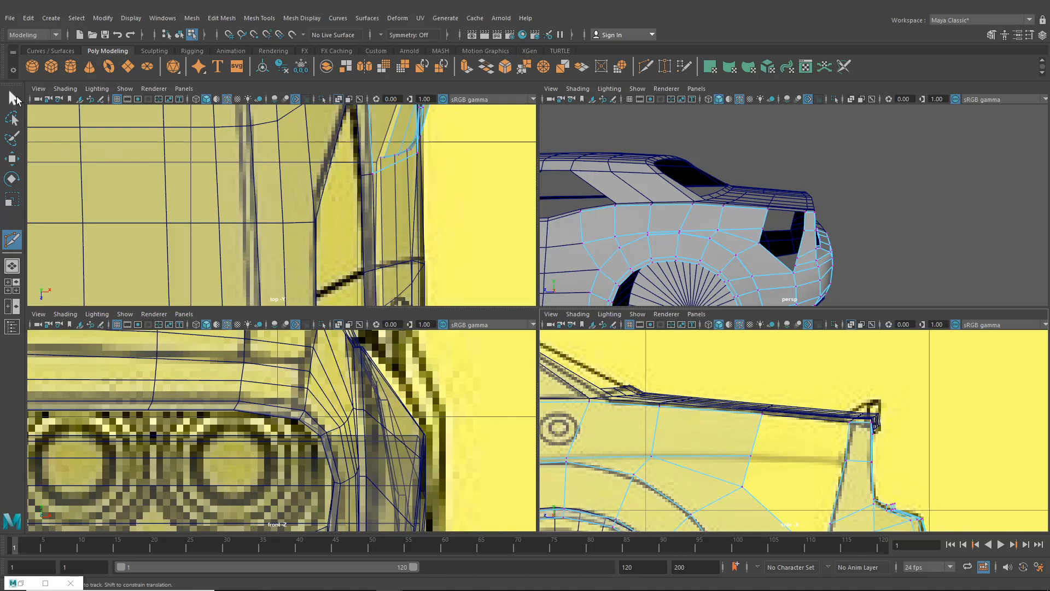
click(13, 99)
- Move the new cut's rear vertex sideways outward to match the quarter panel's curvature
key(space)
alt+drag(789, 231, 513, 379)
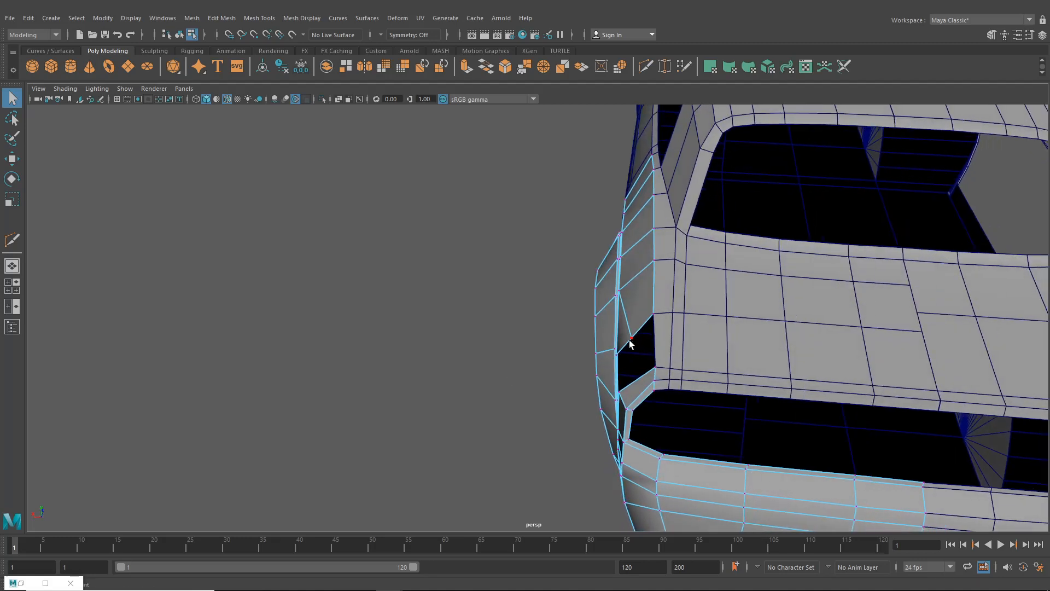
click(16, 163)
alt+middle_drag(590, 277, 568, 312)
scroll(567, 311, up, 3)
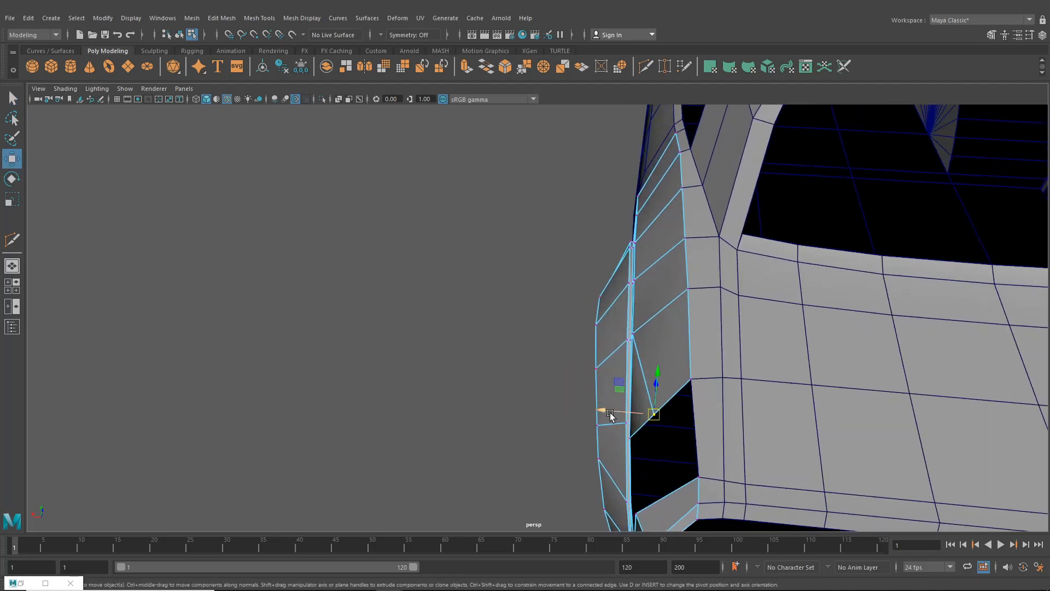
drag(605, 413, 648, 340)
- Bridge the new face's upper rear edge to the facing front edge of the rear pillar beneath the trunk lid
right_drag(506, 277, 503, 245)
click(508, 353)
shift+click(632, 372)
click(221, 18)
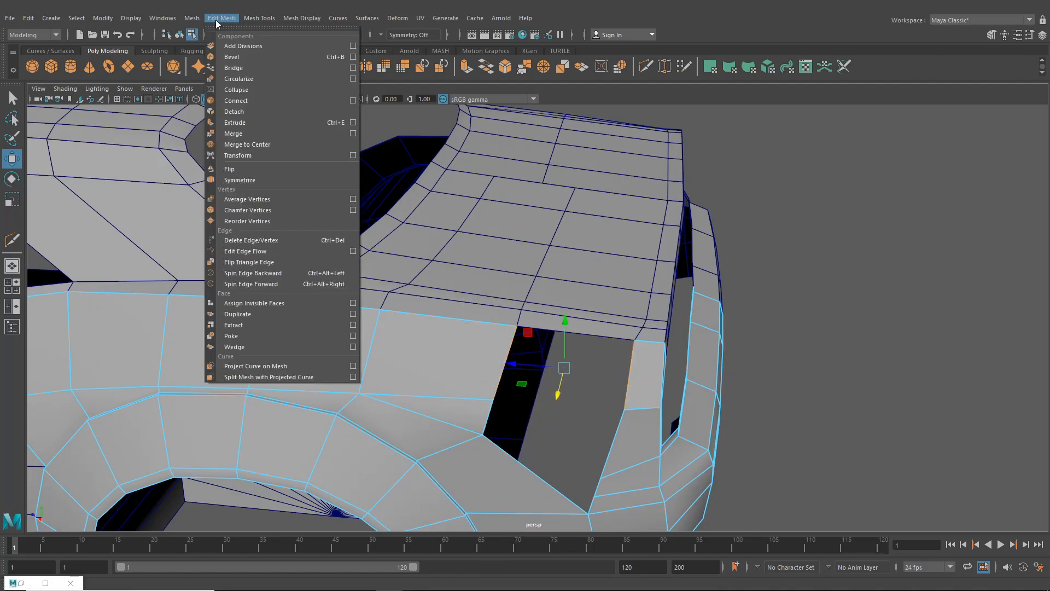
click(243, 66)
alt+drag(536, 296, 503, 336)
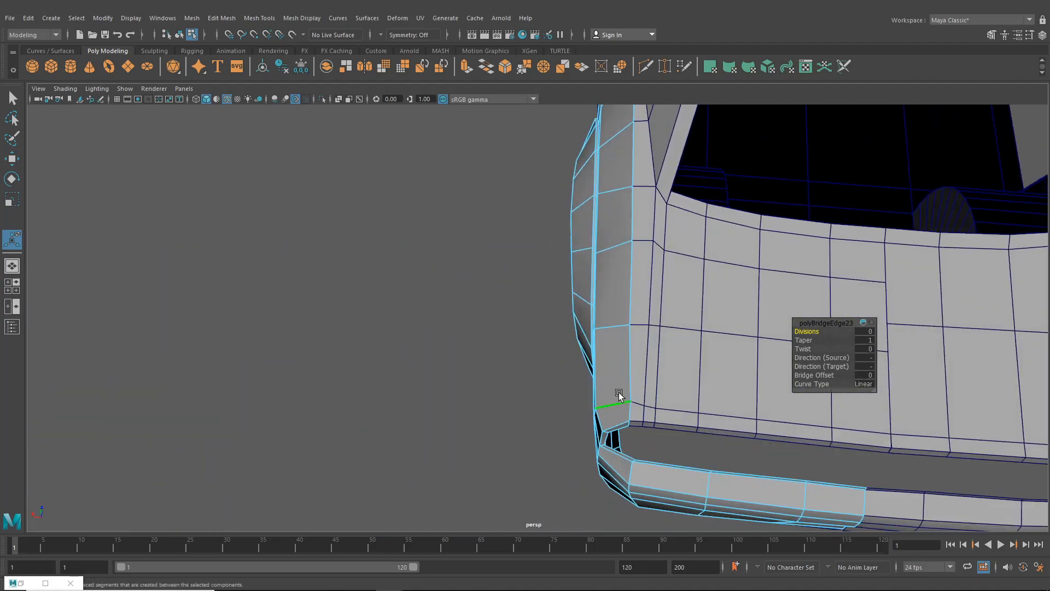
- Move the quarter panel's upper vertex just ahead of the trunk lid's rear corner sideways
right_drag(617, 275, 566, 285)
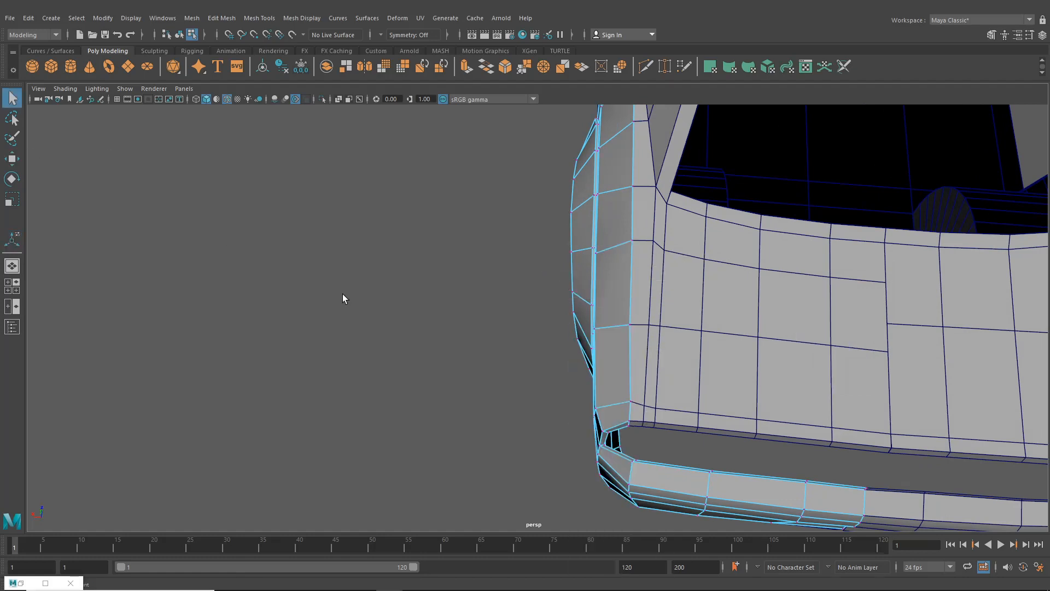
alt+middle_drag(460, 329, 405, 280)
scroll(600, 330, up, 5)
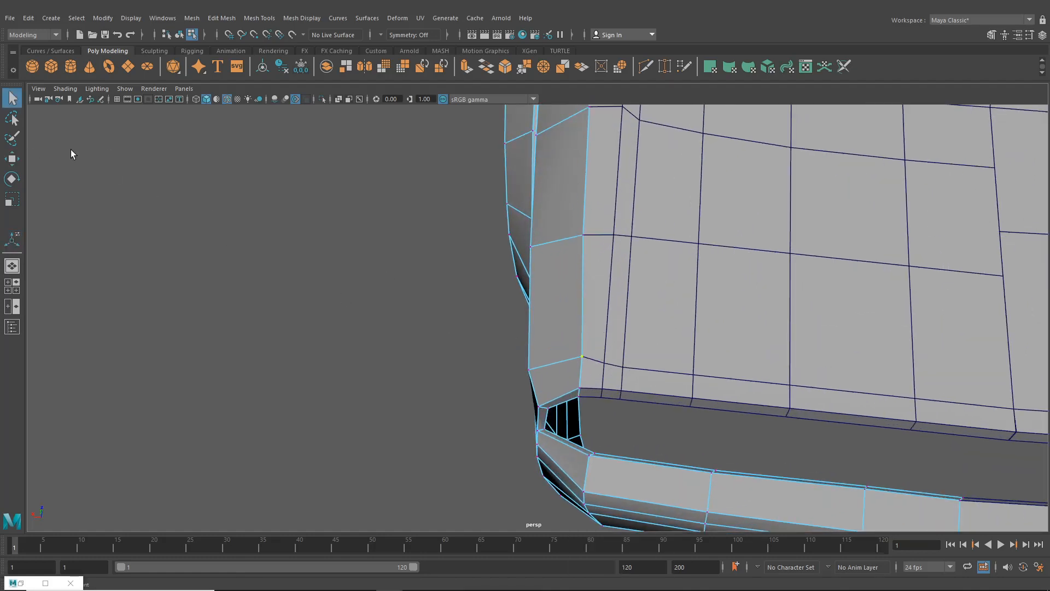
alt+drag(370, 275, 3, 158)
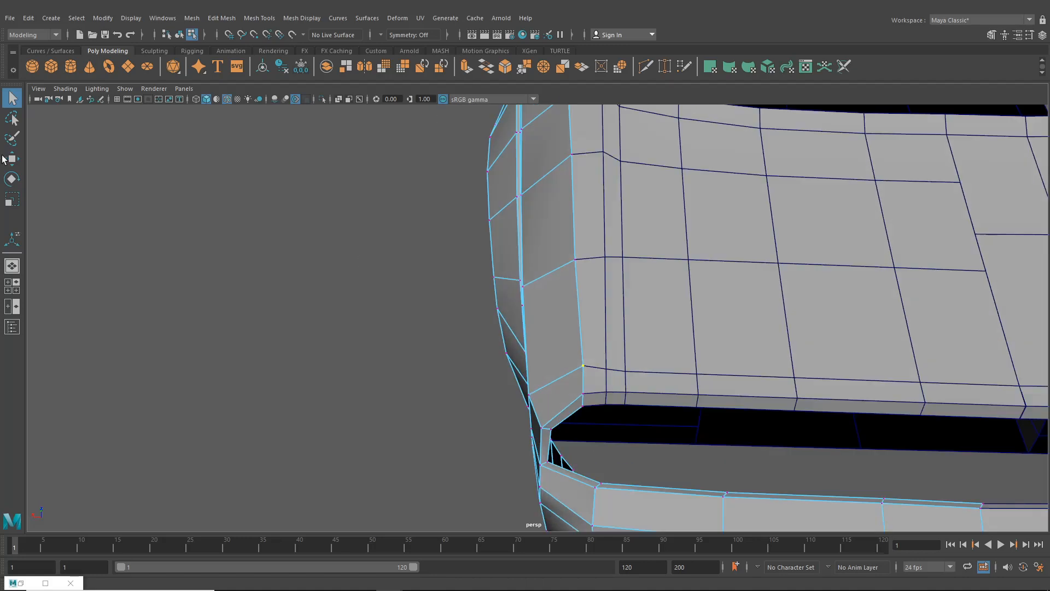
click(18, 163)
alt+drag(420, 348, 424, 359)
drag(531, 362, 529, 362)
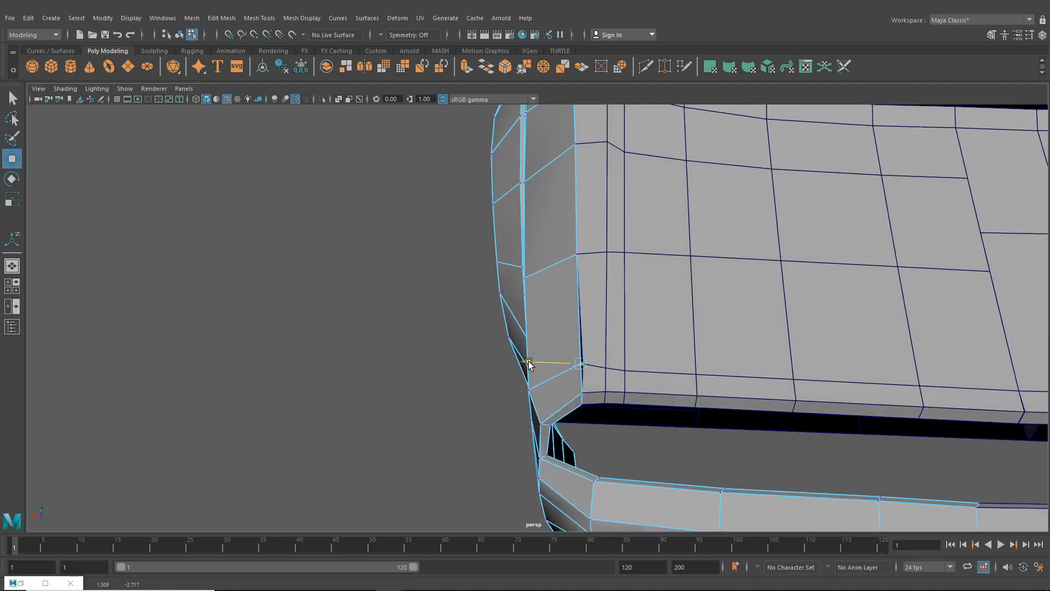
- Snap the trunk lid's matching side-edge vertex to the quarter panel vertex to close the gap near the rear corner
click(641, 366)
click(589, 367)
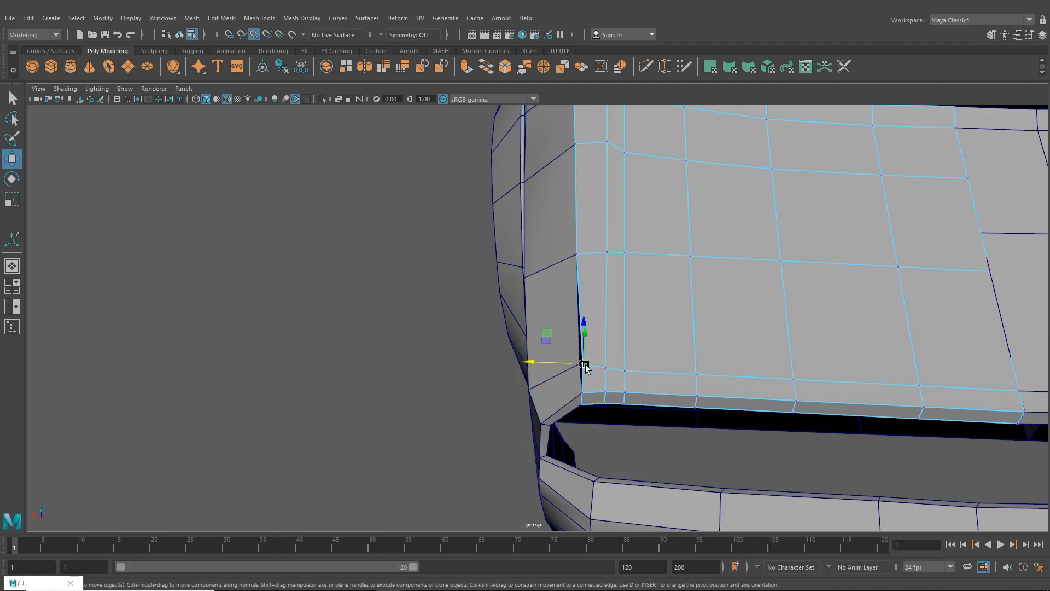
alt+drag(584, 367, 701, 407)
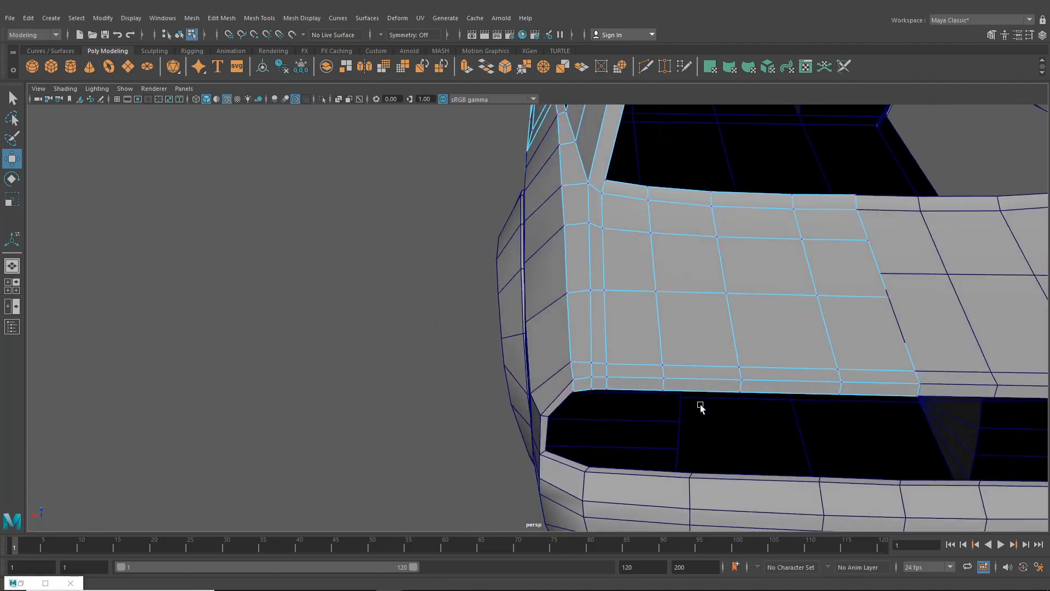
- Adjust the vertex where the bridged face meets the rear pillar sideways and check the quarter panel's surface from several angles
click(560, 390)
click(533, 392)
drag(491, 392, 586, 376)
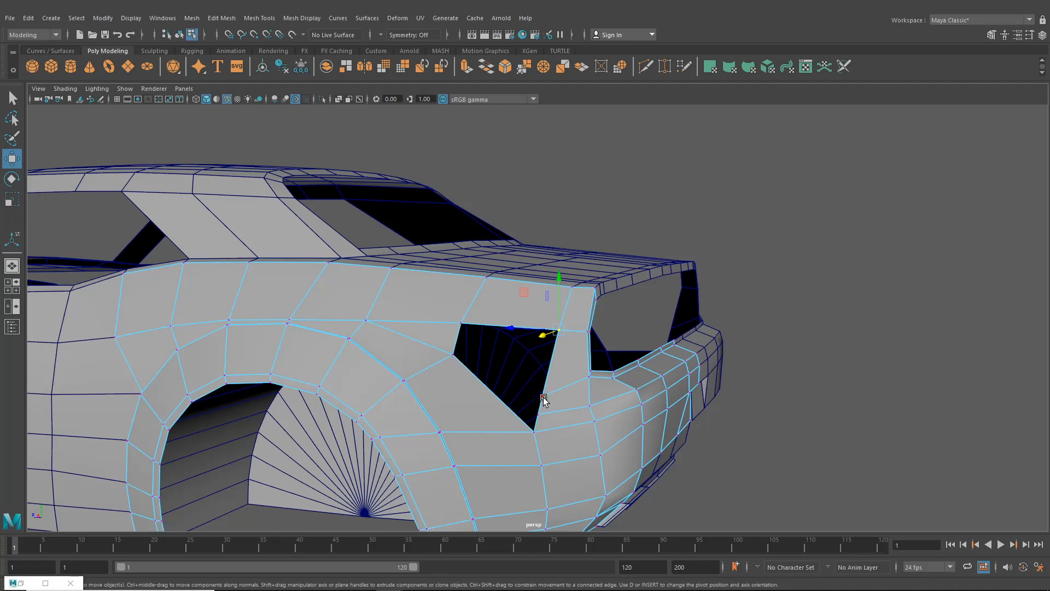
alt+drag(553, 393, 554, 363)
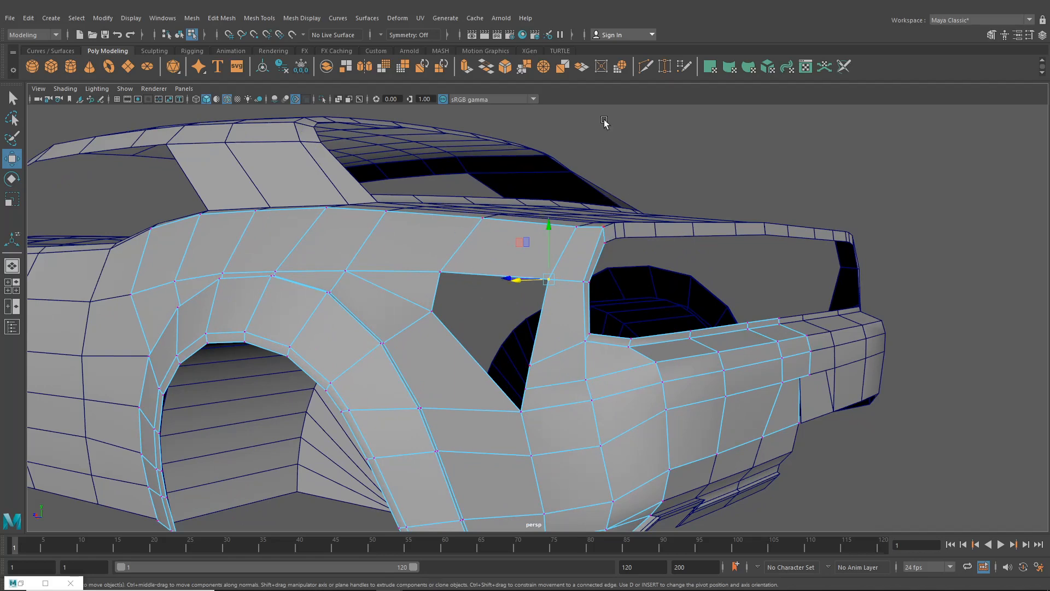
alt+drag(613, 164, 585, 214)
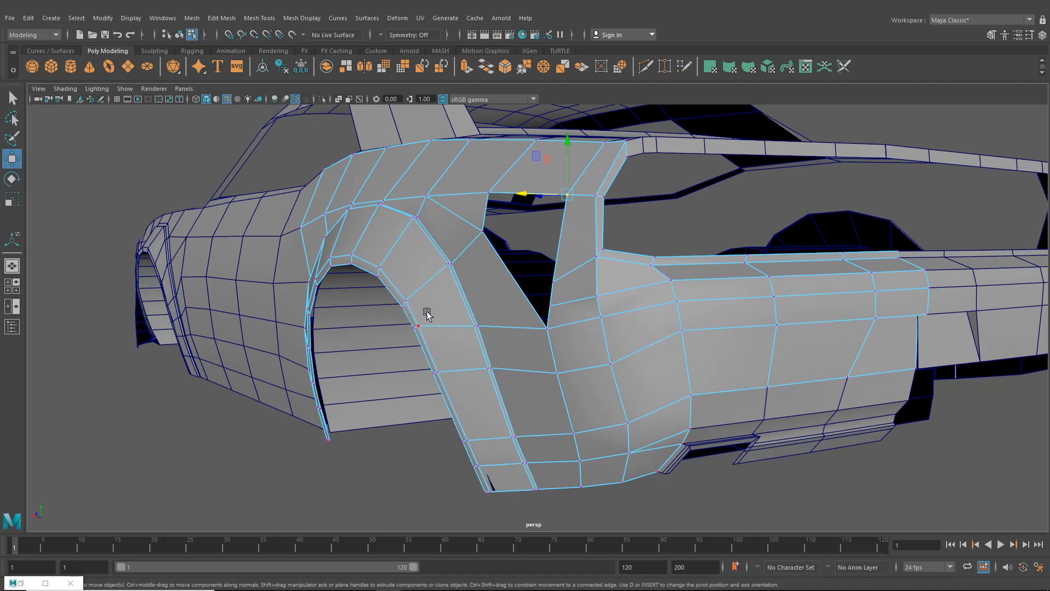
- Move the rear pillar's middle front-edge vertex up onto the blueprint's pillar line in the side view
click(11, 287)
alt+middle_drag(781, 472, 766, 354)
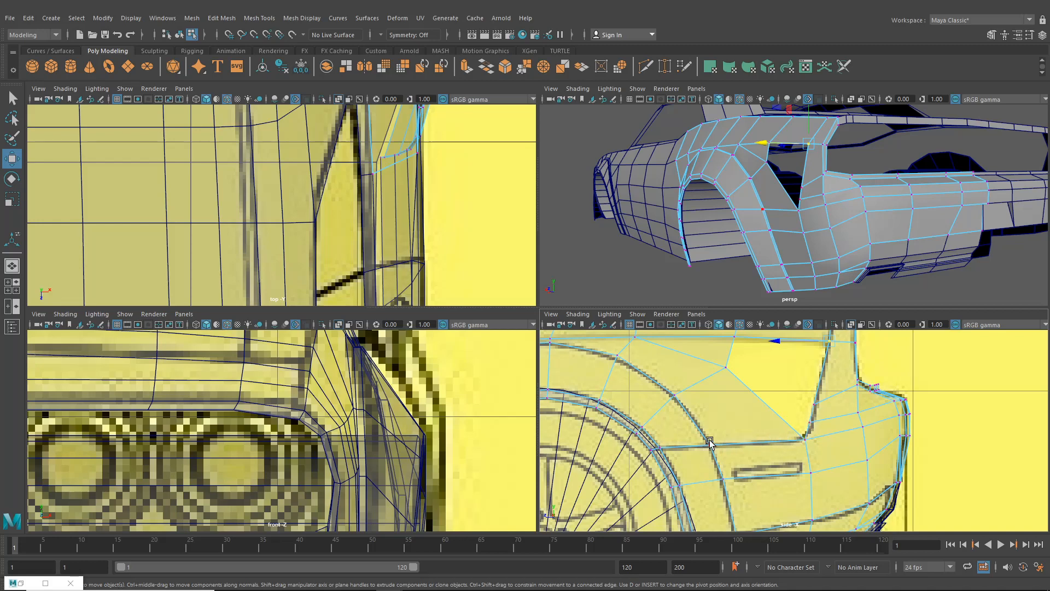
alt+middle_drag(807, 423, 761, 465)
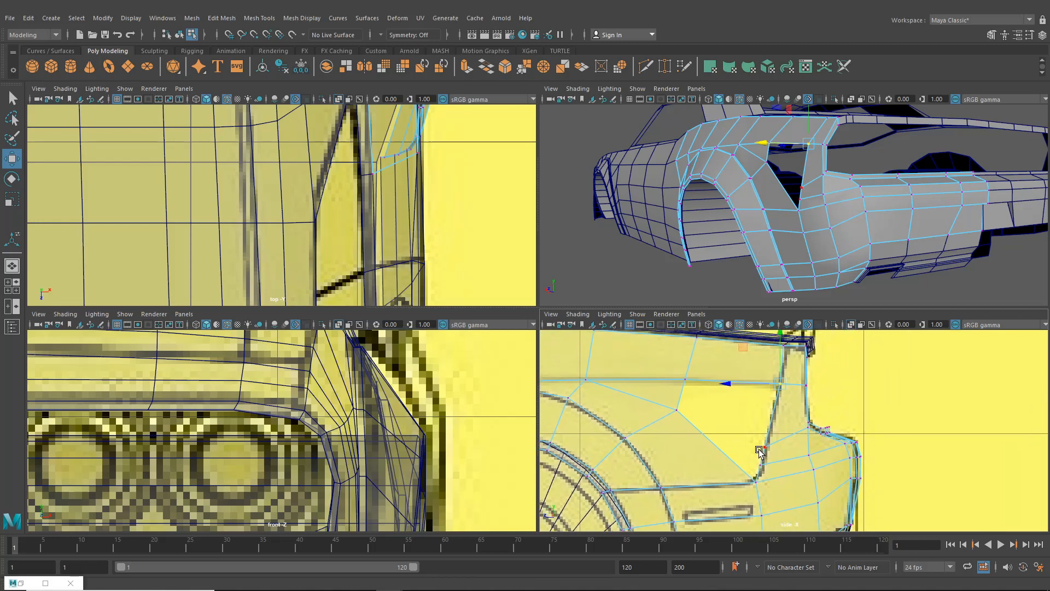
click(767, 450)
drag(767, 450, 775, 428)
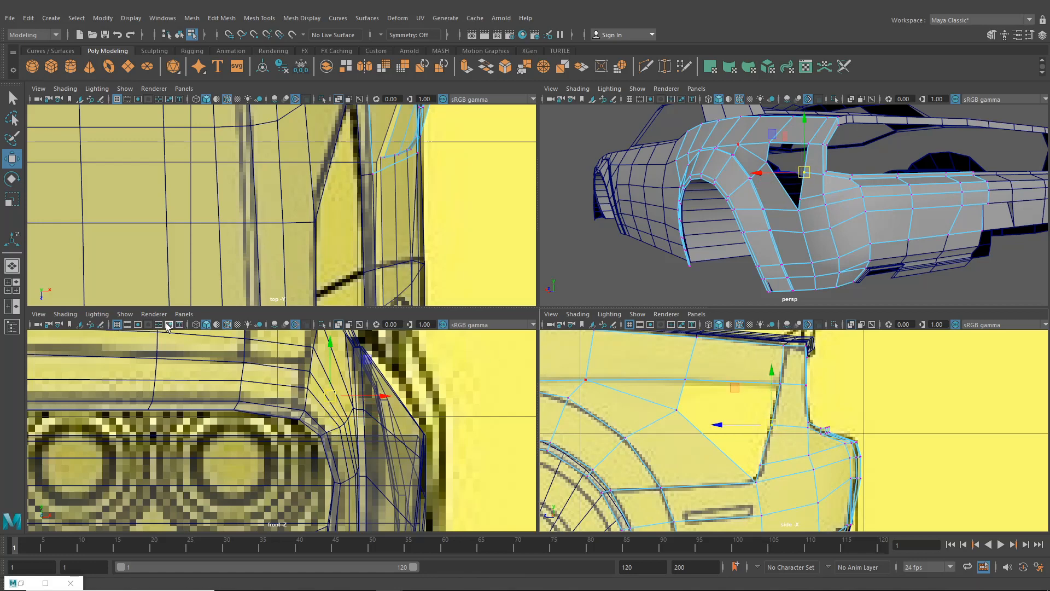
- Replace the front view with the back1 orthographic view and frame the car's rear corner
click(186, 317)
mouse_move(228, 351)
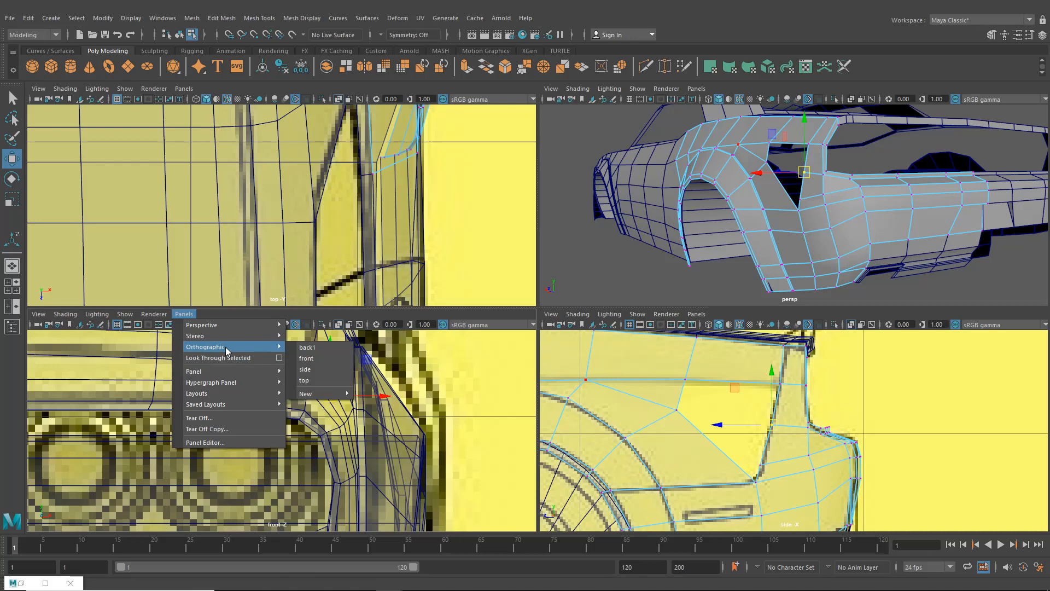
click(320, 347)
alt+middle_drag(257, 350, 346, 476)
alt+middle_drag(326, 396, 359, 459)
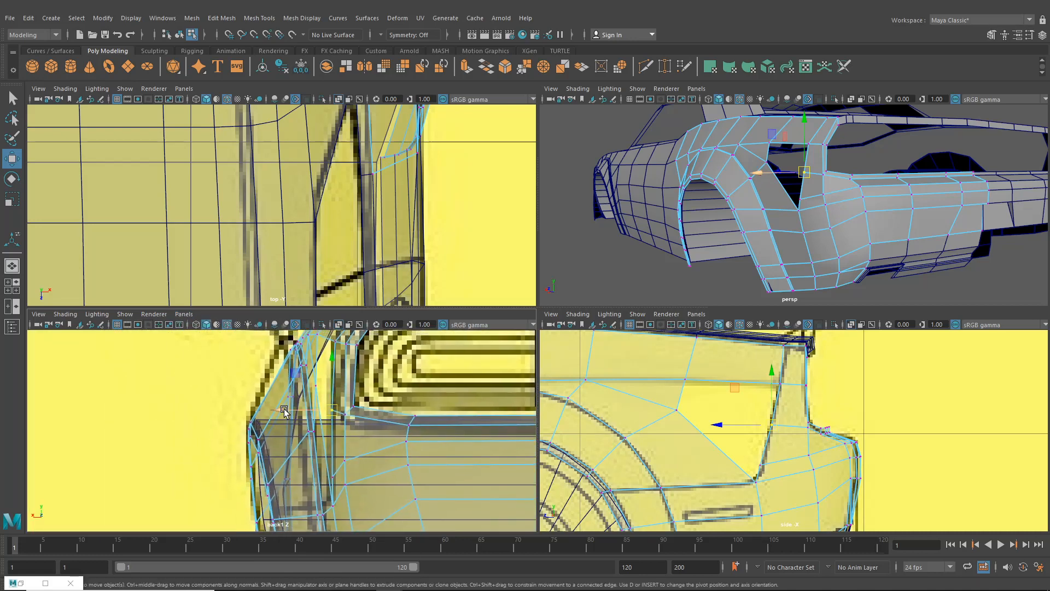
- Move the rear pillar's lower front-edge vertex down to the opening's bottom corner in the side view
alt+middle_drag(841, 420, 822, 438)
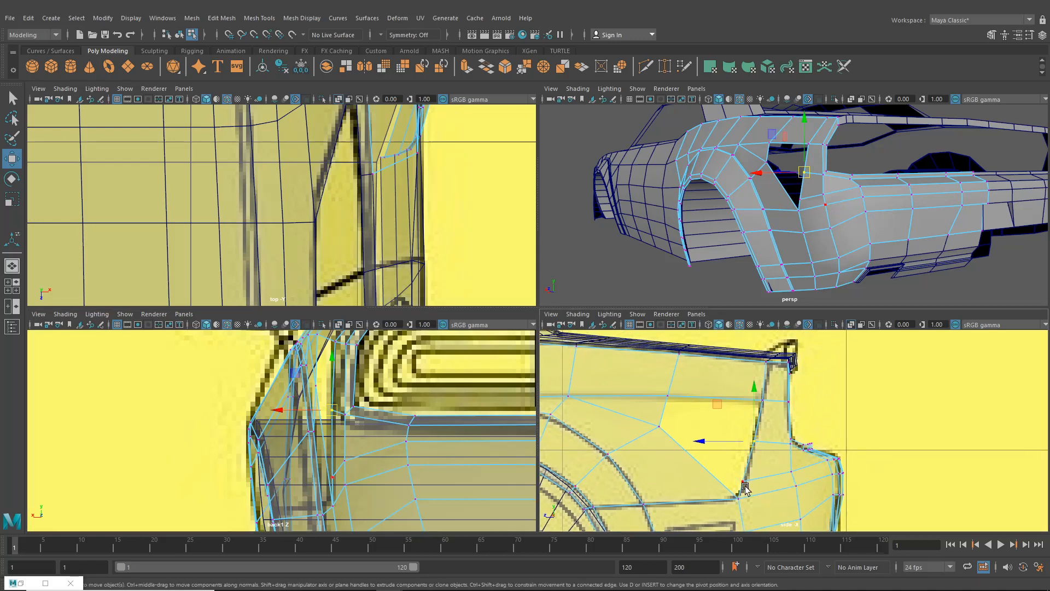
alt+middle_drag(760, 493, 770, 456)
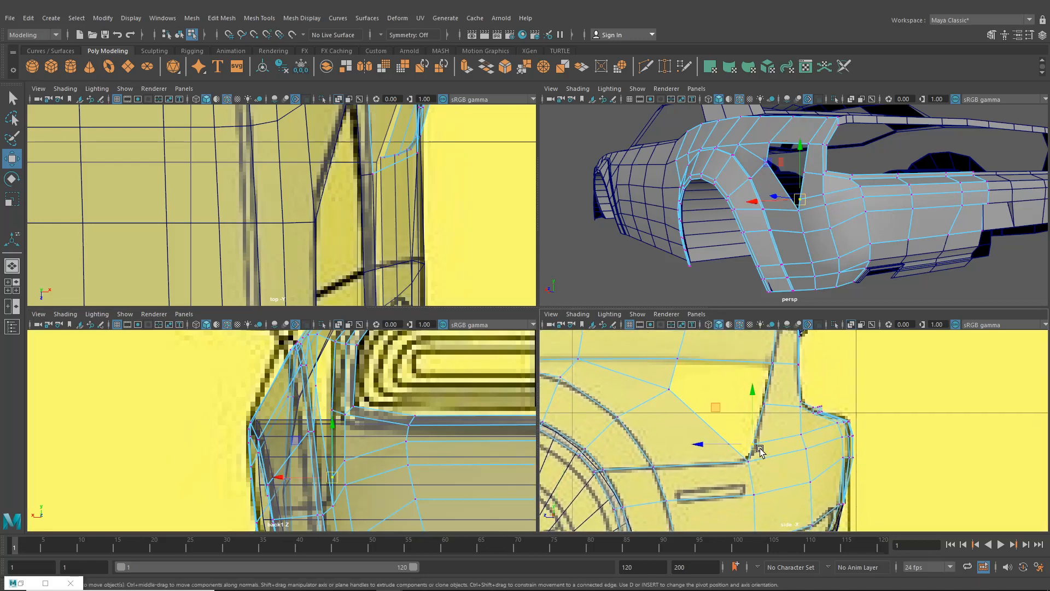
drag(758, 447, 748, 458)
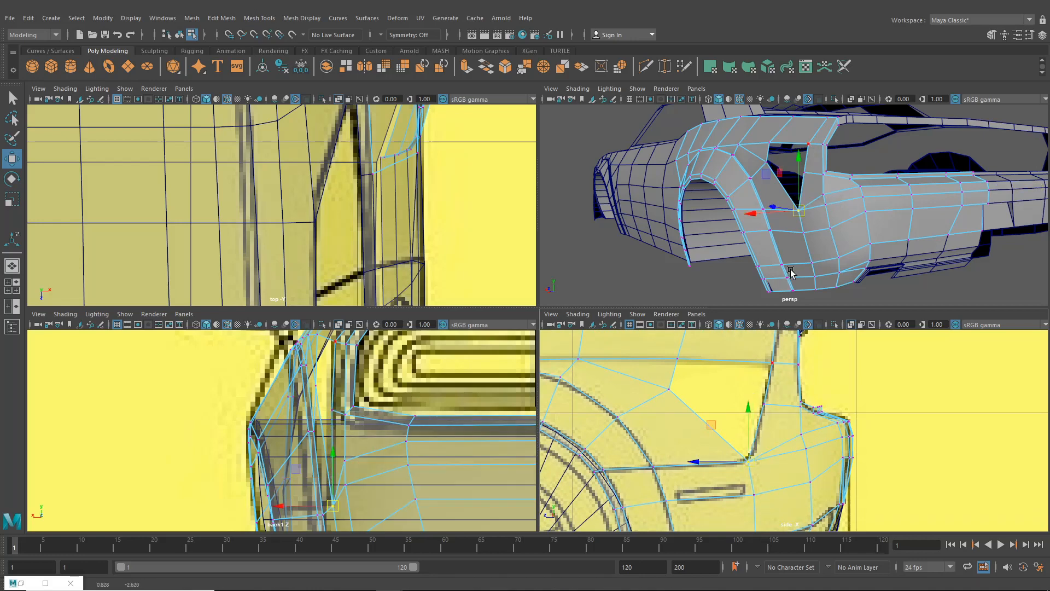
alt+drag(787, 274, 843, 275)
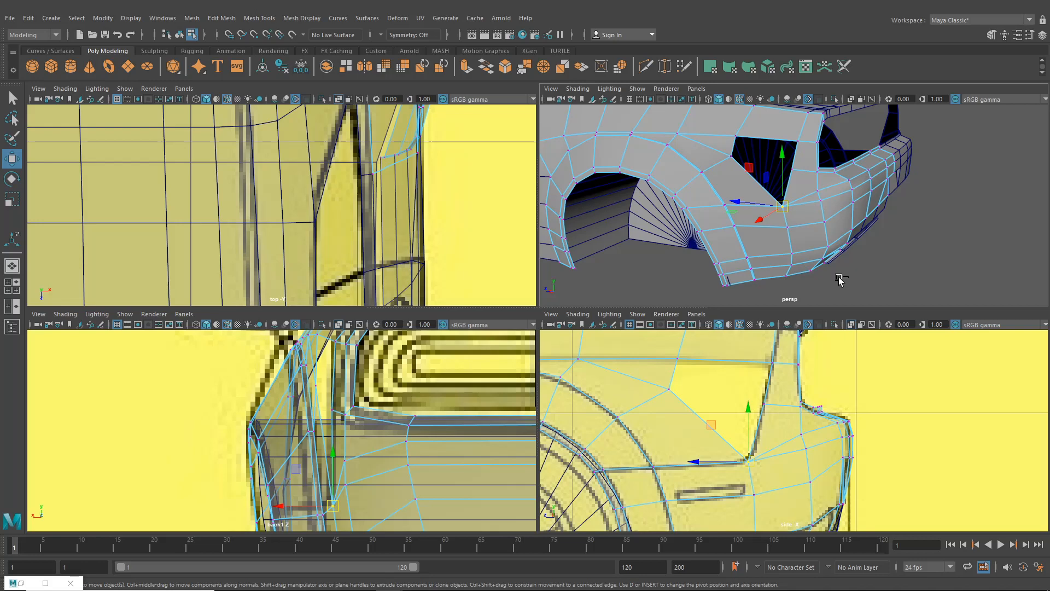
- Undo the last move of the rear pillar's lower front-edge vertex and target-weld it to the opening's bottom corner vertex
key(ctrl+z)
scroll(774, 208, up, 2)
alt+middle_drag(777, 209, 767, 219)
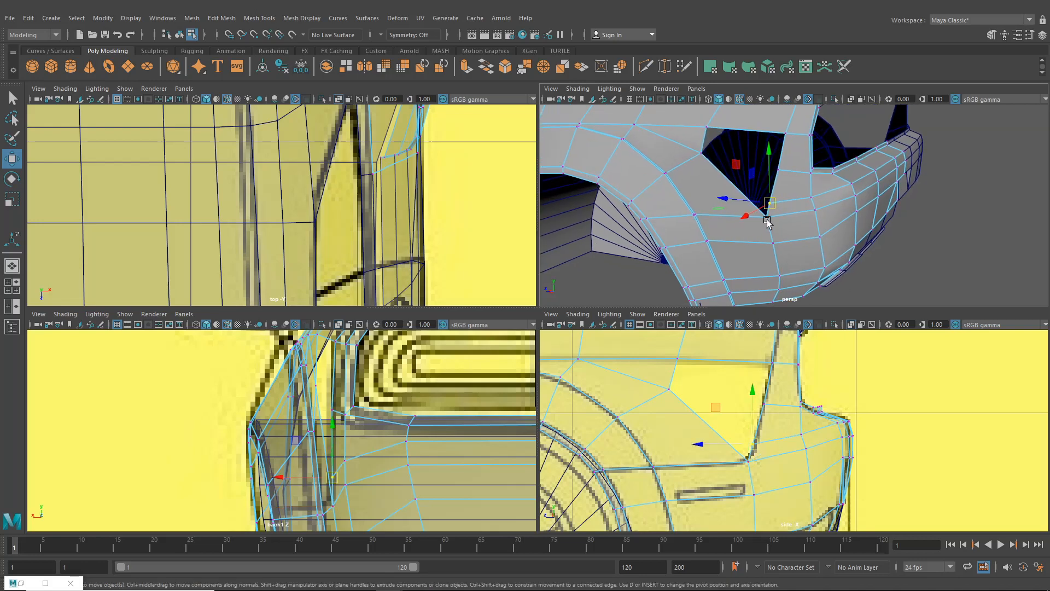
click(664, 67)
scroll(739, 206, up, 3)
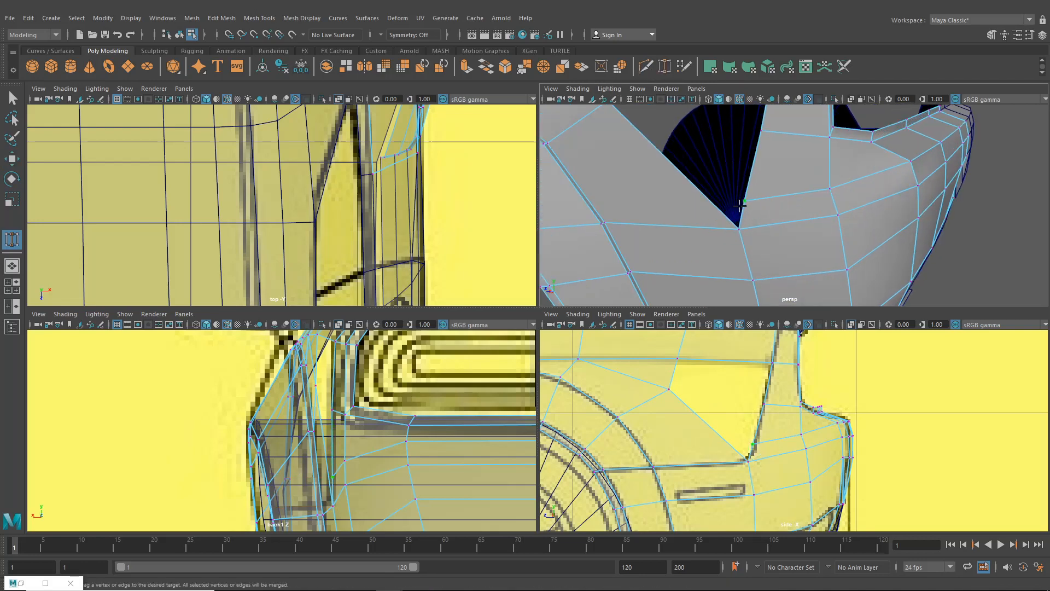
drag(735, 232, 736, 230)
scroll(736, 230, down, 6)
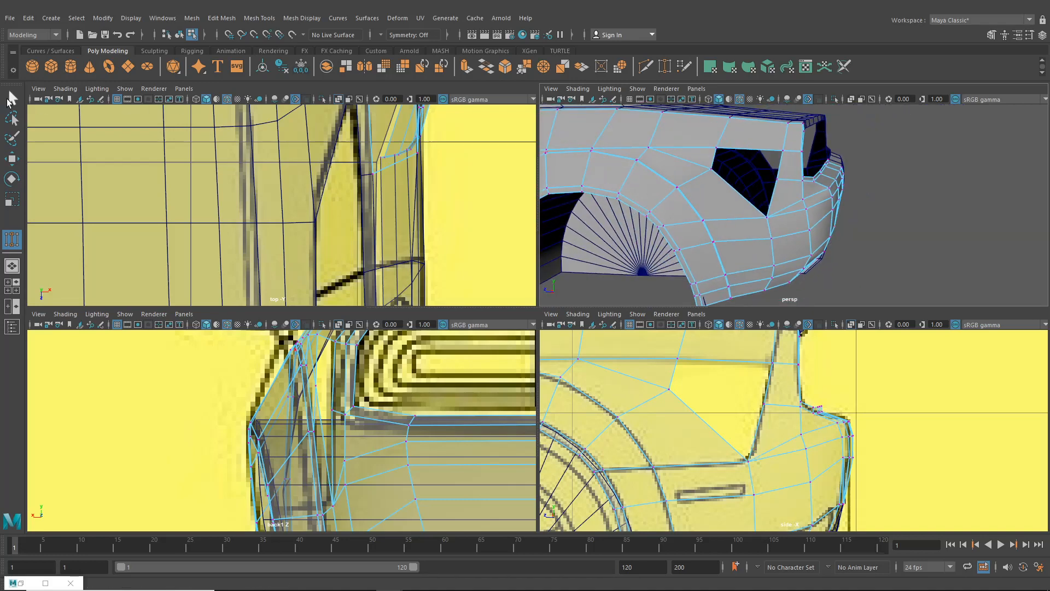
- Bridge the short upper edges at the front and rear of the quarter panel's remaining opening
click(11, 99)
key(F10)
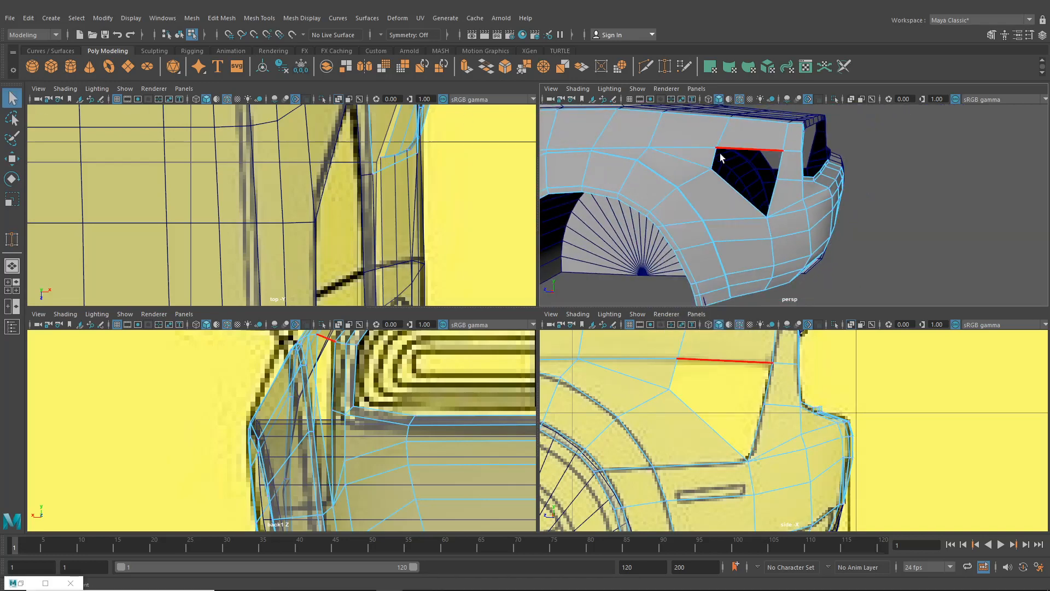
click(781, 163)
click(221, 18)
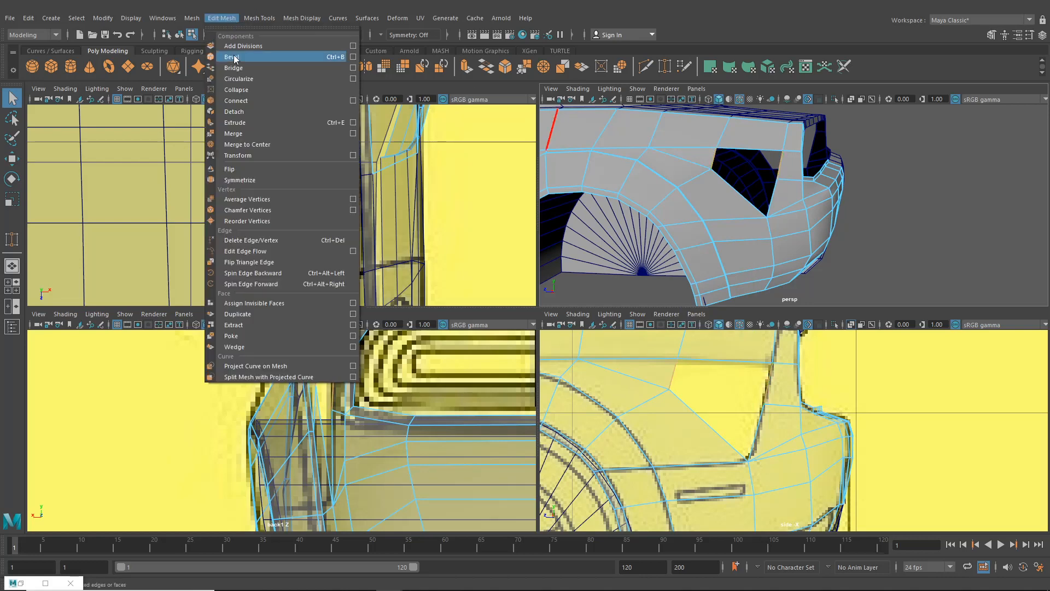
click(227, 66)
key(ctrl+z)
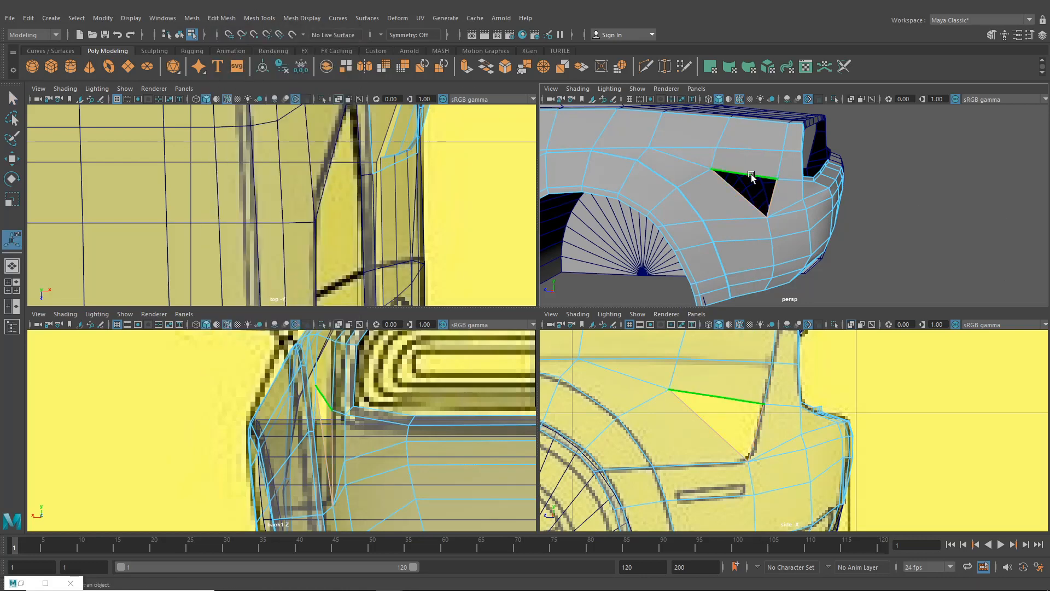
- Fill the remaining triangular hole in the rear quarter panel and return to object mode with nothing selected
click(198, 19)
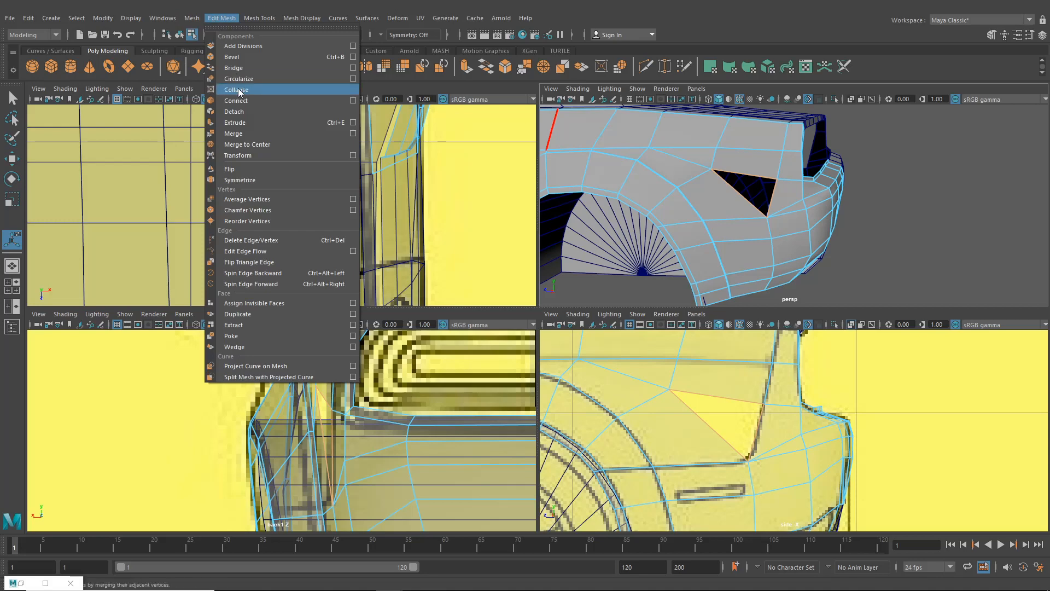
click(212, 98)
key(w)
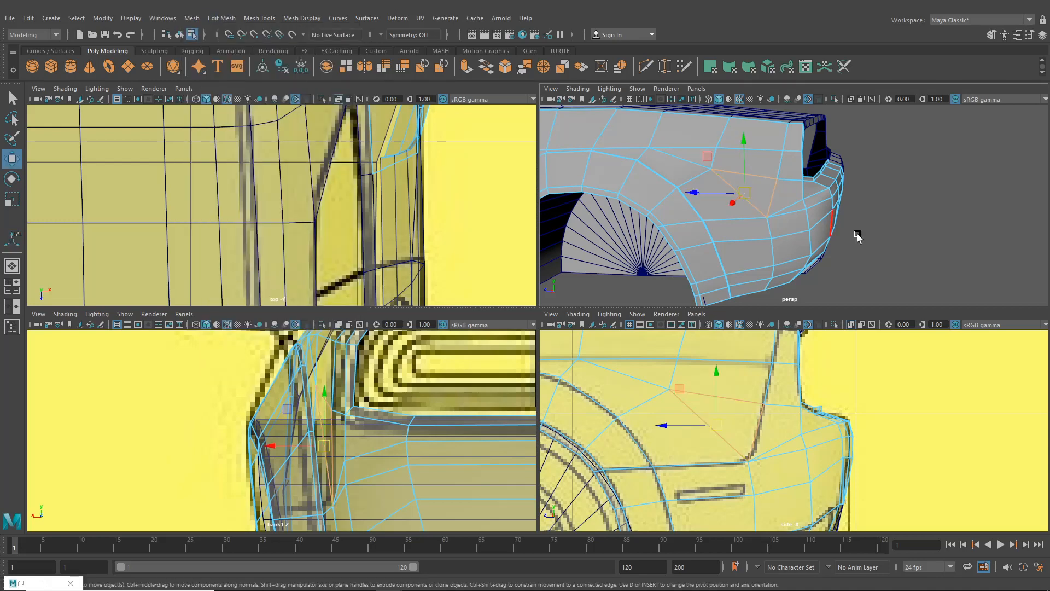
key(F8)
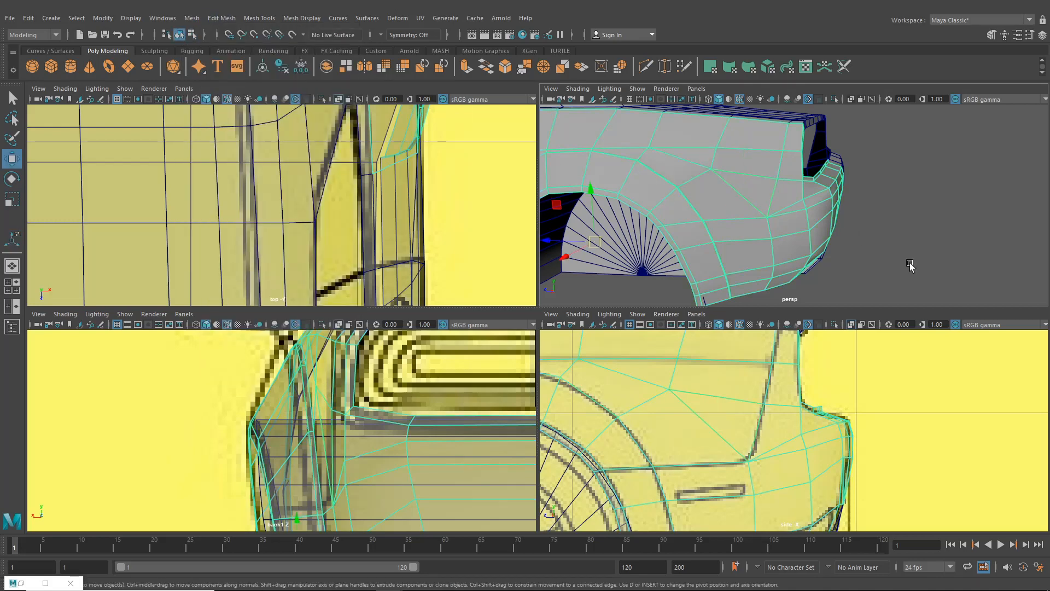
click(907, 263)
- Enlarge the perspective view to show the whole car and make the wheel layer pasted__layer1 visible
key(space)
alt+drag(893, 259, 727, 275)
alt+right_drag(726, 276, 684, 264)
alt+drag(684, 265, 706, 256)
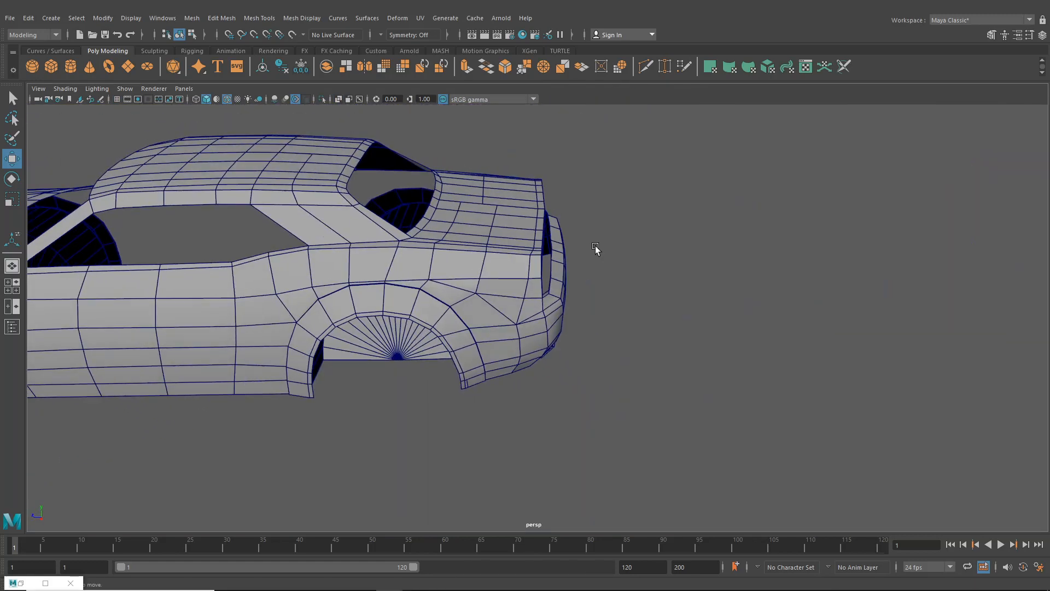
alt+middle_drag(595, 248, 827, 204)
alt+right_drag(828, 205, 667, 245)
click(1041, 37)
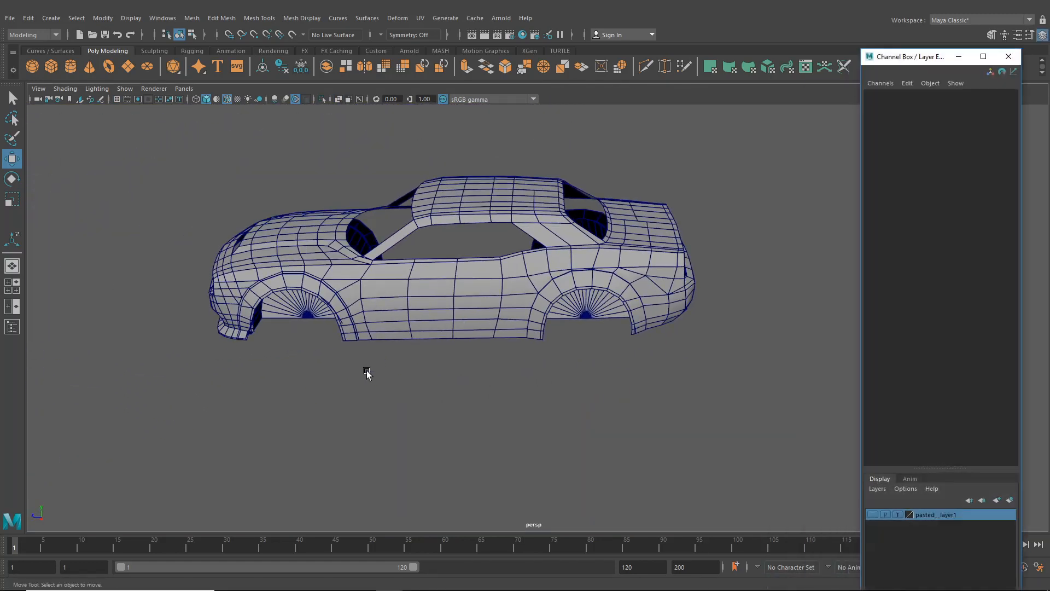
click(873, 514)
- Inspect how the wheels sit in the arches and how the rear quarter panel flows from front, side and rear
alt+drag(602, 470, 564, 306)
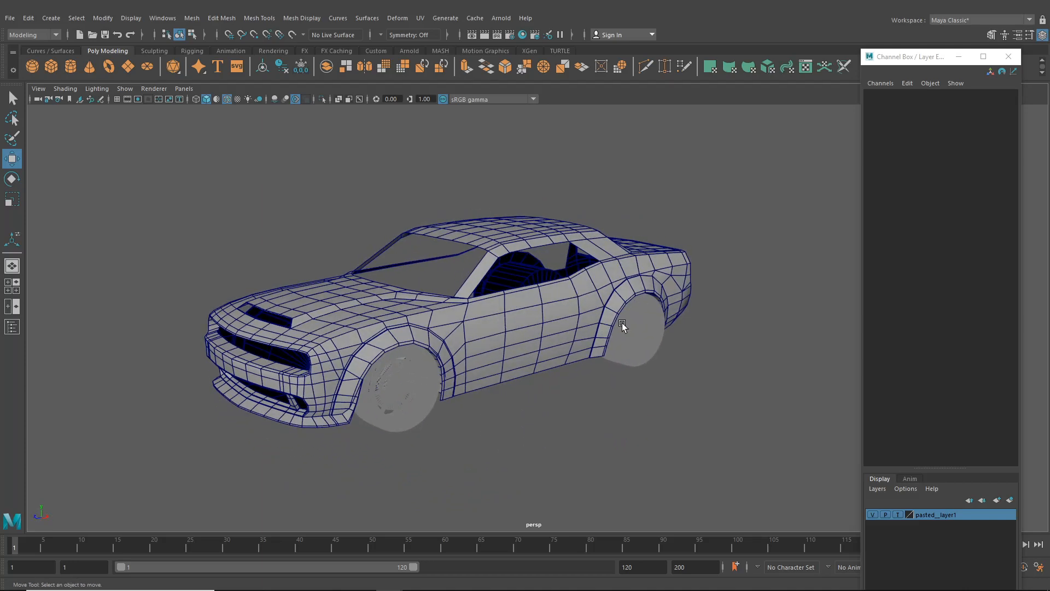
alt+drag(622, 323, 537, 323)
alt+middle_drag(537, 322, 423, 328)
scroll(477, 337, up, 4)
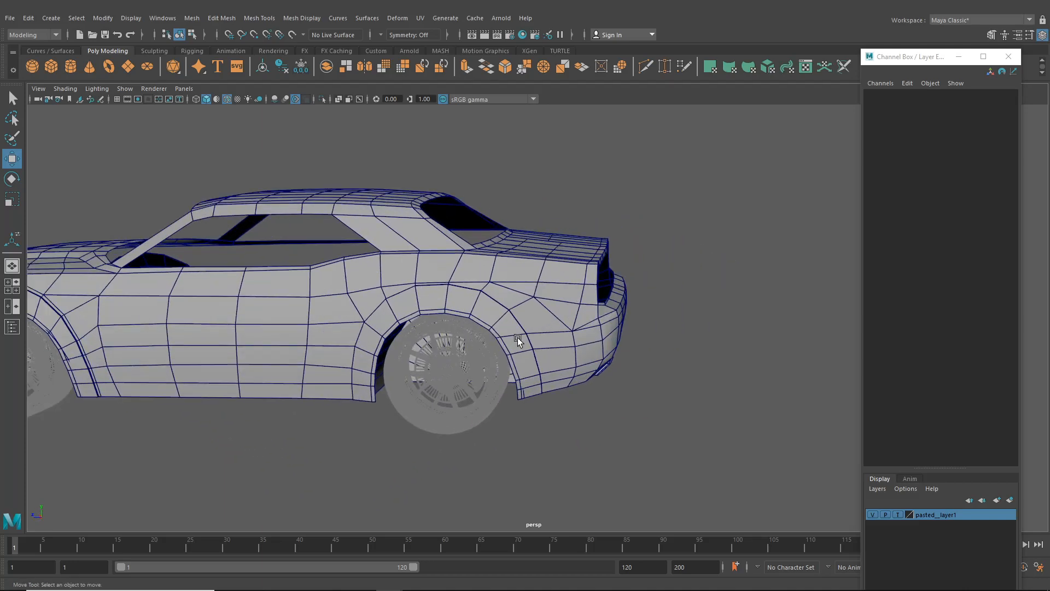
scroll(493, 343, down, 5)
alt+drag(481, 347, 619, 340)
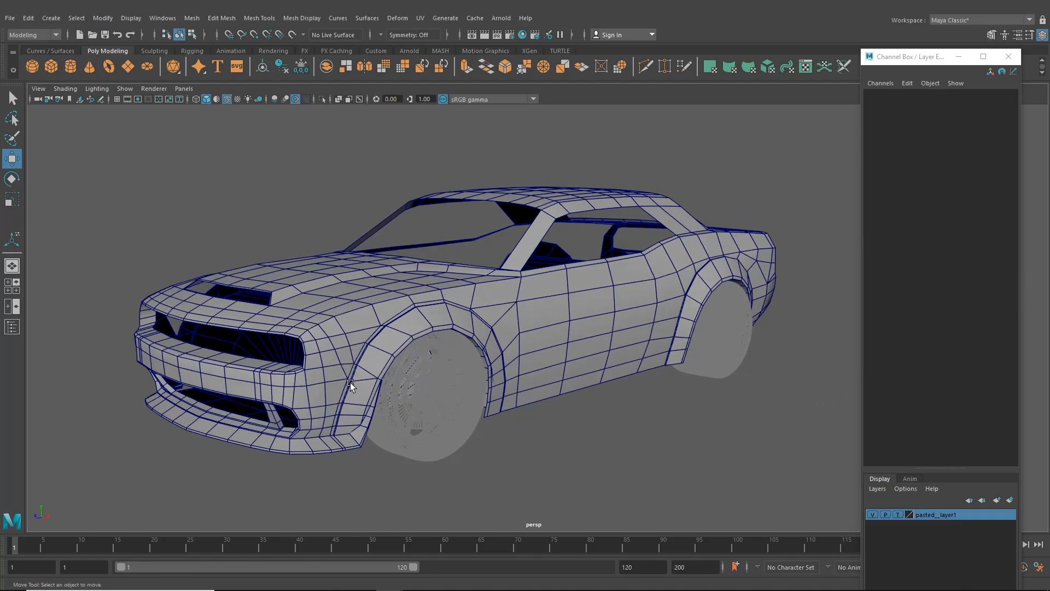
alt+drag(637, 370, 583, 310)
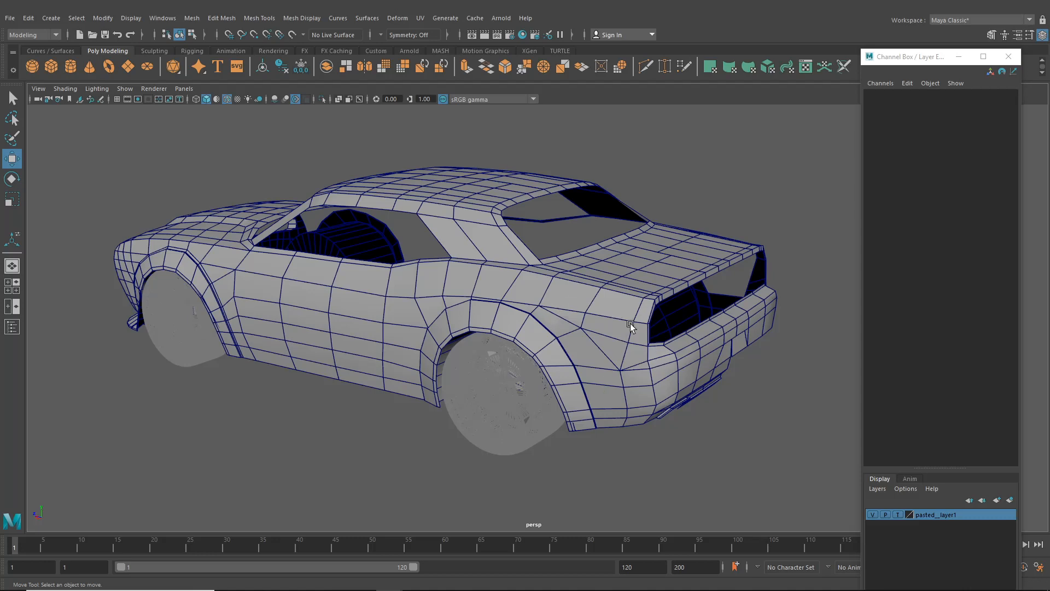
alt+drag(625, 349, 600, 336)
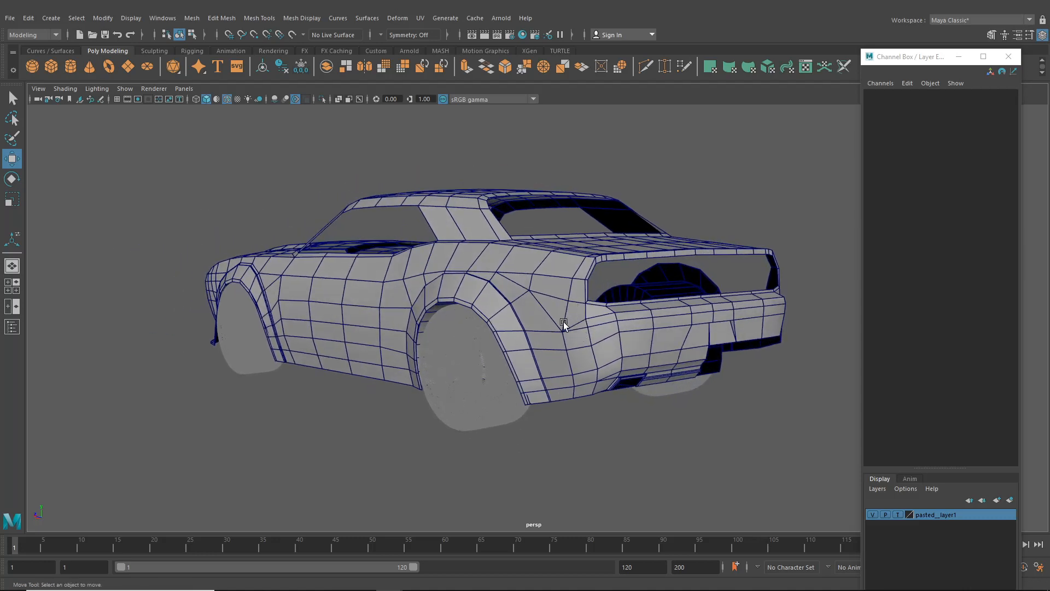
alt+drag(522, 342, 468, 322)
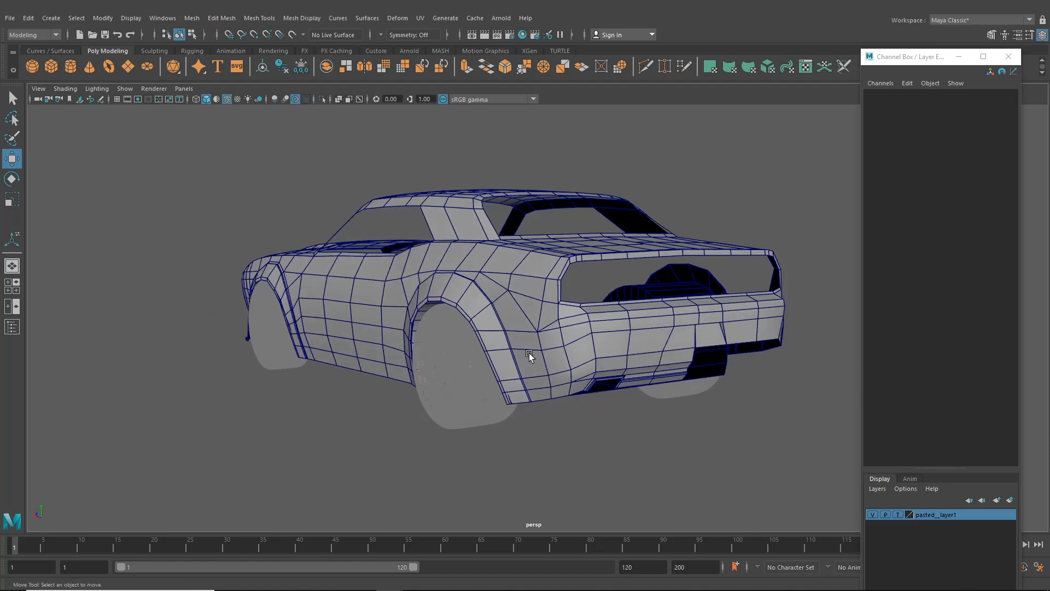
alt+drag(528, 355, 578, 354)
alt+drag(418, 354, 496, 359)
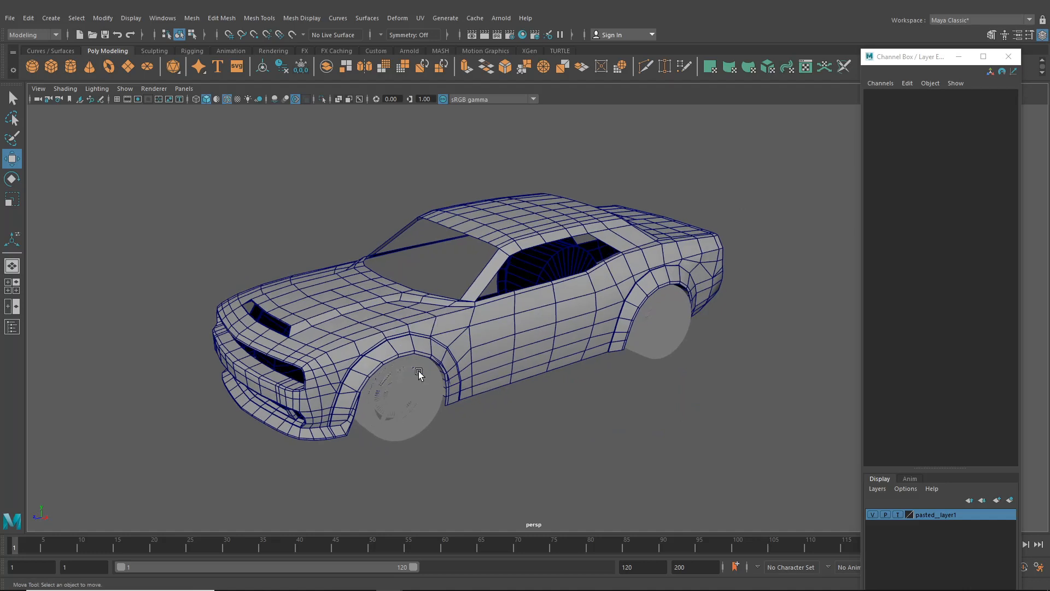
- Highlight the main body mesh, clear the selection, and review the car's overall shape from the side and front
click(324, 397)
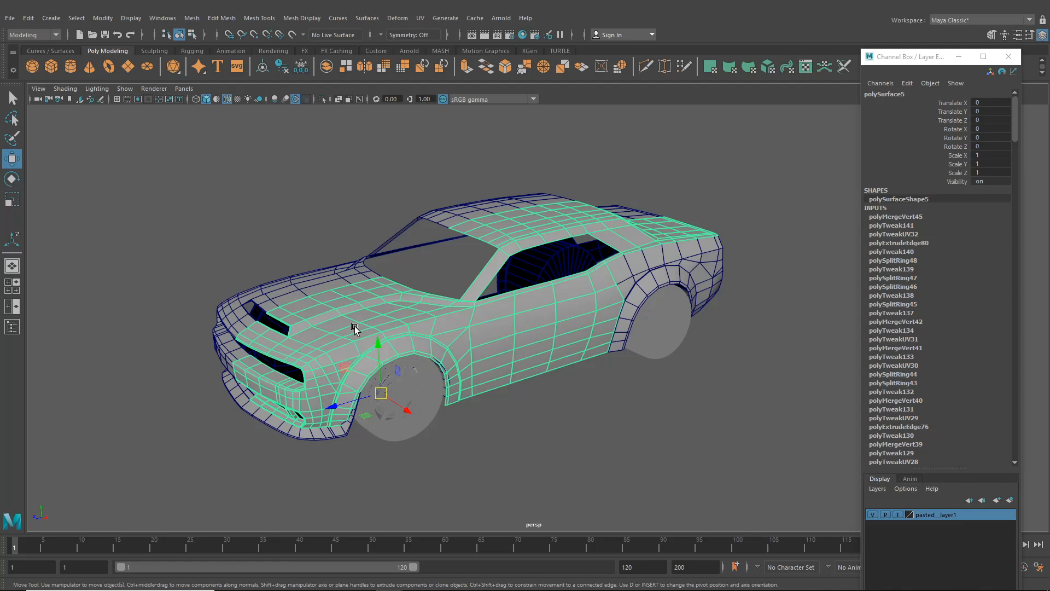
alt+drag(360, 313, 541, 344)
mouse_move(639, 346)
alt+mouse_down()
mouse_move(523, 346)
mouse_move(629, 356)
alt+mouse_up()
click(486, 408)
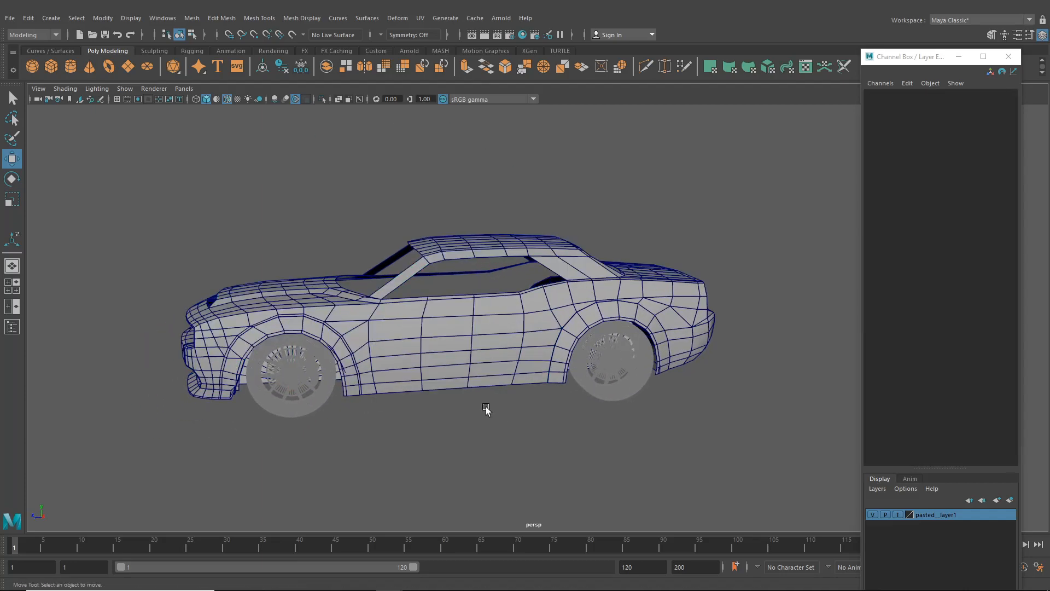
alt+drag(486, 408, 624, 394)
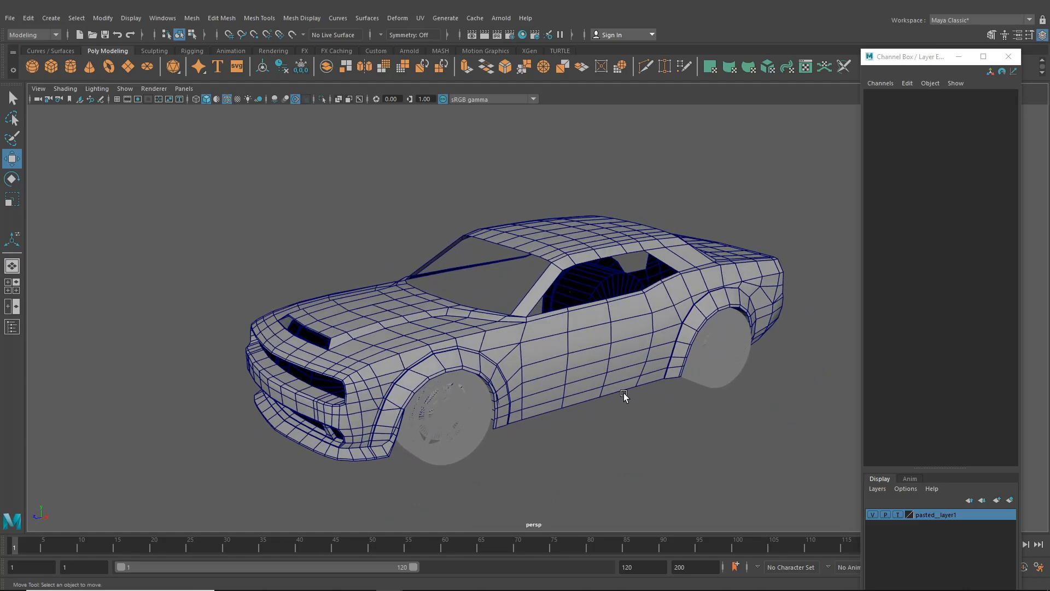
alt+middle_drag(624, 393, 576, 384)
scroll(576, 385, up, 1)
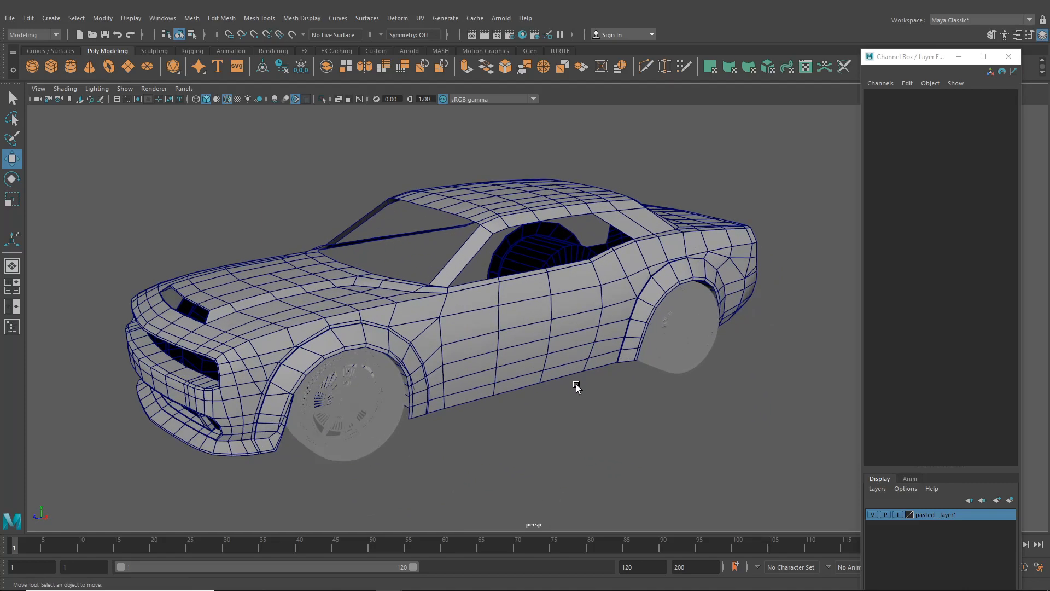
alt+drag(576, 384, 609, 384)
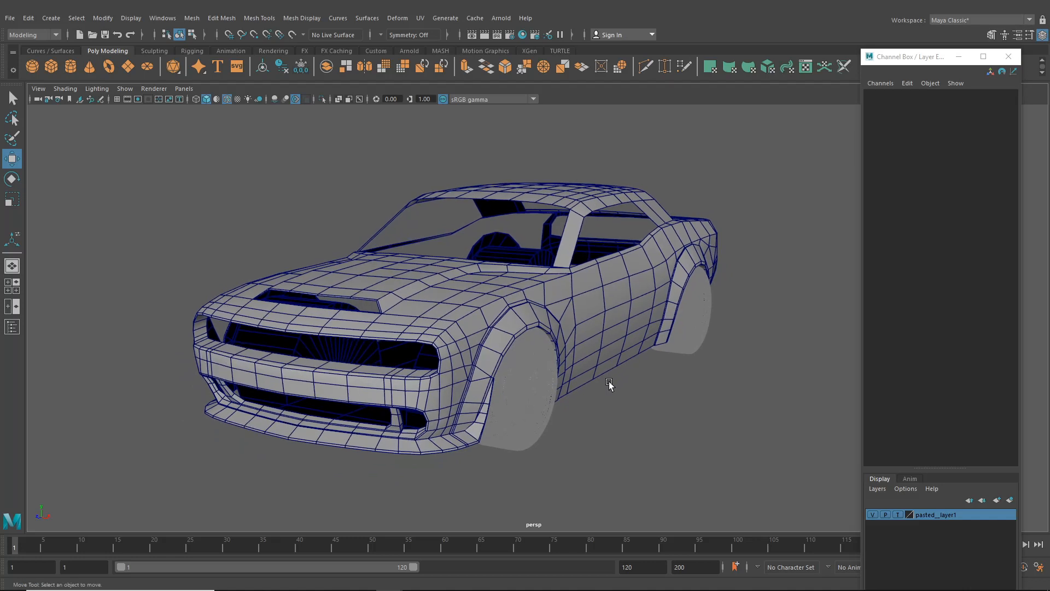